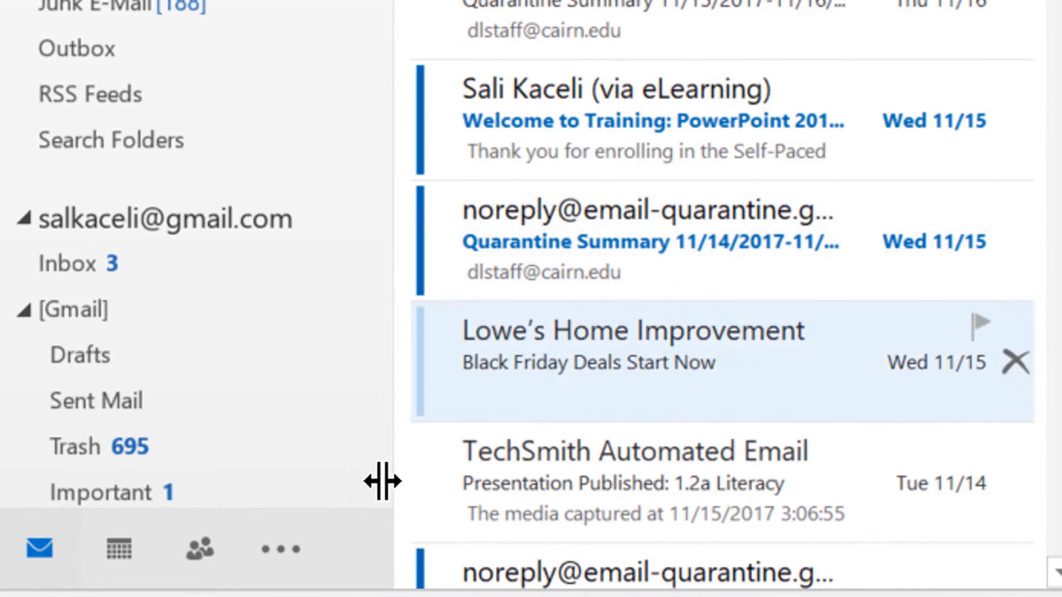
Preview the upcoming appointments and switch from mail to the calendar.
{"action": "mouse_move", "coordinate": [123, 582]}
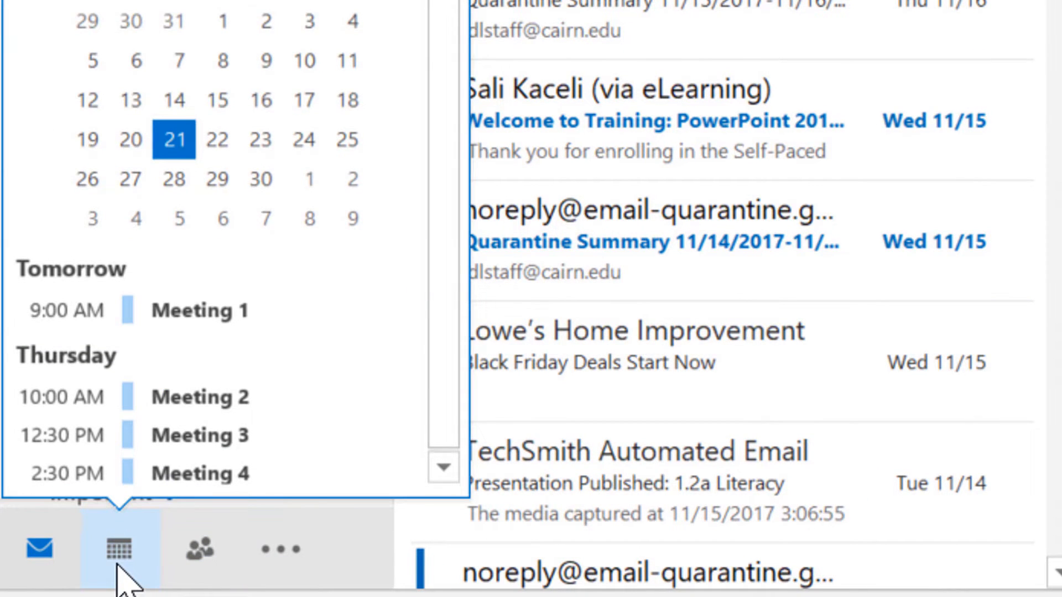
{"action": "left_click", "coordinate": [115, 541]}
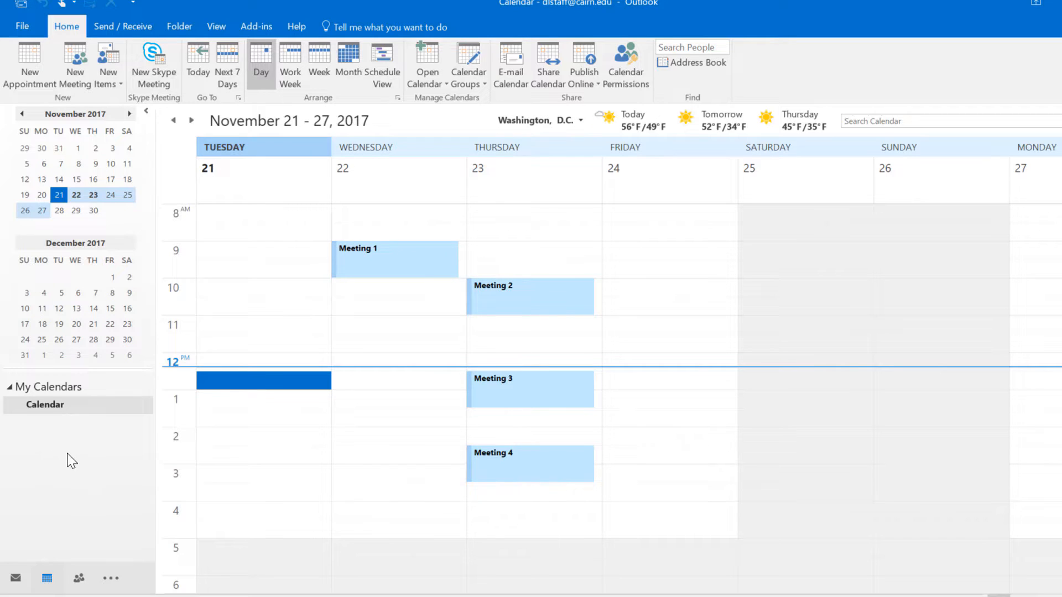
{"action": "left_click", "coordinate": [72, 551]}
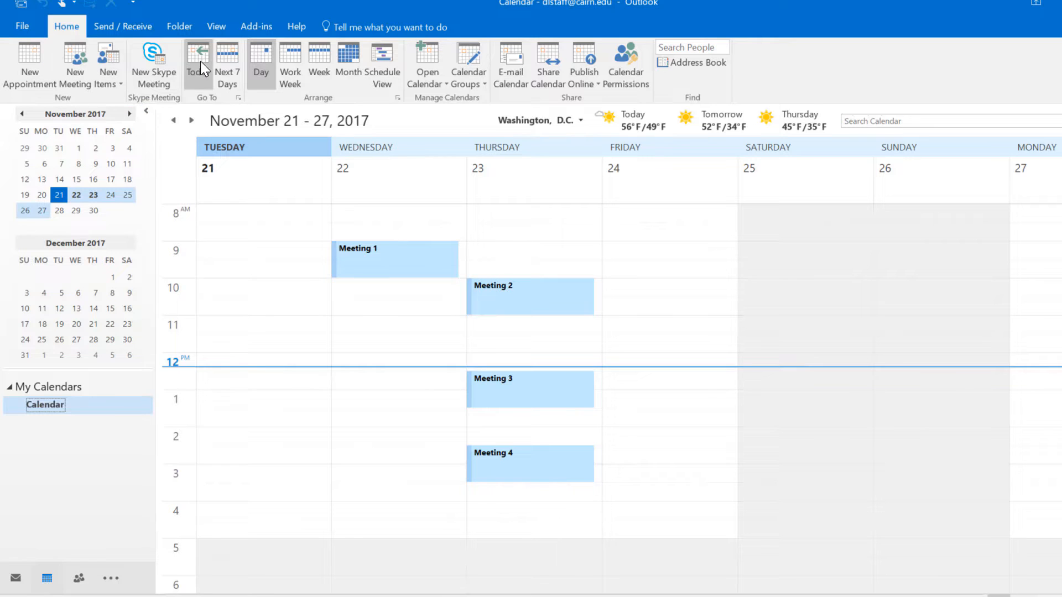
Show the calendar for the next seven days and in the day, work week, week and schedule views.
{"action": "left_click", "coordinate": [228, 69]}
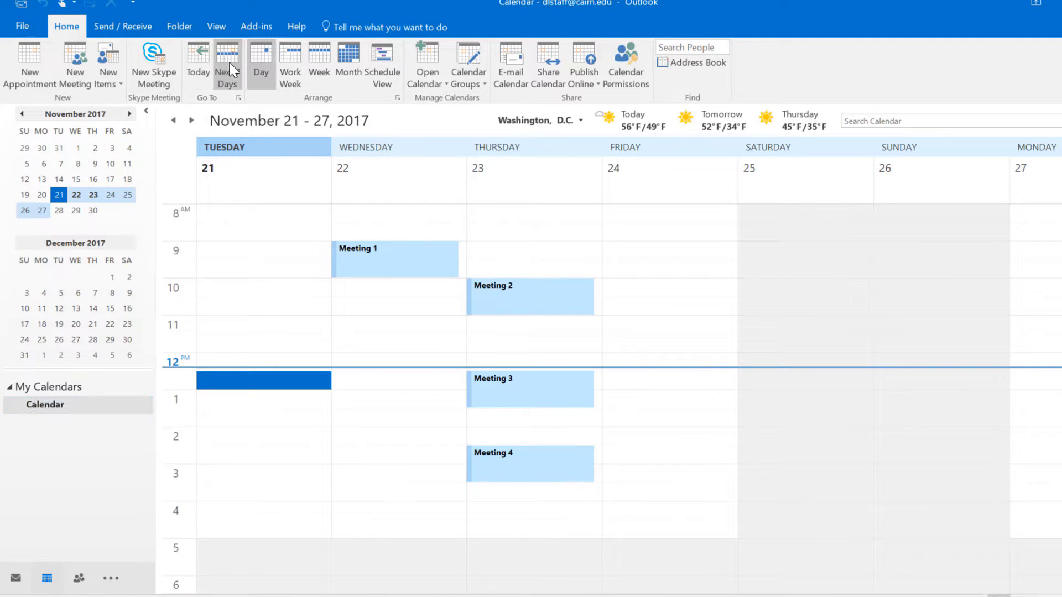
{"action": "left_click", "coordinate": [259, 61]}
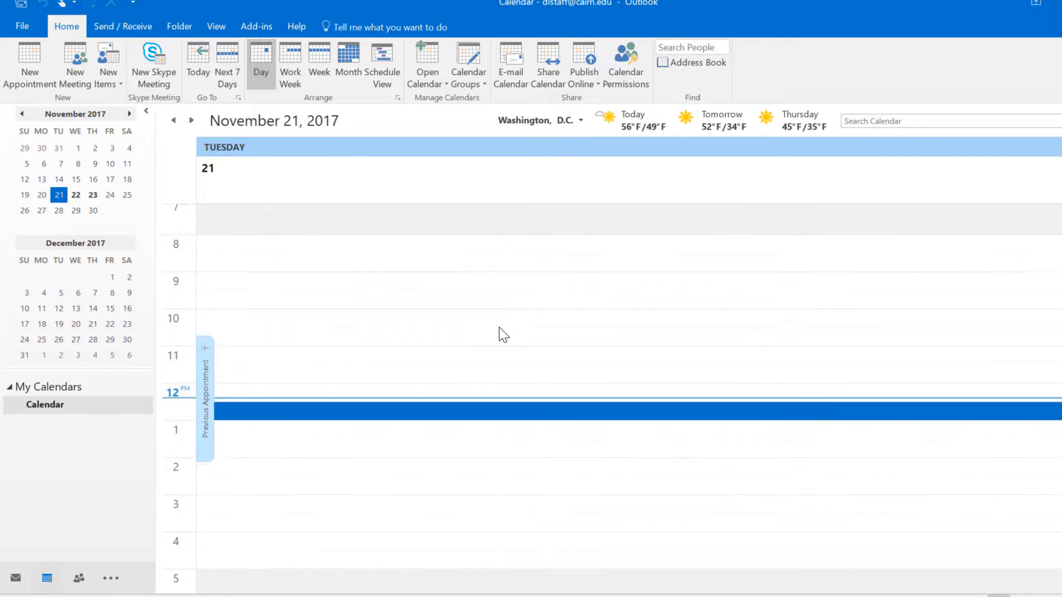
{"action": "left_click", "coordinate": [226, 65]}
{"action": "left_click", "coordinate": [289, 65]}
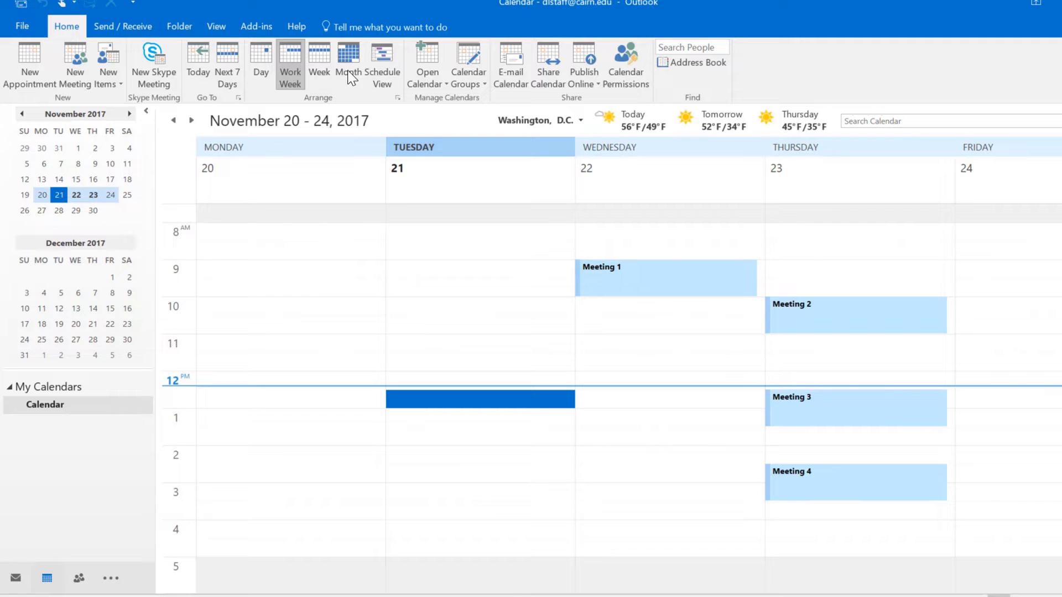
{"action": "left_click", "coordinate": [319, 65]}
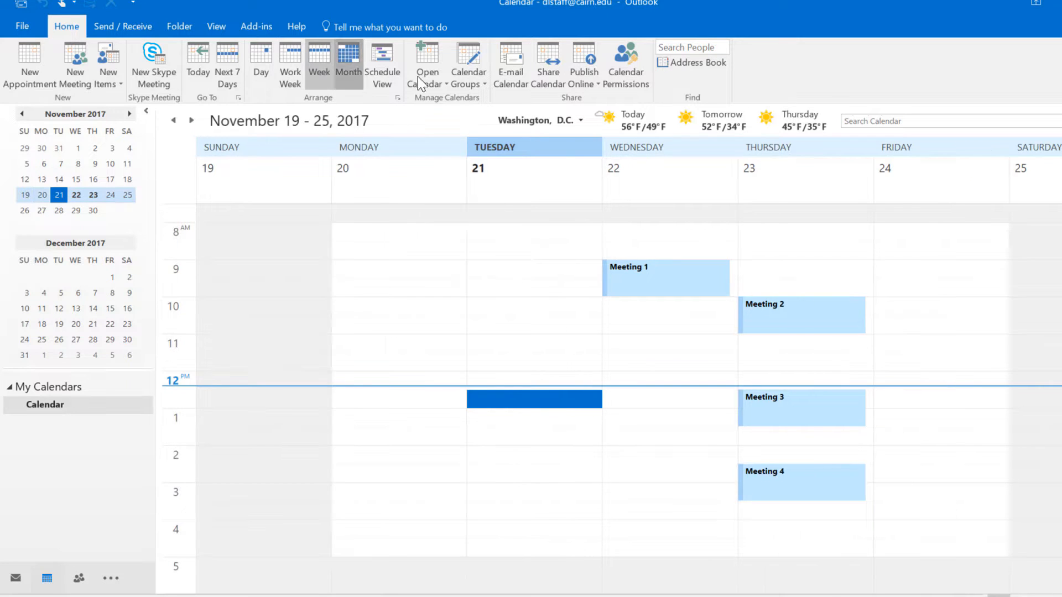
{"action": "left_click", "coordinate": [381, 59]}
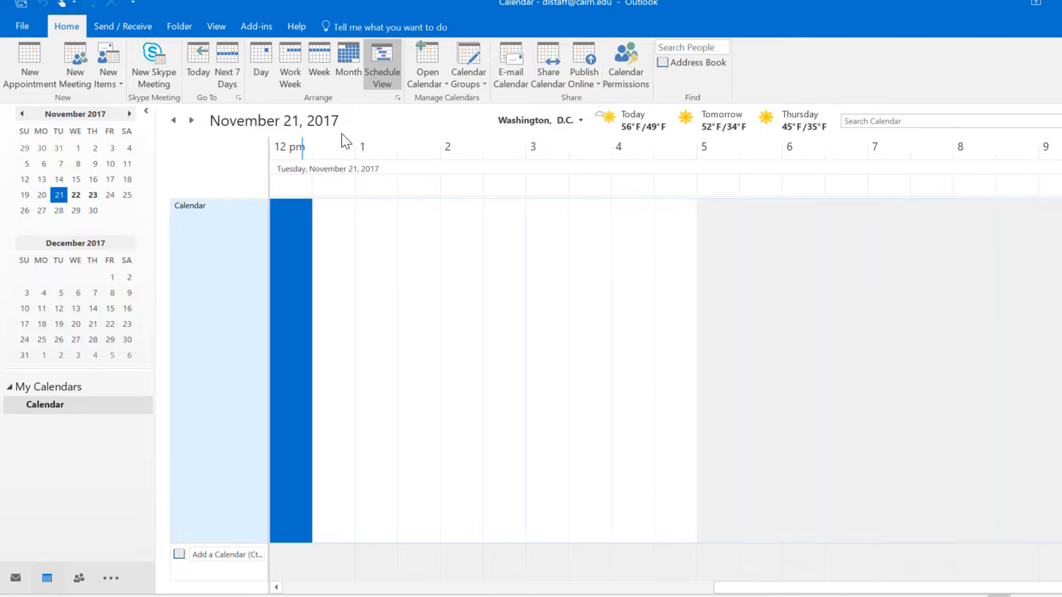
In the day view, add a 2:00 PM to 3:00 PM appointment titled "Meeting with the manager" on November 21, 2017.
{"action": "left_click", "coordinate": [261, 65]}
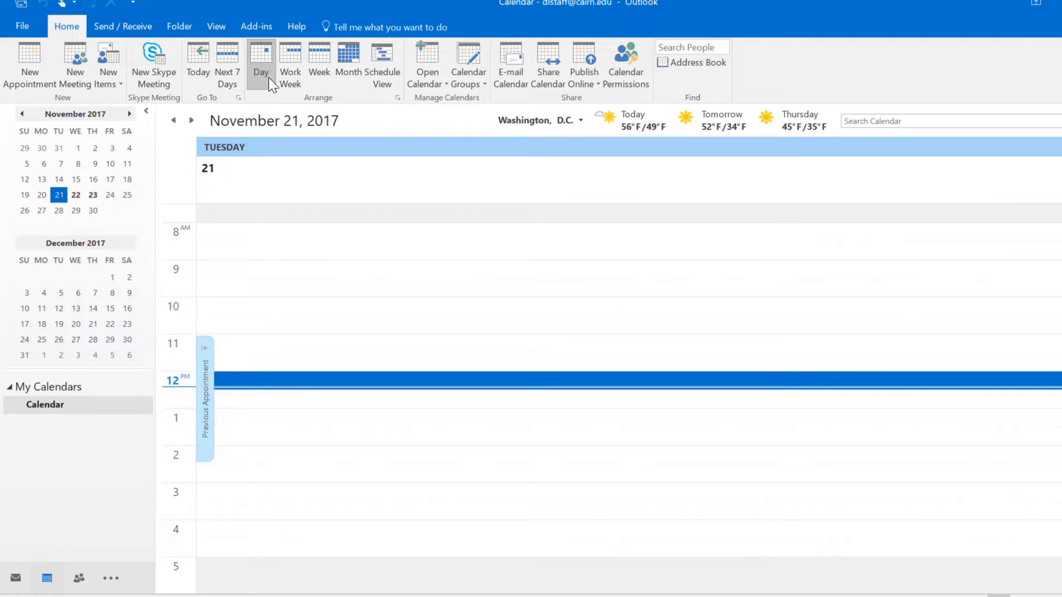
{"action": "left_click", "coordinate": [290, 77]}
{"action": "scroll", "coordinate": [326, 332], "scroll_direction": "down", "scroll_amount": 4}
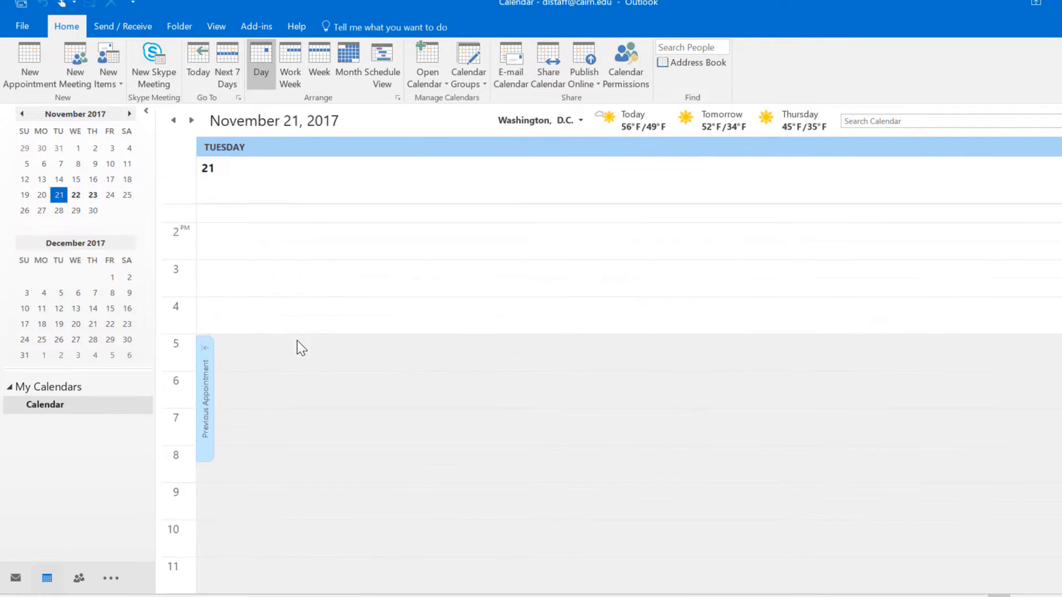
{"action": "left_click_drag", "start_coordinate": [247, 235], "coordinate": [249, 254]}
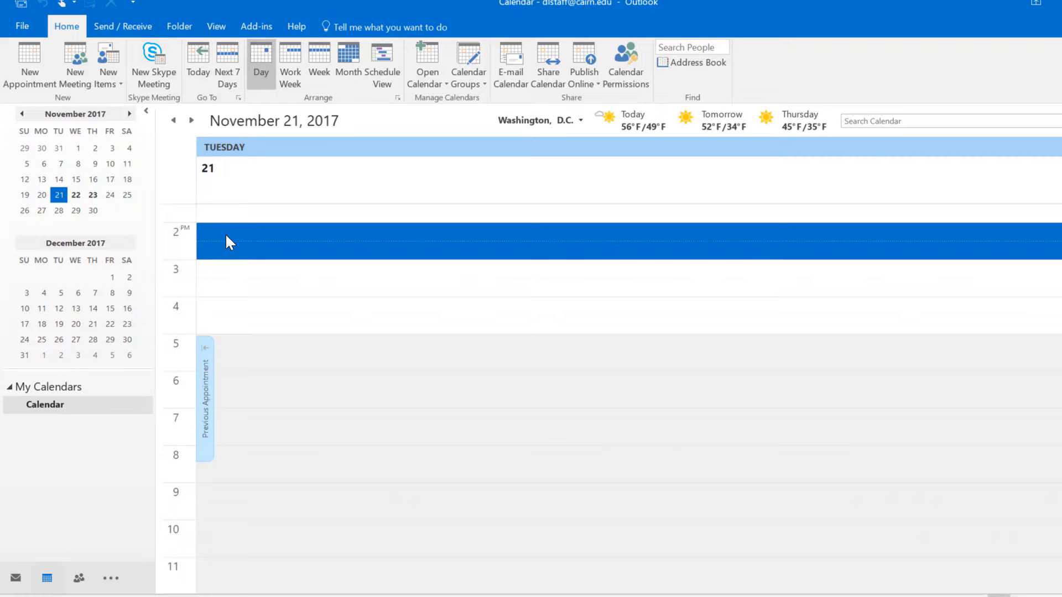
{"action": "type", "text": "Meeting with the manager"}
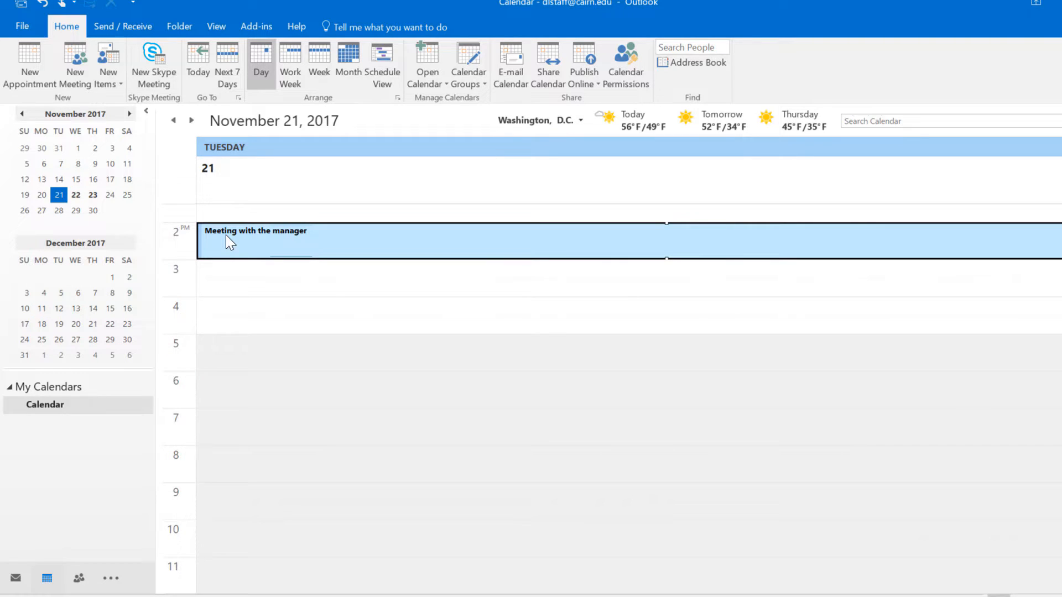
{"action": "key", "text": "Return"}
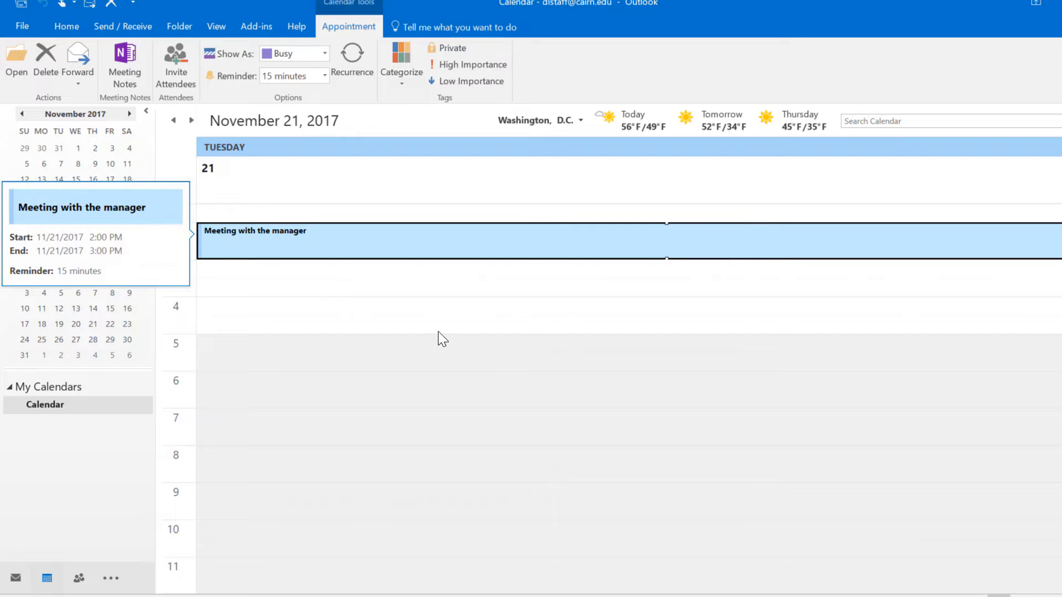
Review the available Show As statuses for the "Meeting with the manager" appointment without changing its status.
{"action": "mouse_move", "coordinate": [287, 254]}
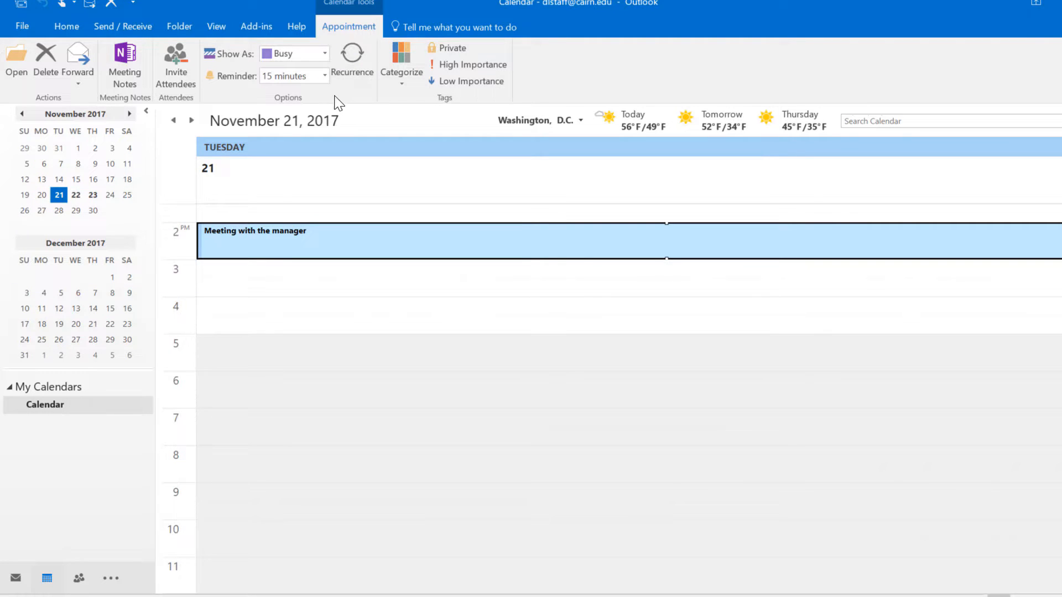
{"action": "left_click", "coordinate": [325, 53]}
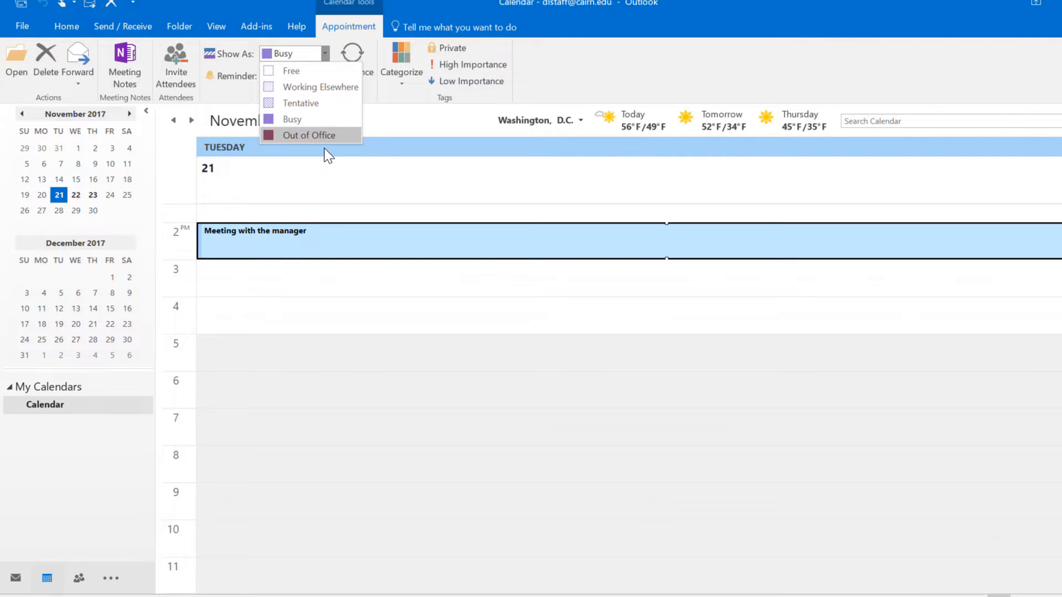
{"action": "left_click", "coordinate": [241, 279]}
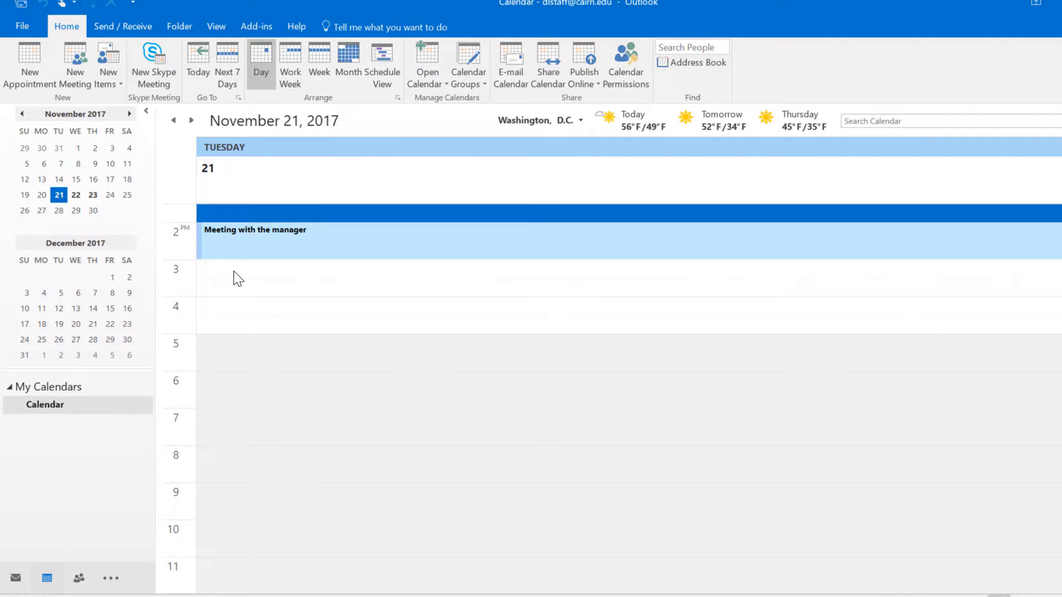
Create a new appointment with the subject "Meeting with Client A" and the note "Make sure to bring the report to the meeting.".
{"action": "left_click", "coordinate": [44, 64]}
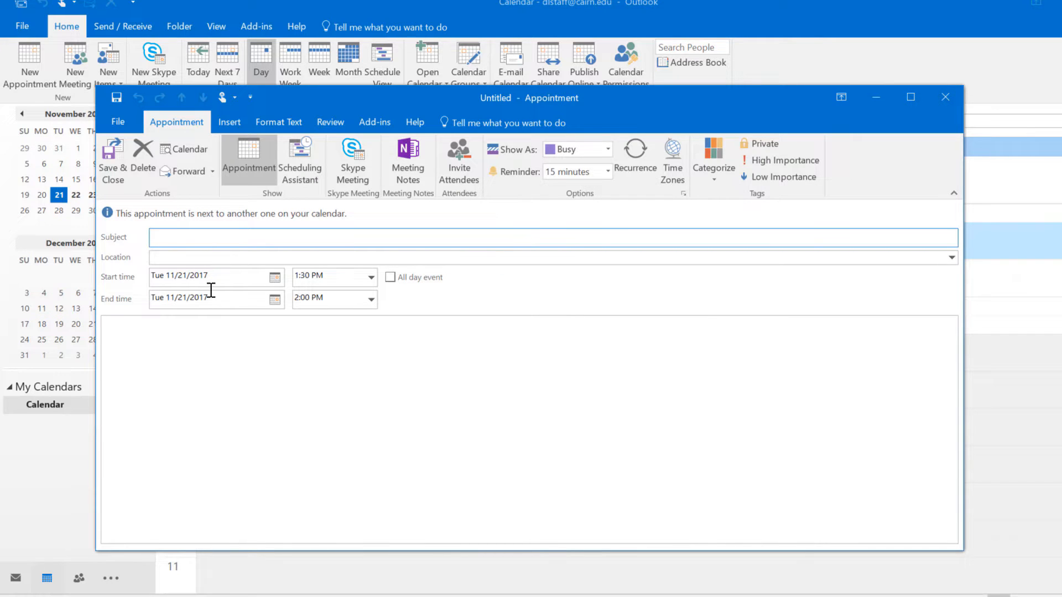
{"action": "type", "text": "Meeting with Client A"}
{"action": "left_click", "coordinate": [175, 257]}
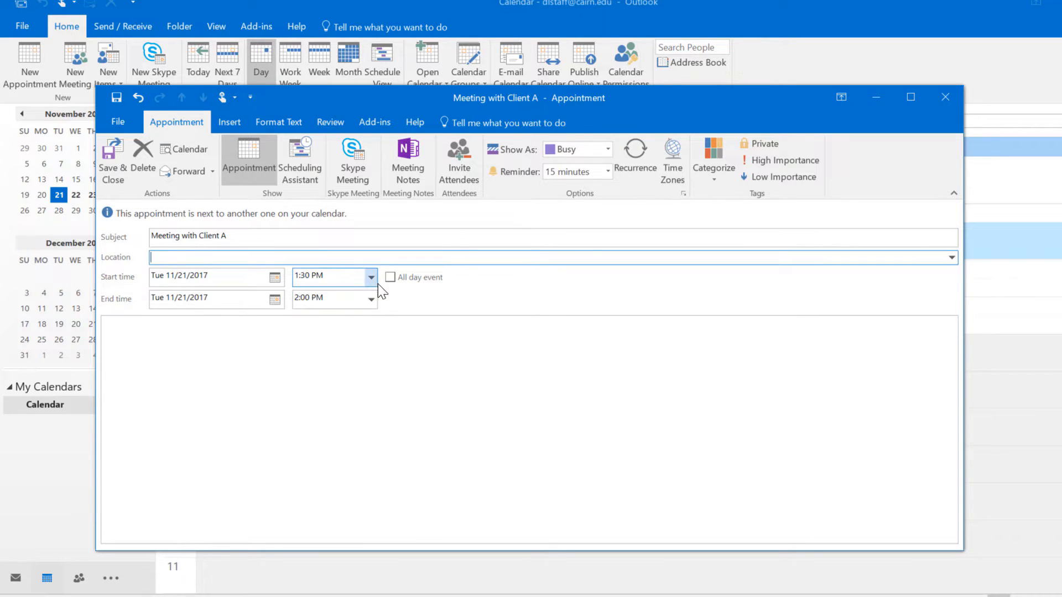
{"action": "left_click", "coordinate": [315, 432]}
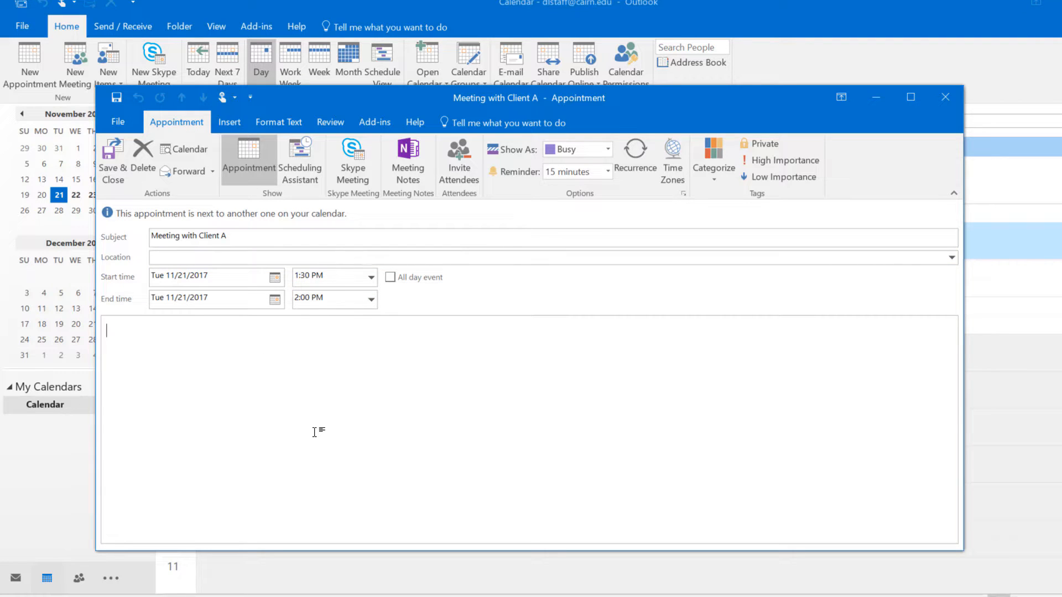
{"action": "type", "text": "Make sure to bring the report to the meeting."}
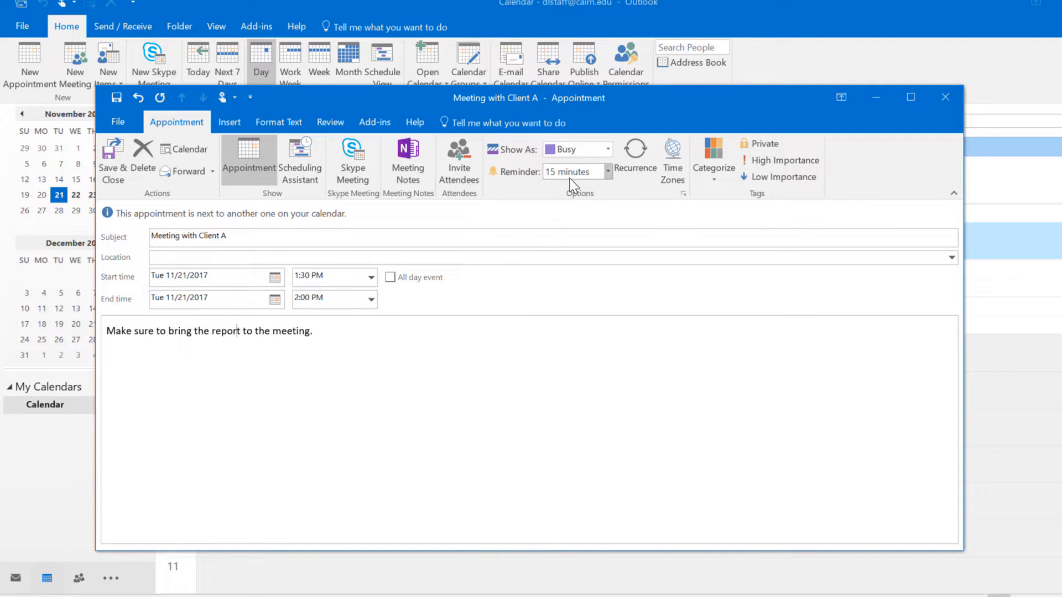
Make the Client A appointment recur monthly on day 21, ending after 10 occurrences, and save it.
{"action": "left_click", "coordinate": [639, 155]}
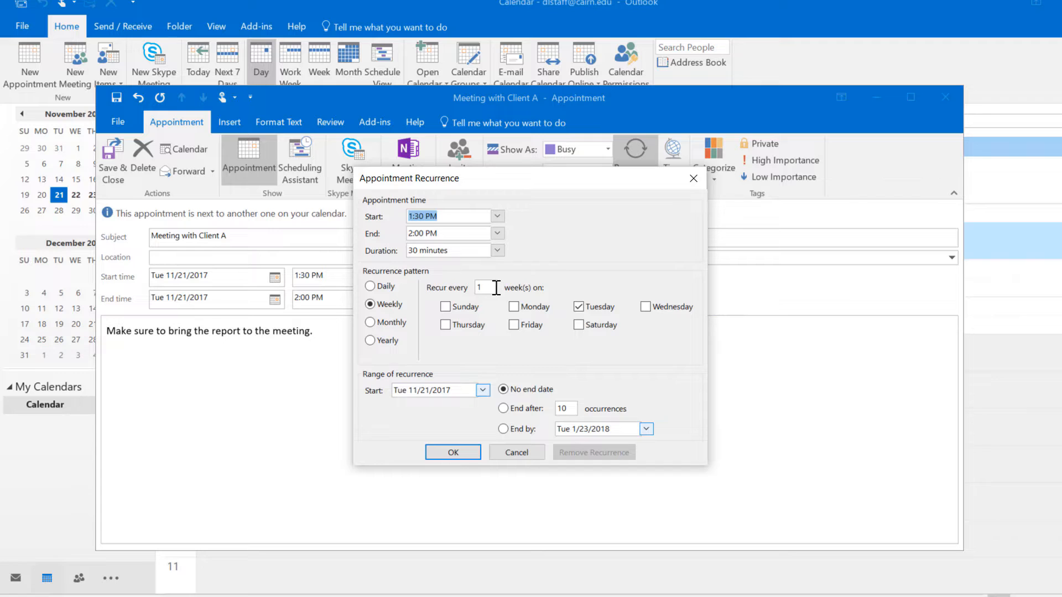
{"action": "left_click", "coordinate": [371, 323]}
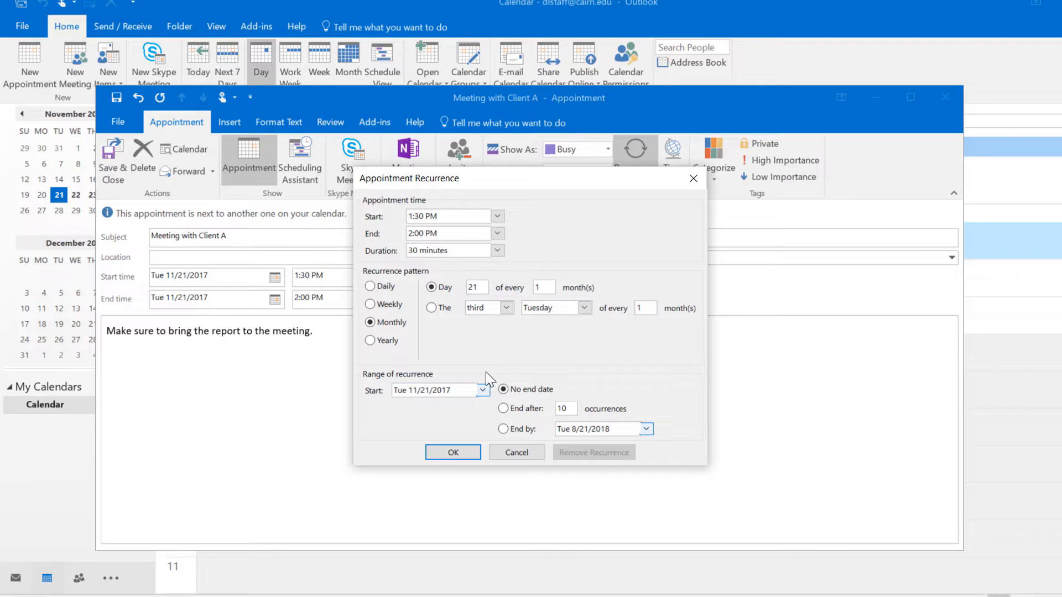
{"action": "left_click", "coordinate": [504, 409]}
{"action": "left_click", "coordinate": [455, 451]}
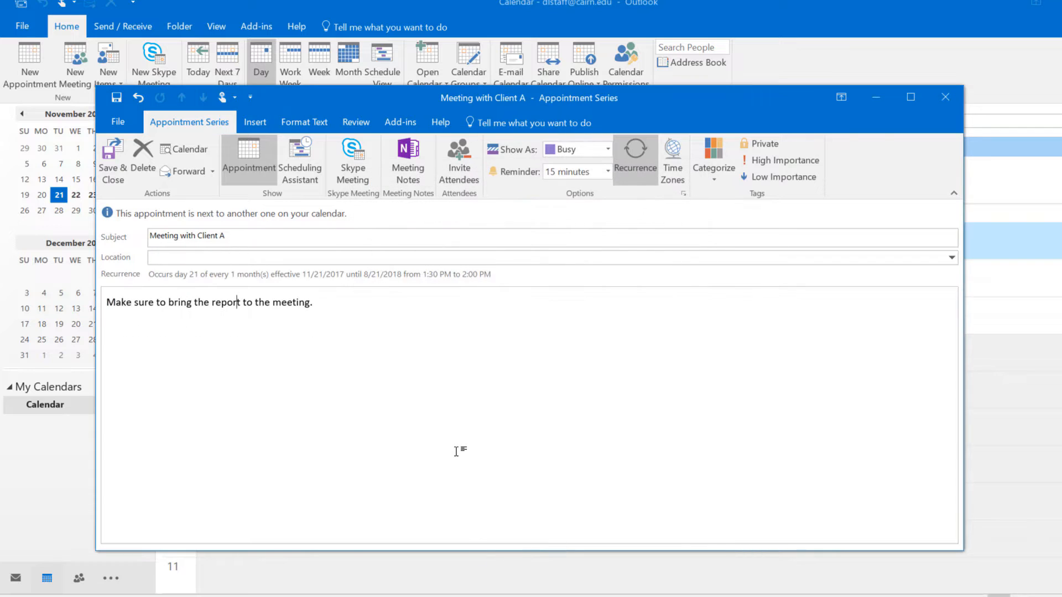
{"action": "left_click", "coordinate": [112, 163]}
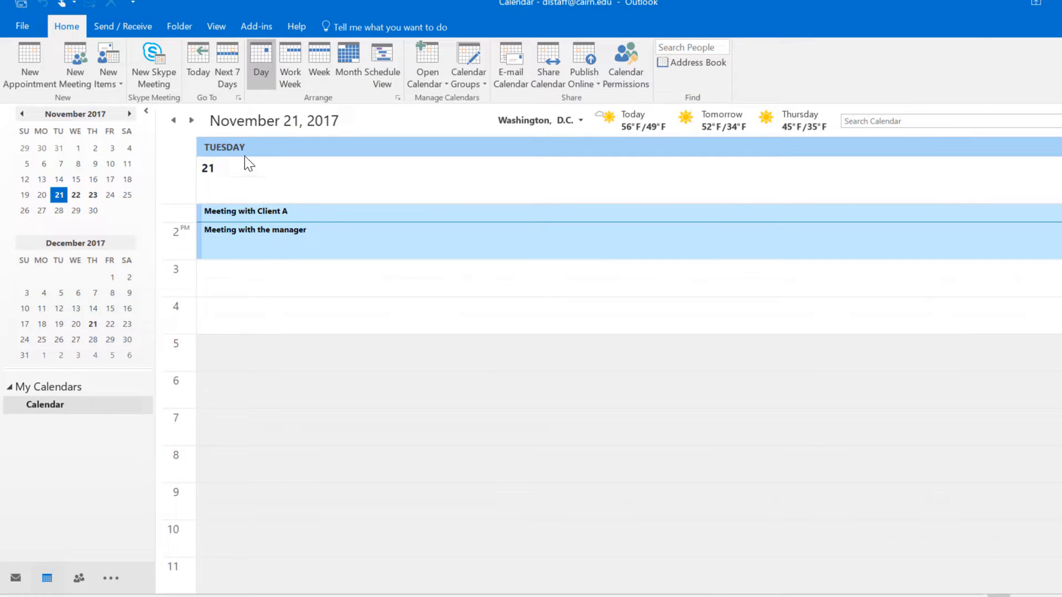
Check the recurring Client A meeting in the month view for November, December and January, and on December 21.
{"action": "left_click", "coordinate": [350, 77]}
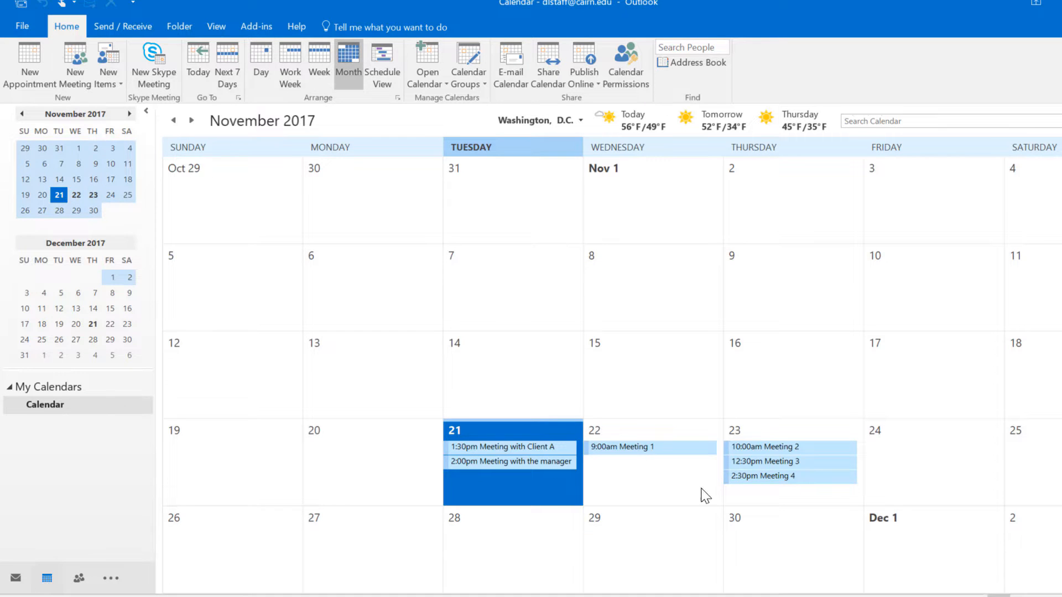
{"action": "left_click", "coordinate": [192, 121]}
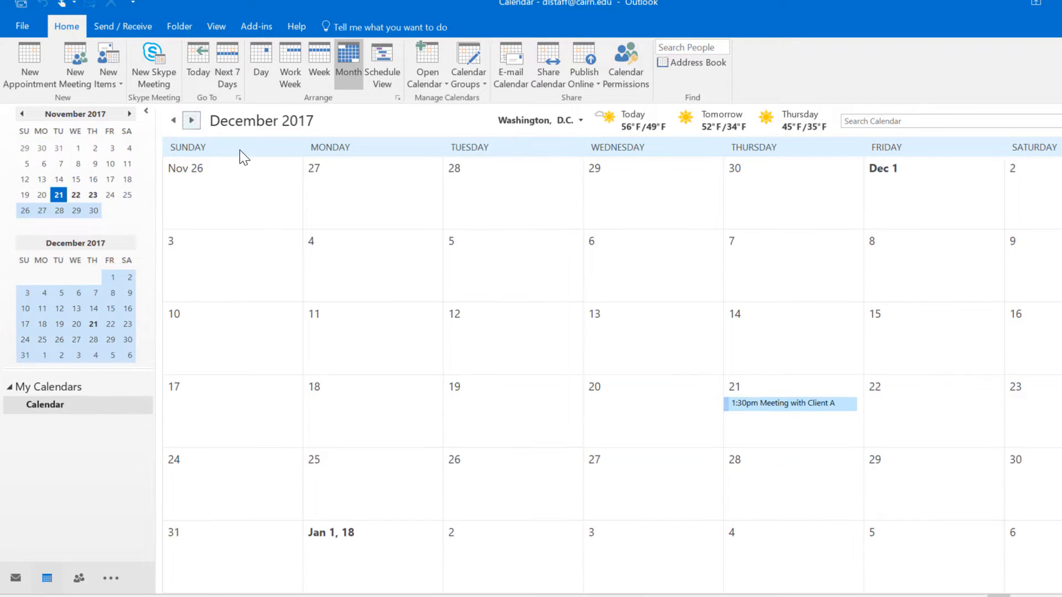
{"action": "scroll", "coordinate": [260, 177], "scroll_direction": "down", "scroll_amount": 3}
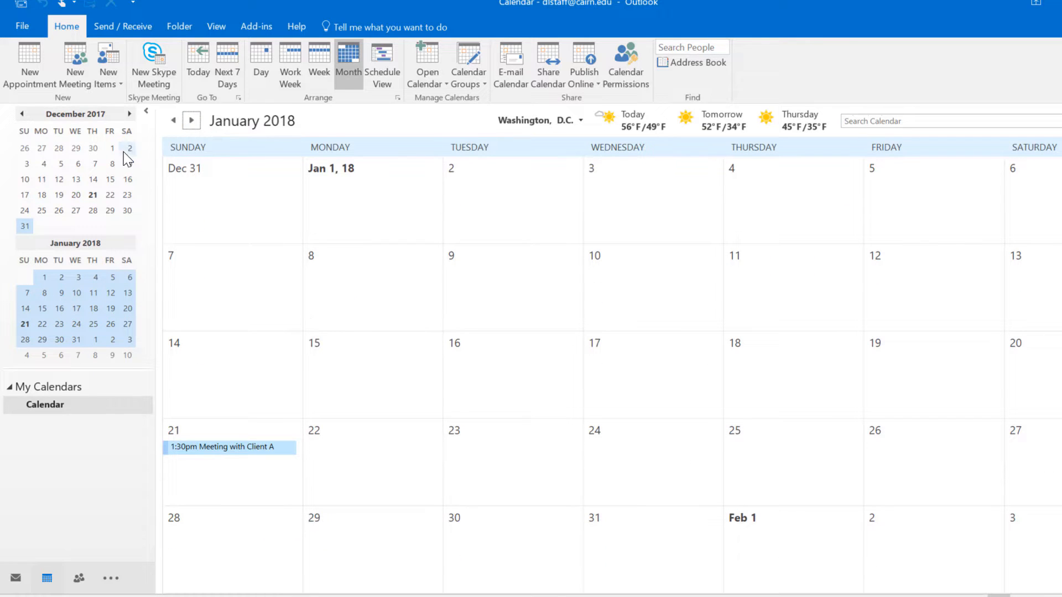
{"action": "left_click", "coordinate": [173, 121]}
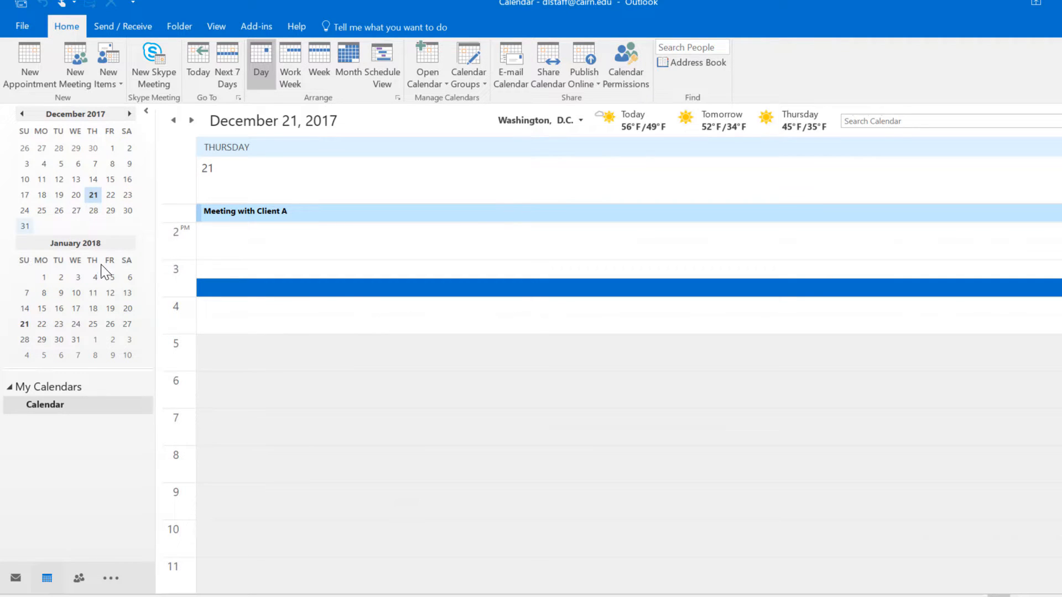
Add an 8:00 PM to 9:00 PM appointment titled "Meeting with the boss" on January 18, 2018.
{"action": "left_click", "coordinate": [94, 308]}
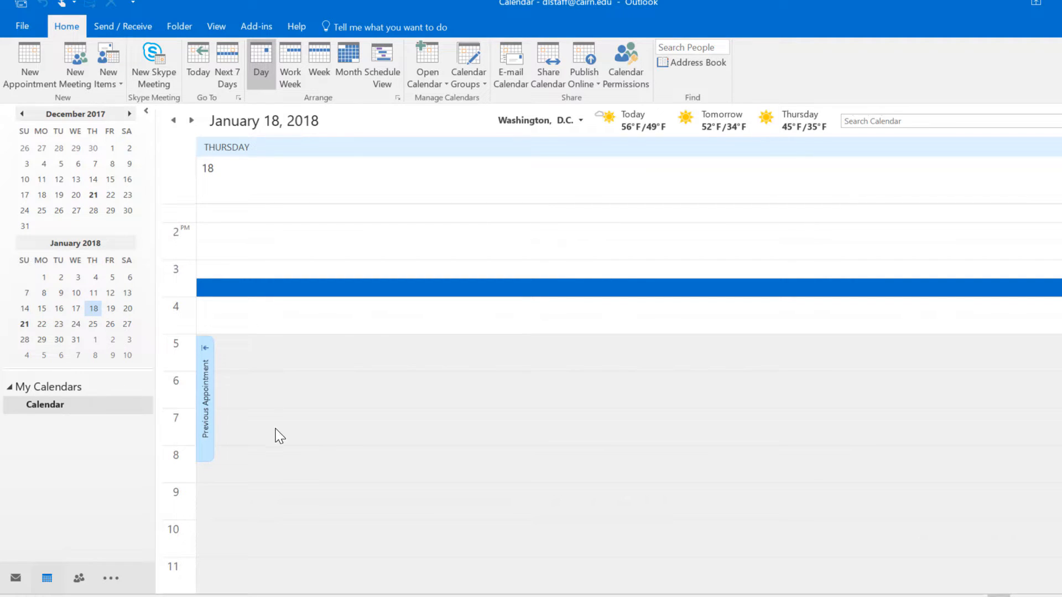
{"action": "left_click_drag", "start_coordinate": [253, 461], "coordinate": [253, 483]}
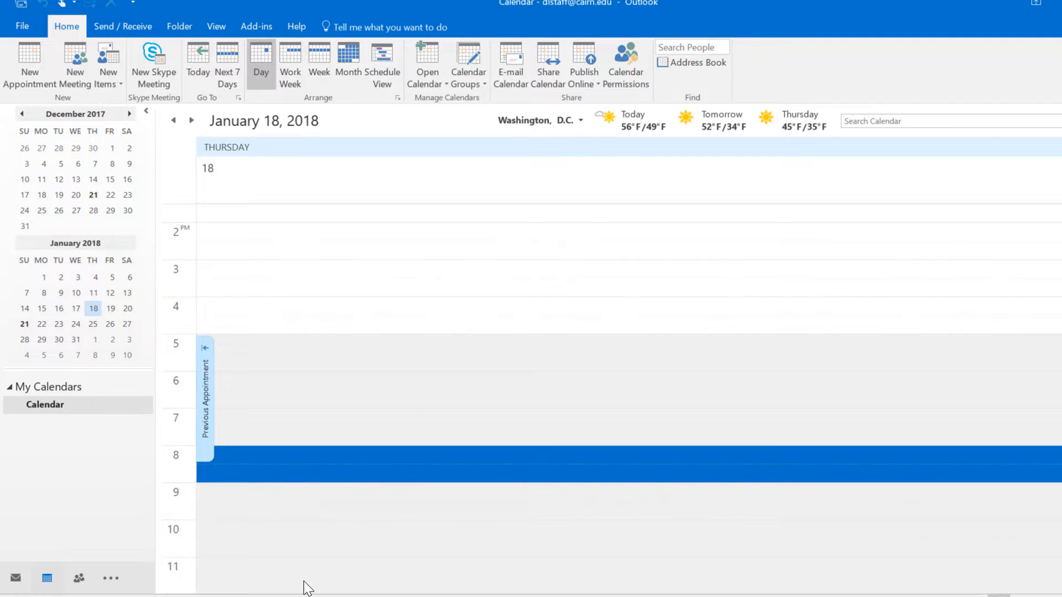
{"action": "type", "text": "Meeting with the boss"}
{"action": "key", "text": "Return"}
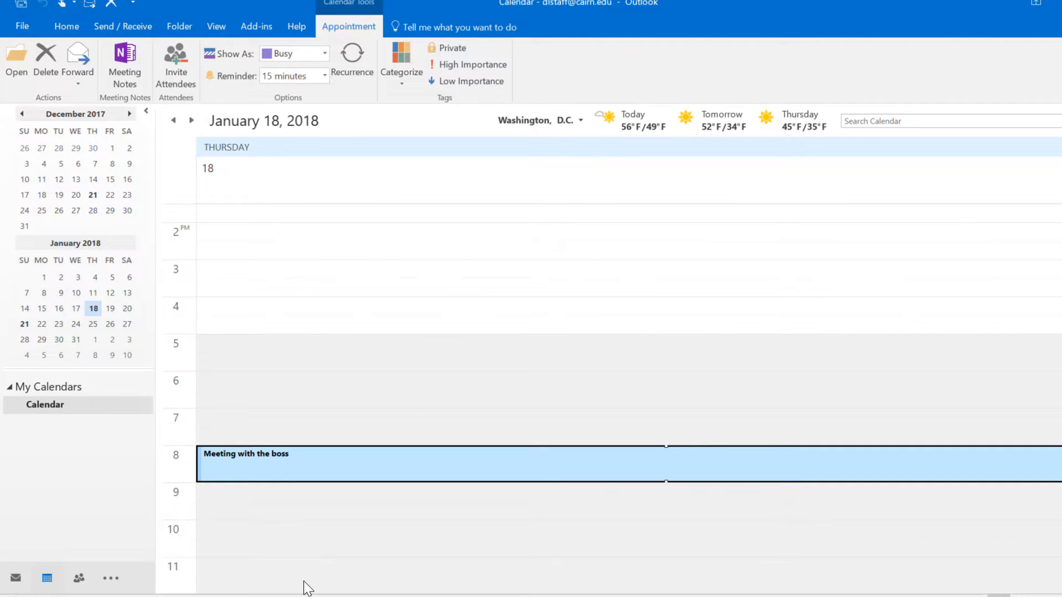
{"action": "left_click", "coordinate": [277, 436]}
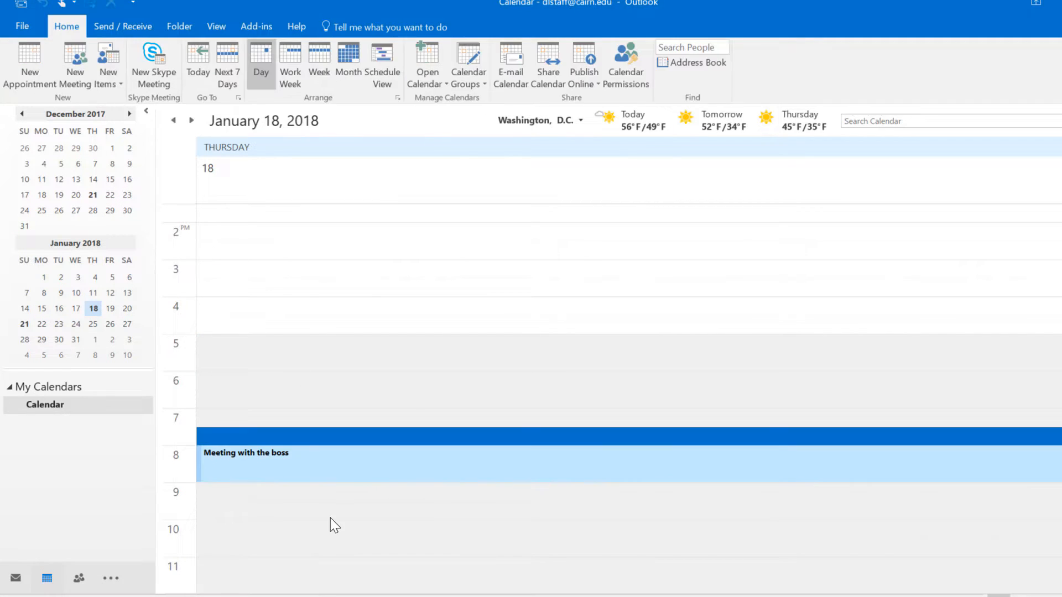
Examine the Private tag option for the "Meeting with the boss" appointment without applying it.
{"action": "left_click", "coordinate": [247, 459]}
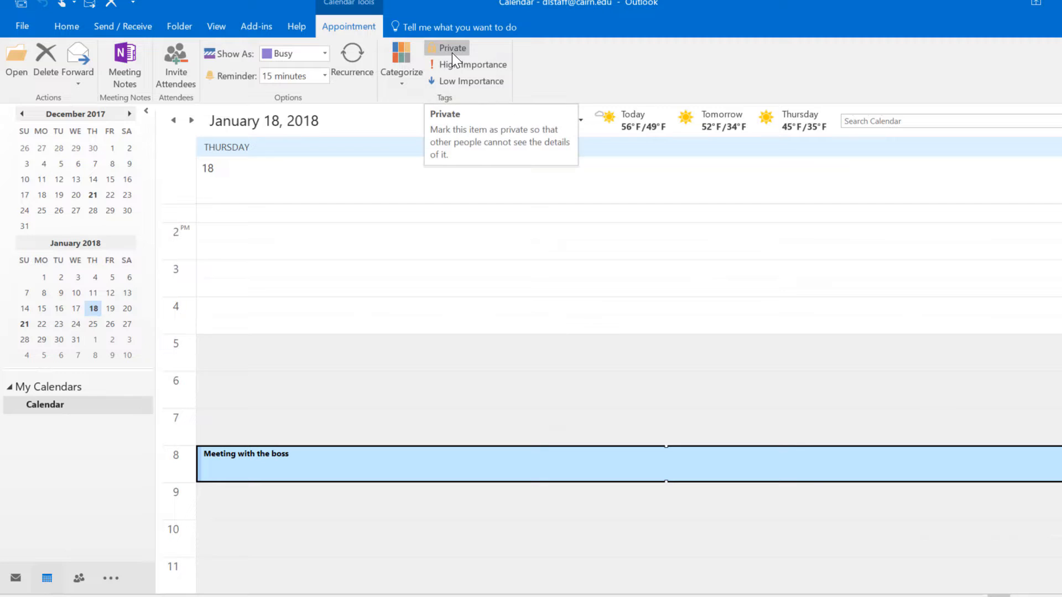
{"action": "left_click", "coordinate": [343, 418]}
{"action": "left_click", "coordinate": [287, 471]}
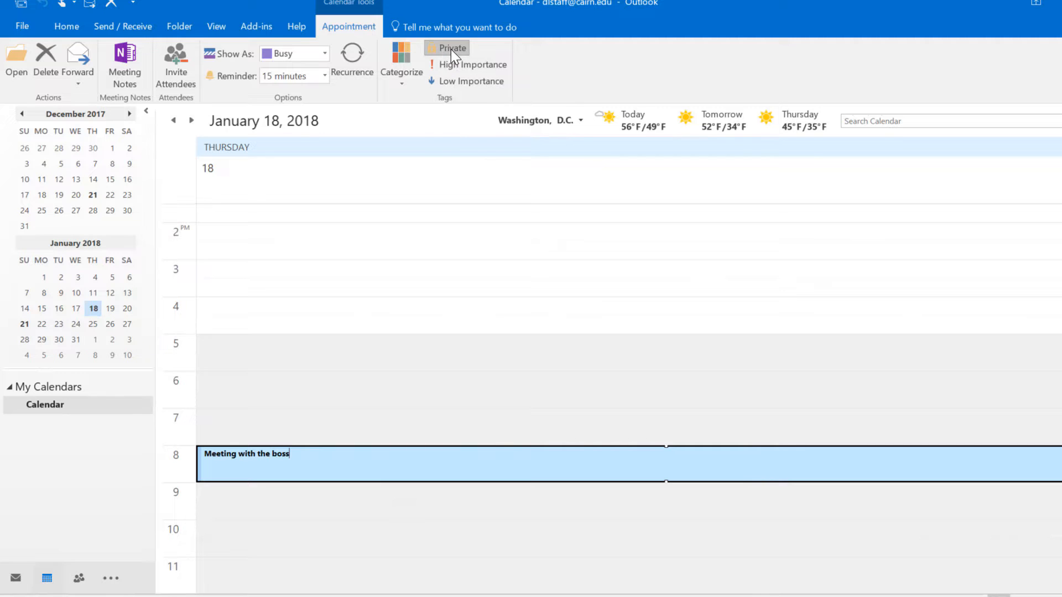
{"action": "left_click", "coordinate": [258, 384]}
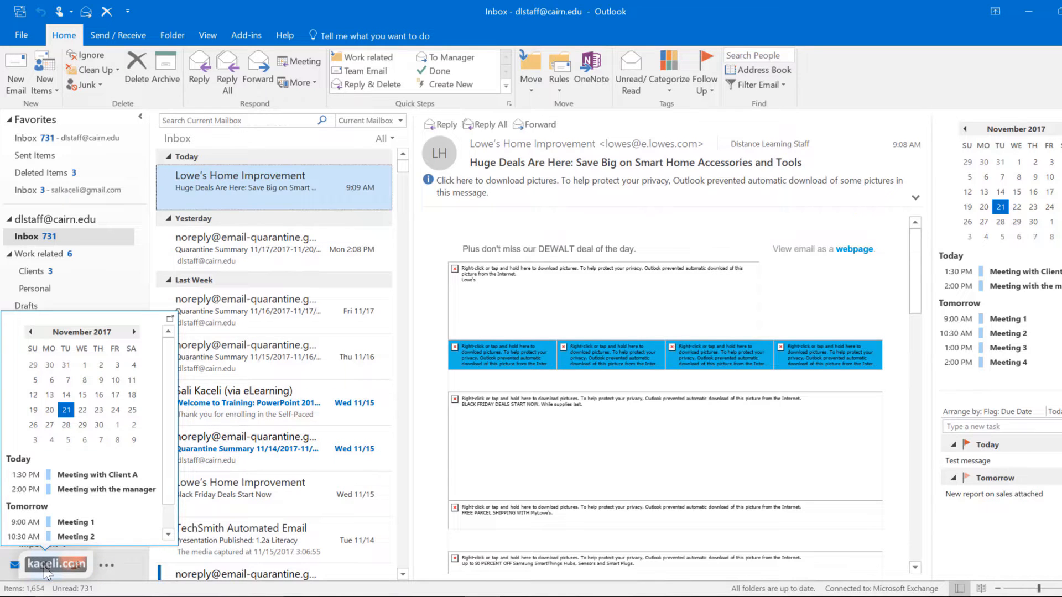
In the calendar, start a November 22, 2017, 10:00 AM appointment titled "Meeting about sales for 2018" with the location Conference Room 1.
{"action": "left_click", "coordinate": [47, 571]}
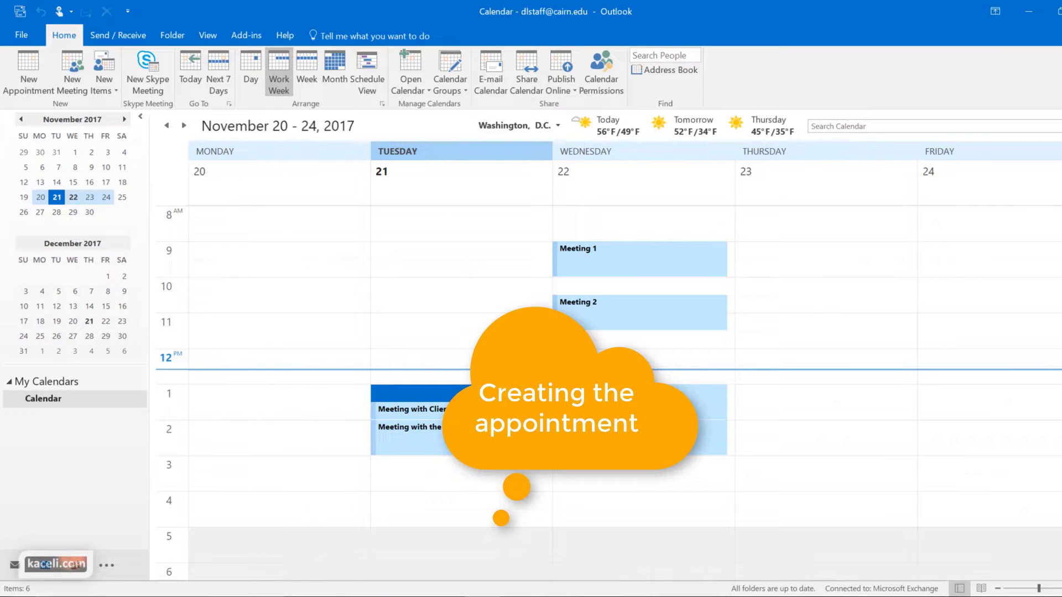
{"action": "mouse_move", "coordinate": [627, 243]}
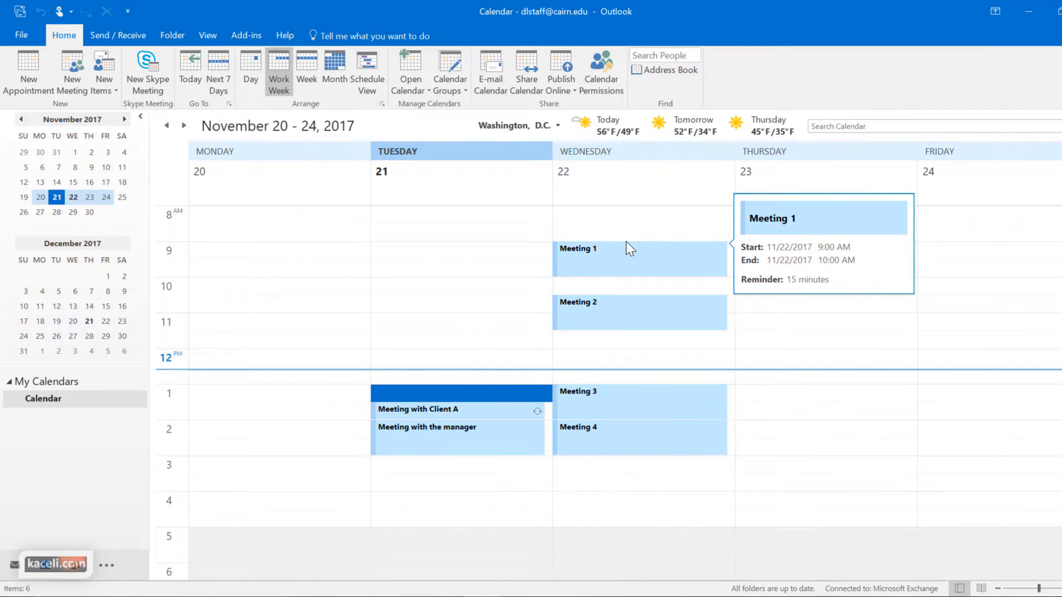
{"action": "left_click", "coordinate": [575, 287]}
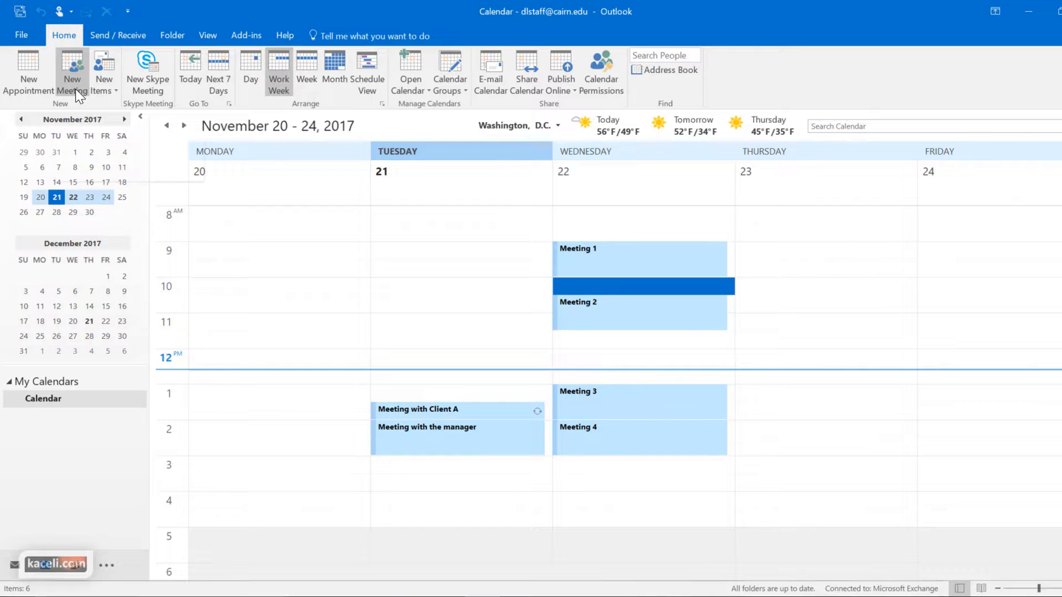
{"action": "double_click", "coordinate": [585, 288]}
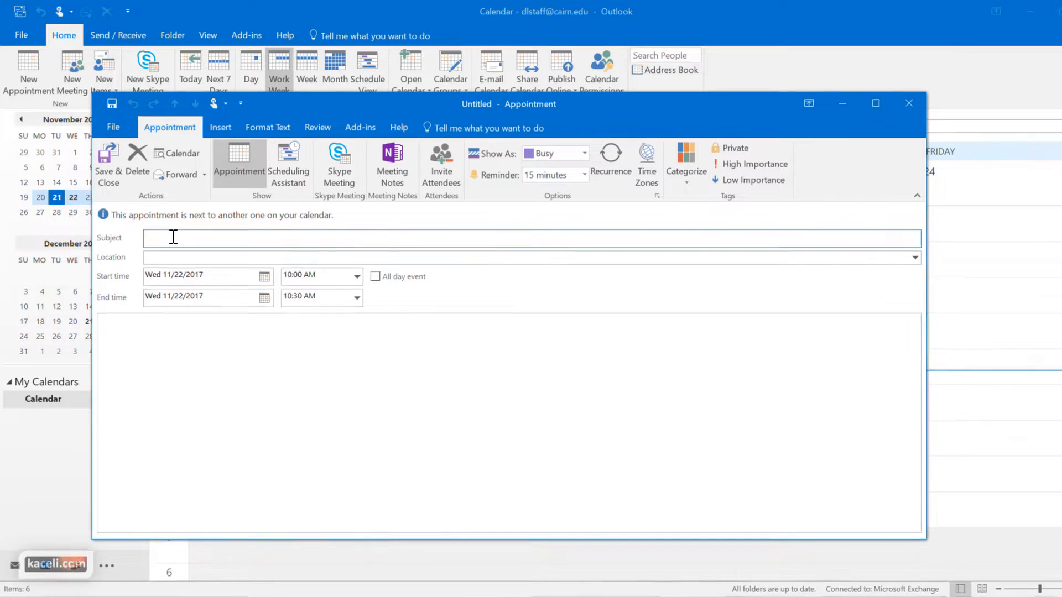
{"action": "type", "text": "Meeting about sales for 2018"}
{"action": "left_click", "coordinate": [177, 258]}
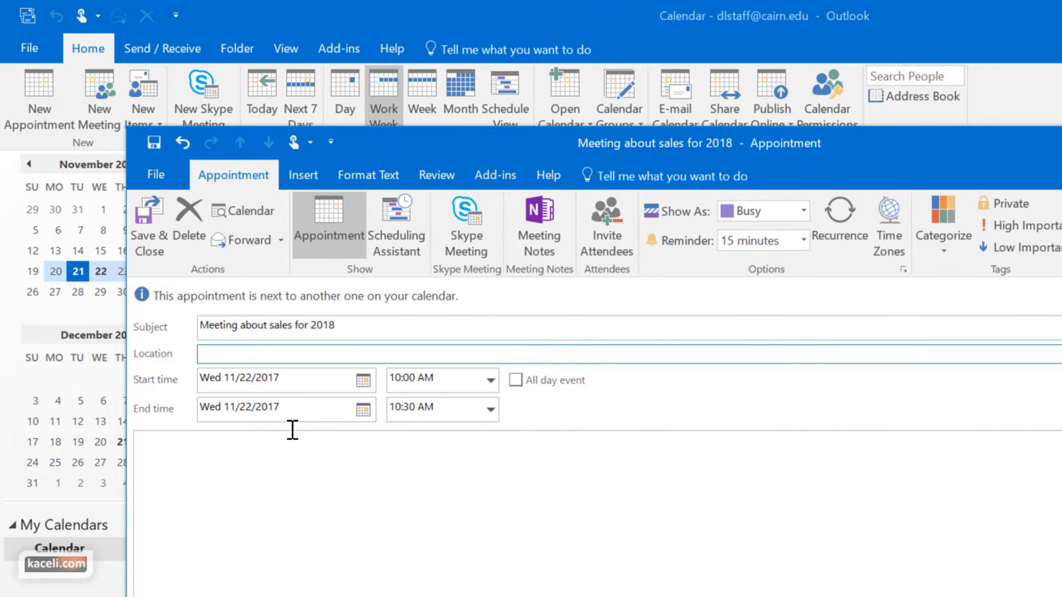
{"action": "type", "text": "Conference Room 1"}
{"action": "left_click", "coordinate": [366, 471]}
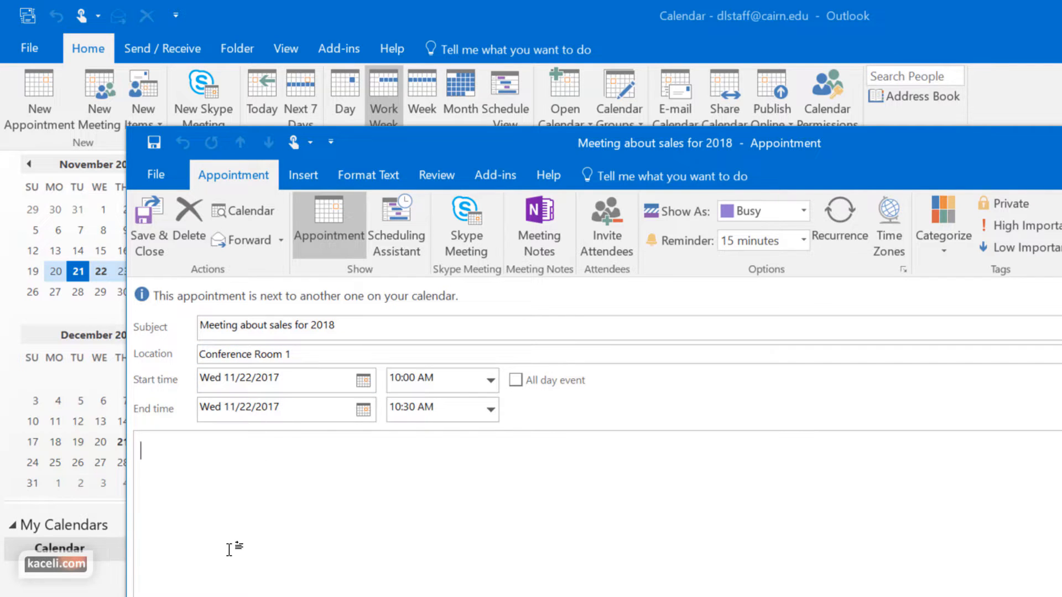
In the Scheduling Assistant, search the Global Address List for "instructor" and add Online Instructor as a required attendee.
{"action": "left_click", "coordinate": [400, 225]}
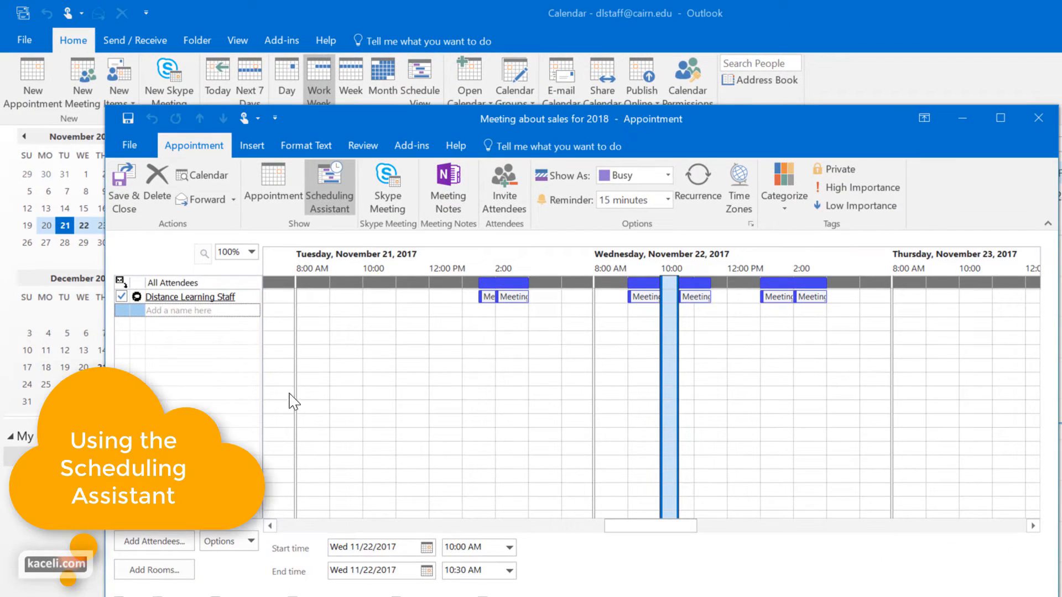
{"action": "left_click", "coordinate": [177, 543]}
{"action": "left_click", "coordinate": [733, 245]}
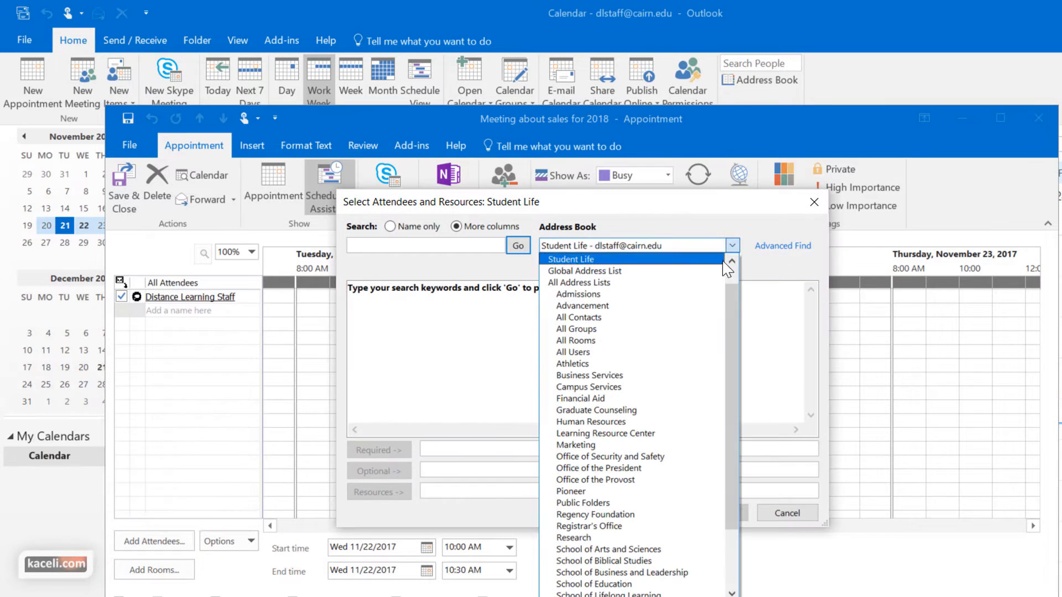
{"action": "left_click", "coordinate": [676, 271]}
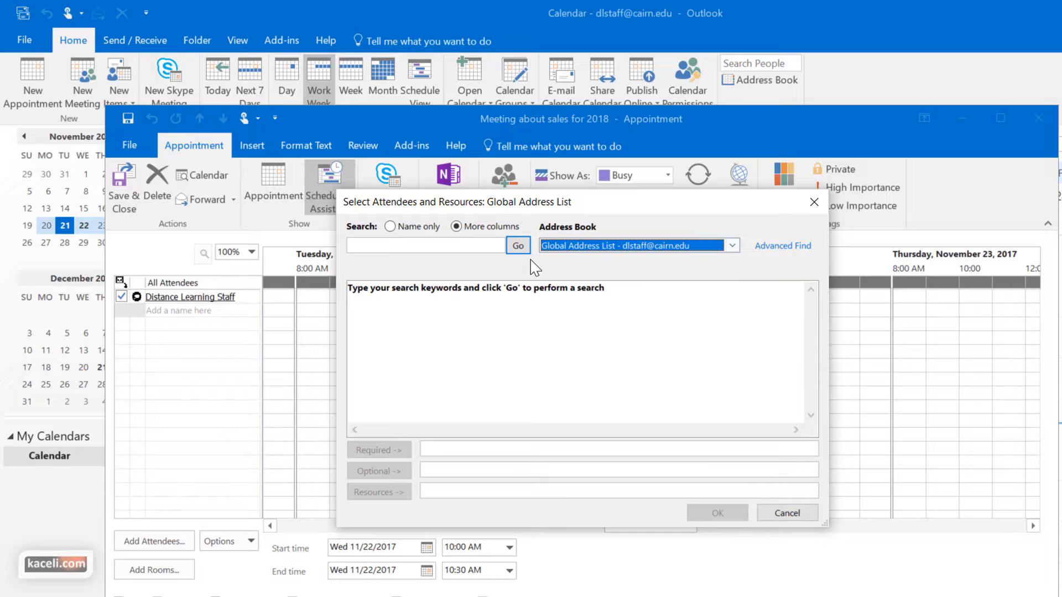
{"action": "left_click", "coordinate": [435, 247]}
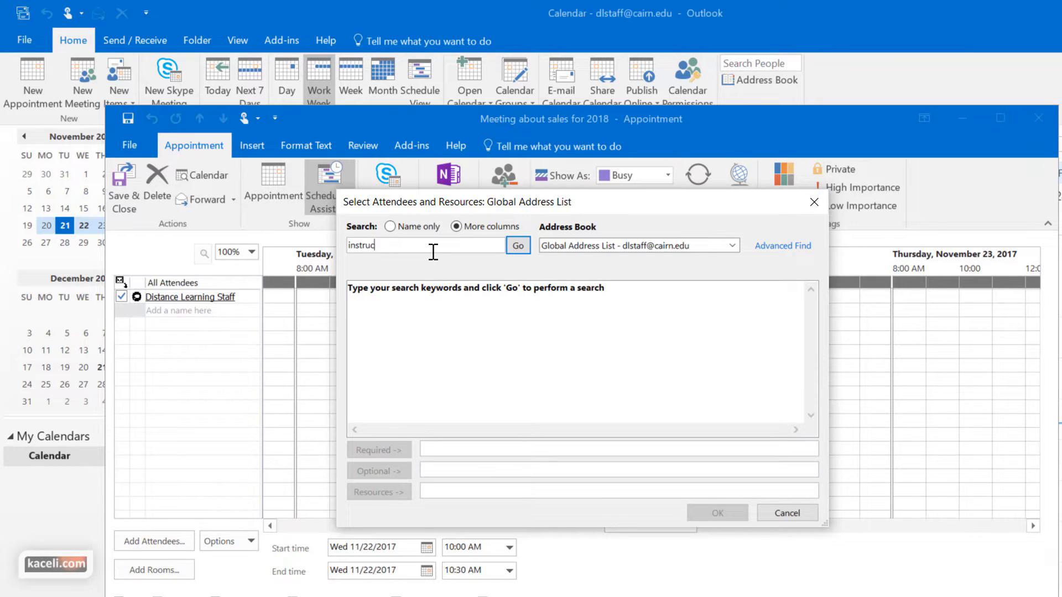
{"action": "left_click", "coordinate": [518, 245]}
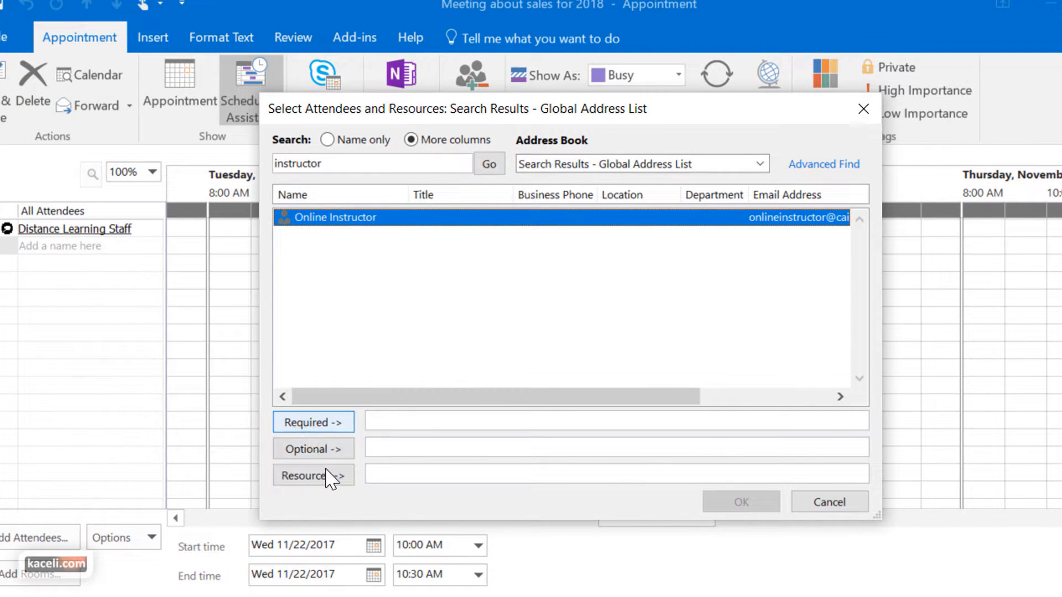
{"action": "left_click", "coordinate": [313, 423]}
Search the address list for "test" and add both test contacts to the meeting as optional attendees.
{"action": "double_click", "coordinate": [347, 165]}
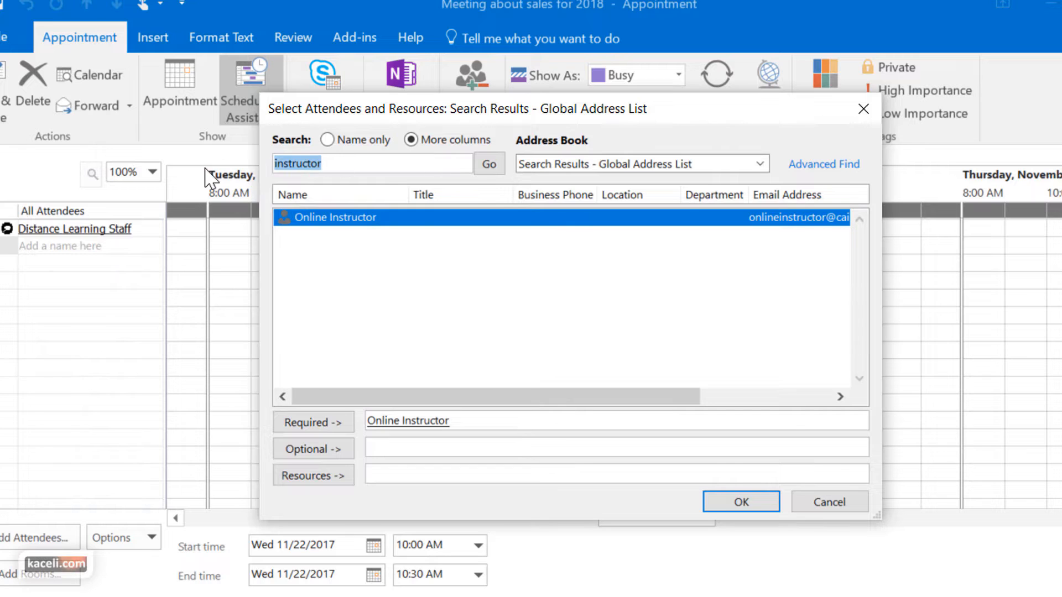
{"action": "type", "text": "test"}
{"action": "key", "text": "Return"}
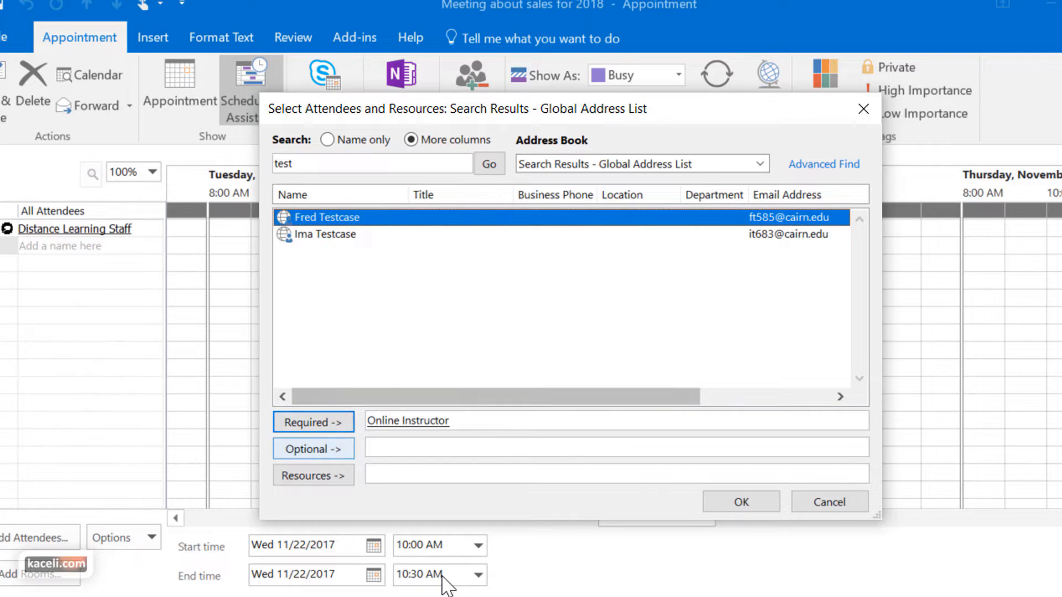
{"action": "left_click", "coordinate": [313, 448]}
{"action": "left_click", "coordinate": [327, 234]}
{"action": "left_click", "coordinate": [313, 449]}
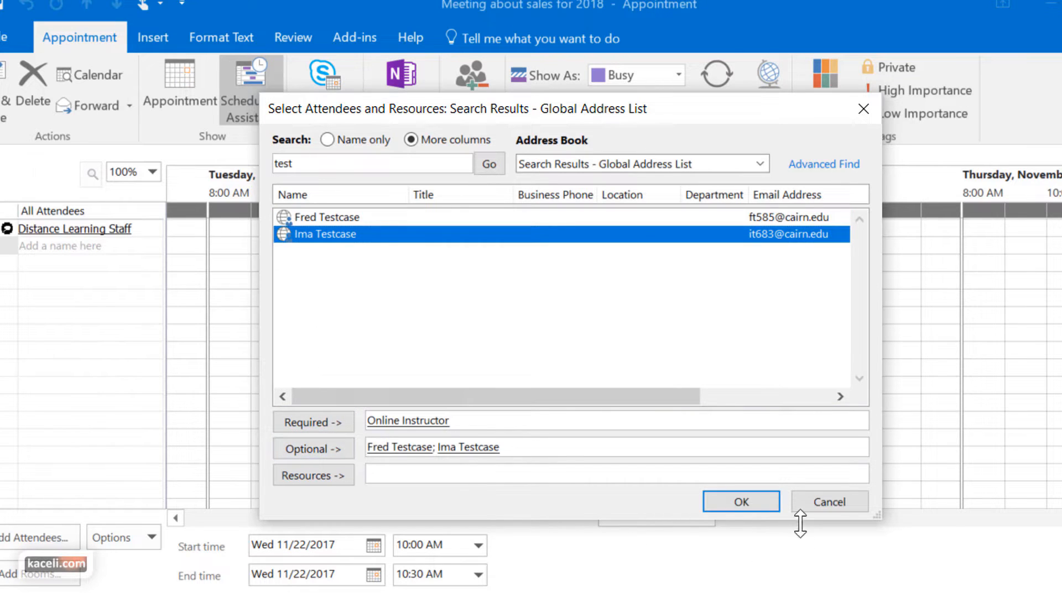
{"action": "left_click", "coordinate": [741, 502]}
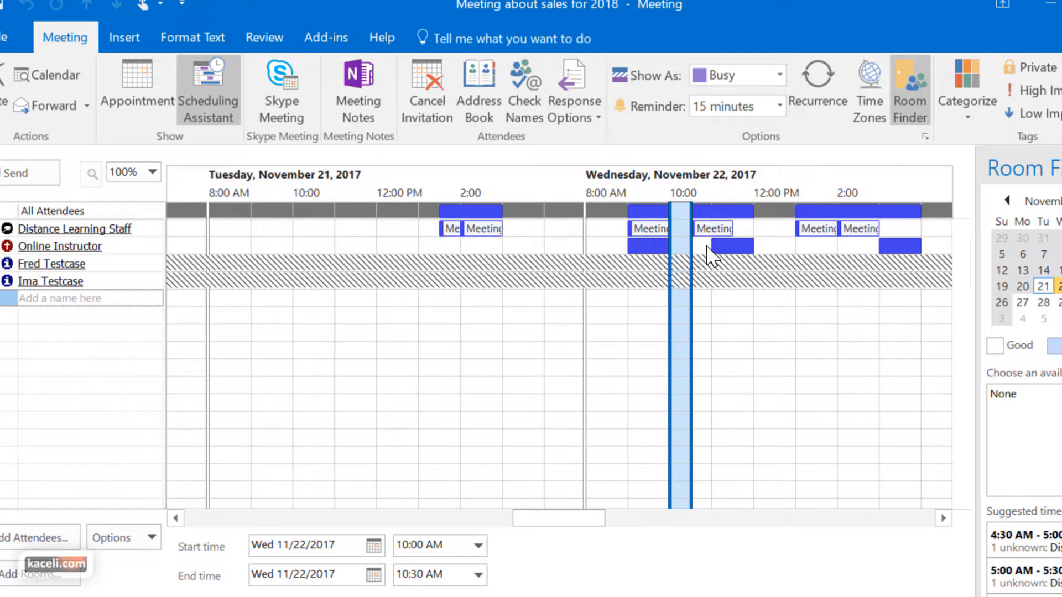
Check the attendees' availability, try a 10:00 AM to 11:00 AM slot on November 22, and review the suggested times.
{"action": "mouse_move", "coordinate": [797, 252]}
{"action": "mouse_move", "coordinate": [265, 267]}
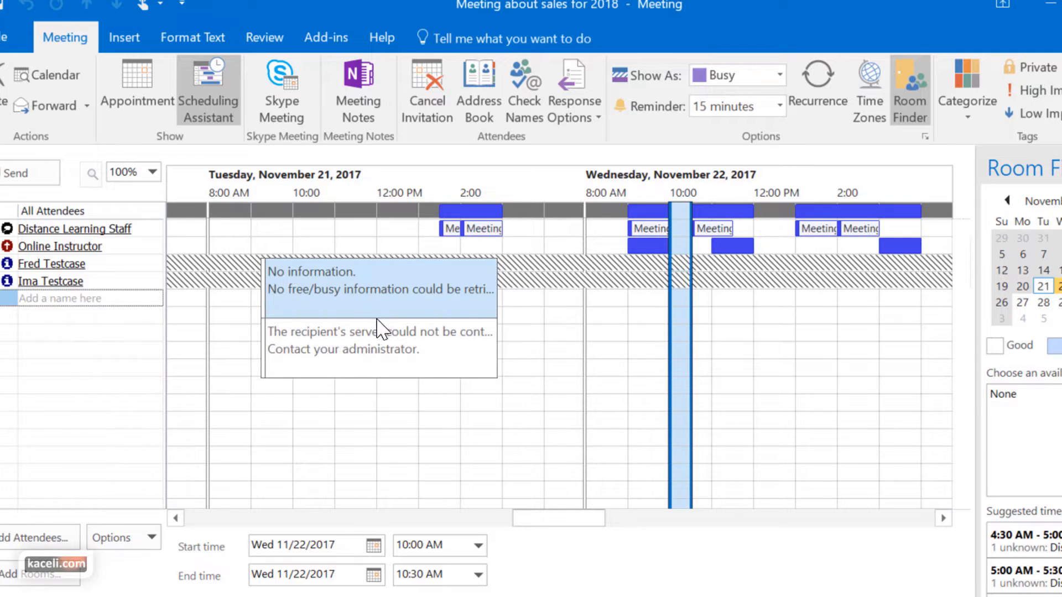
{"action": "mouse_move", "coordinate": [527, 266]}
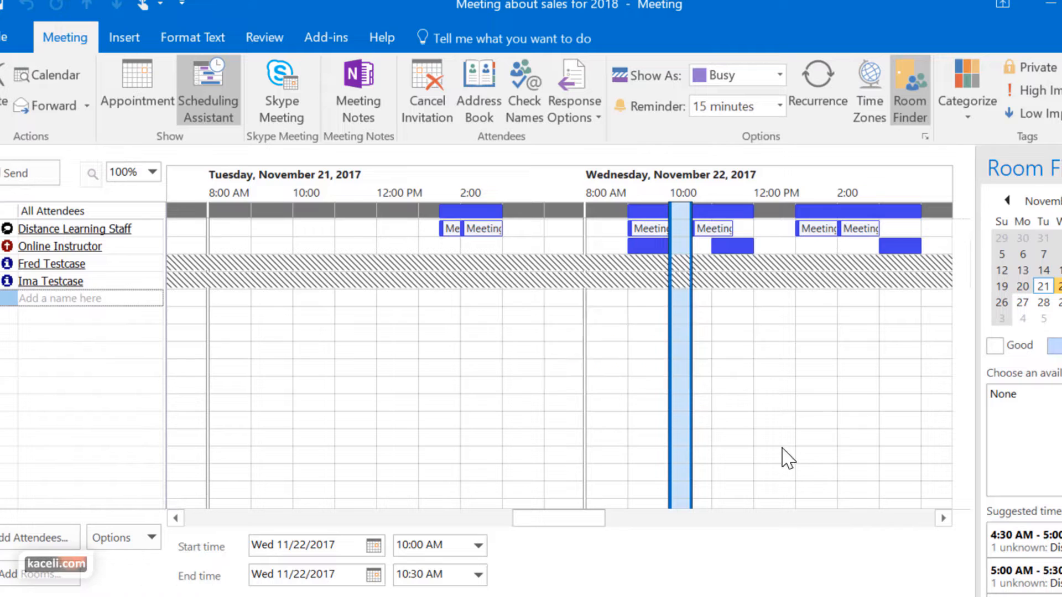
{"action": "left_click", "coordinate": [619, 217]}
{"action": "left_click", "coordinate": [556, 212]}
{"action": "mouse_move", "coordinate": [537, 270]}
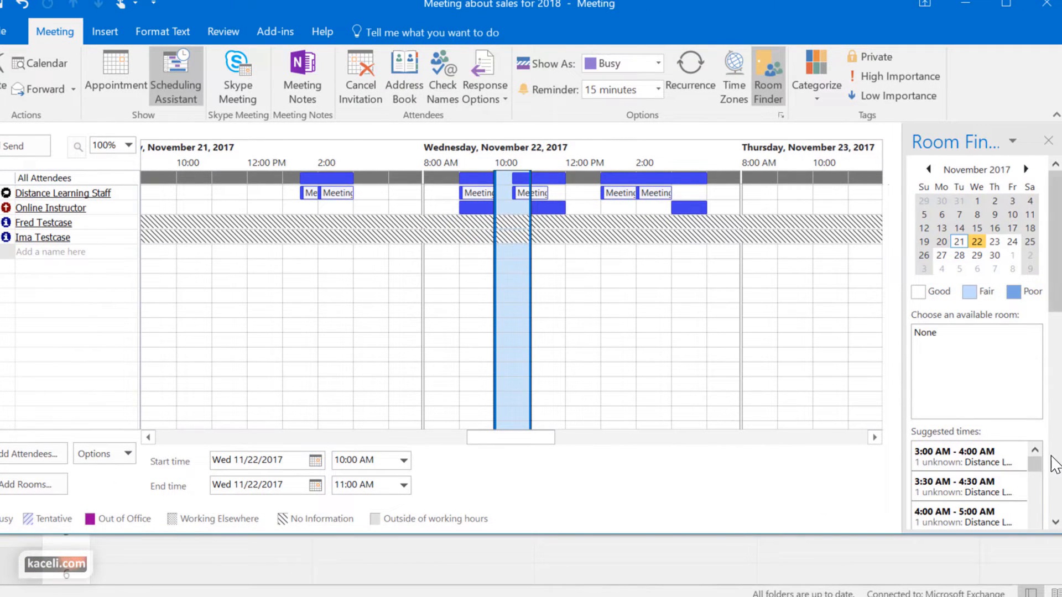
{"action": "scroll", "coordinate": [974, 484], "scroll_direction": "down", "scroll_amount": 2}
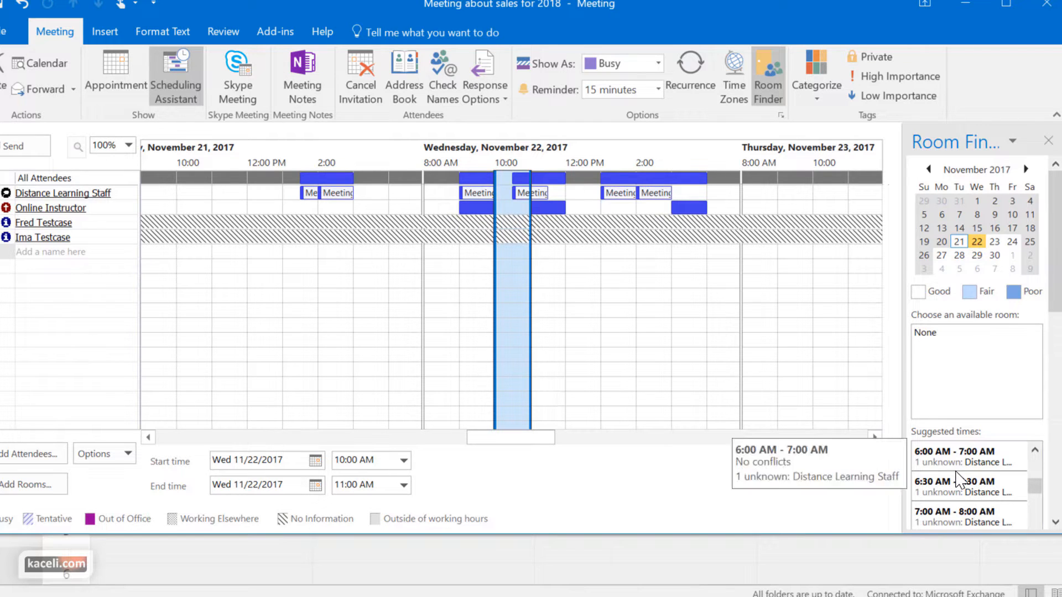
Reschedule the meeting to 12:00 PM to 1:00 PM on November 22 and look over the reminder intervals without changing the setting.
{"action": "left_click", "coordinate": [577, 195]}
{"action": "left_click", "coordinate": [576, 195]}
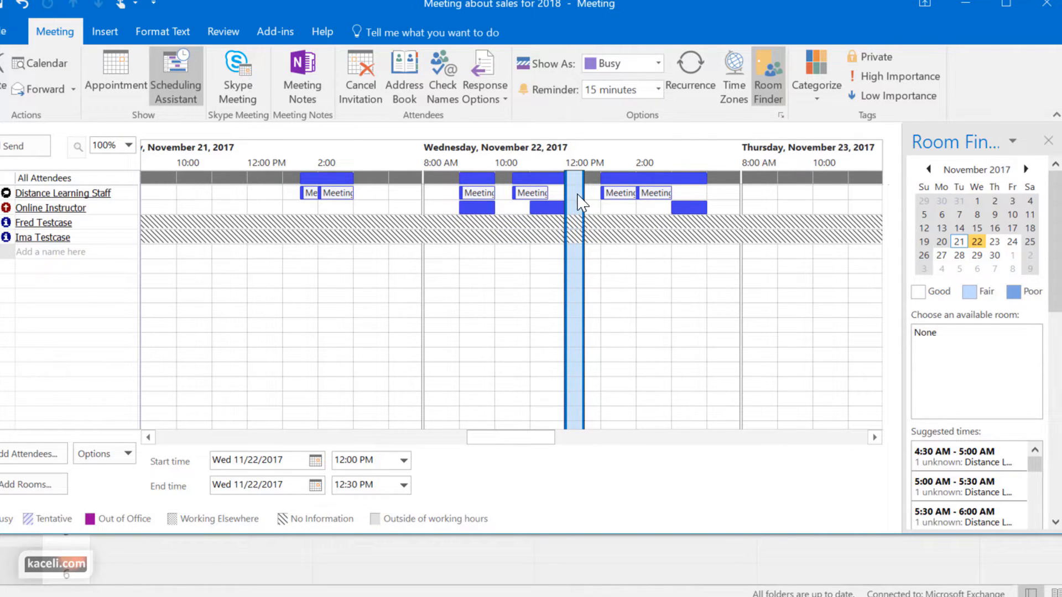
{"action": "left_click_drag", "start_coordinate": [594, 204], "coordinate": [602, 205]}
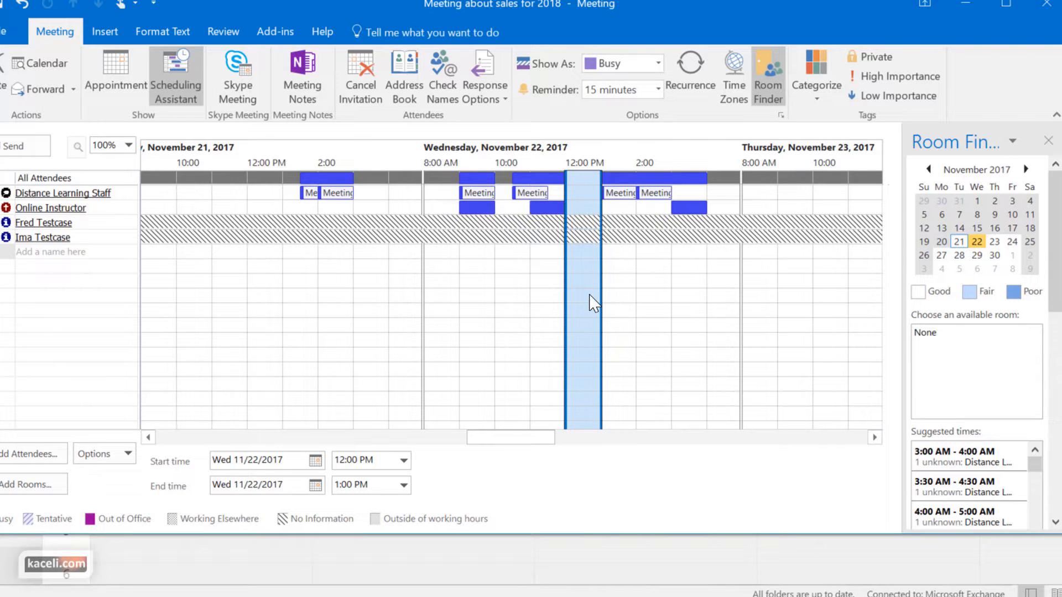
{"action": "left_click", "coordinate": [659, 89]}
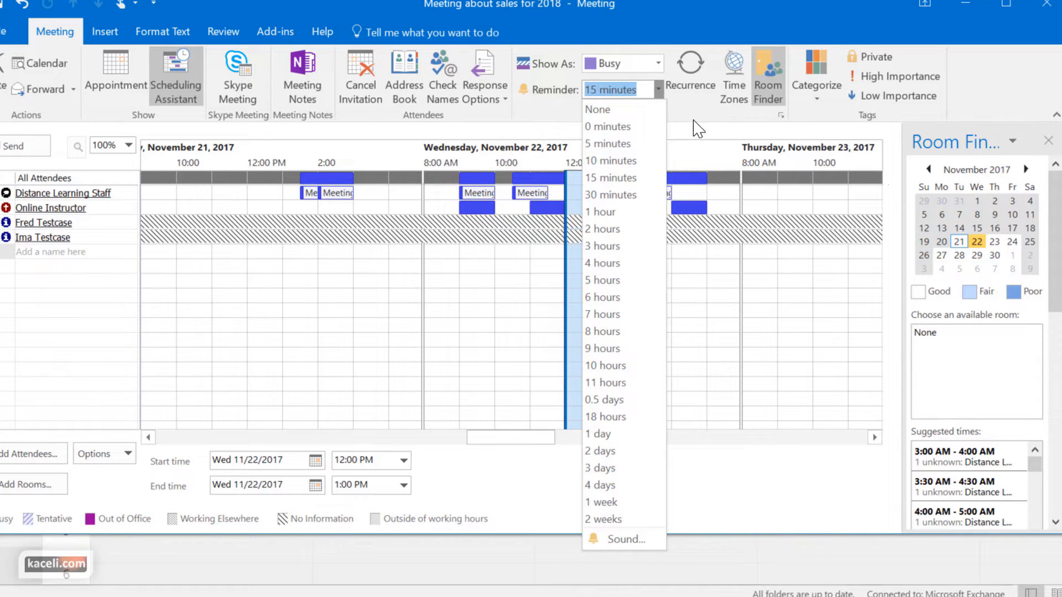
{"action": "left_click", "coordinate": [861, 169]}
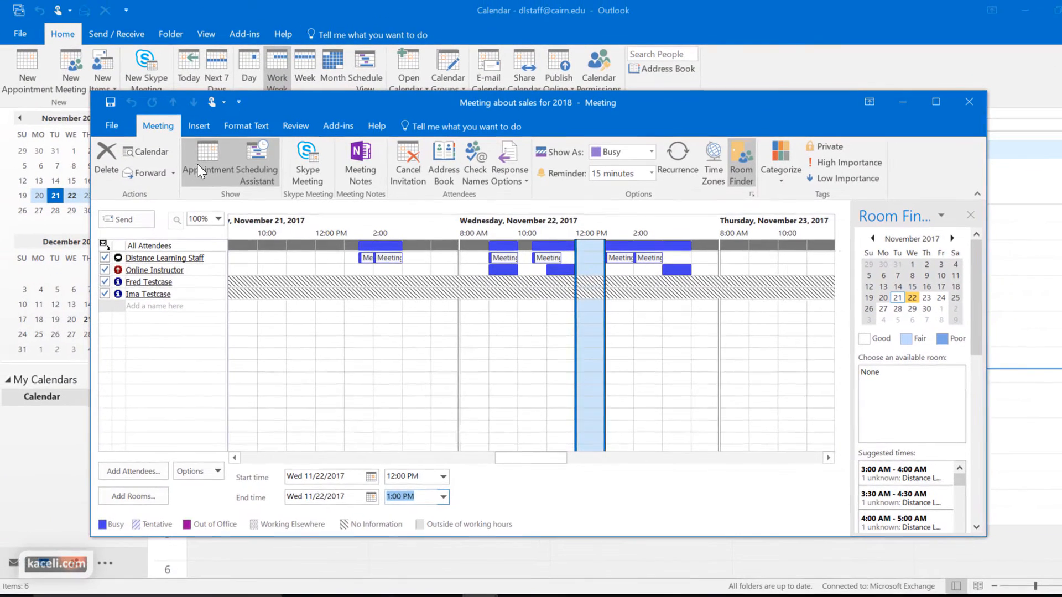
Write "Additional notes" in the meeting body and attach the file Sales Report 1.xlsx.
{"action": "left_click", "coordinate": [115, 72]}
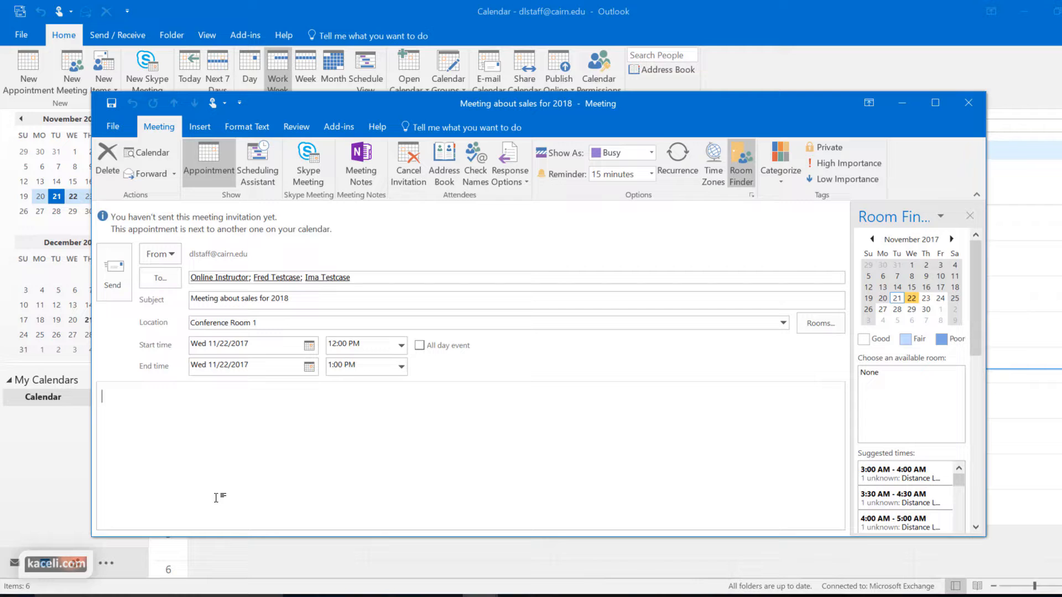
{"action": "type", "text": "dfgdfg"}
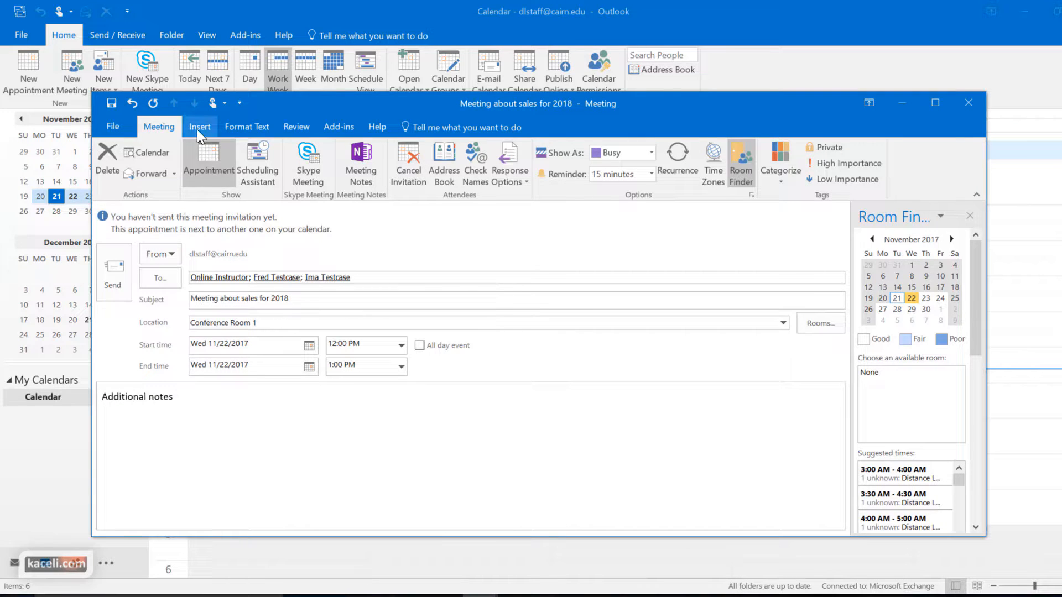
{"action": "left_click", "coordinate": [199, 127]}
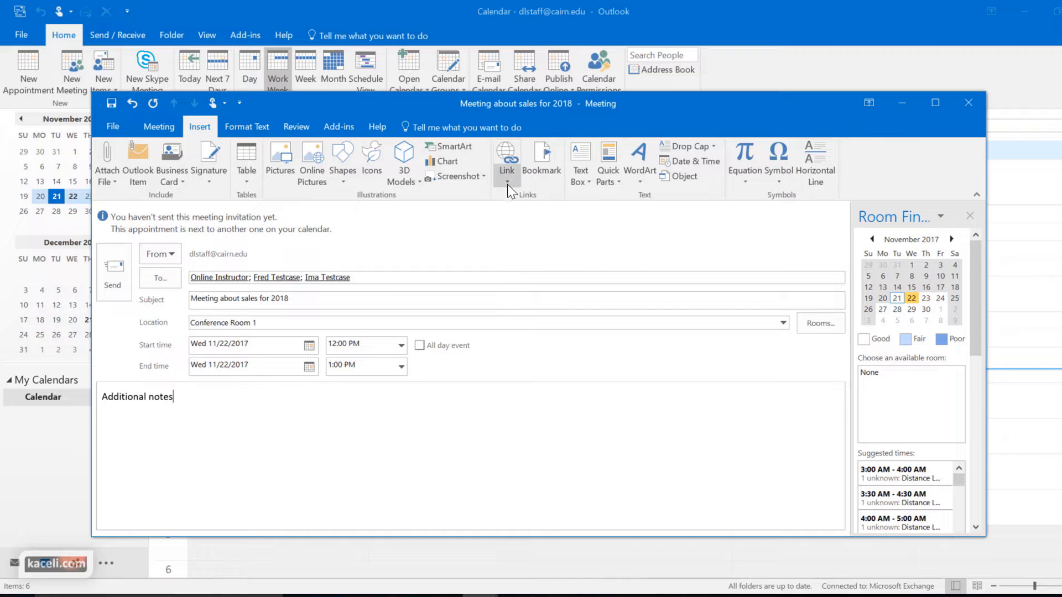
{"action": "left_click", "coordinate": [121, 183]}
{"action": "left_click", "coordinate": [141, 575]}
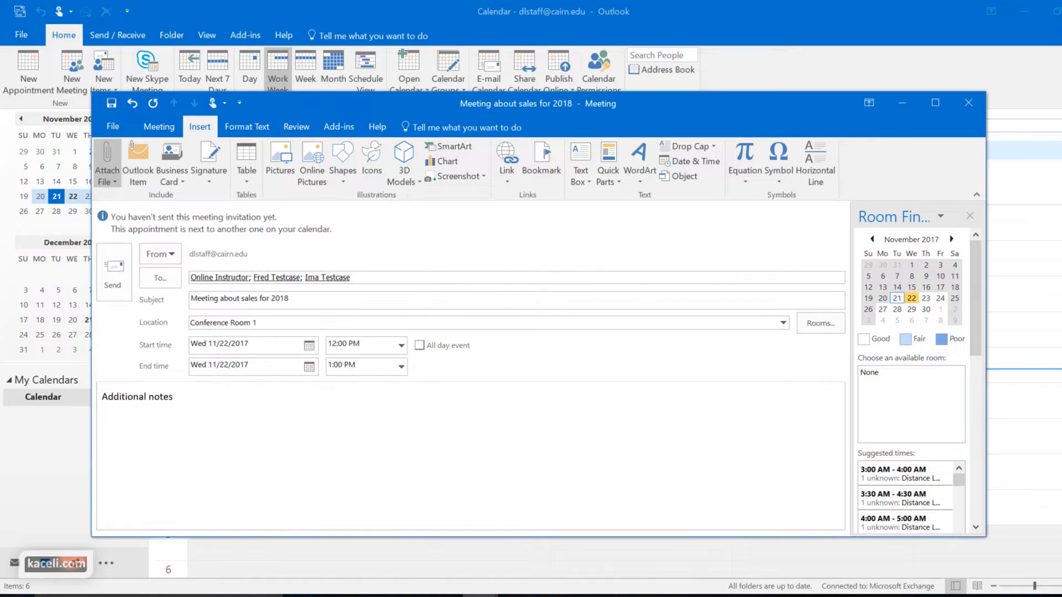
{"action": "double_click", "coordinate": [264, 302]}
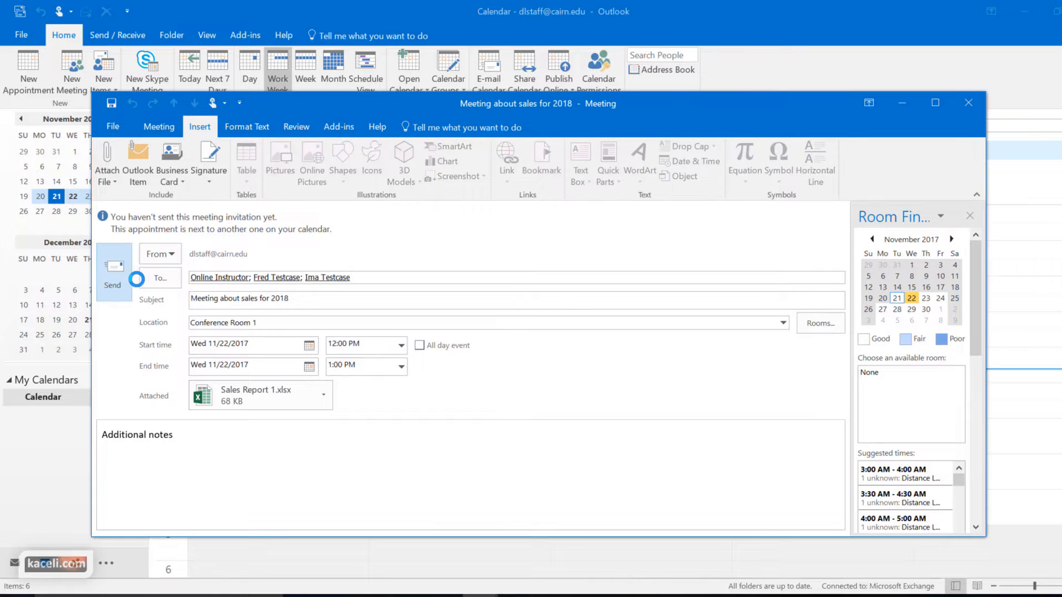
Send the meeting invitation to the attendees and check the meeting's details in the November 22 calendar.
{"action": "left_click", "coordinate": [120, 277]}
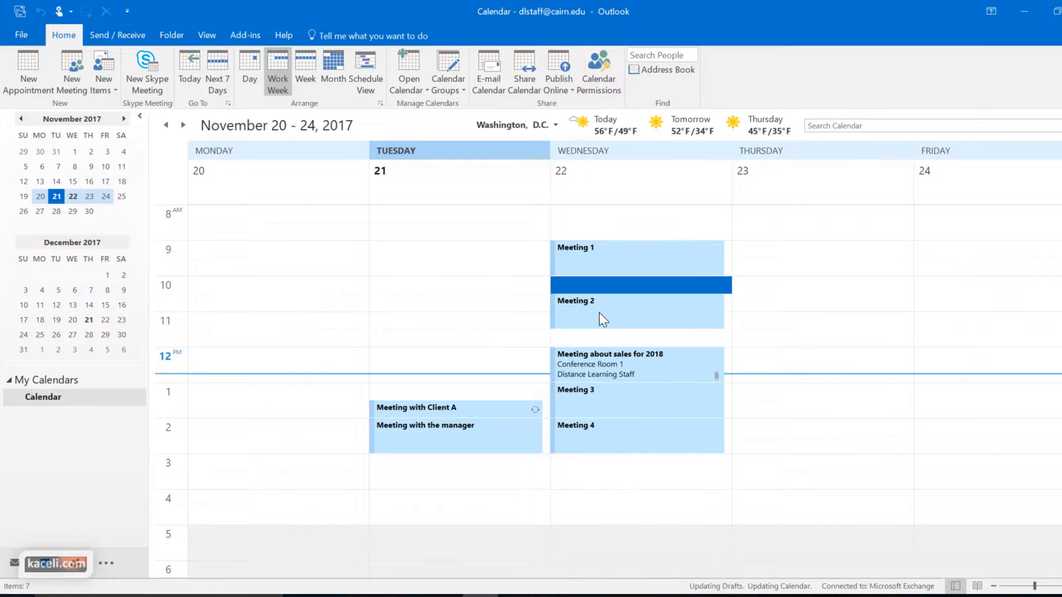
{"action": "mouse_move", "coordinate": [607, 366]}
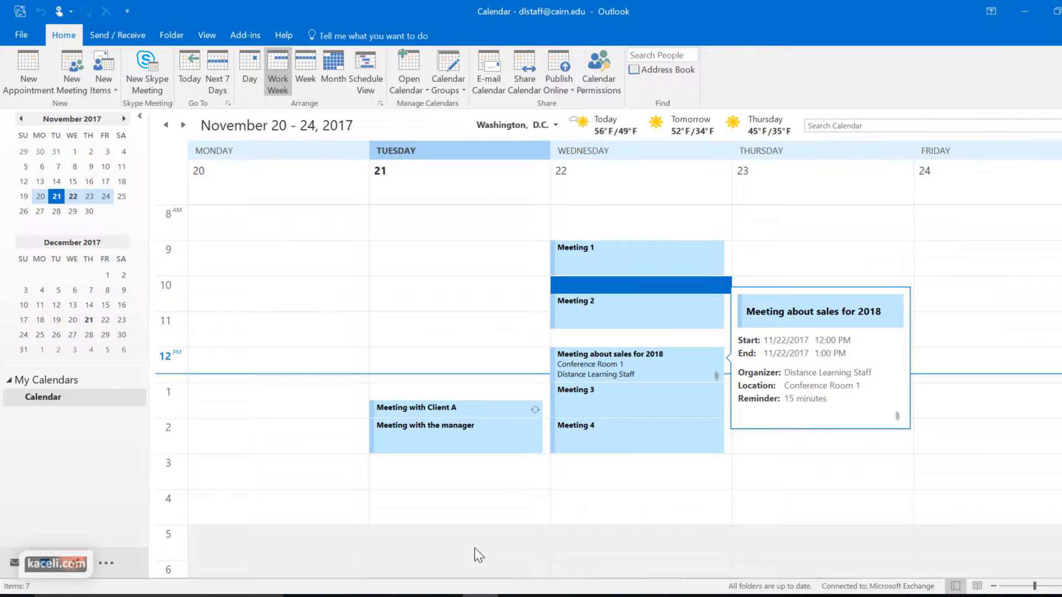
Switch to the attendee's Outlook Web App mailbox and open the "Meeting about sales for 2018" invitation from the inbox.
{"action": "left_click", "coordinate": [444, 596]}
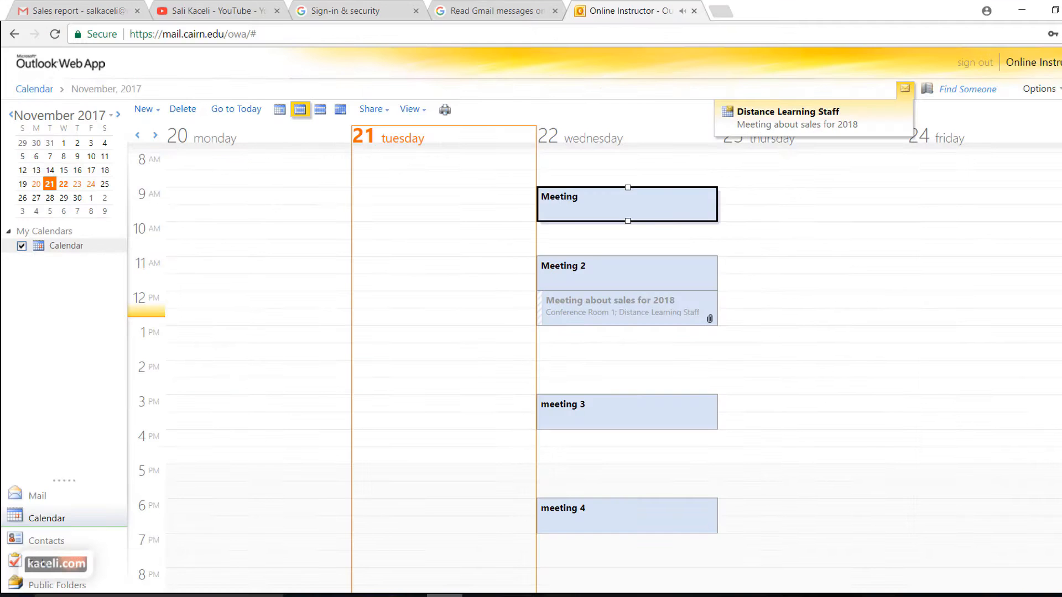
{"action": "left_click", "coordinate": [40, 496]}
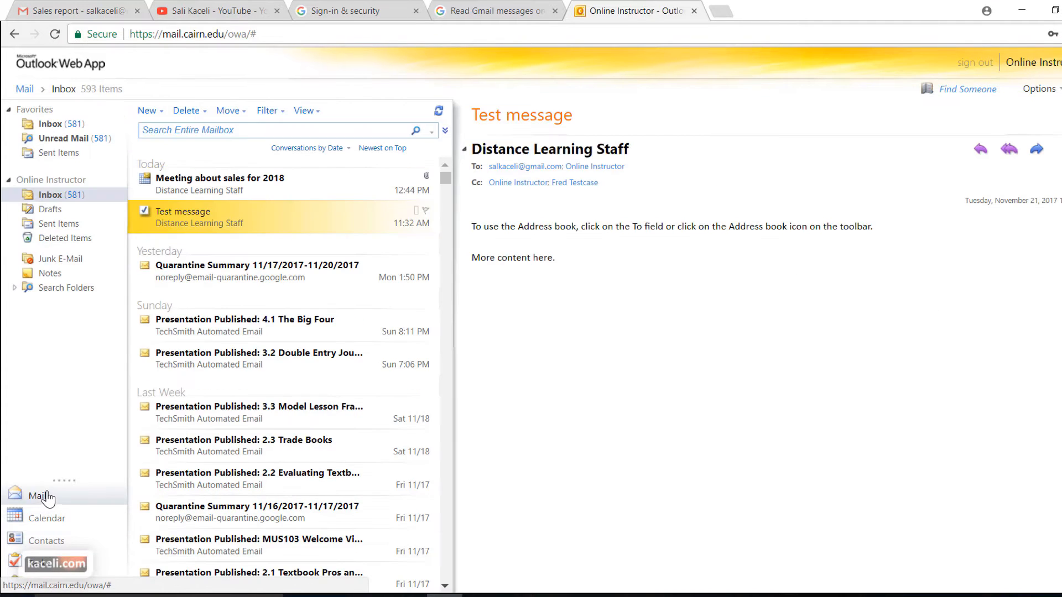
{"action": "left_click", "coordinate": [212, 182]}
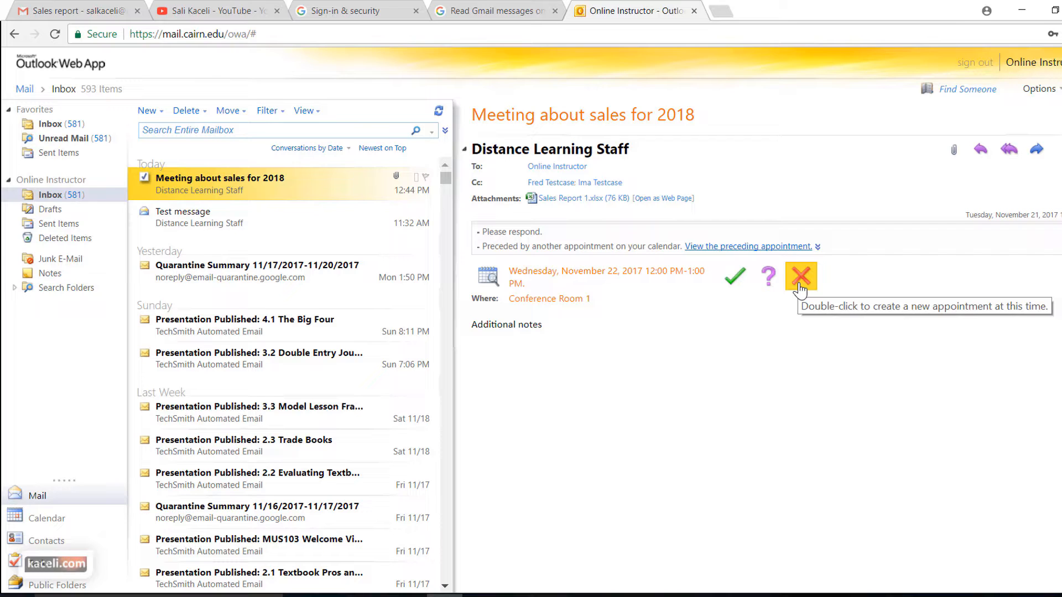
Accept the invitation with the edited response "I am out of the office at that time but will make it changing my plans." and send it.
{"action": "left_click", "coordinate": [735, 277]}
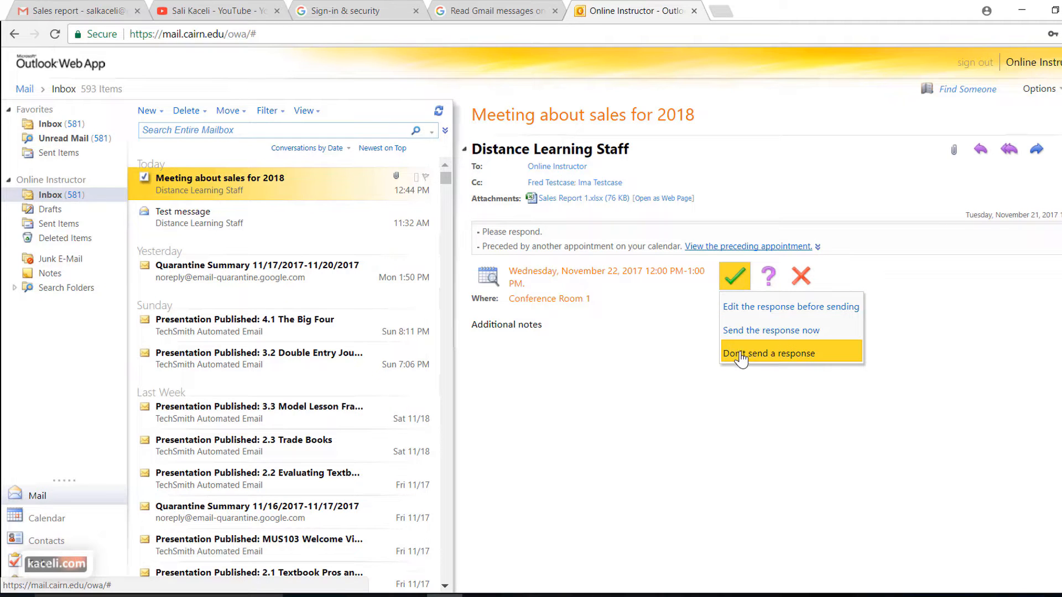
{"action": "left_click", "coordinate": [751, 310]}
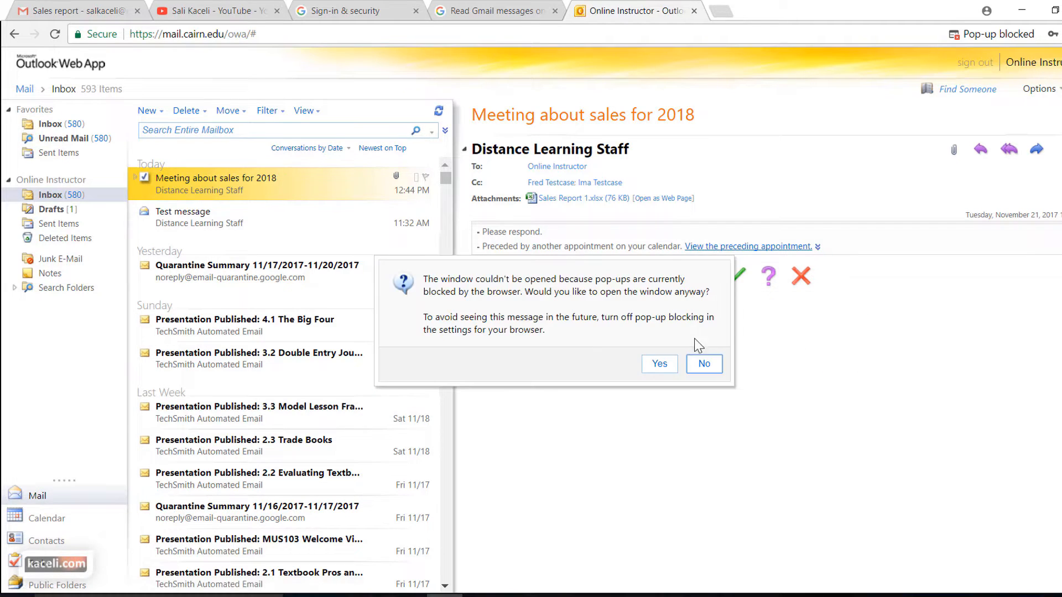
{"action": "left_click", "coordinate": [660, 365]}
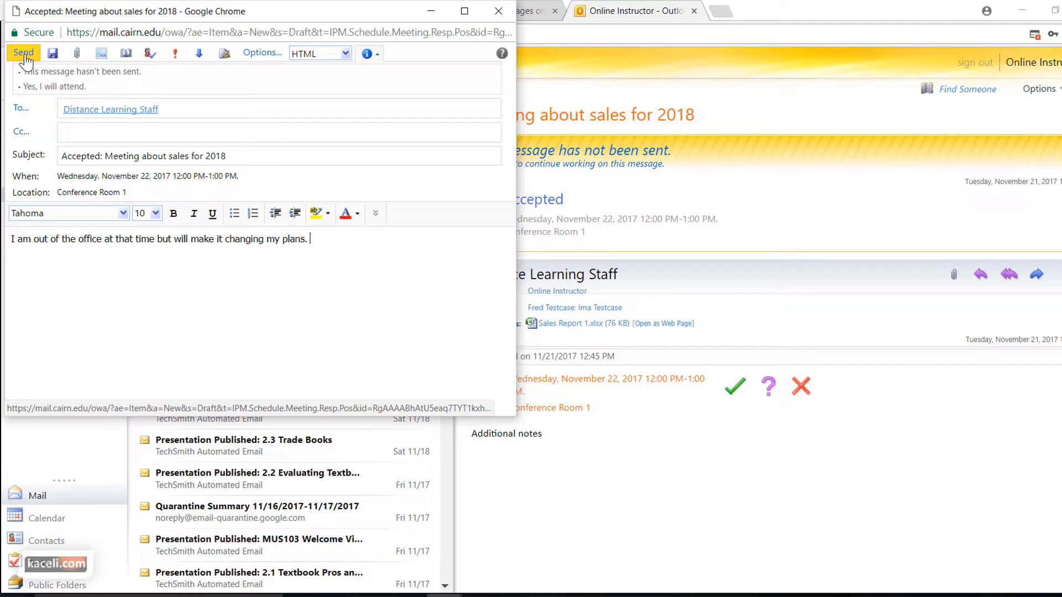
{"action": "left_click", "coordinate": [23, 54]}
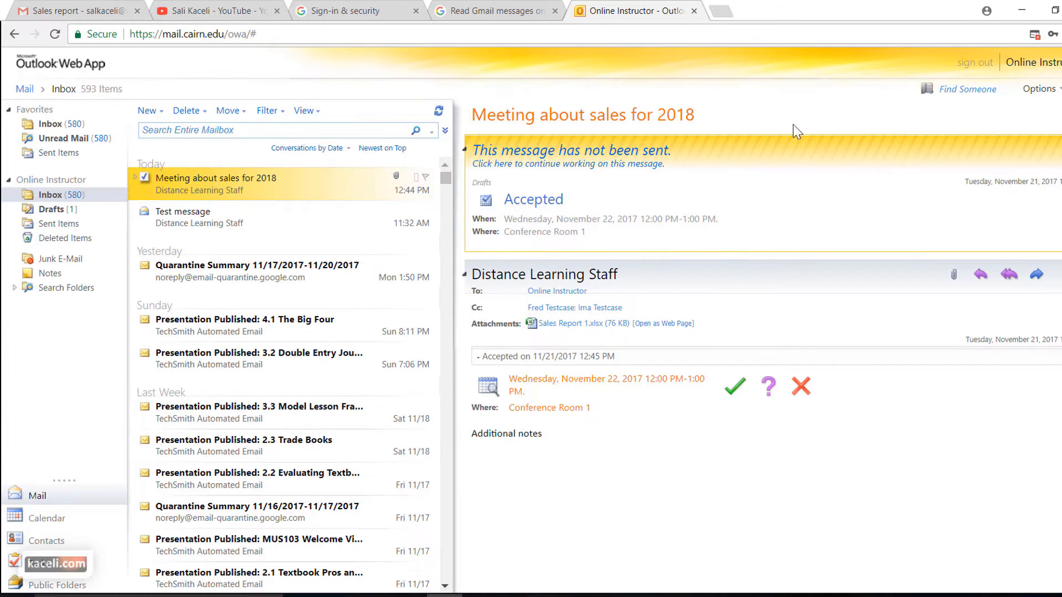
Return to the organizer's desktop Outlook, open the acceptance message in the inbox, and examine the attendee's comment.
{"action": "left_click", "coordinate": [1034, 15]}
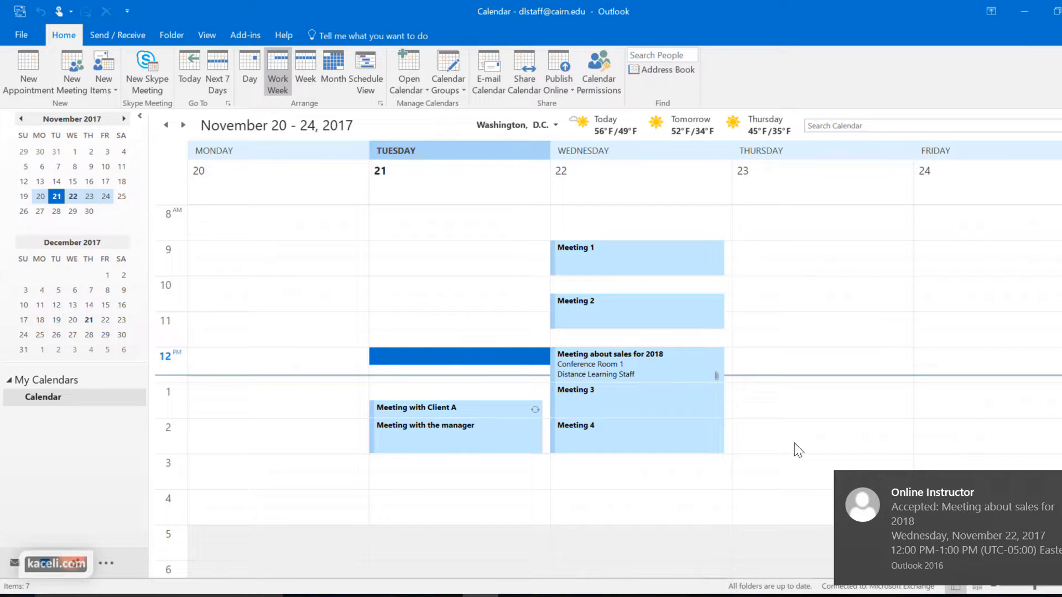
{"action": "left_click", "coordinate": [14, 563]}
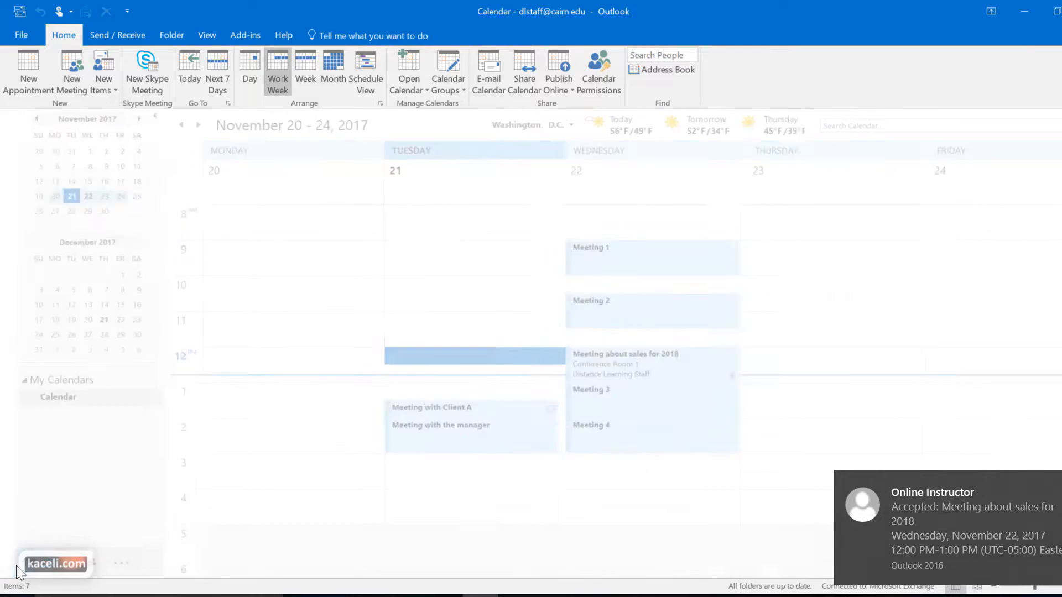
{"action": "left_click", "coordinate": [221, 195]}
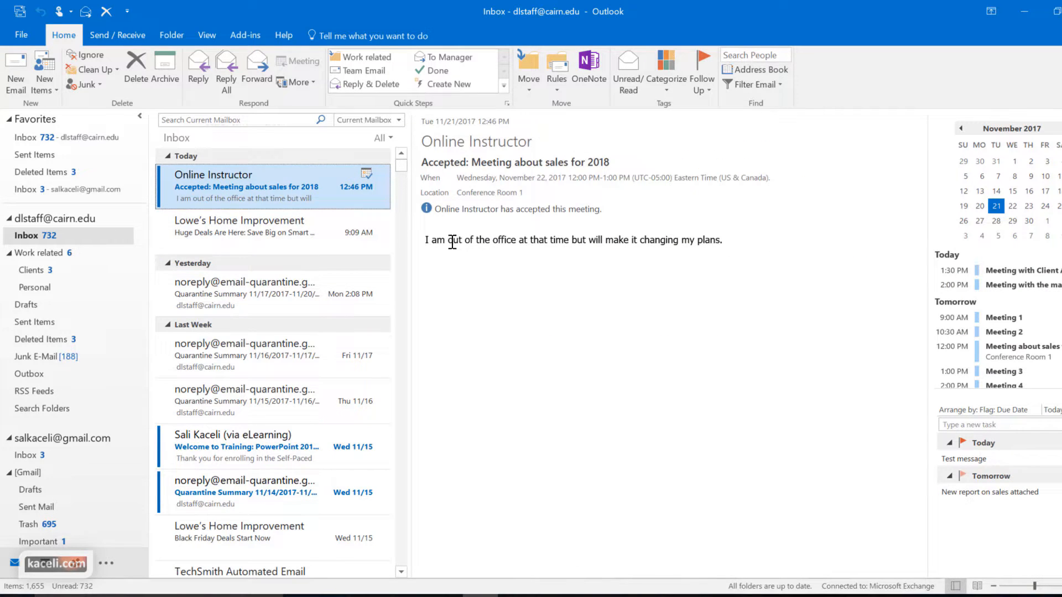
{"action": "left_click_drag", "start_coordinate": [452, 242], "coordinate": [725, 248]}
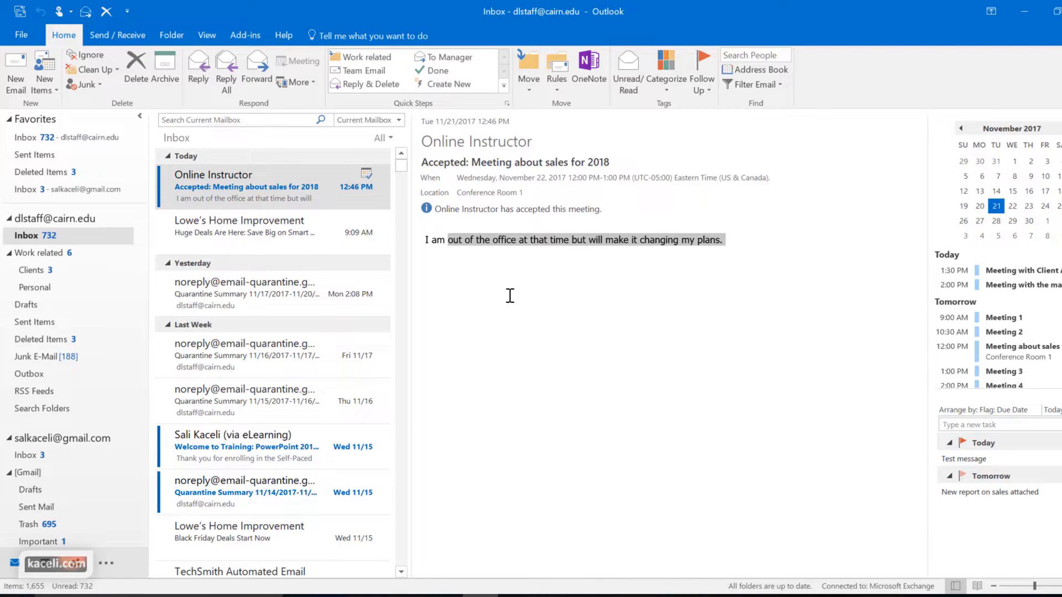
Open the sales meeting from the calendar, check its attendee responses, and close it without changes.
{"action": "left_click", "coordinate": [36, 563]}
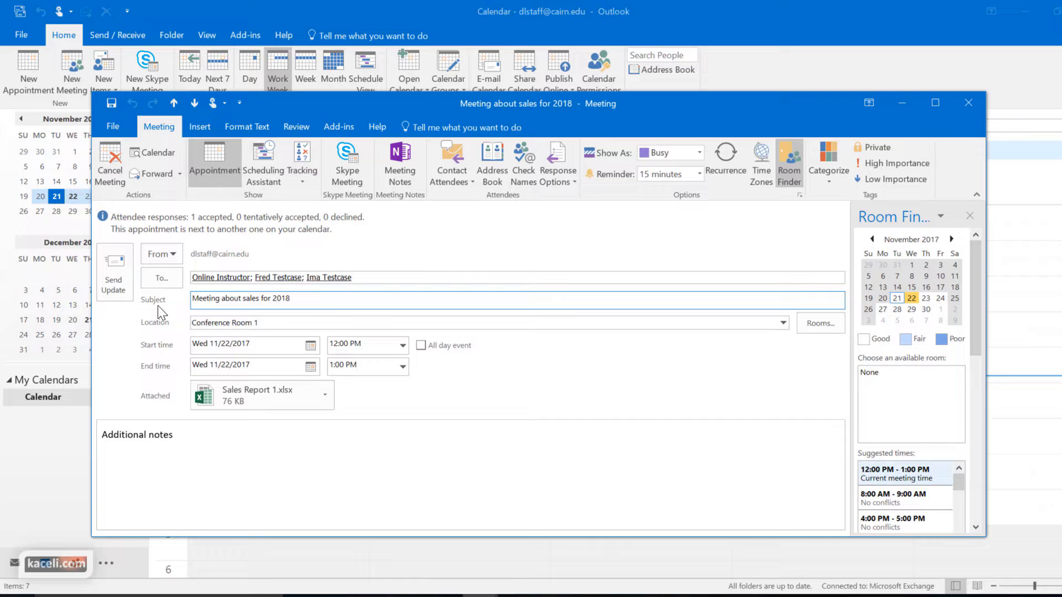
{"action": "left_click", "coordinate": [300, 154]}
{"action": "left_click", "coordinate": [967, 105]}
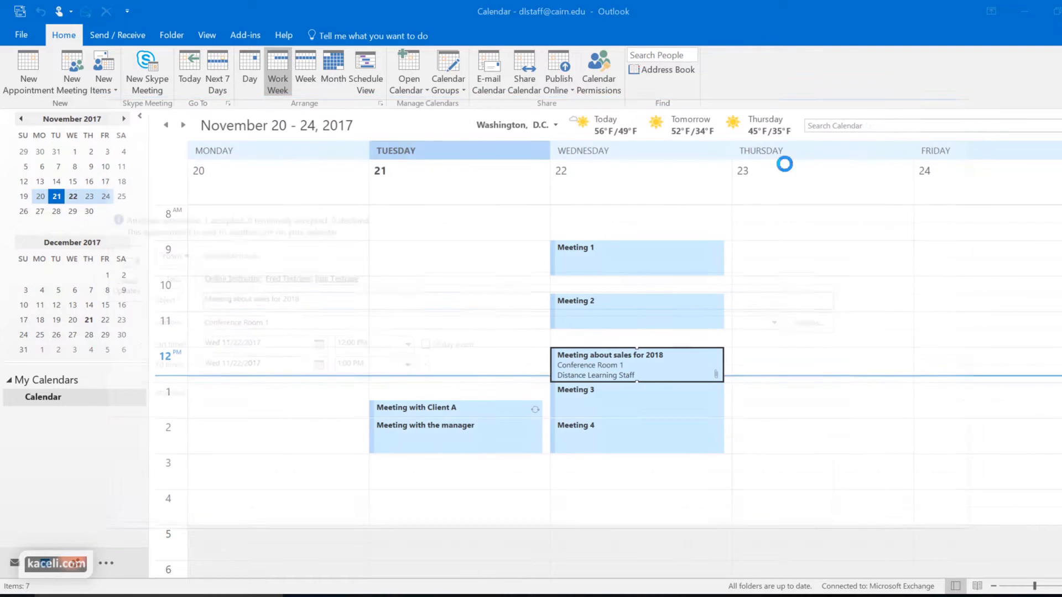
Reopen the sales meeting, try November 24, and reschedule it in the Scheduling Assistant to Thursday, November 23, 2017, 8:30 AM to 10:00 AM.
{"action": "mouse_move", "coordinate": [593, 360]}
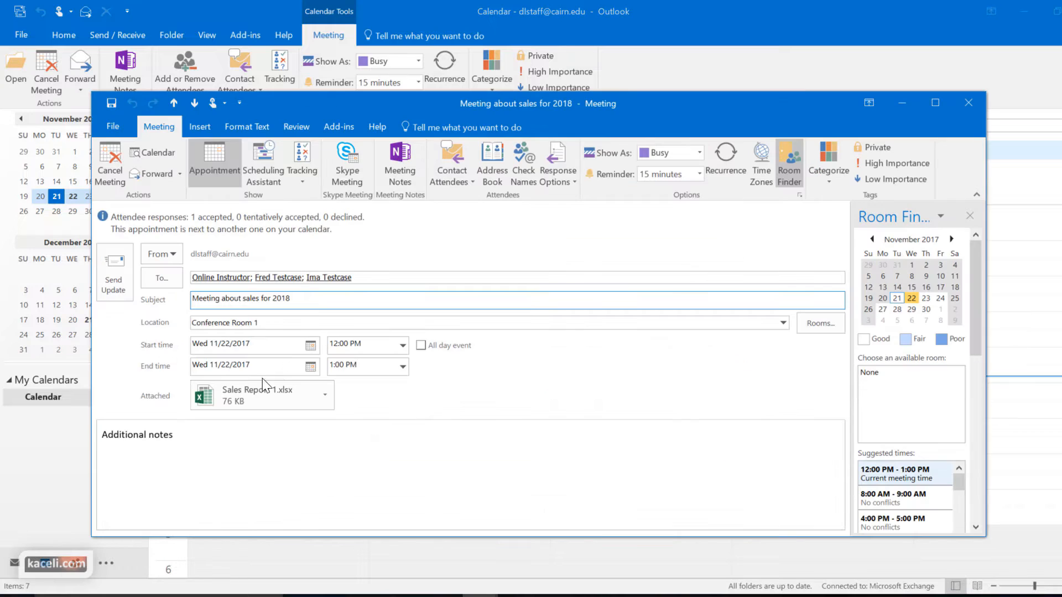
{"action": "double_click", "coordinate": [562, 378]}
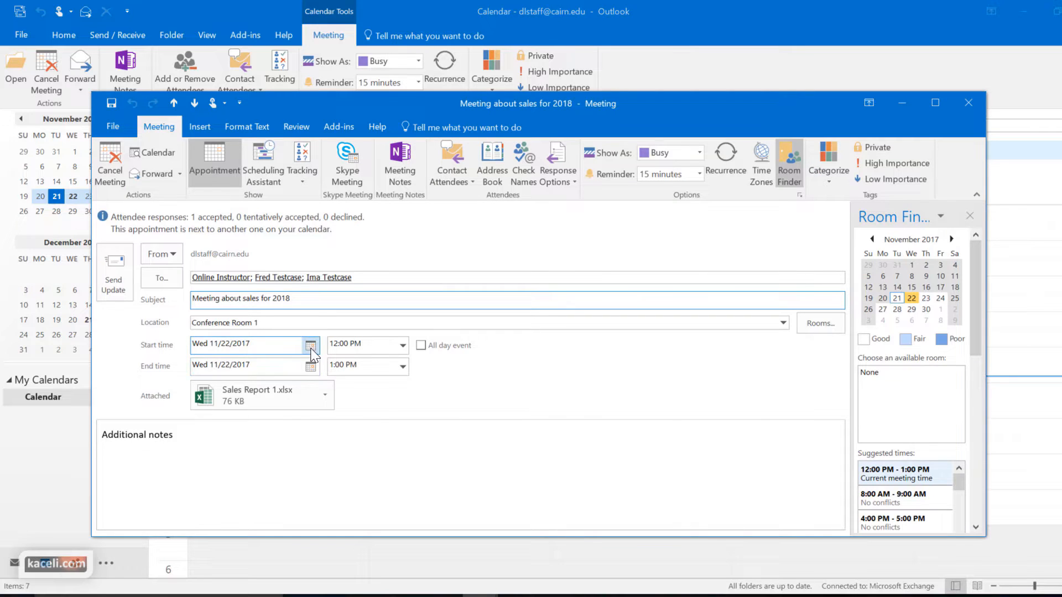
{"action": "left_click", "coordinate": [311, 345]}
{"action": "left_click", "coordinate": [287, 441]}
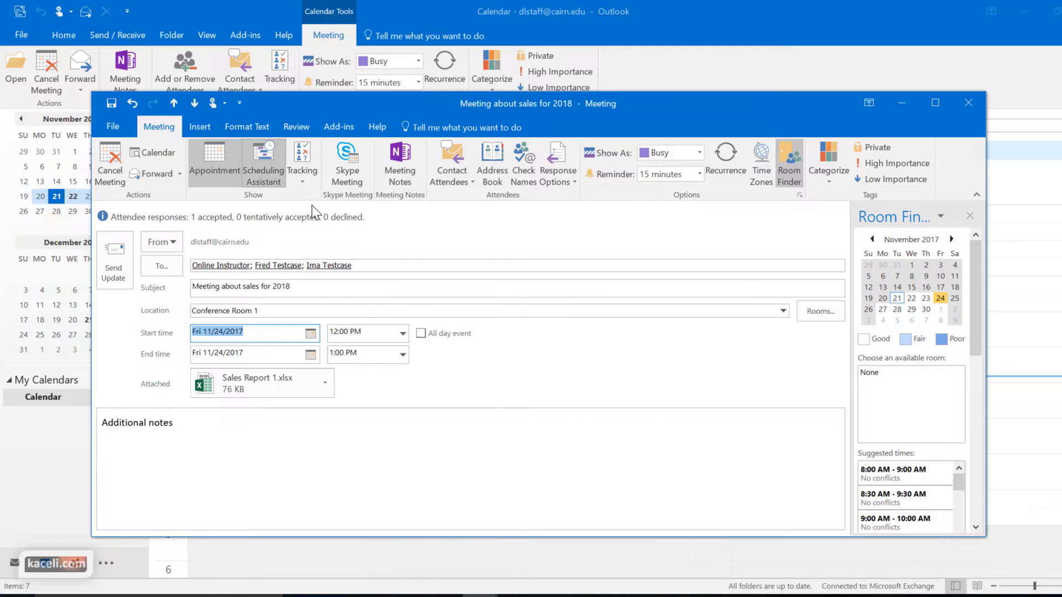
{"action": "left_click", "coordinate": [269, 184]}
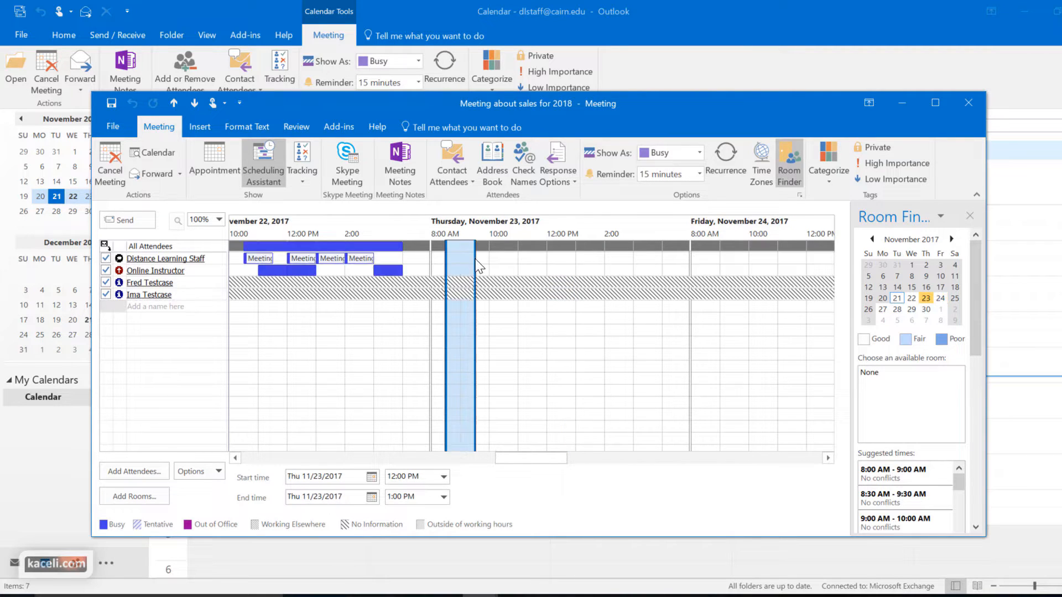
{"action": "left_click_drag", "start_coordinate": [476, 264], "coordinate": [488, 289]}
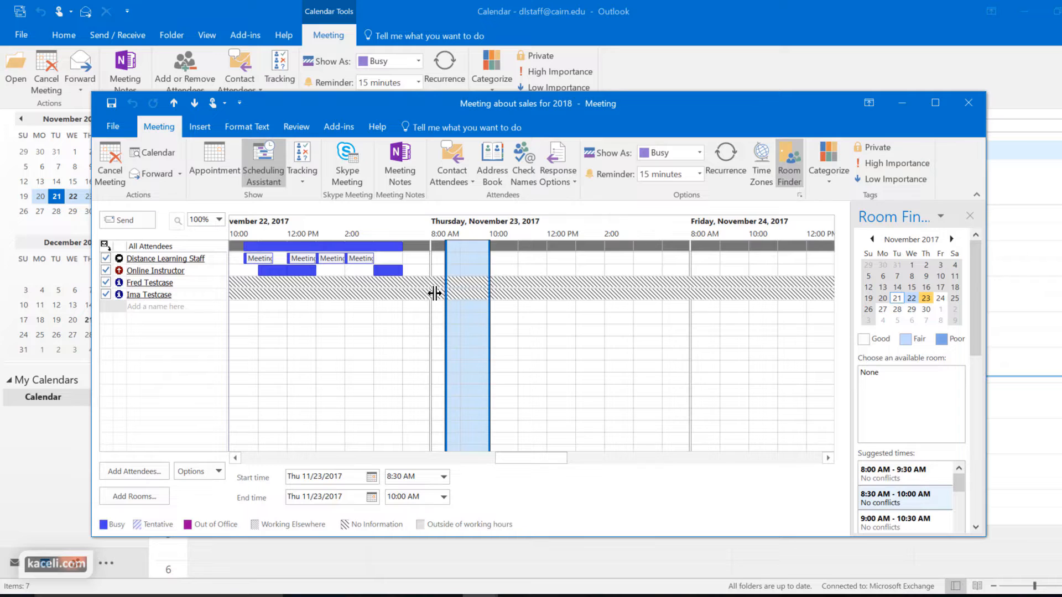
Replace the meeting's body text with "Sorry, I had change the time. ..." and send the update to the attendees.
{"action": "left_click", "coordinate": [225, 161]}
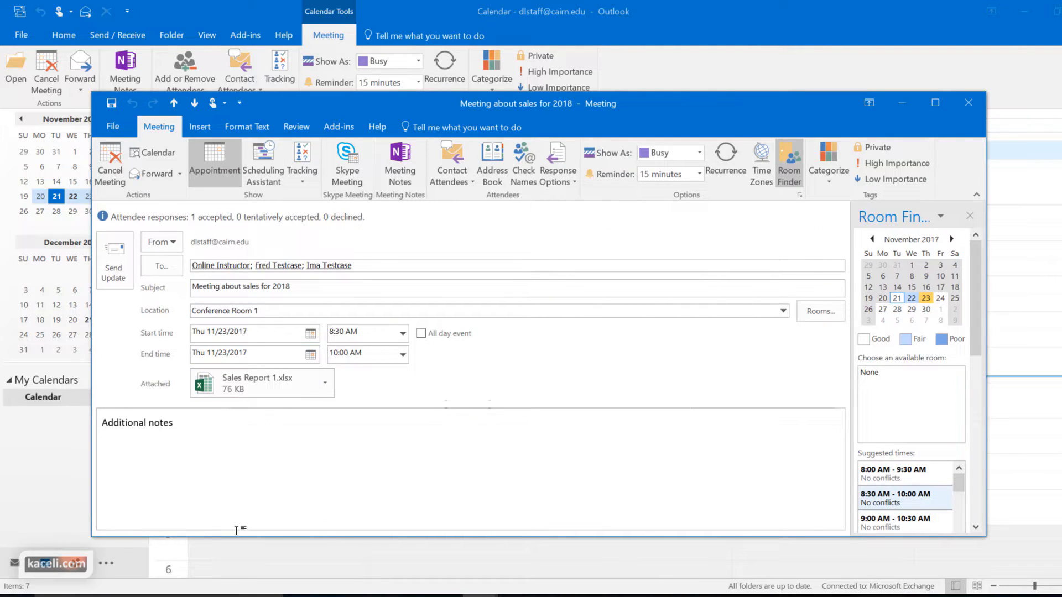
{"action": "triple_click", "coordinate": [100, 422]}
{"action": "type", "text": "Sorry, I had change the time. ..."}
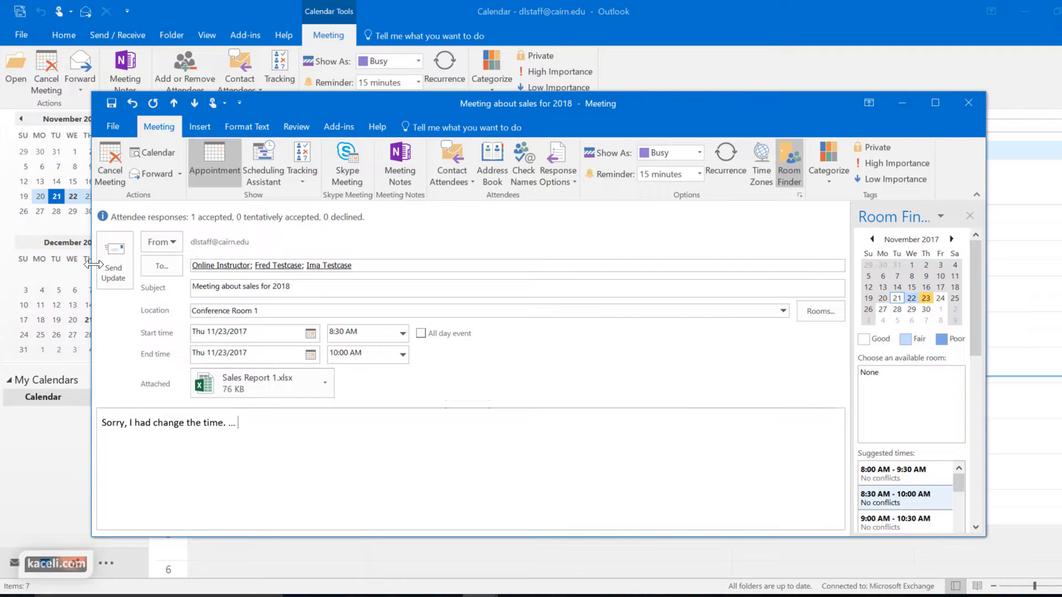
{"action": "left_click", "coordinate": [119, 253]}
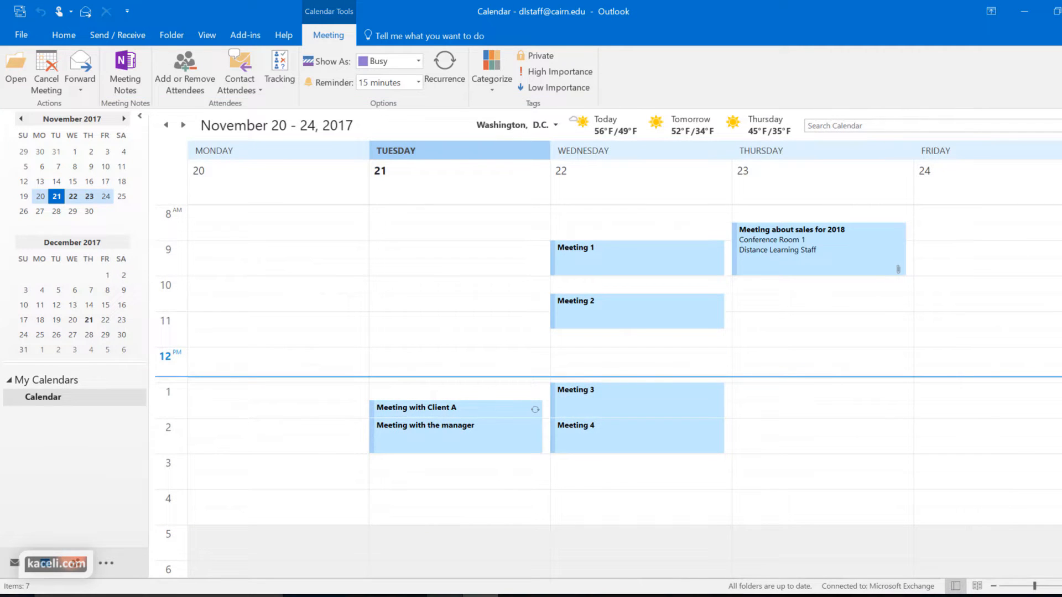
In the attendee's Outlook Web App inbox, accept the updated meeting with an immediate response, and return to the organizer's desktop Outlook mail.
{"action": "left_click", "coordinate": [445, 596]}
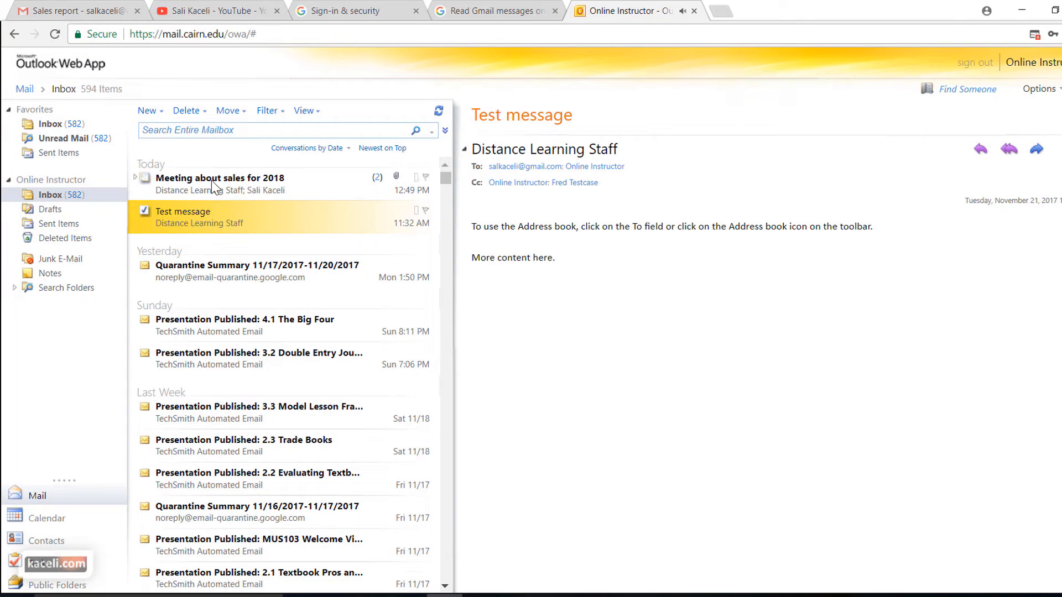
{"action": "left_click", "coordinate": [223, 188]}
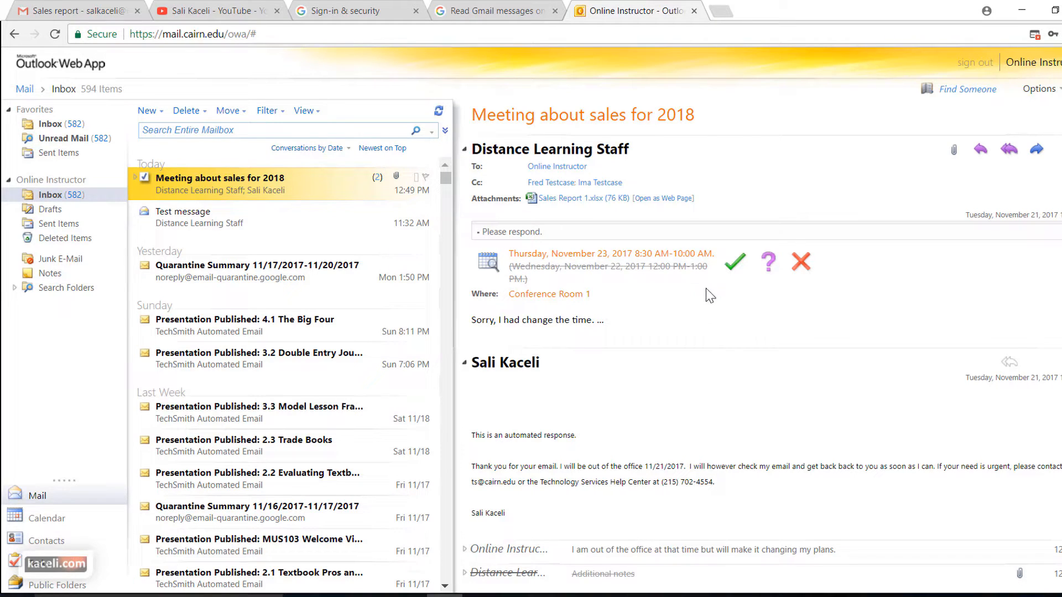
{"action": "left_click", "coordinate": [744, 276]}
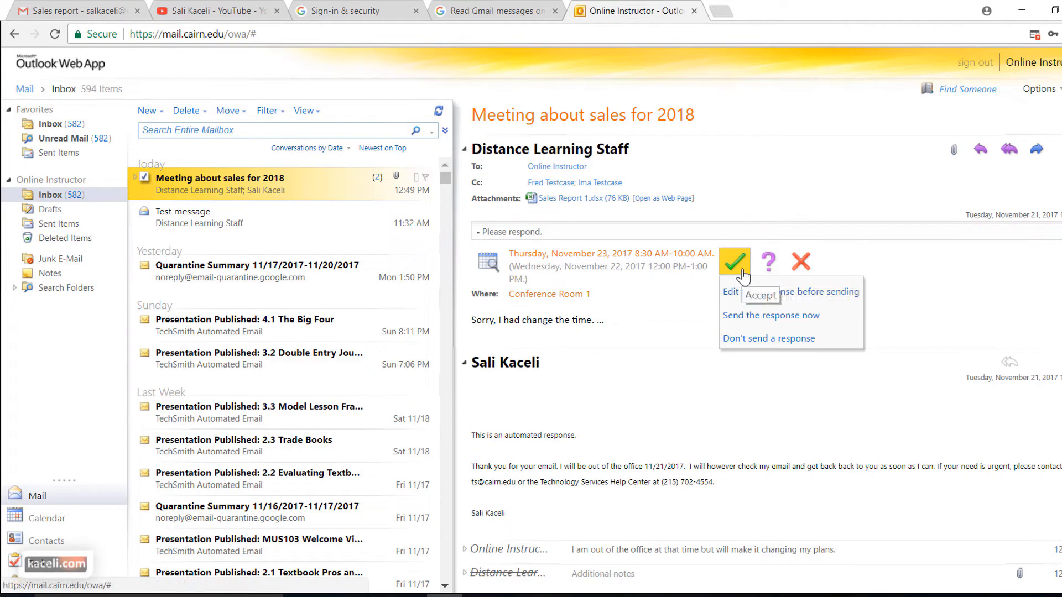
{"action": "left_click", "coordinate": [754, 318]}
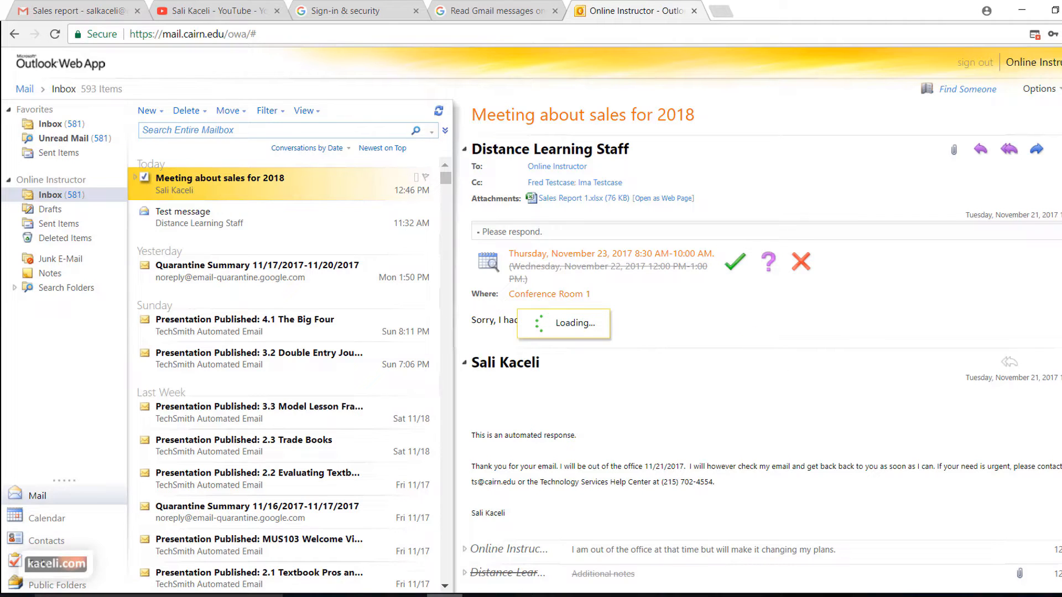
{"action": "mouse_move", "coordinate": [444, 596]}
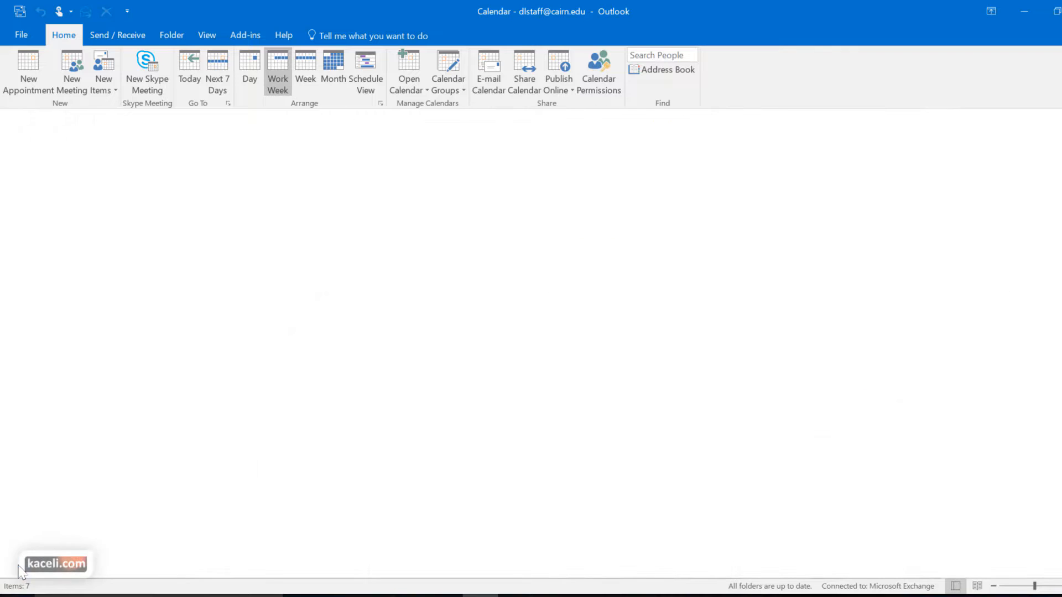
{"action": "left_click", "coordinate": [14, 563]}
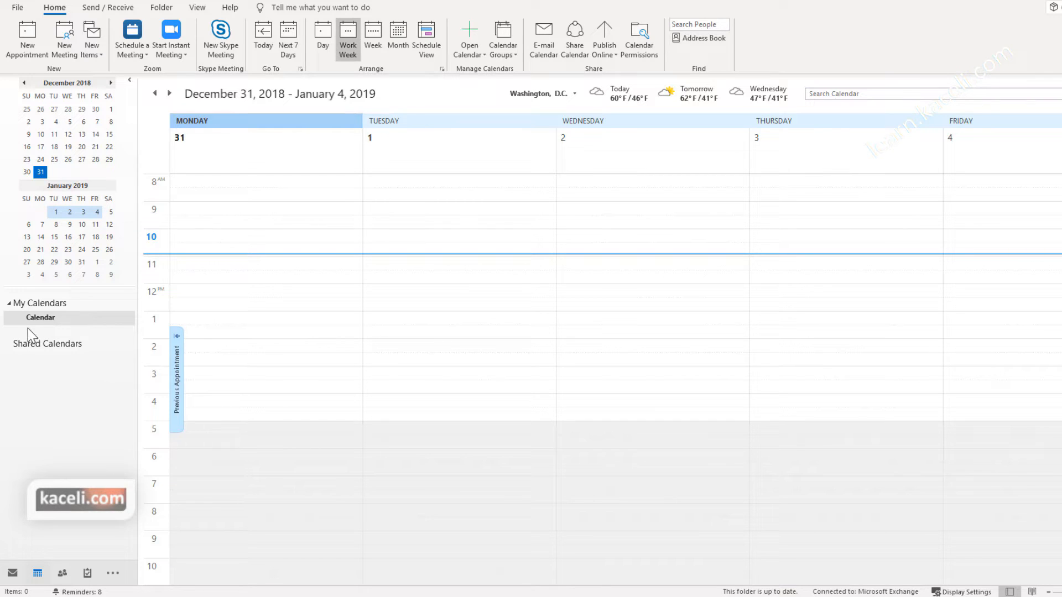
Select the default calendar under My Calendars and look over its sharing options.
{"action": "left_click", "coordinate": [45, 325]}
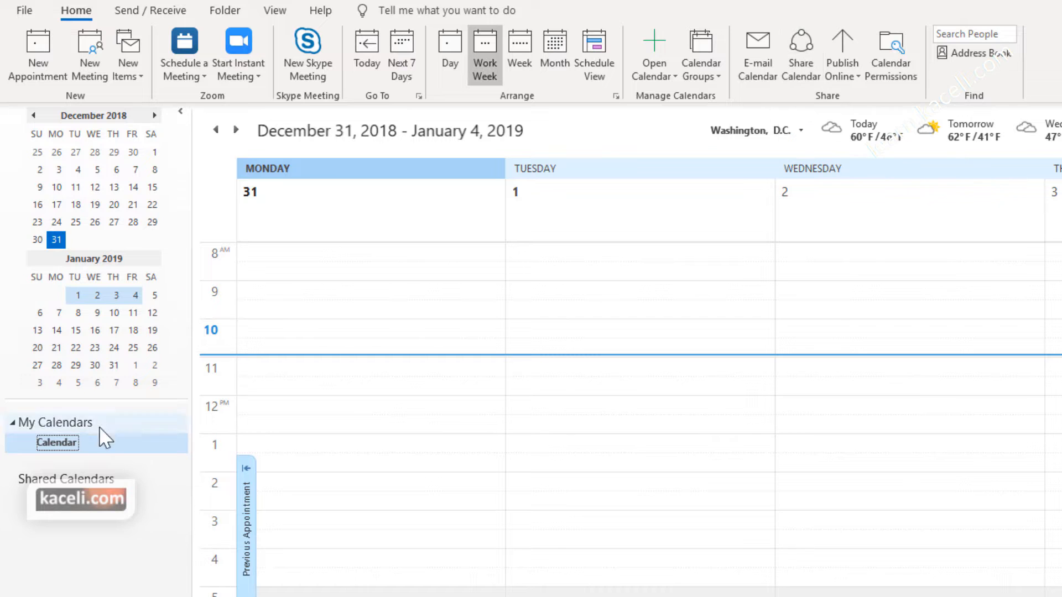
{"action": "right_click", "coordinate": [67, 447]}
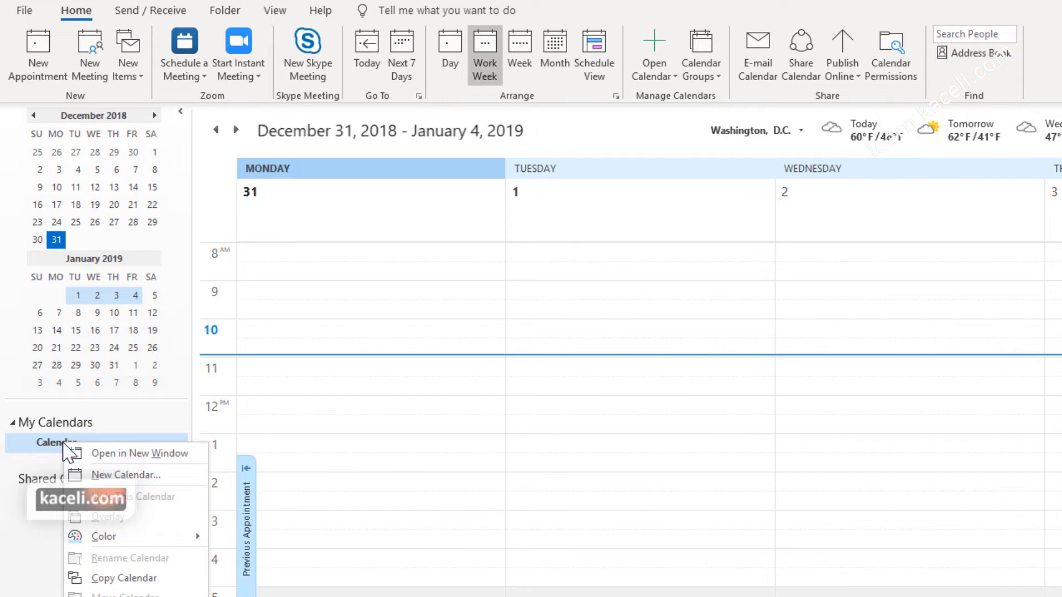
{"action": "mouse_move", "coordinate": [127, 596]}
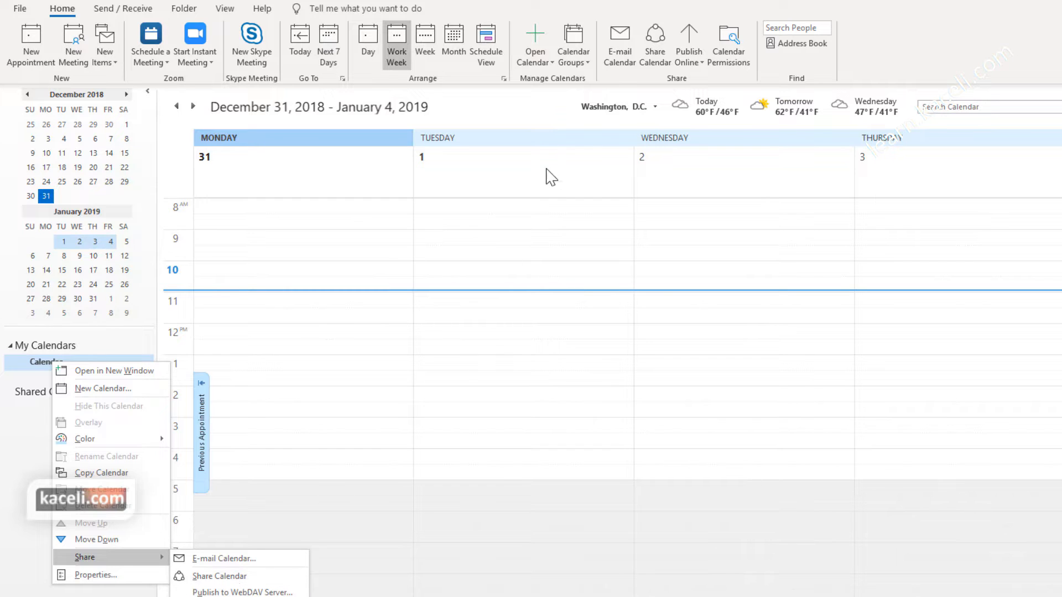
Create a sharing invitation for the calendar addressed to Online Instructor, with the shared information set to Limited details.
{"action": "left_click", "coordinate": [657, 47]}
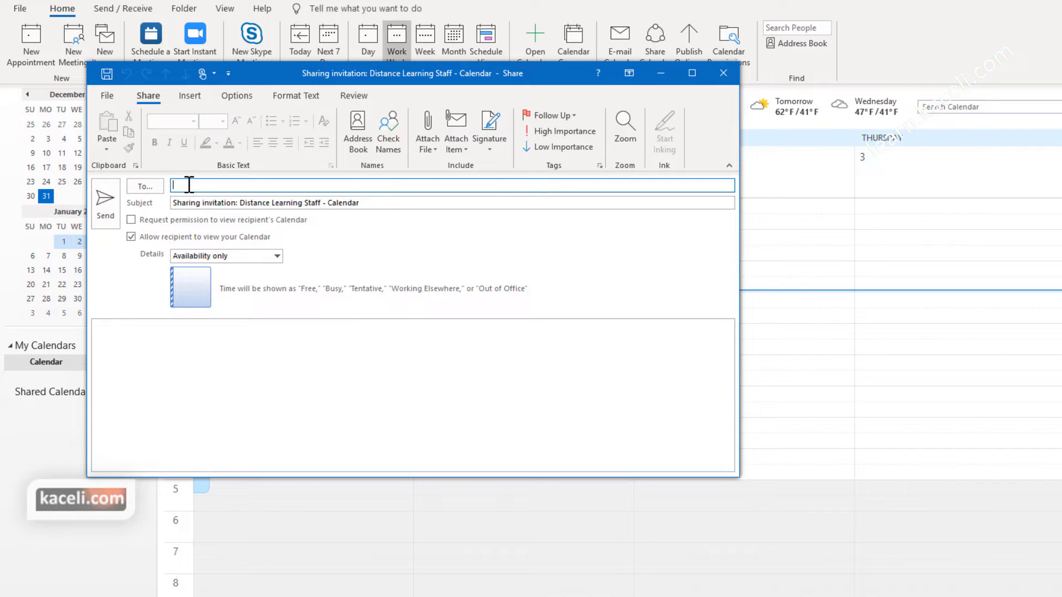
{"action": "type", "text": "online"}
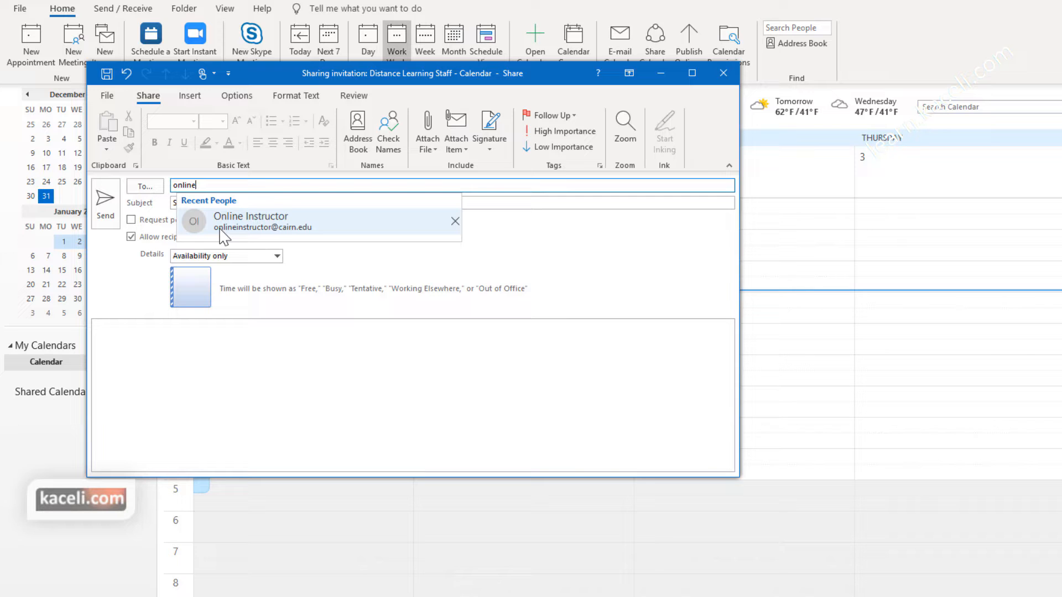
{"action": "left_click", "coordinate": [228, 232]}
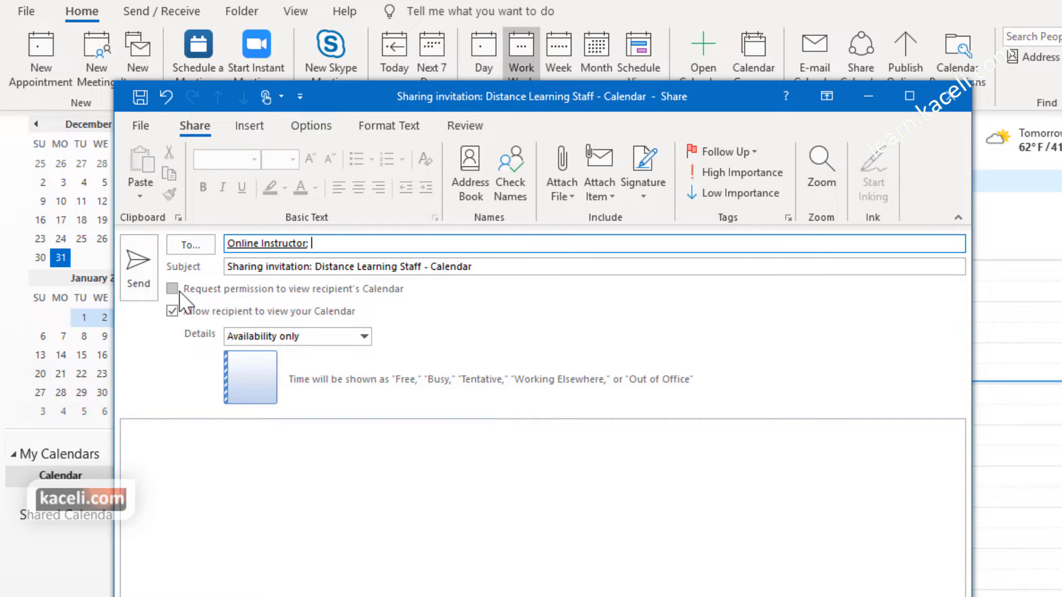
{"action": "left_click", "coordinate": [331, 339]}
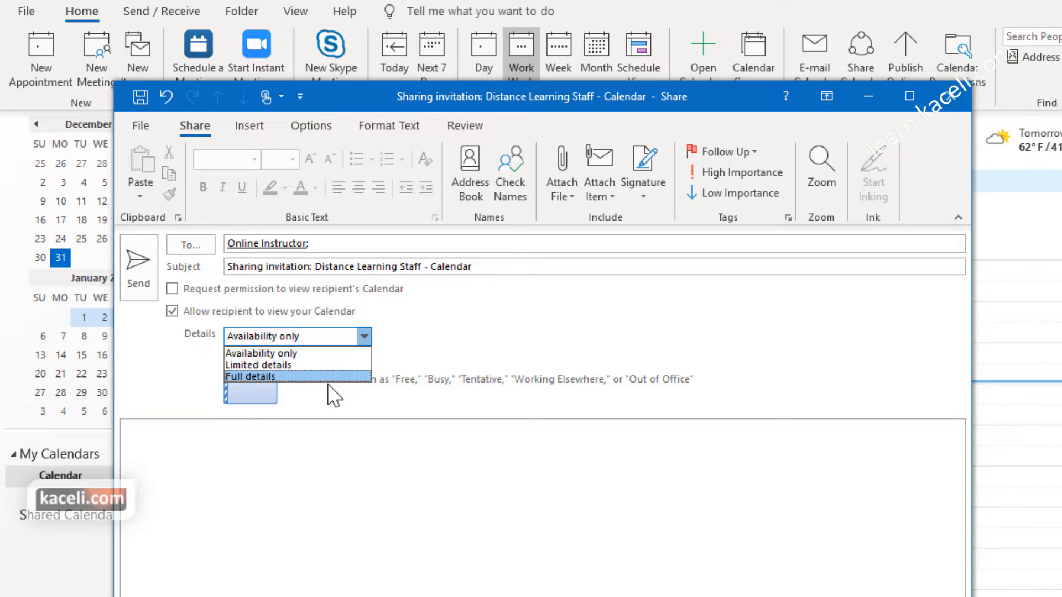
{"action": "left_click", "coordinate": [279, 366]}
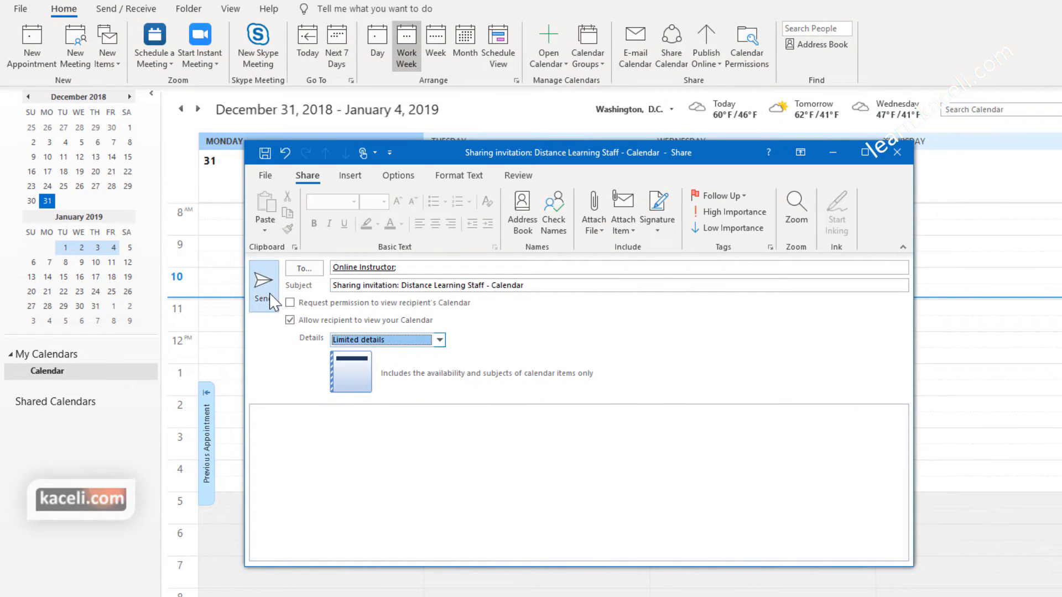
Send the calendar sharing invitation, confirming Limited details, and accept it from Online Instructor's Outlook Web App inbox.
{"action": "left_click", "coordinate": [271, 303]}
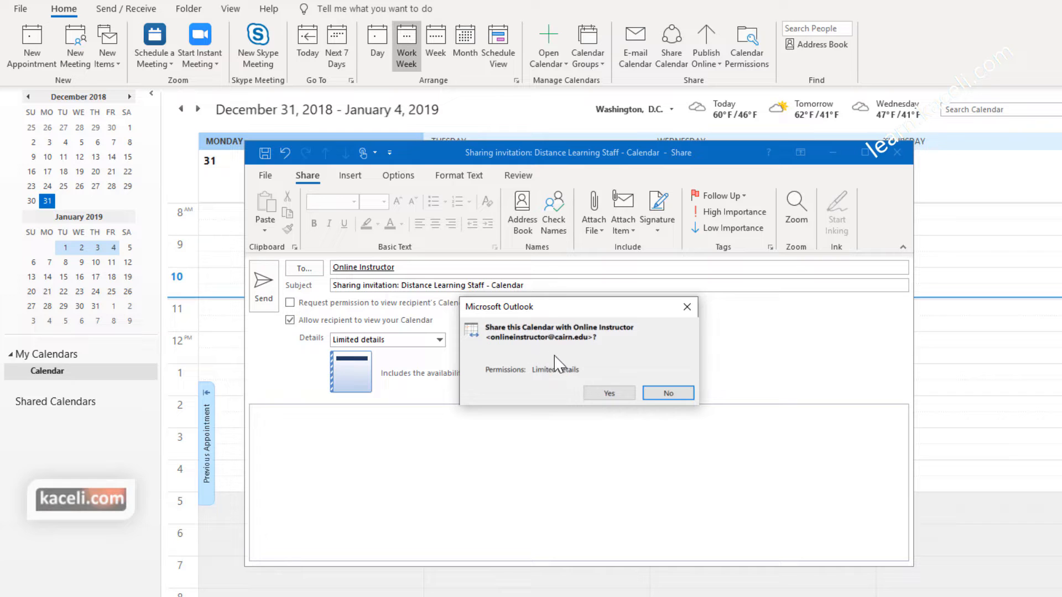
{"action": "left_click", "coordinate": [626, 395]}
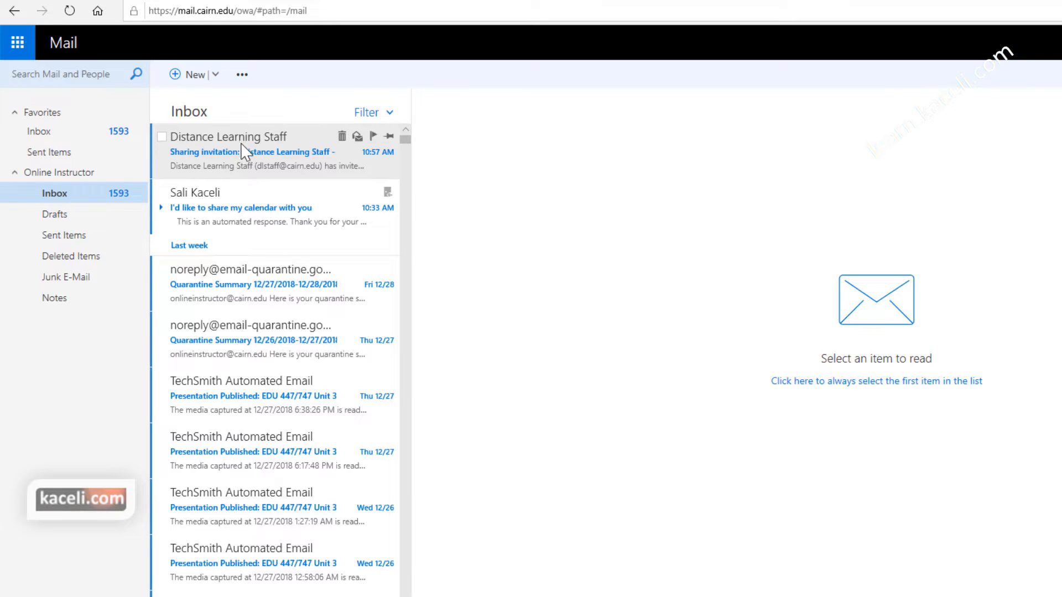
{"action": "left_click", "coordinate": [241, 141]}
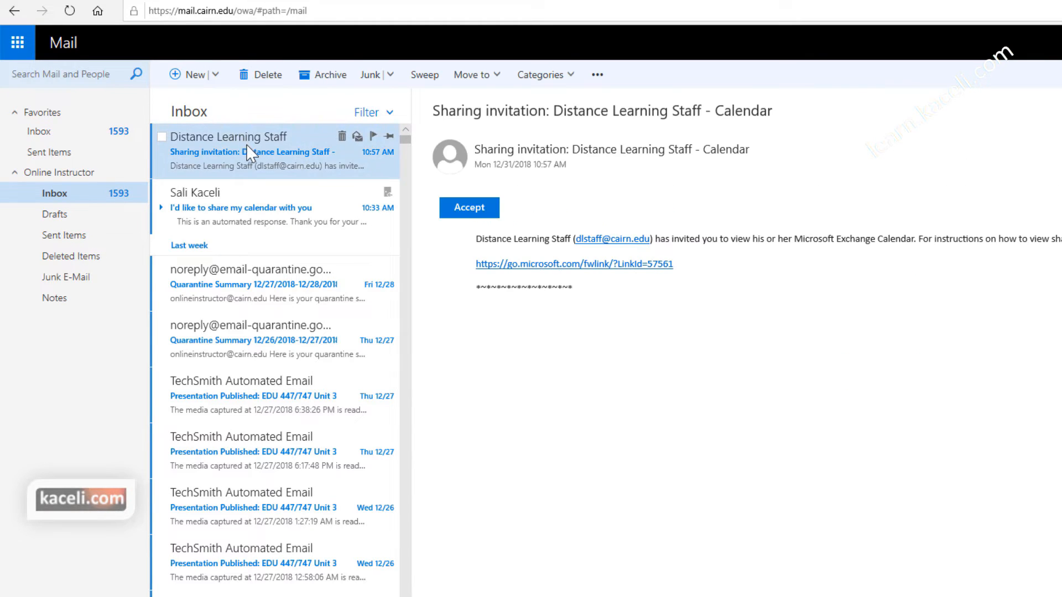
{"action": "left_click", "coordinate": [470, 208]}
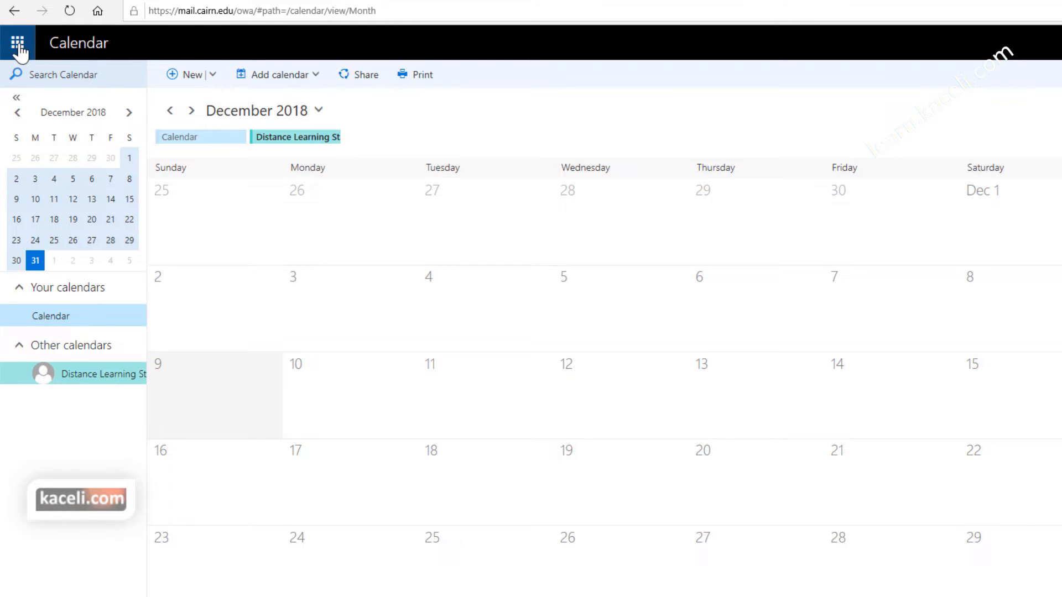
Hide and redisplay the recipient's own web calendar, and view the shared calendar's Lunch entry on January 1, 2019.
{"action": "left_click", "coordinate": [60, 320]}
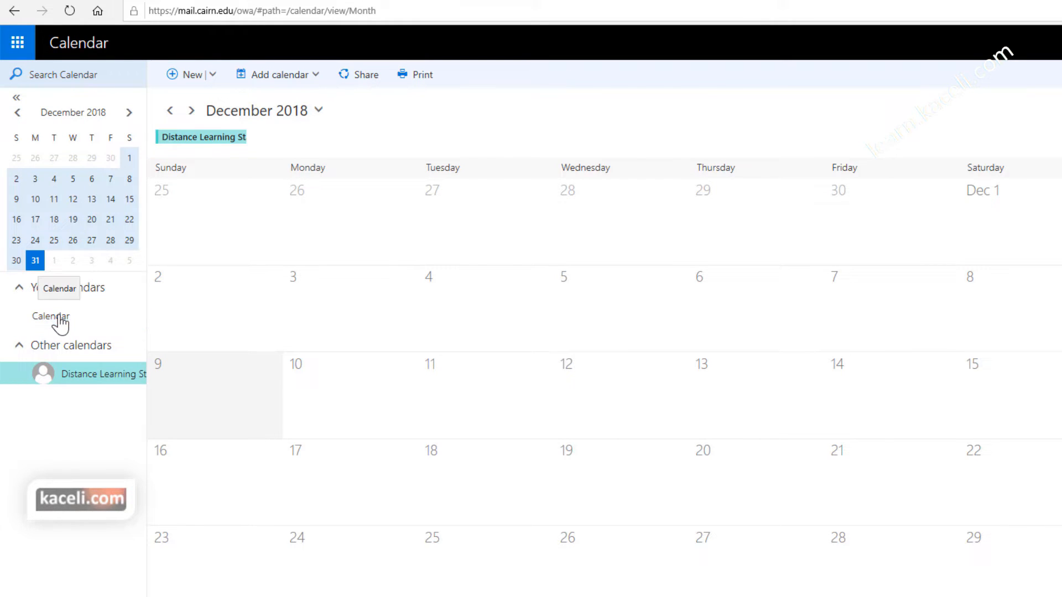
{"action": "left_click", "coordinate": [59, 320]}
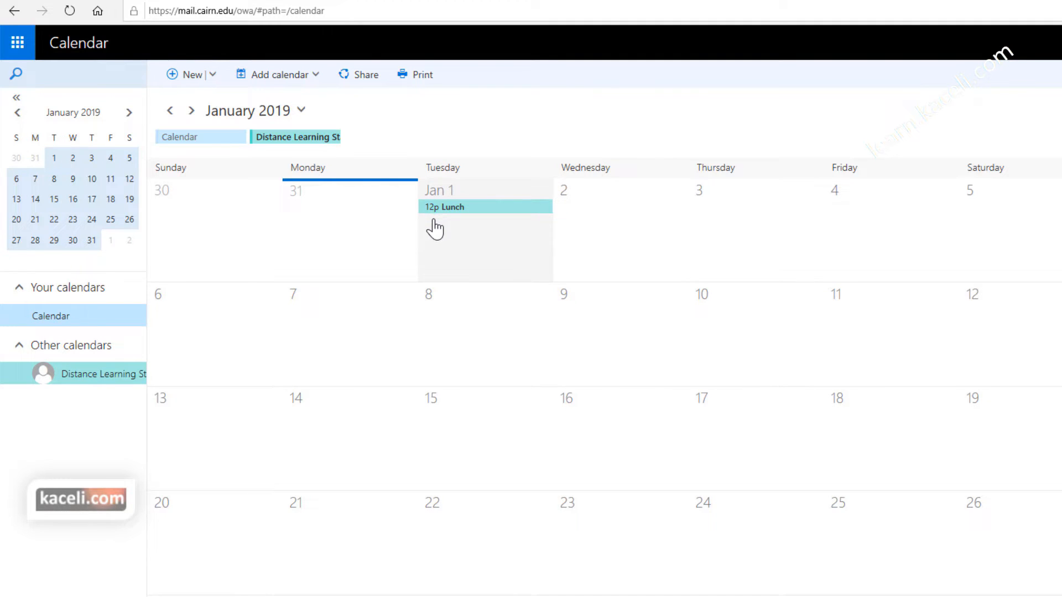
{"action": "left_click", "coordinate": [512, 219]}
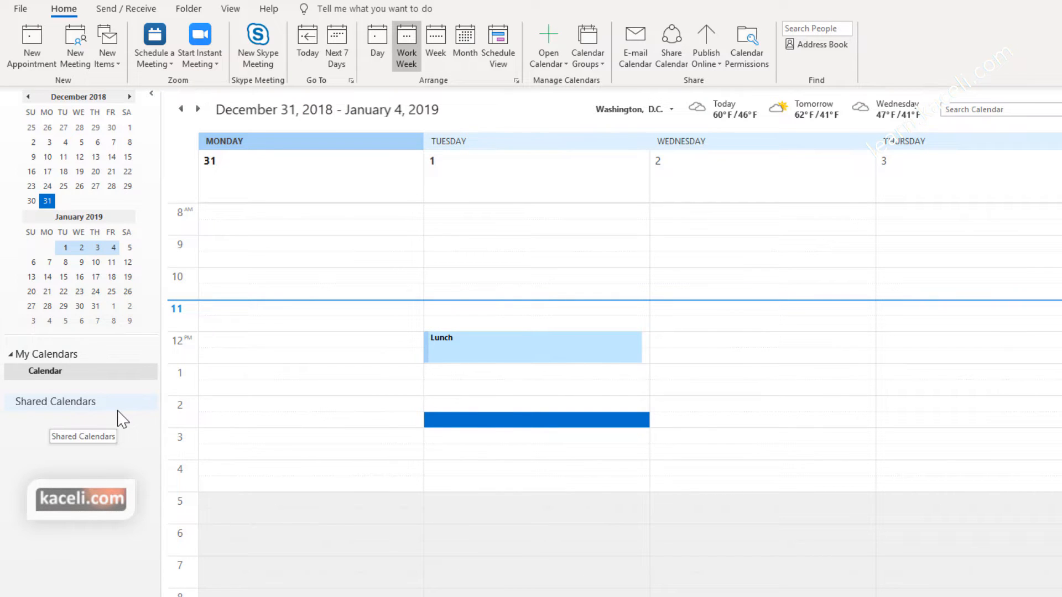
{"action": "left_click", "coordinate": [49, 374]}
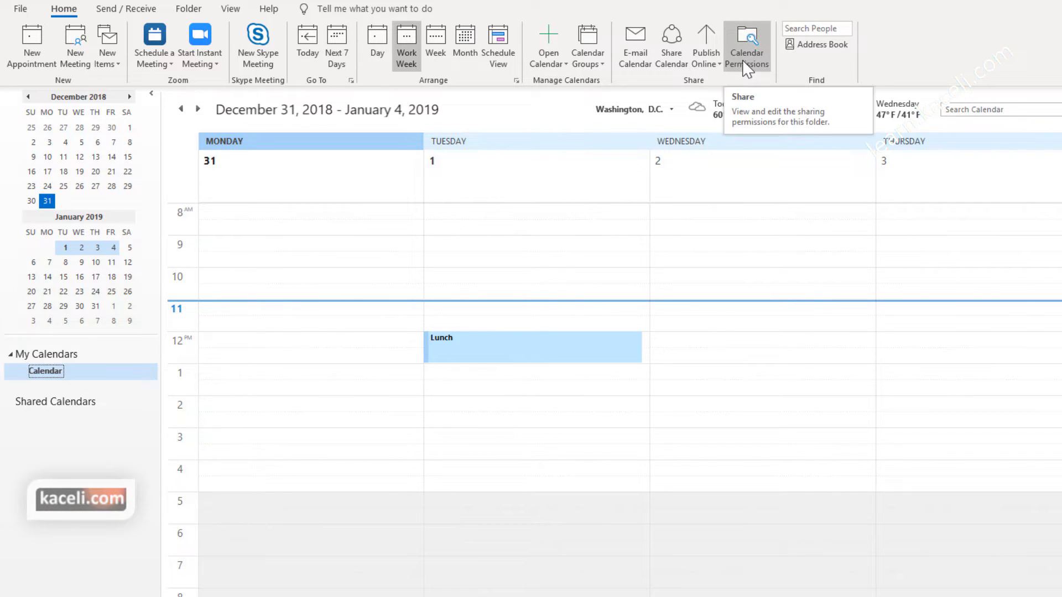
{"action": "right_click", "coordinate": [44, 372]}
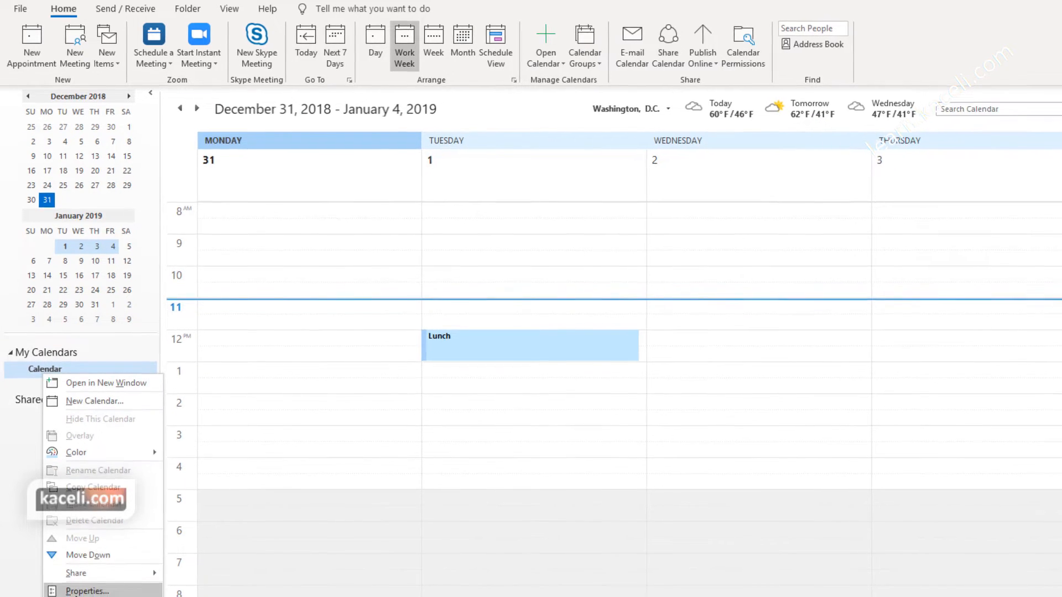
{"action": "left_click", "coordinate": [86, 592]}
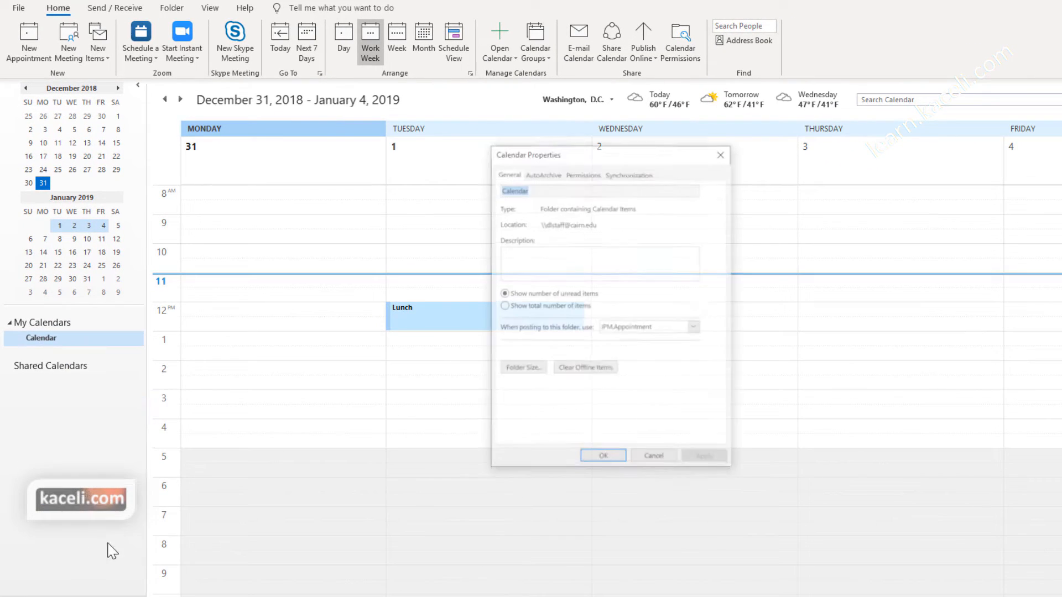
{"action": "left_click", "coordinate": [652, 458]}
In desktop Outlook, open the default calendar's permissions, add a colleague from the address book and grant them Full Details read access.
{"action": "left_click", "coordinate": [681, 49]}
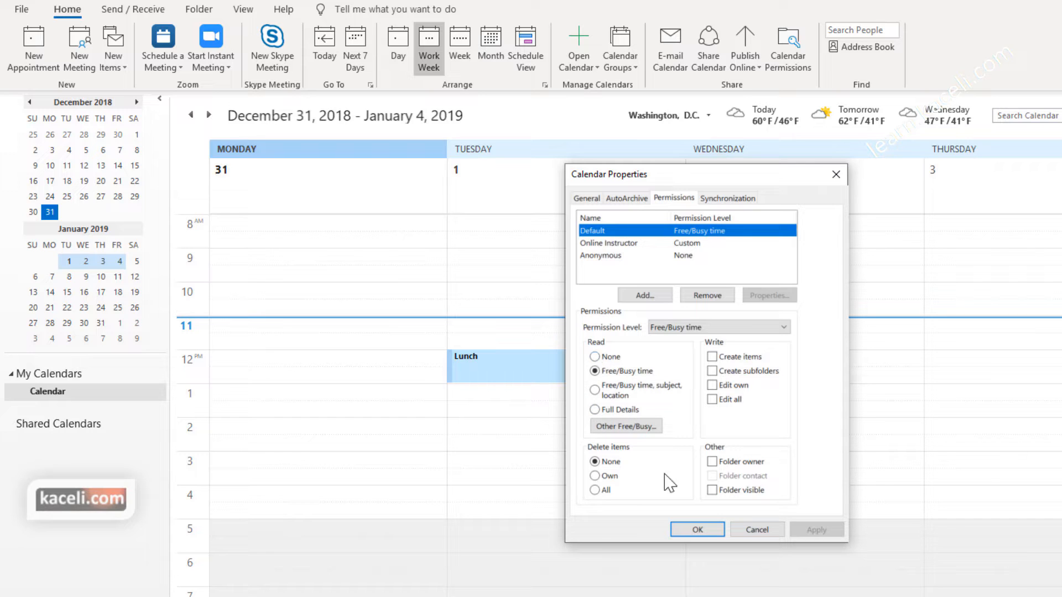
{"action": "left_click", "coordinate": [625, 243]}
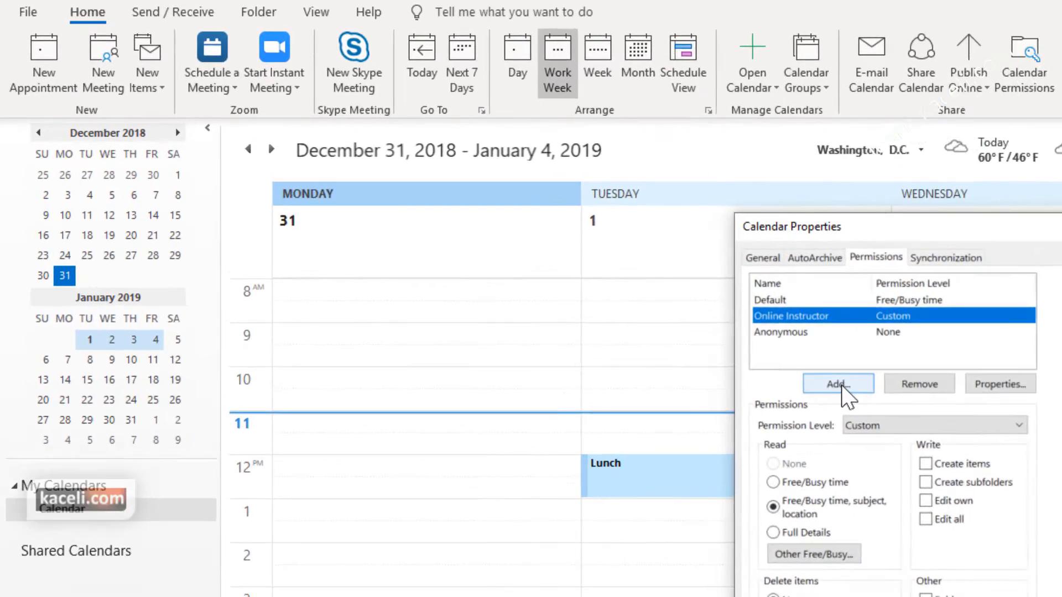
{"action": "left_click", "coordinate": [650, 299]}
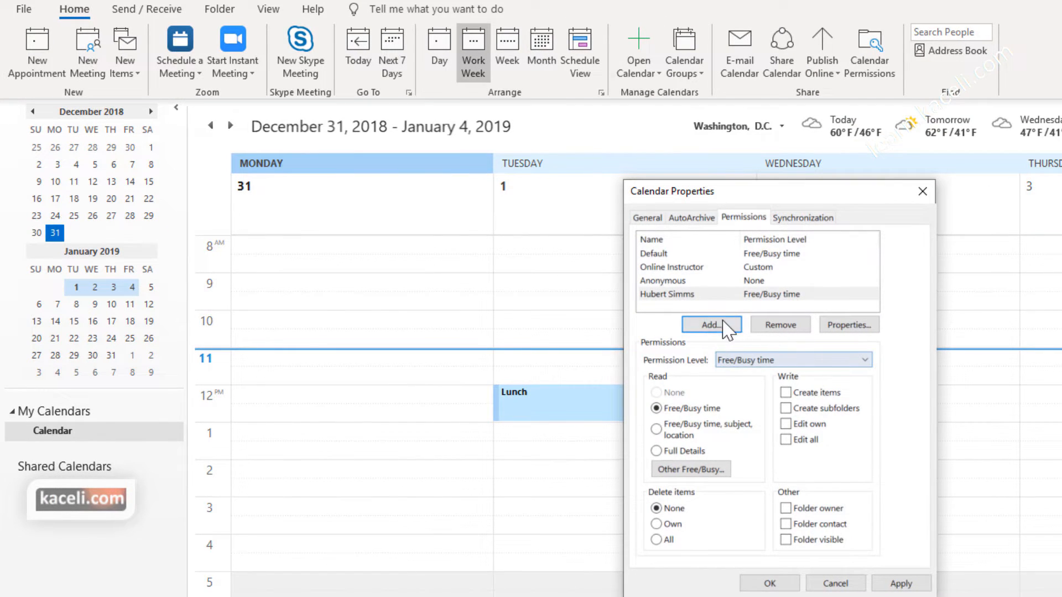
{"action": "left_click", "coordinate": [671, 297]}
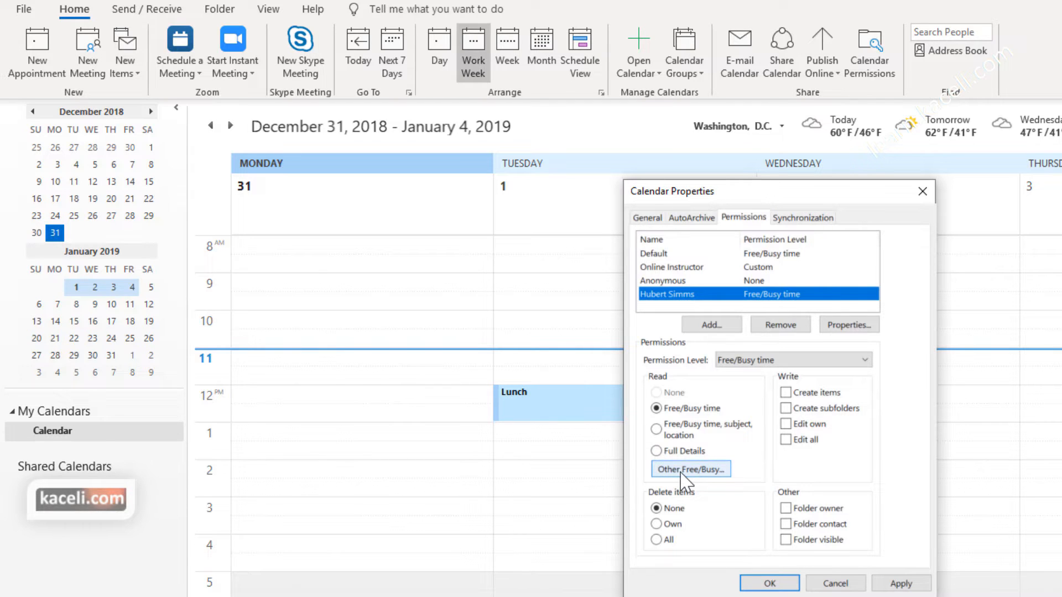
{"action": "left_click", "coordinate": [672, 452]}
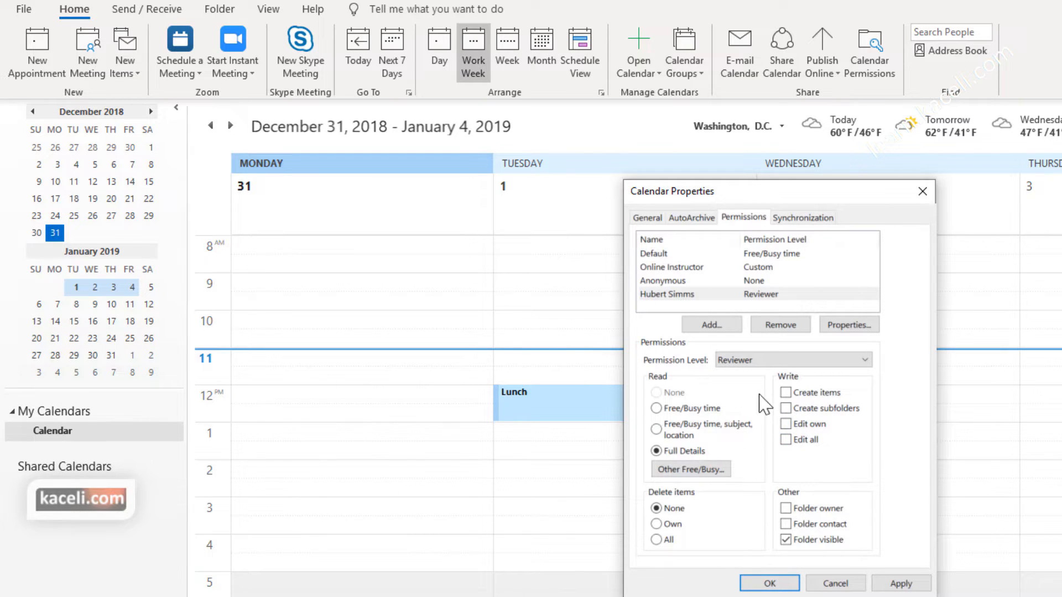
Remove the newly added colleague with the Reviewer level from the calendar's permissions and confirm the calendar properties.
{"action": "left_click", "coordinate": [763, 298]}
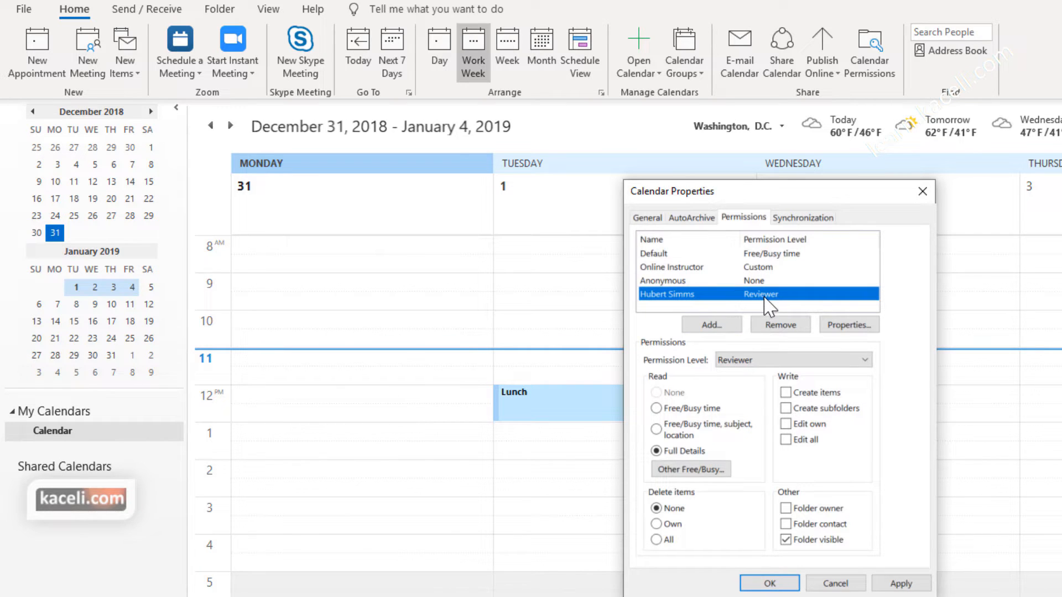
{"action": "double_click", "coordinate": [764, 297]}
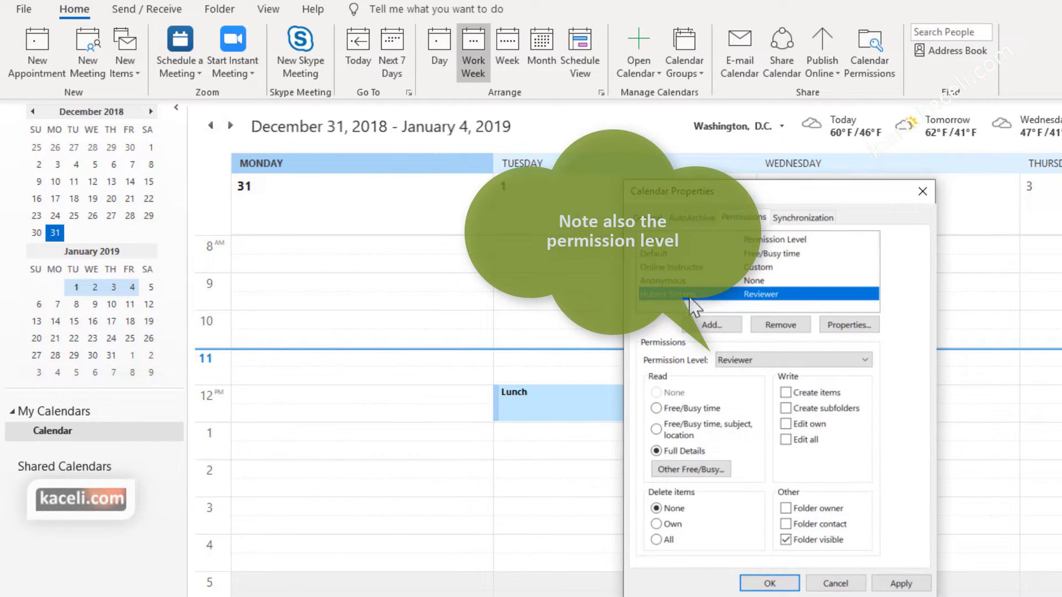
{"action": "left_click", "coordinate": [787, 334]}
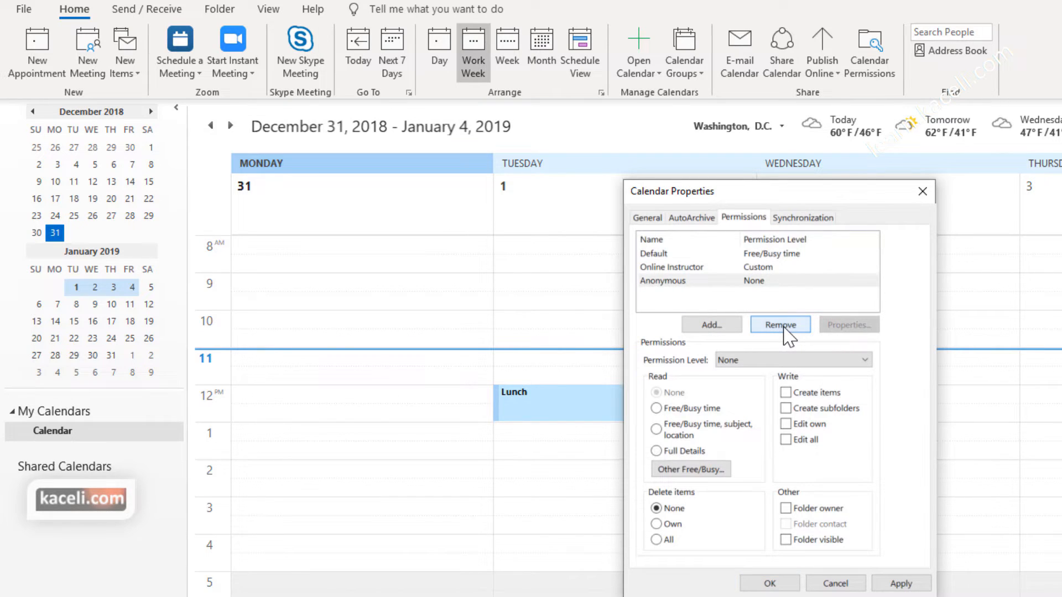
{"action": "left_click", "coordinate": [770, 584]}
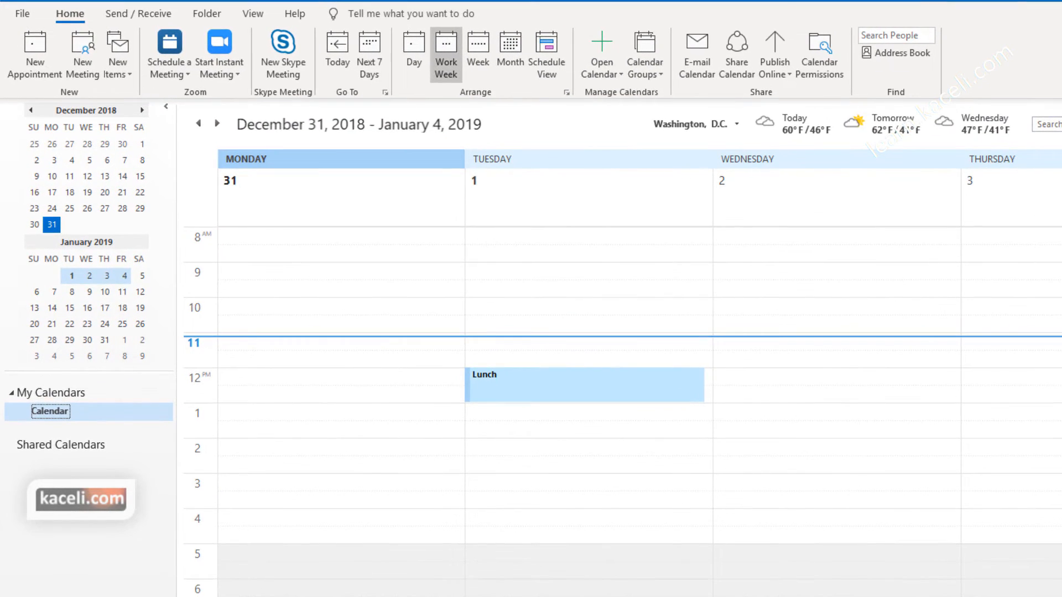
Open the account's Delegate Access settings, search the address list for "instructor" and add Online Instructor as a delegate.
{"action": "left_click", "coordinate": [23, 15]}
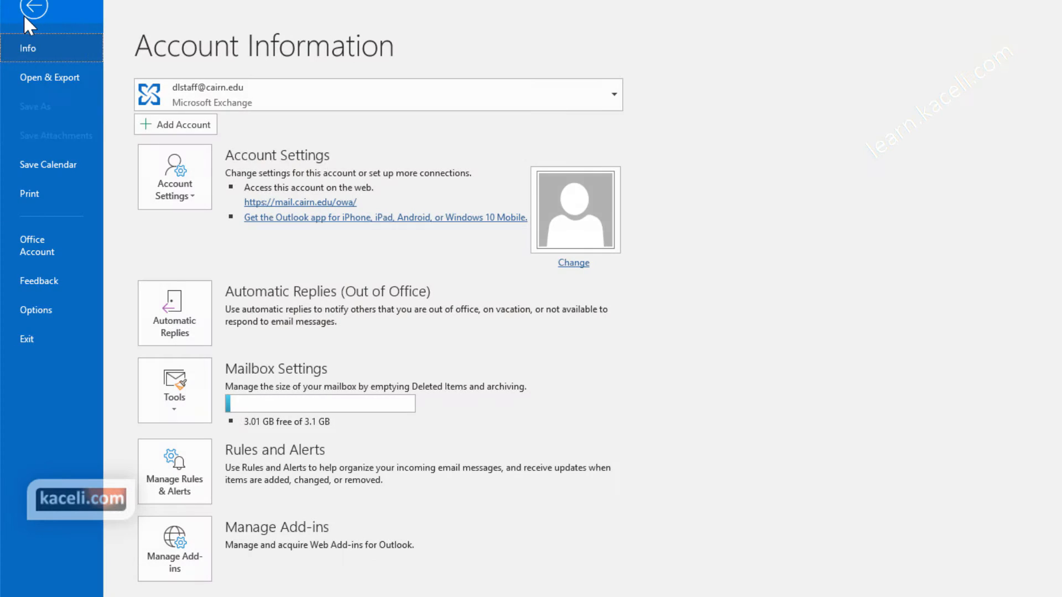
{"action": "left_click", "coordinate": [200, 209]}
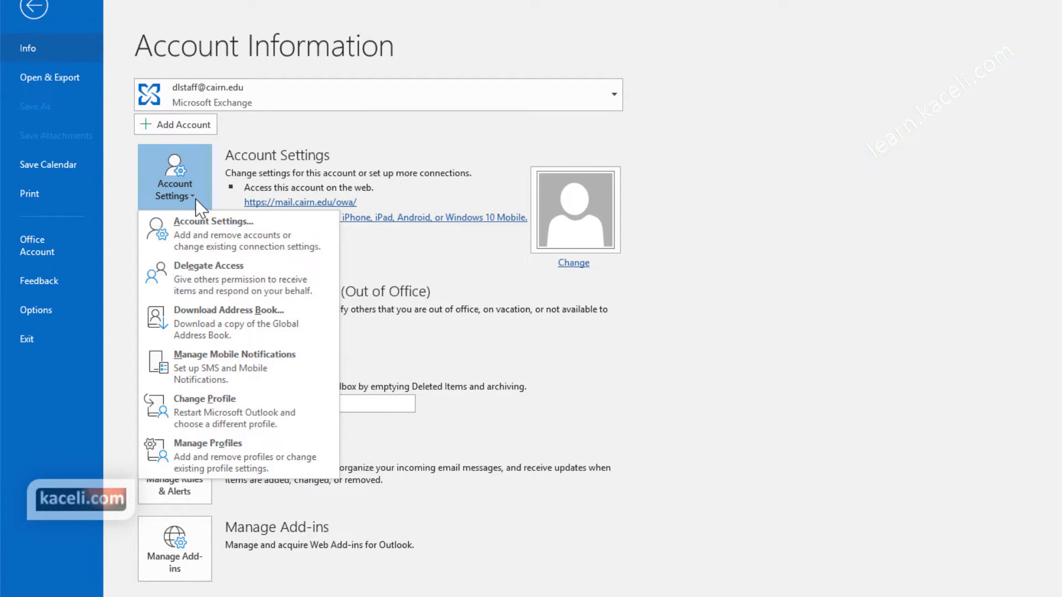
{"action": "left_click", "coordinate": [213, 282]}
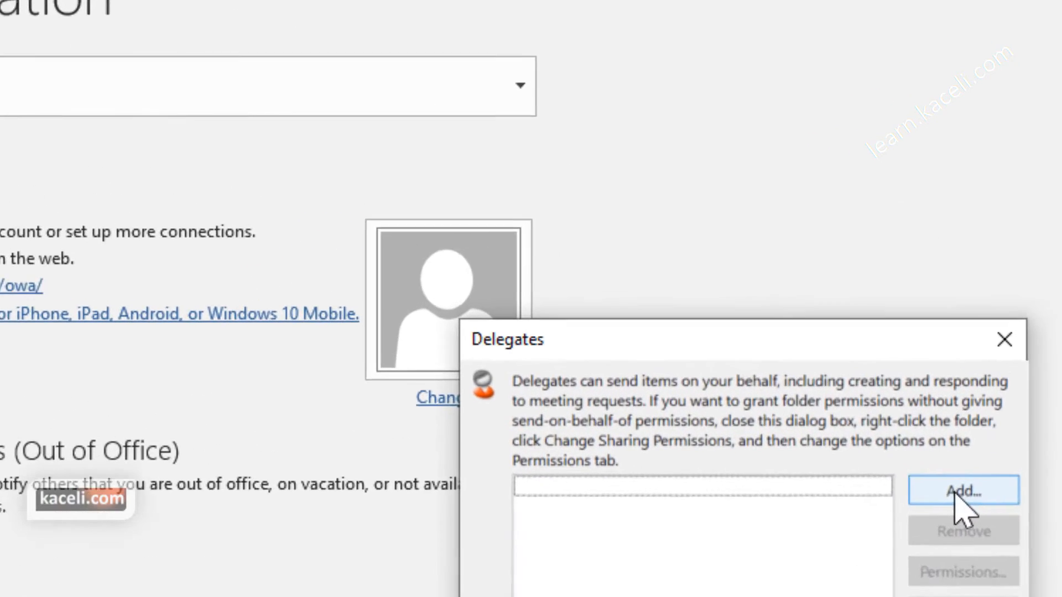
{"action": "left_click", "coordinate": [956, 491]}
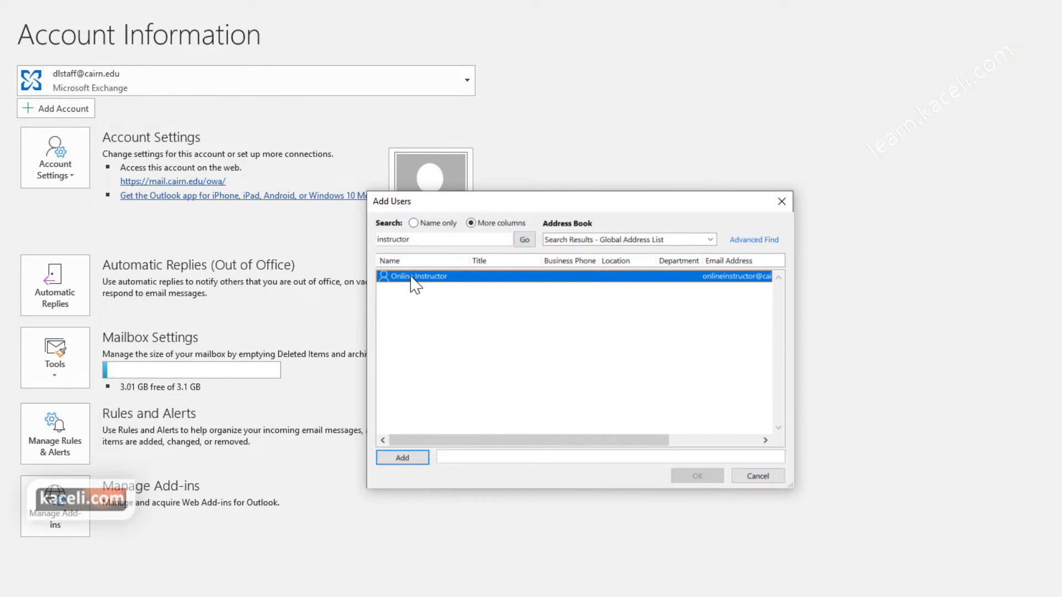
{"action": "left_click", "coordinate": [404, 460]}
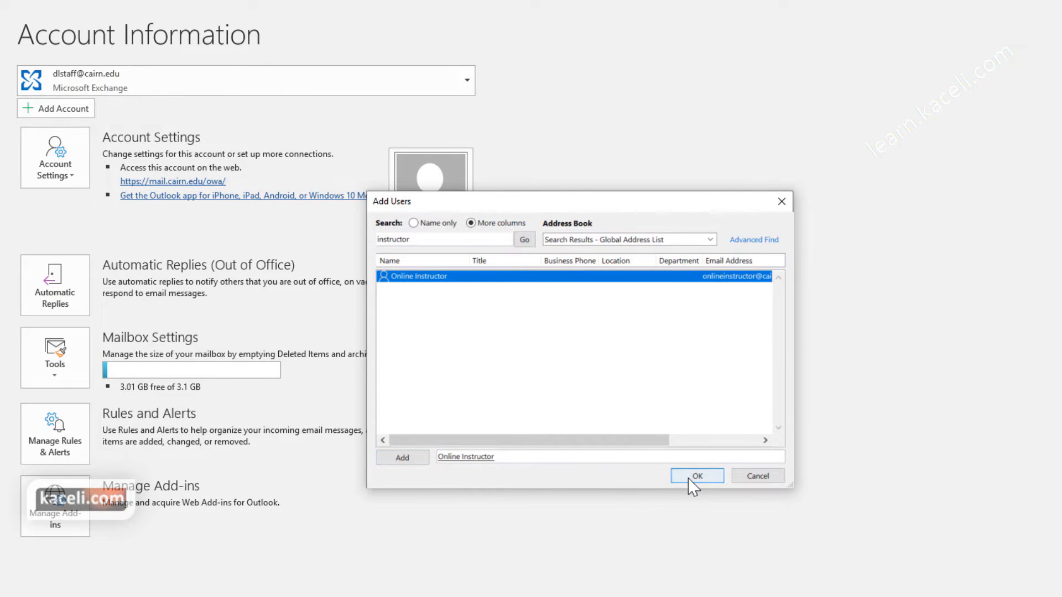
{"action": "left_click", "coordinate": [693, 478]}
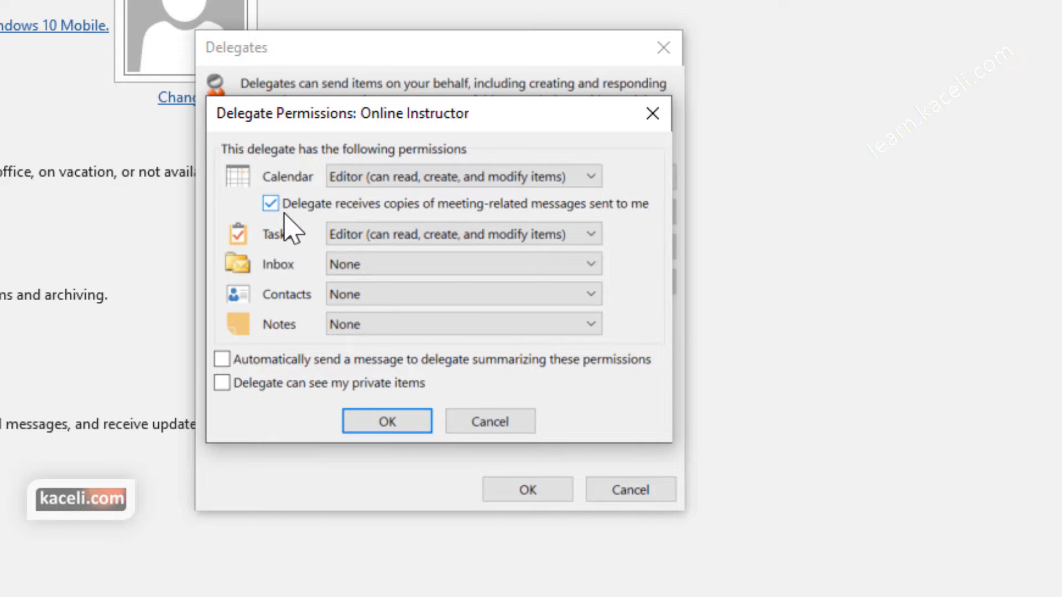
Give the delegate Editor (can read, create, and modify items) permission for the Inbox, Contacts, Notes and Tasks.
{"action": "left_click", "coordinate": [386, 246]}
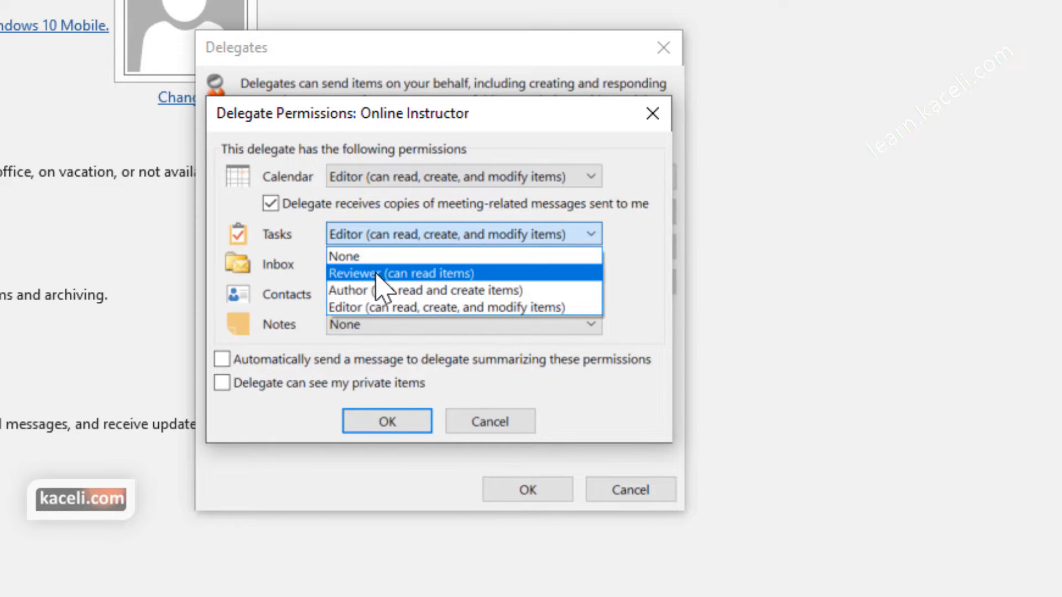
{"action": "left_click", "coordinate": [355, 256]}
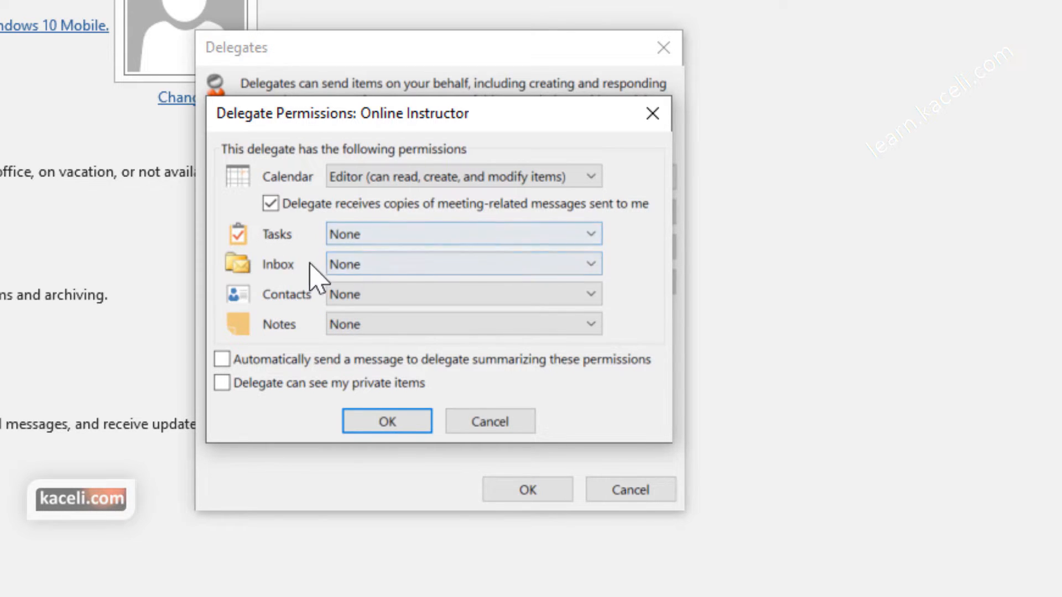
{"action": "left_click", "coordinate": [372, 267]}
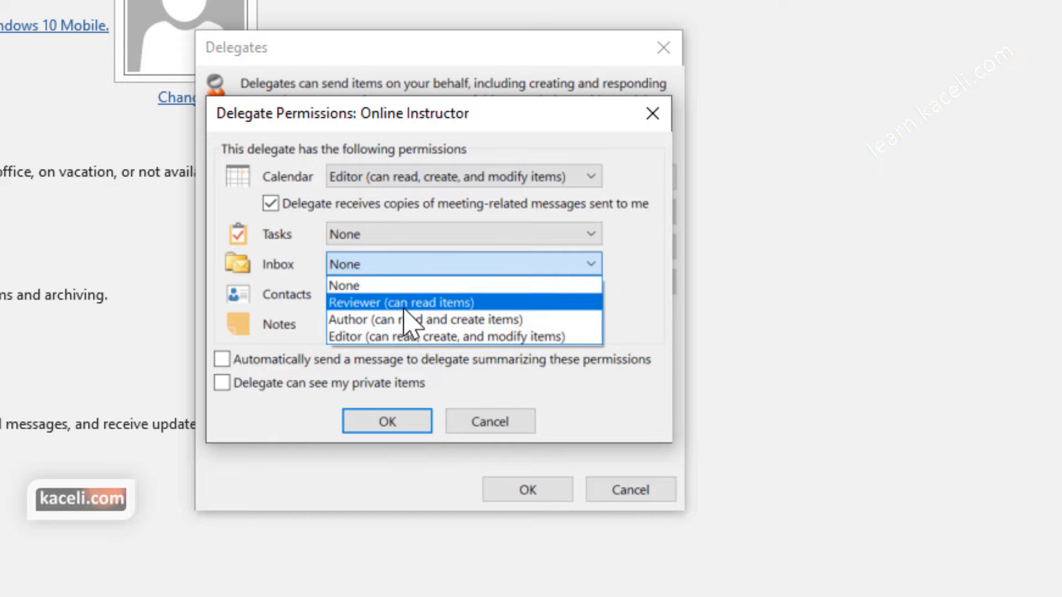
{"action": "left_click", "coordinate": [396, 337]}
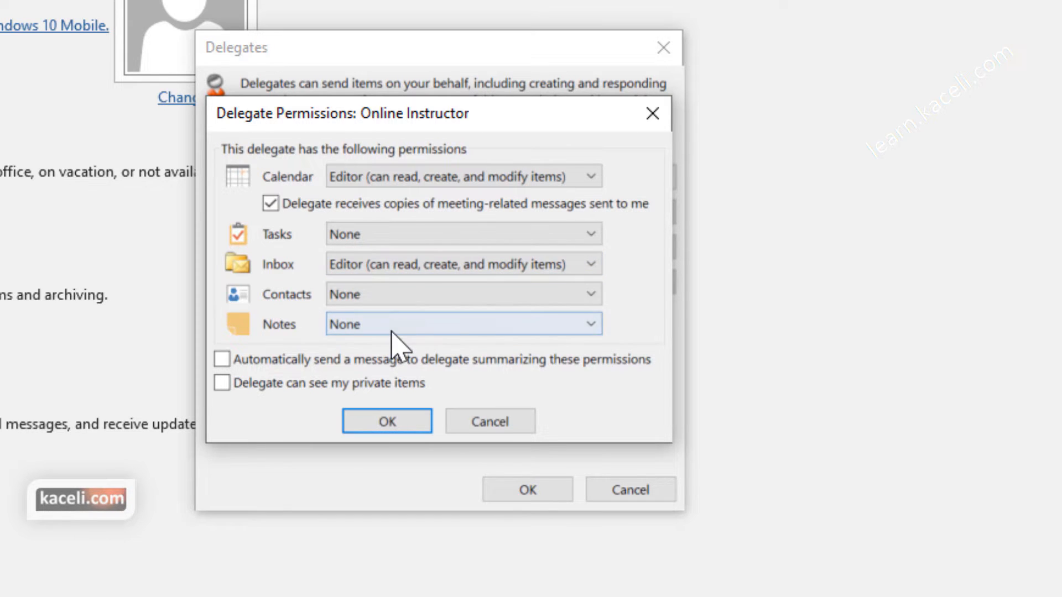
{"action": "left_click", "coordinate": [396, 301]}
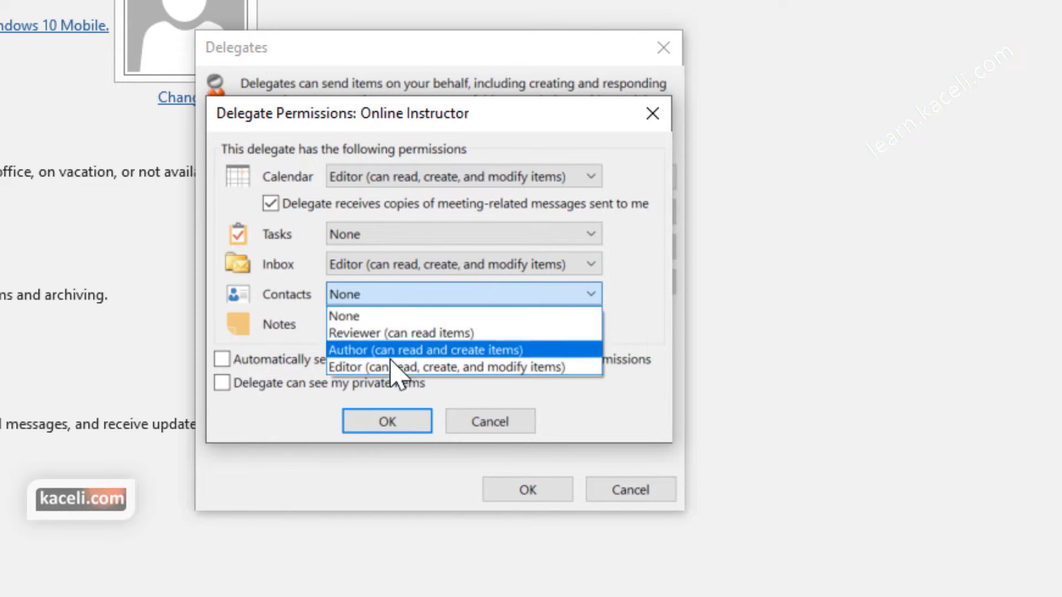
{"action": "left_click", "coordinate": [396, 368]}
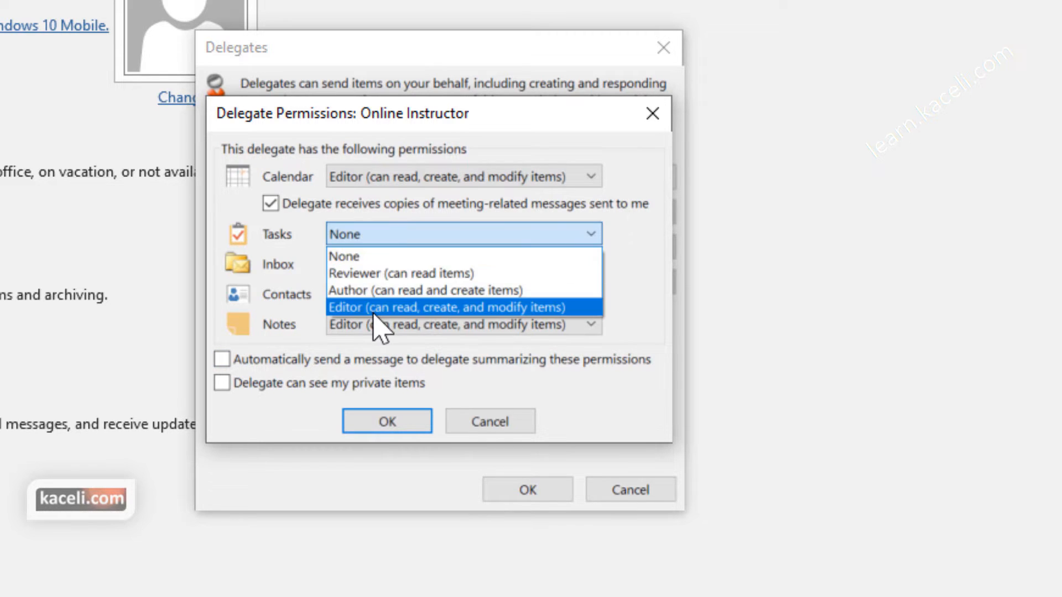
{"action": "left_click", "coordinate": [372, 310]}
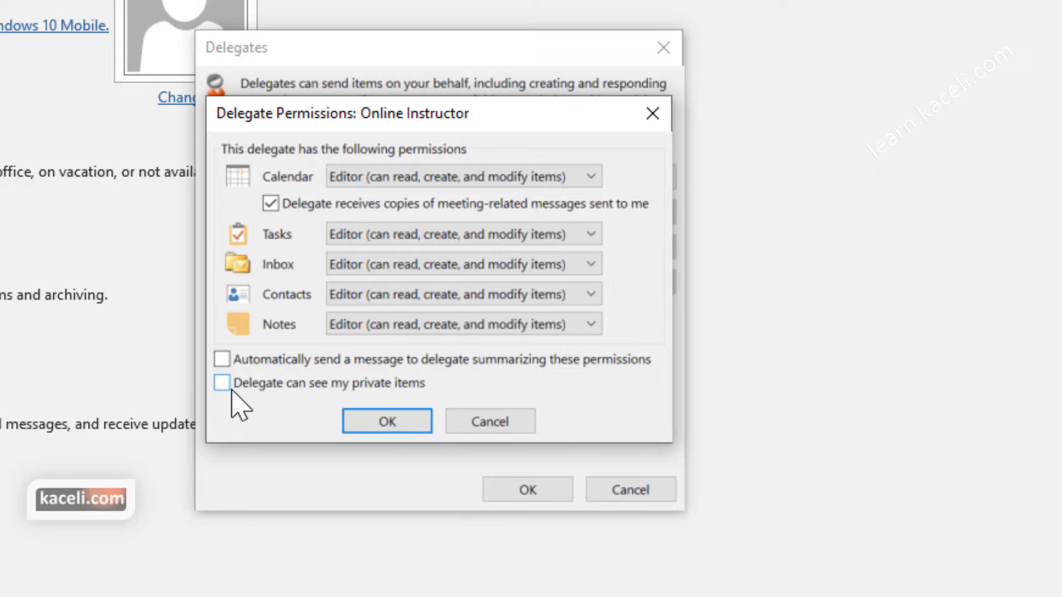
Enable automatically sending the delegate a message summarizing these permissions, and confirm the delegate settings for Online Instructor.
{"action": "left_click", "coordinate": [224, 363]}
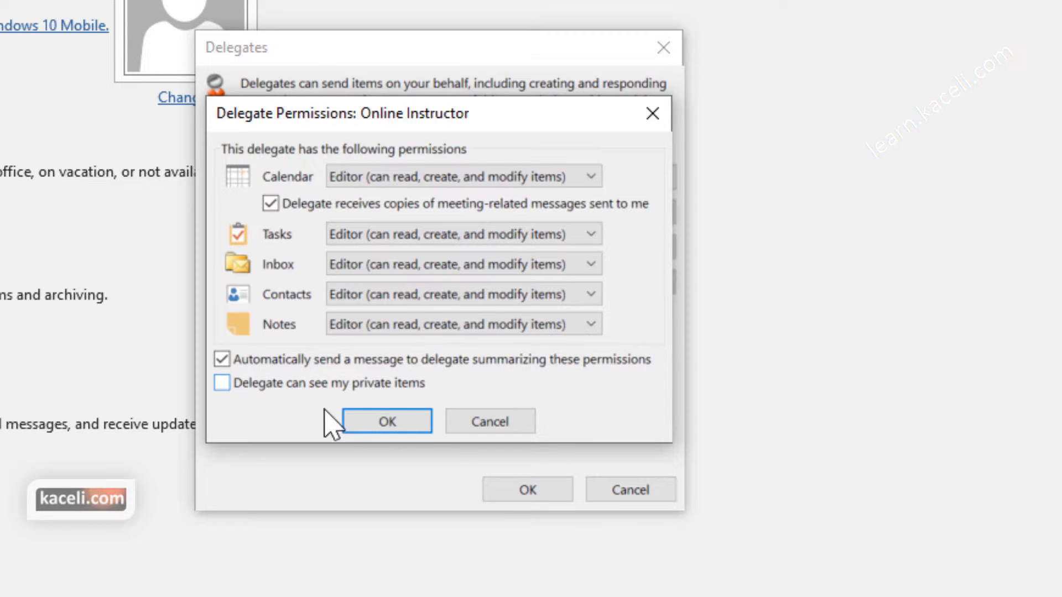
{"action": "left_click", "coordinate": [412, 429]}
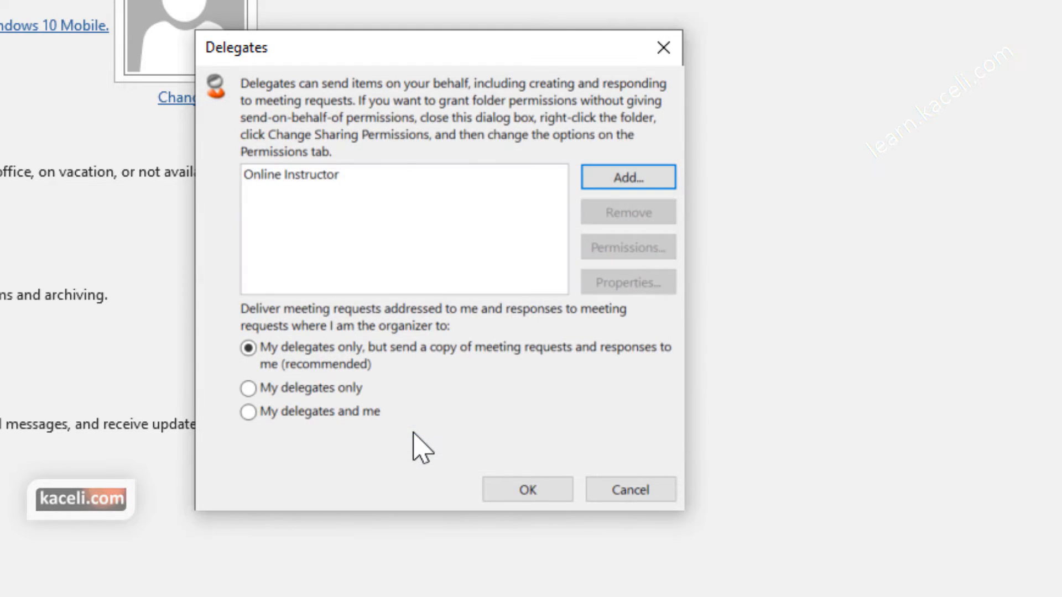
{"action": "left_click", "coordinate": [304, 178]}
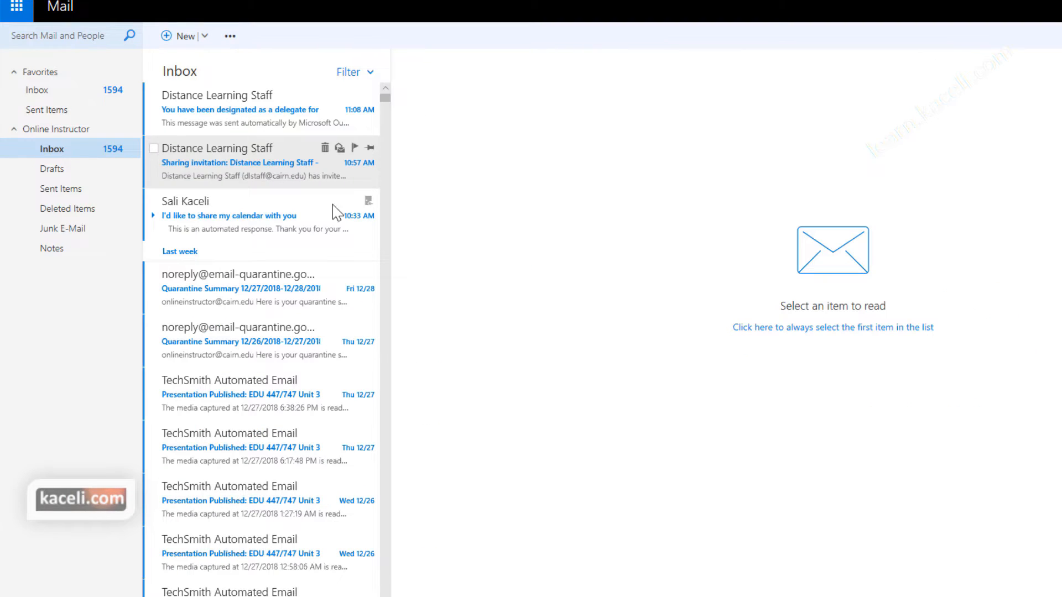
Open the inbox message about being designated as a delegate for Distance Learning Staff and review the granted folder permissions.
{"action": "left_click", "coordinate": [238, 122]}
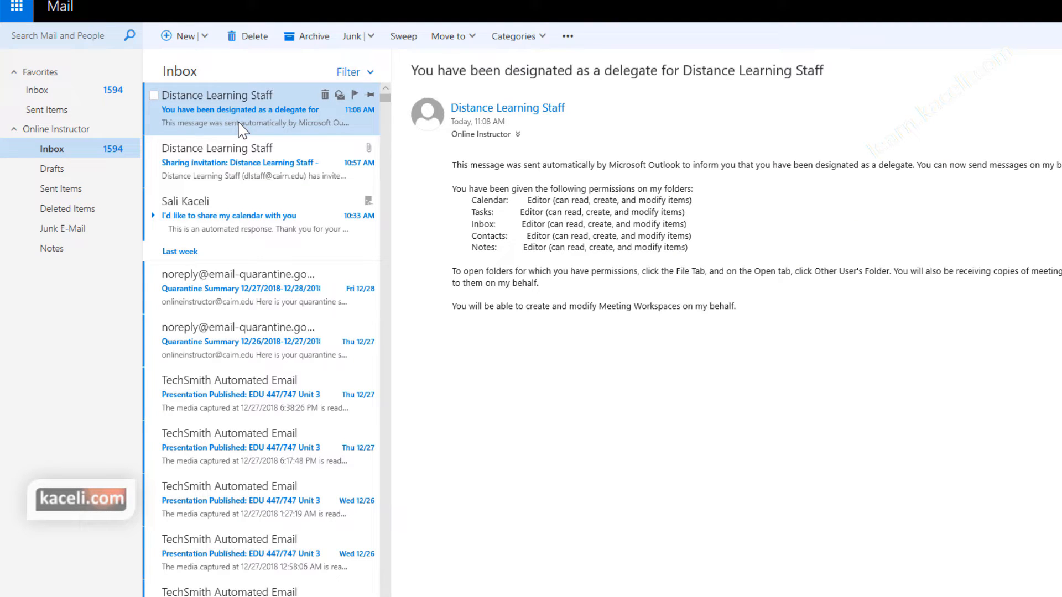
{"action": "left_click_drag", "start_coordinate": [487, 165], "coordinate": [547, 303]}
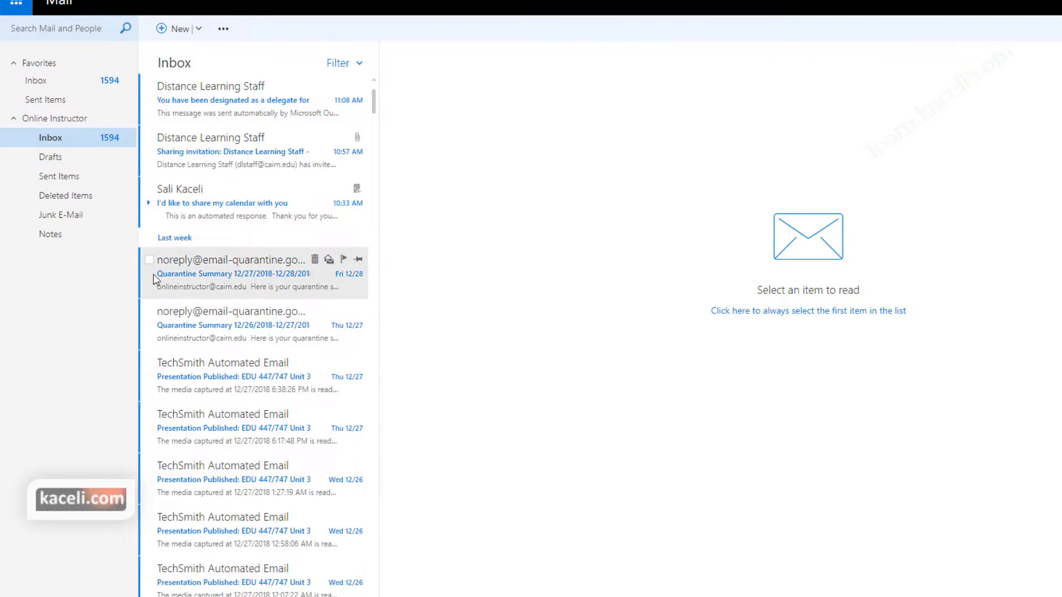
Switch to the web calendar, display the account's own Calendar alongside the shared one, and open its sharing permissions form.
{"action": "left_click", "coordinate": [17, 7]}
{"action": "left_click", "coordinate": [81, 123]}
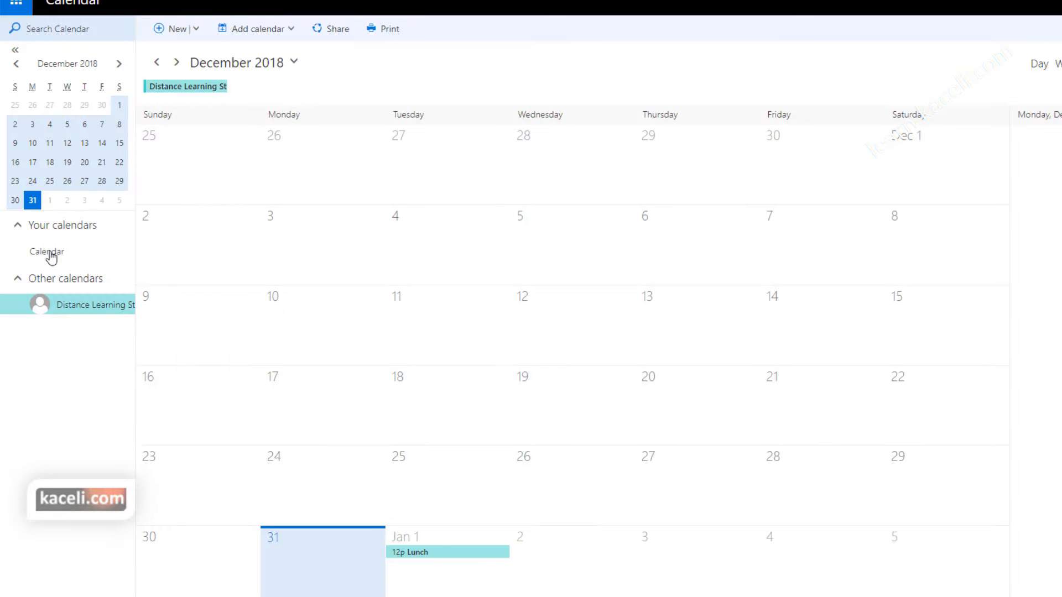
{"action": "left_click", "coordinate": [49, 252]}
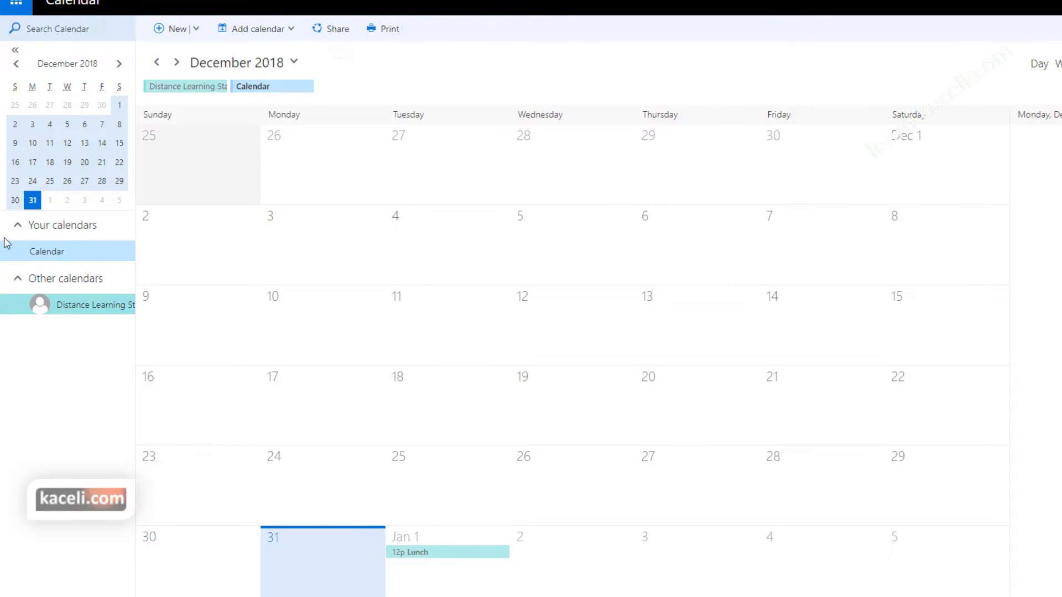
{"action": "right_click", "coordinate": [44, 251]}
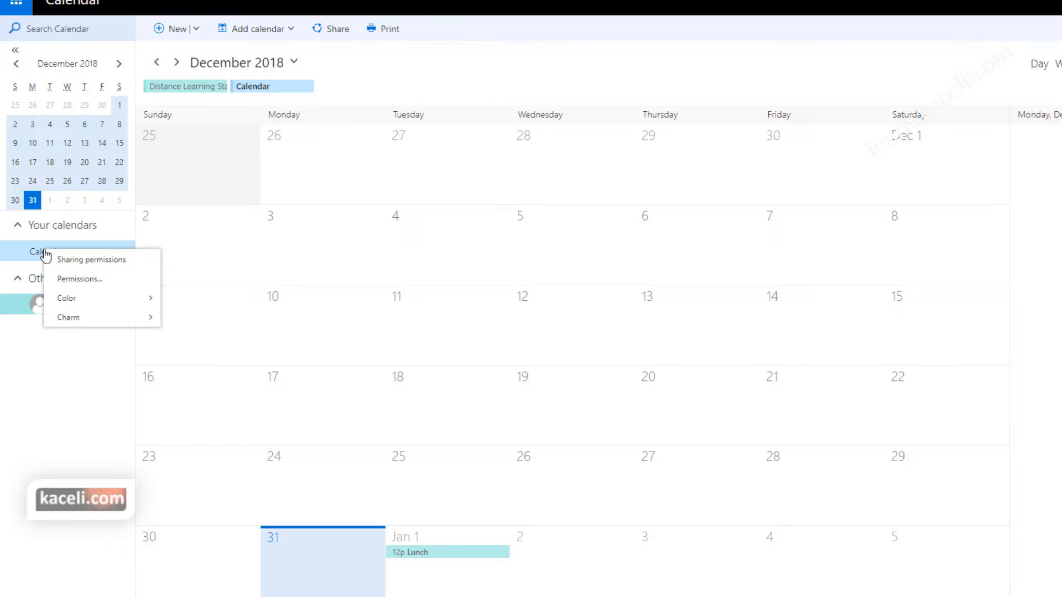
{"action": "left_click", "coordinate": [91, 269]}
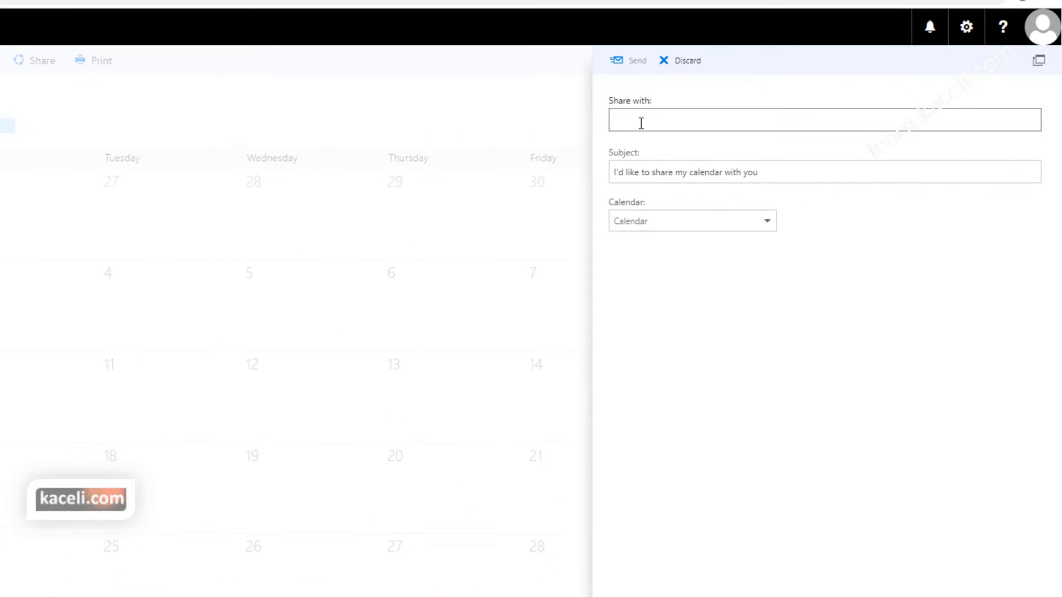
Add Distance Learning Staff as the recipient with Full details access and send the calendar sharing invitation.
{"action": "type", "text": "dl"}
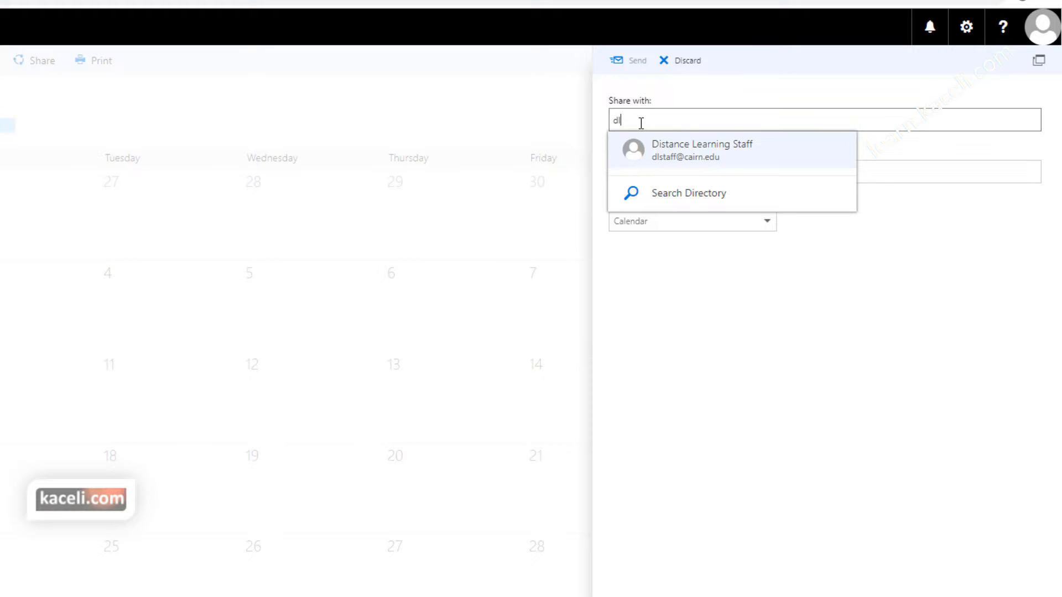
{"action": "key", "text": "Return"}
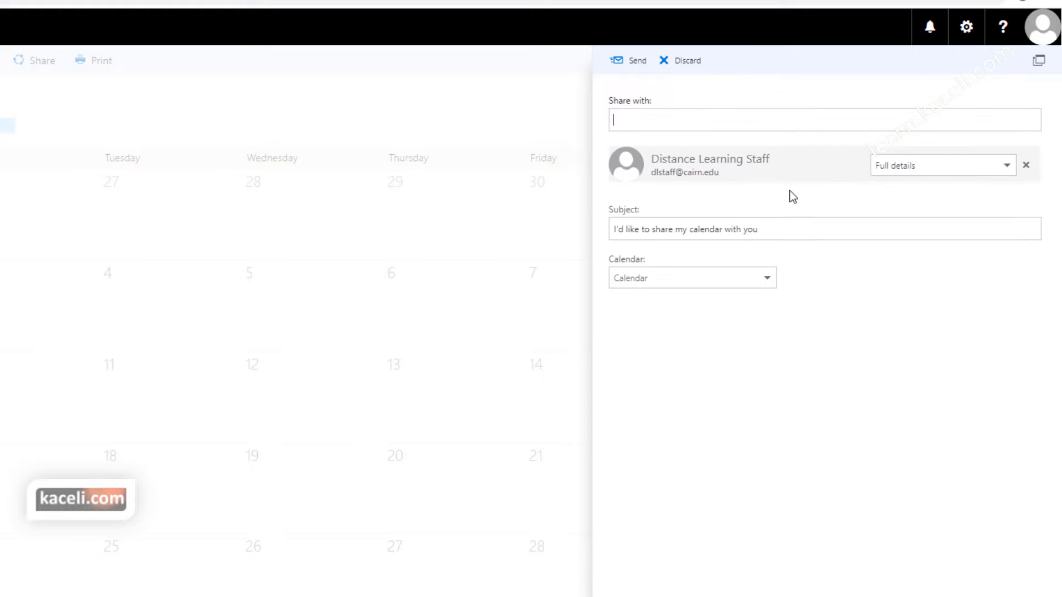
{"action": "left_click", "coordinate": [924, 175]}
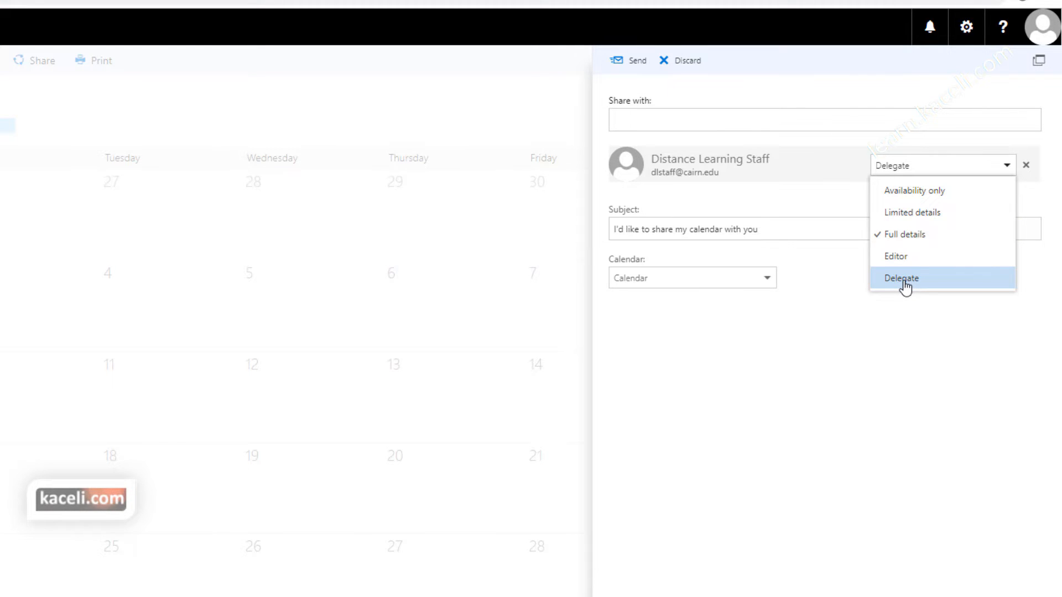
{"action": "left_click", "coordinate": [908, 242]}
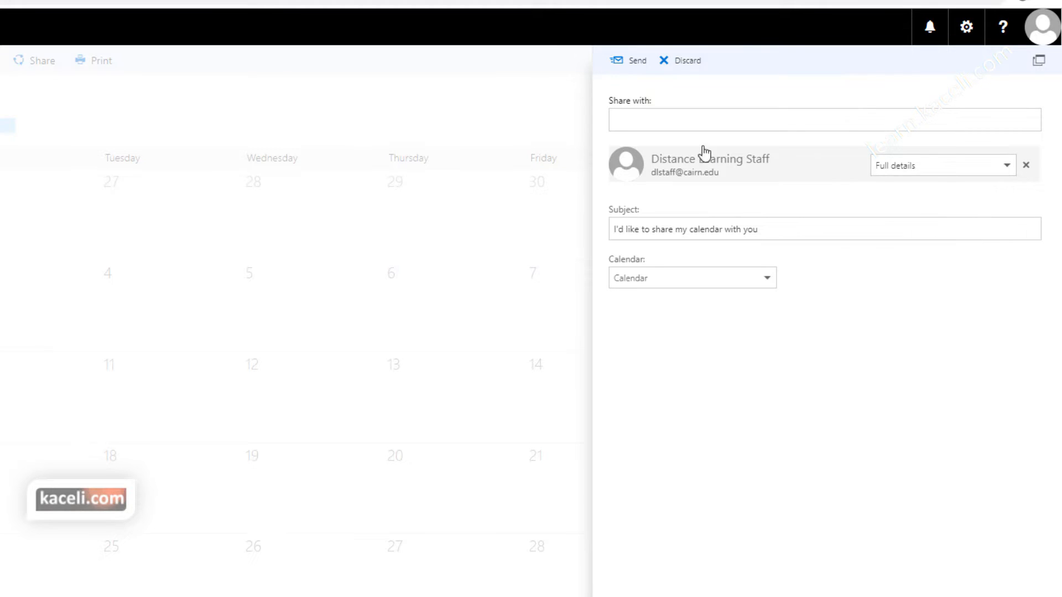
{"action": "left_click", "coordinate": [630, 66]}
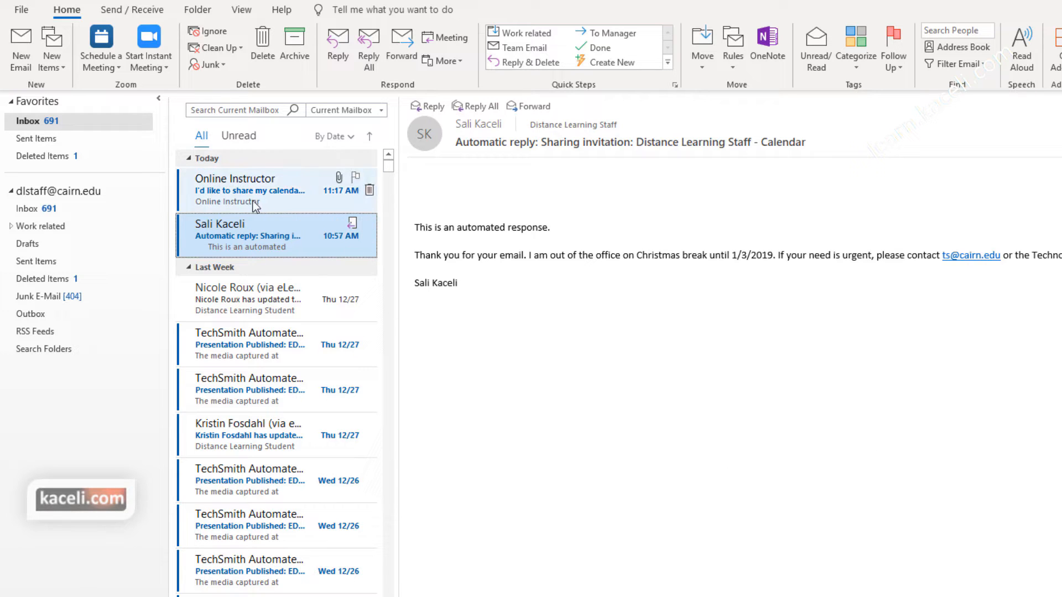
{"action": "left_click", "coordinate": [230, 187]}
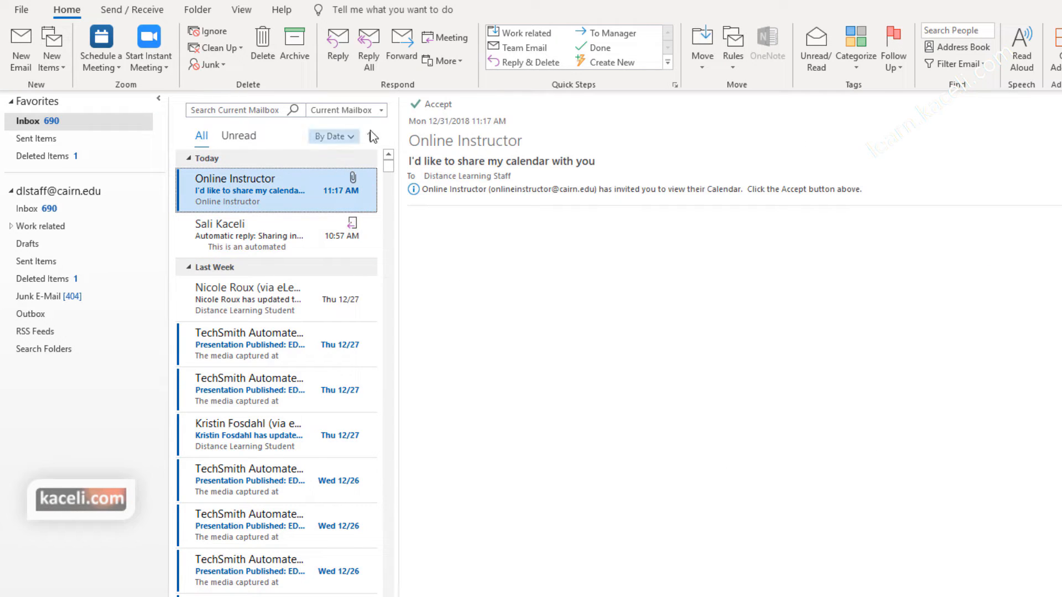
{"action": "left_click", "coordinate": [436, 105]}
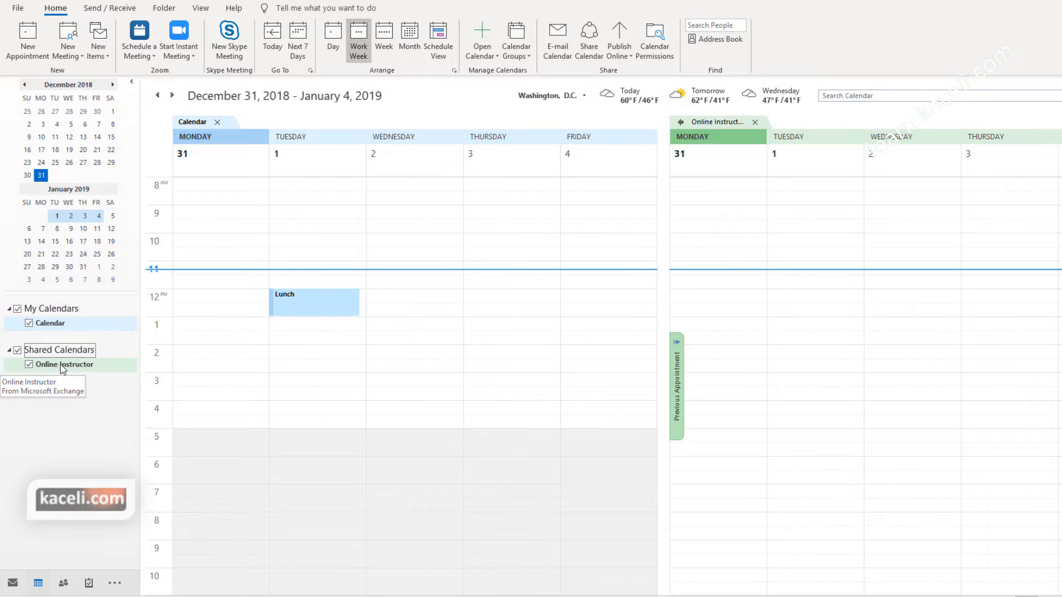
{"action": "left_click", "coordinate": [29, 365]}
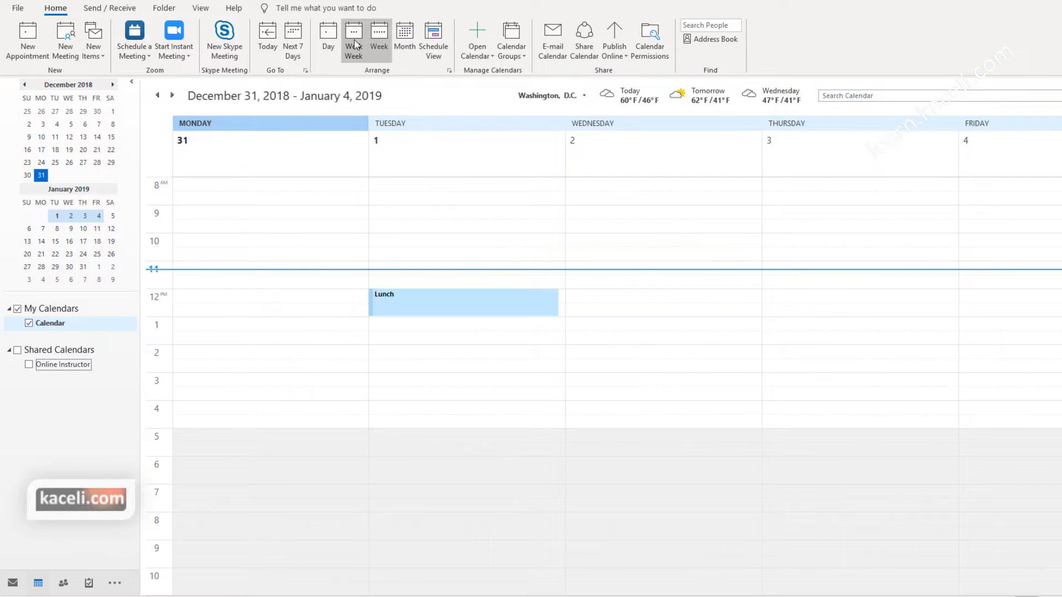
{"action": "left_click", "coordinate": [28, 364]}
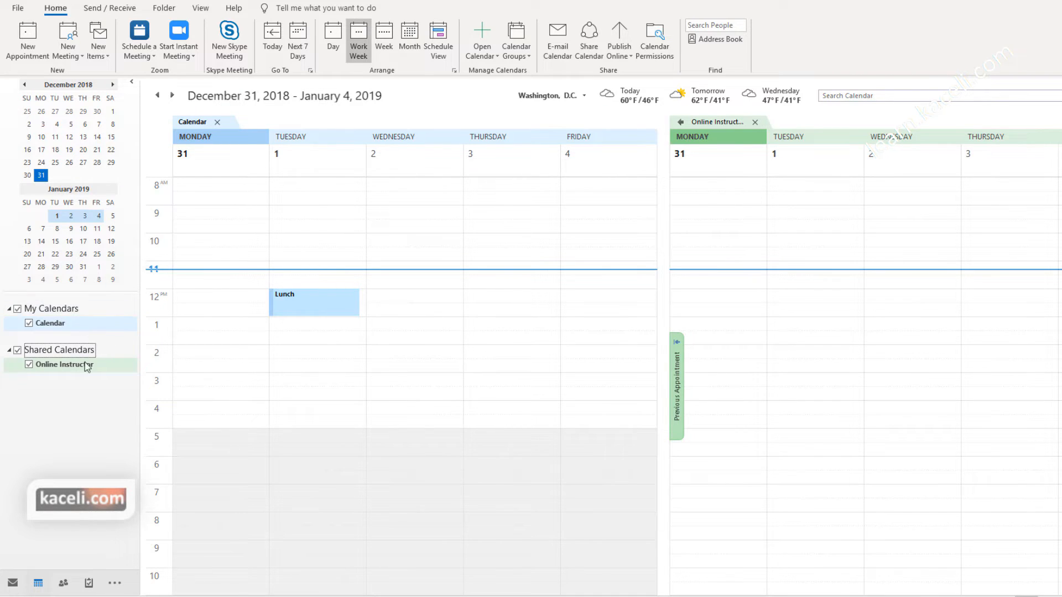
Overlay the own Calendar with the Online Instructor calendar, and return them to the side-by-side view.
{"action": "right_click", "coordinate": [194, 122]}
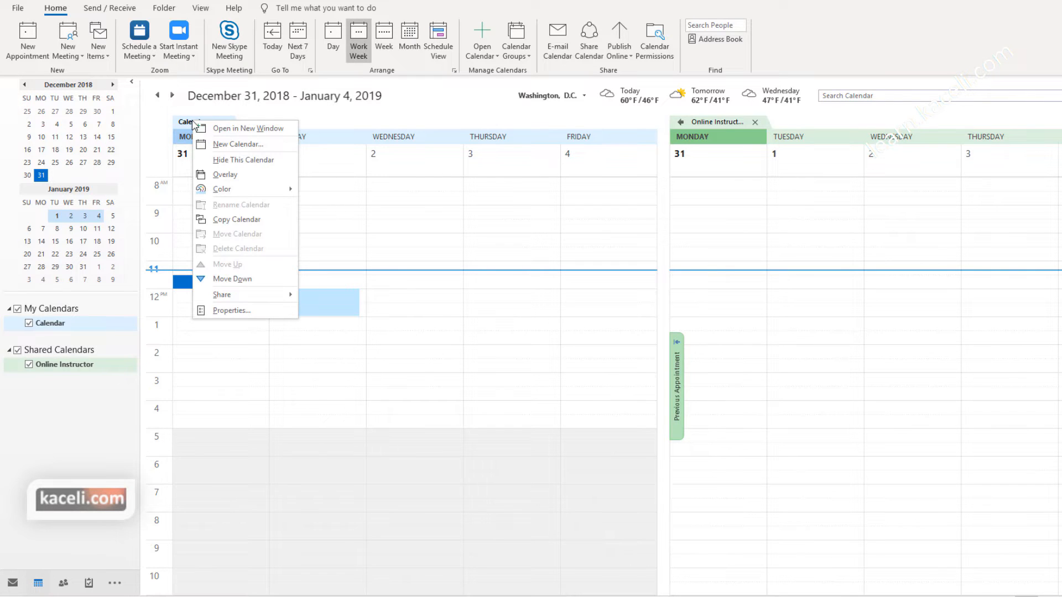
{"action": "left_click", "coordinate": [223, 176]}
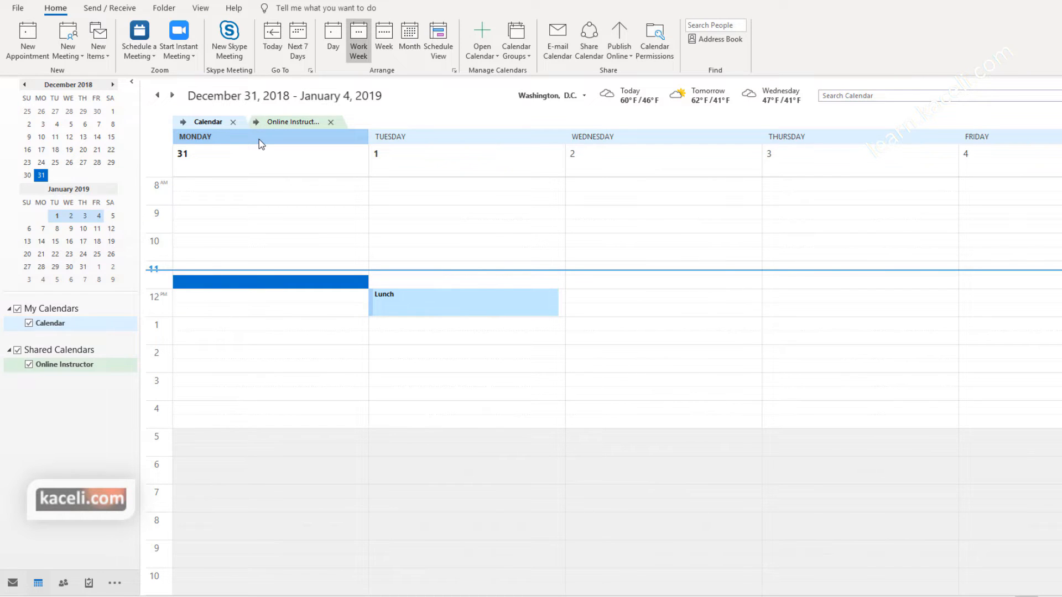
{"action": "left_click", "coordinate": [289, 123]}
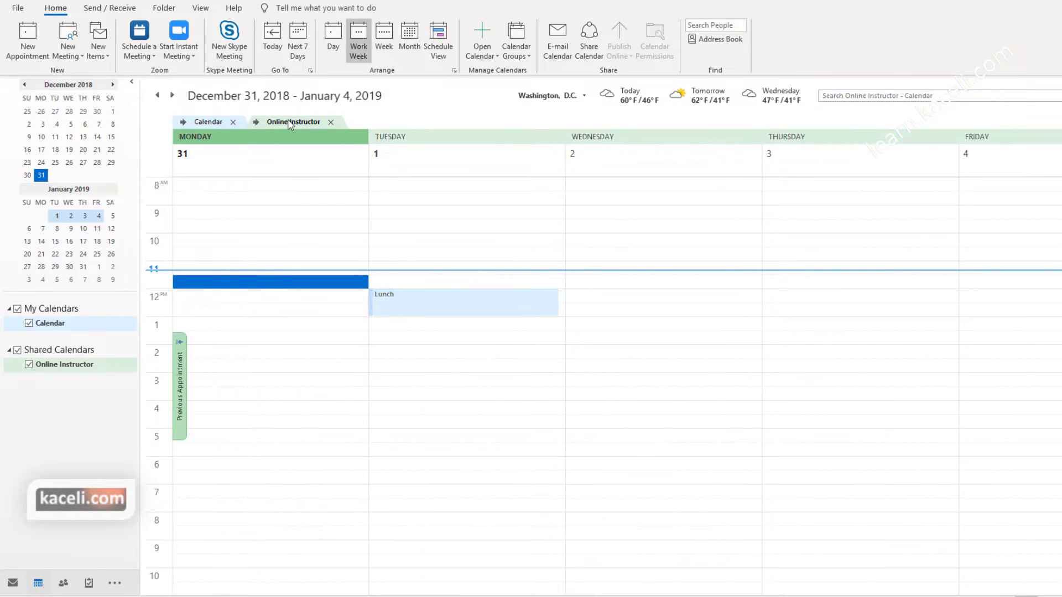
{"action": "right_click", "coordinate": [289, 123]}
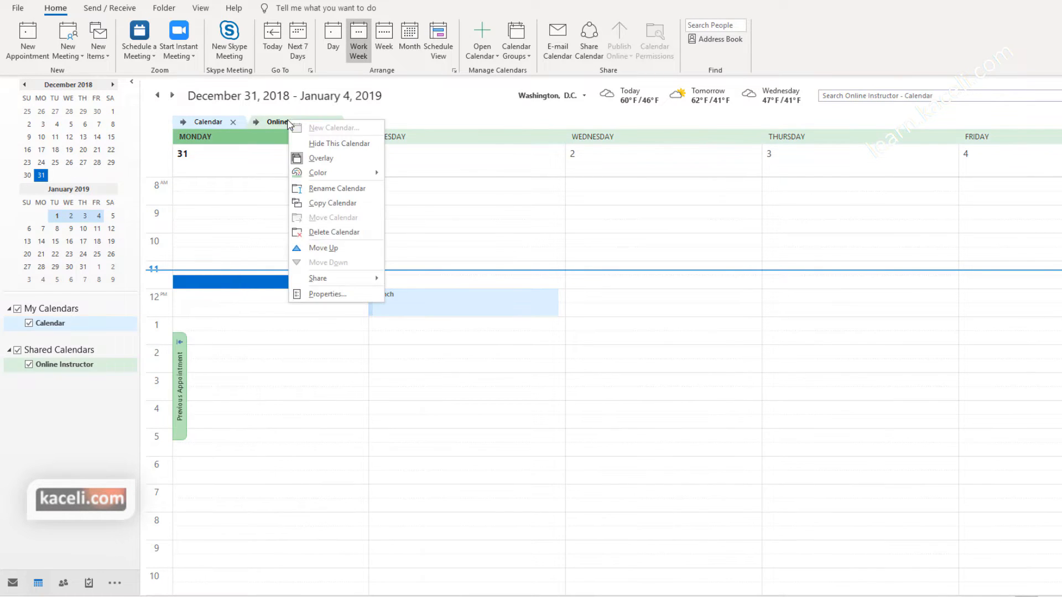
{"action": "left_click", "coordinate": [309, 159]}
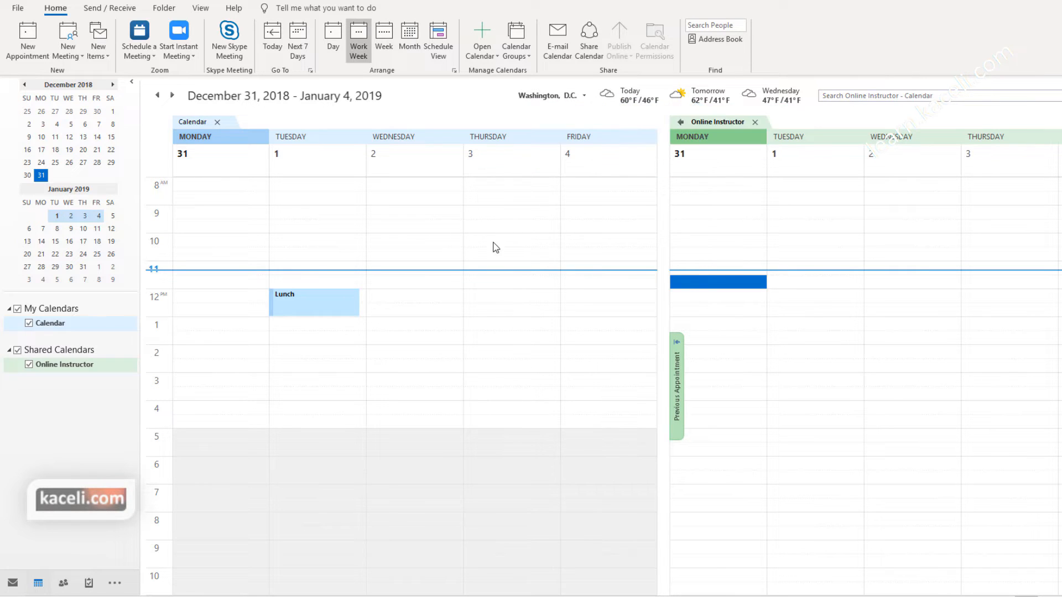
Search the Online Instructor shared calendar for "meeting".
{"action": "left_click", "coordinate": [858, 97]}
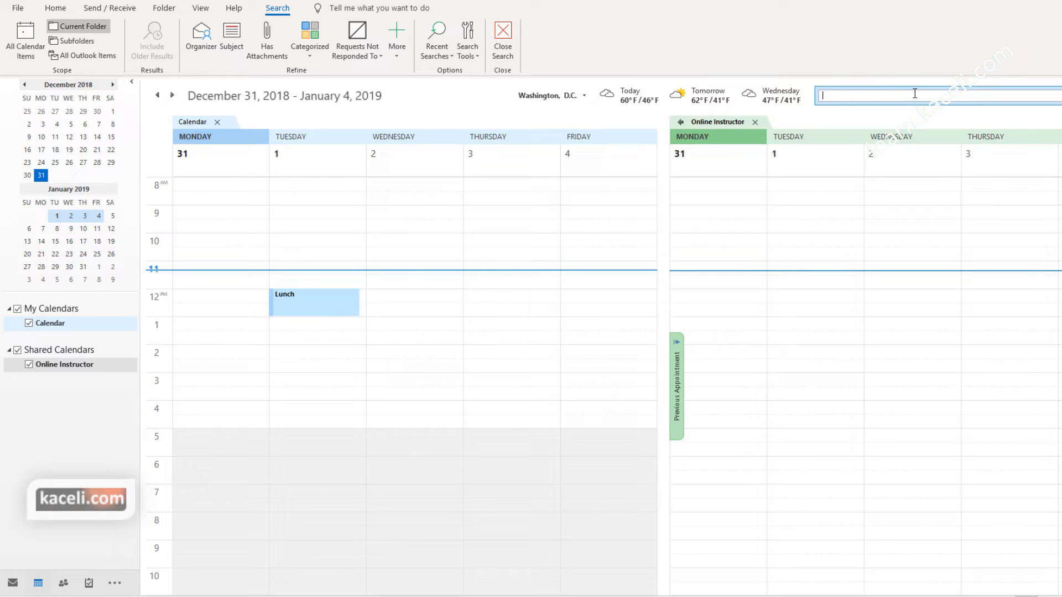
{"action": "type", "text": "meeting"}
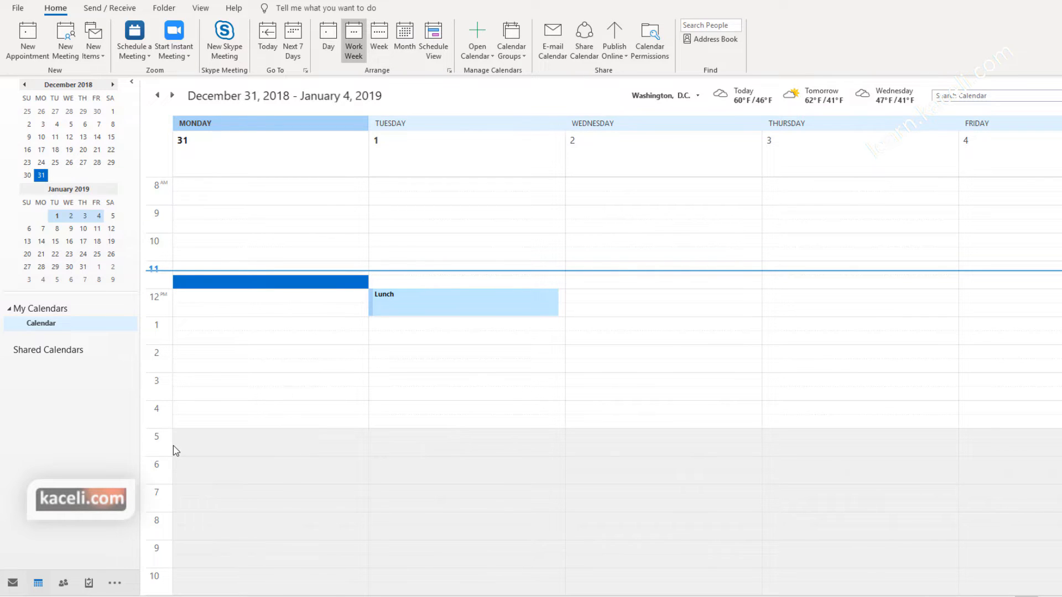
{"action": "left_click", "coordinate": [82, 437]}
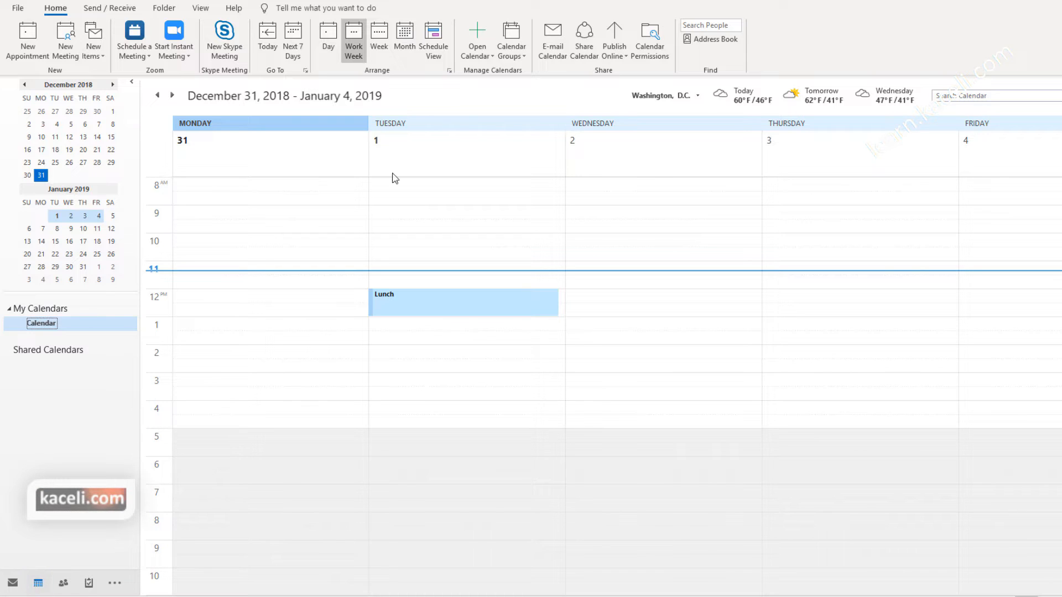
Open the shared calendar of "onlineinstructor" by name next to the own calendar.
{"action": "left_click", "coordinate": [490, 57]}
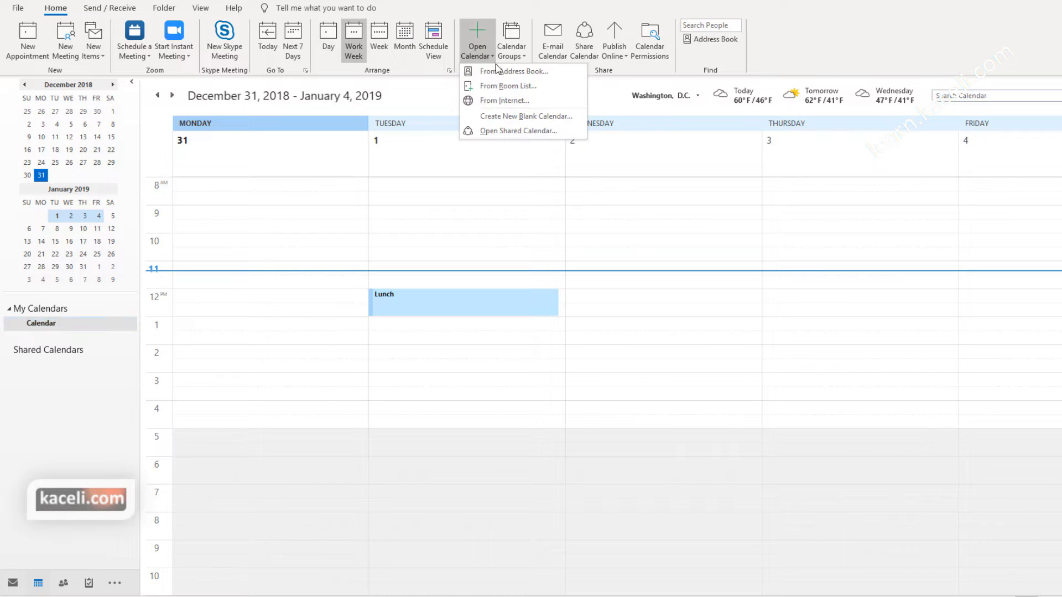
{"action": "left_click", "coordinate": [510, 132]}
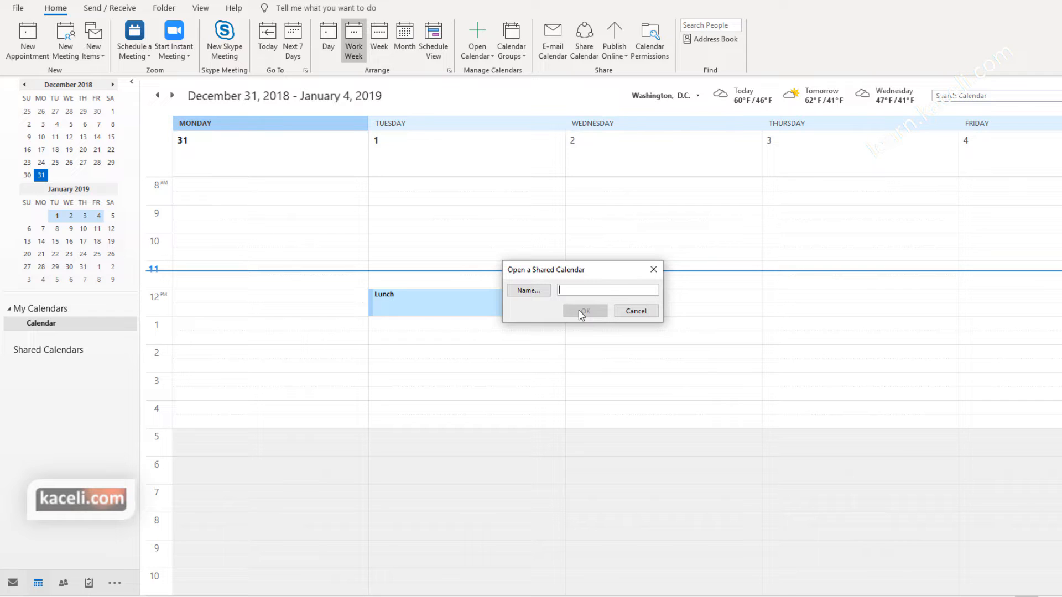
{"action": "type", "text": "onlineinstructor"}
{"action": "left_click", "coordinate": [585, 311]}
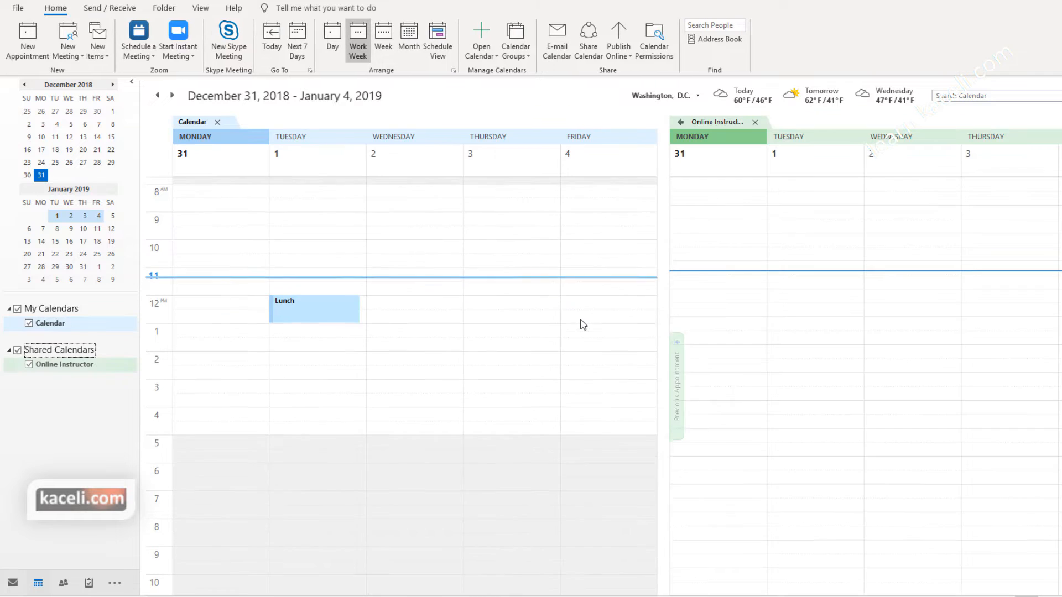
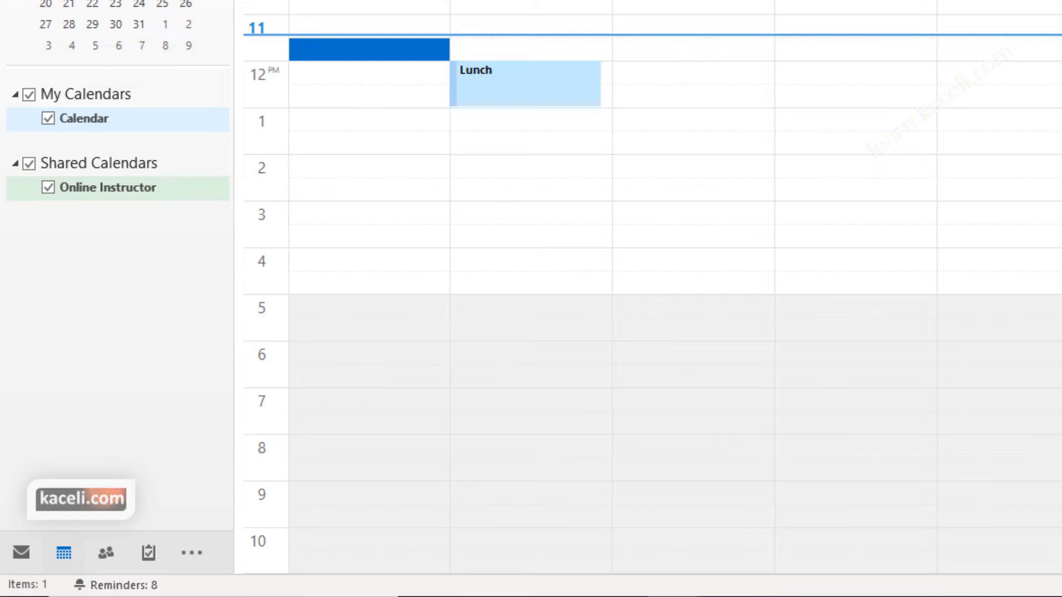
Switch to Mail and back to the Calendar, and open the People view with the contacts list.
{"action": "left_click", "coordinate": [22, 554]}
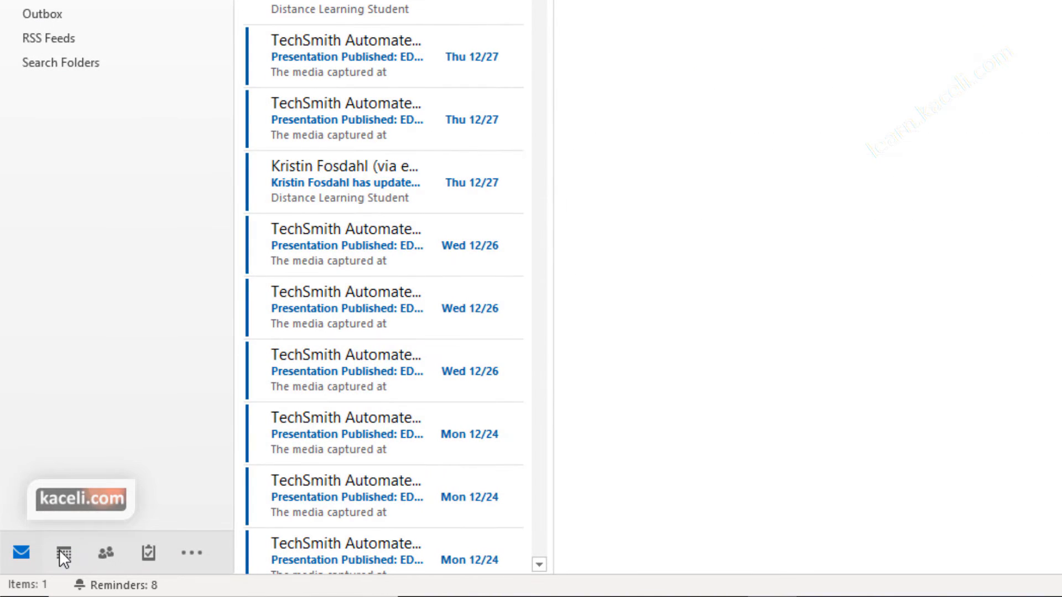
{"action": "left_click", "coordinate": [68, 556]}
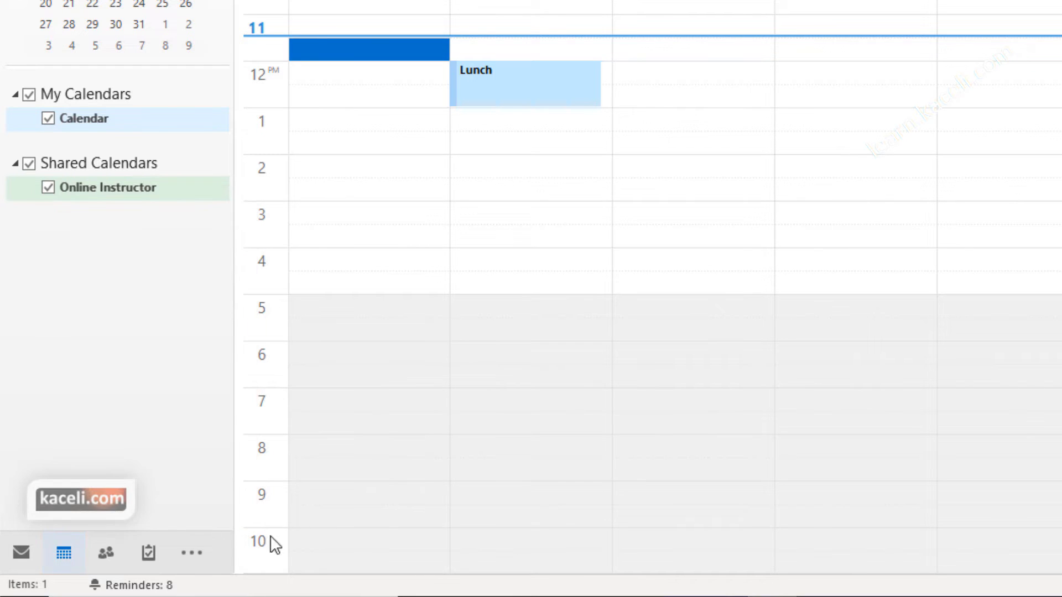
{"action": "left_click", "coordinate": [103, 553]}
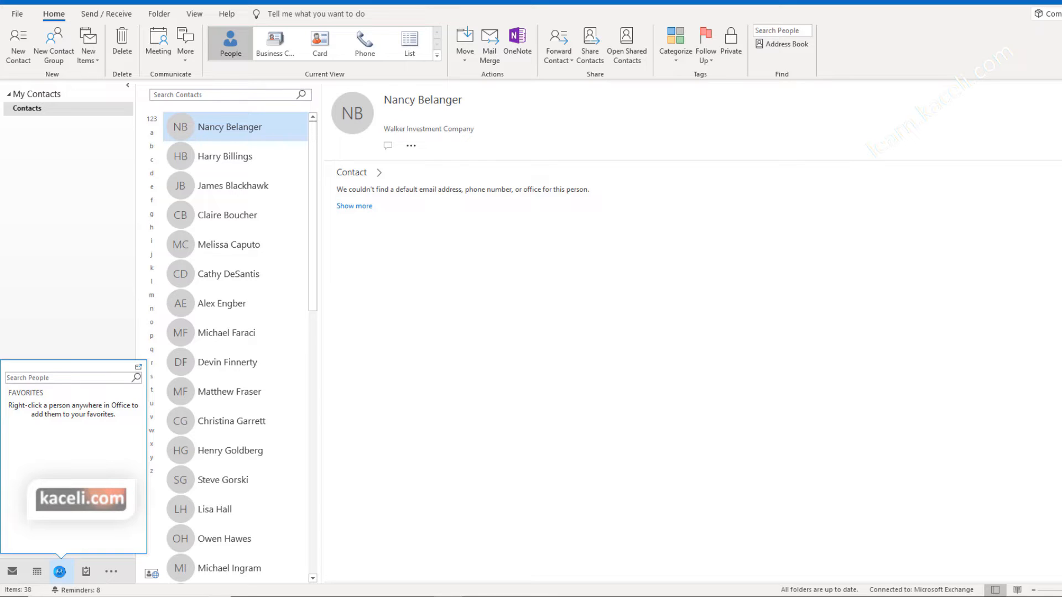
{"action": "left_click", "coordinate": [62, 574]}
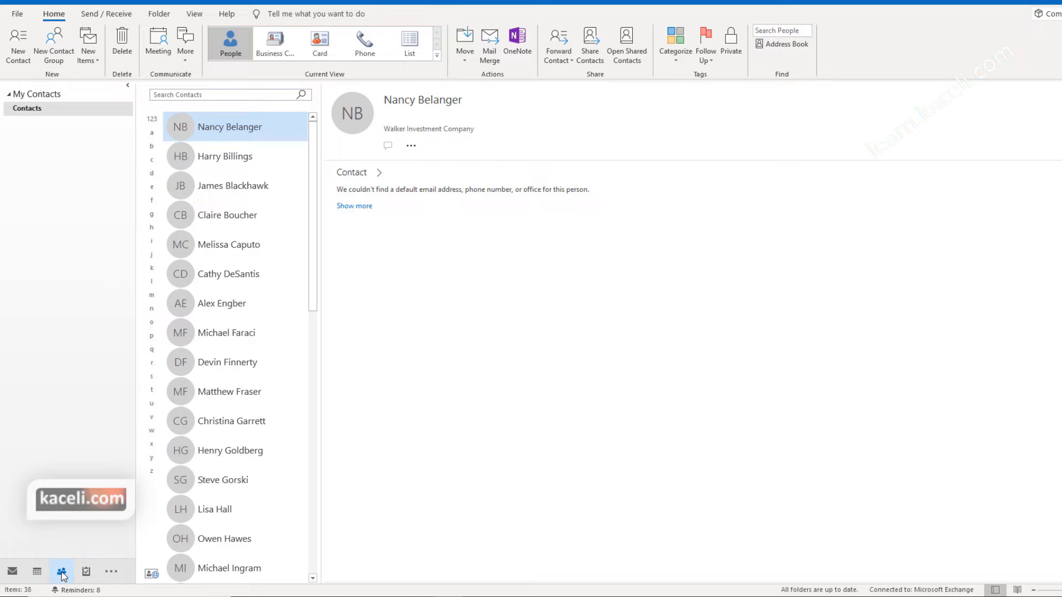
View a contact's details, browse the contacts list, and search the contacts by surname.
{"action": "left_click", "coordinate": [233, 188]}
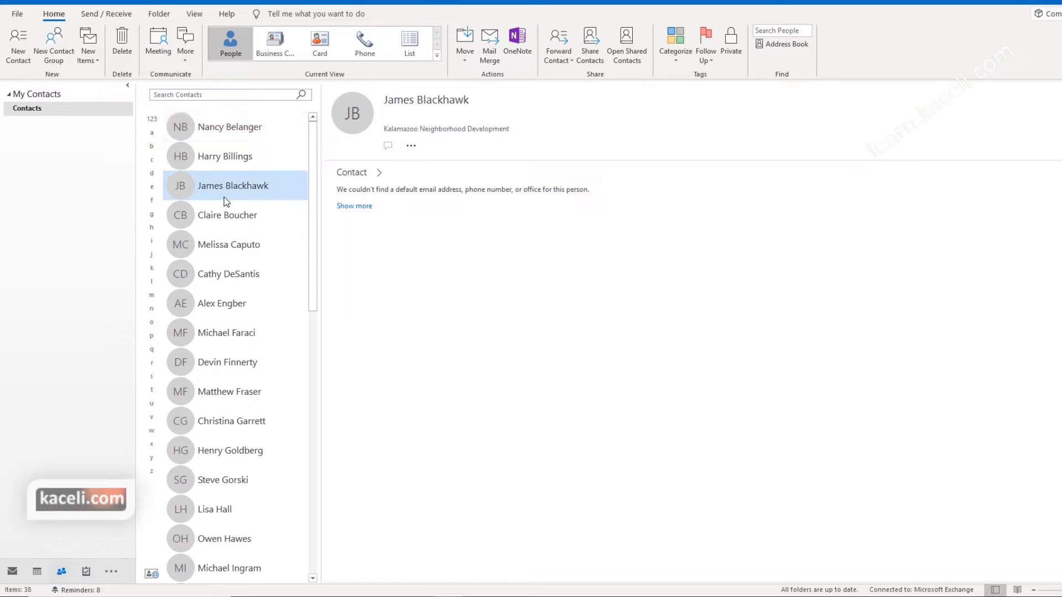
{"action": "scroll", "coordinate": [234, 233], "scroll_direction": "down", "scroll_amount": 5}
{"action": "scroll", "coordinate": [265, 310], "scroll_direction": "down", "scroll_amount": 5}
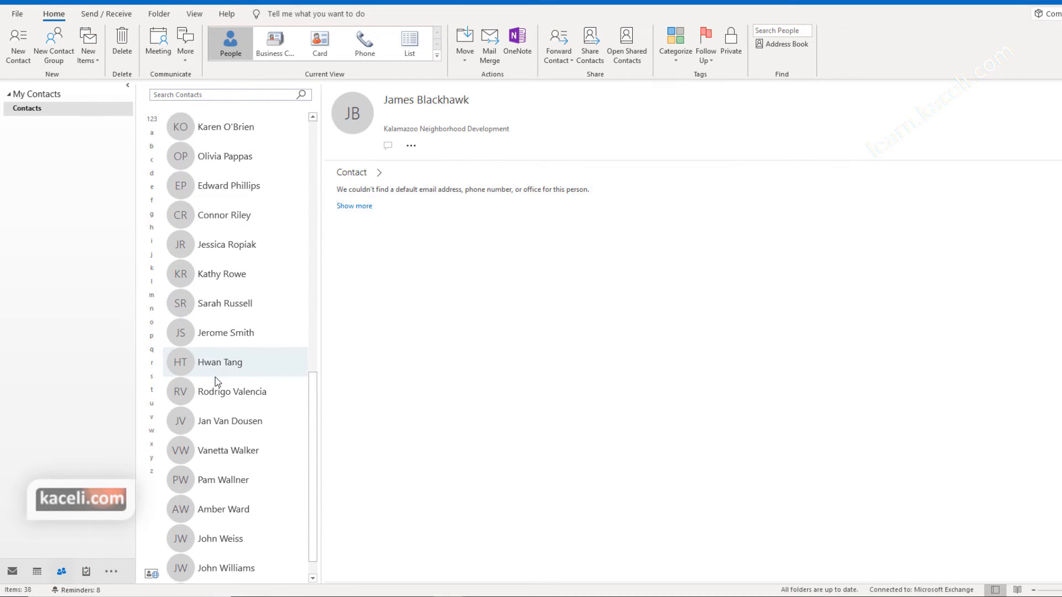
{"action": "left_click", "coordinate": [208, 97]}
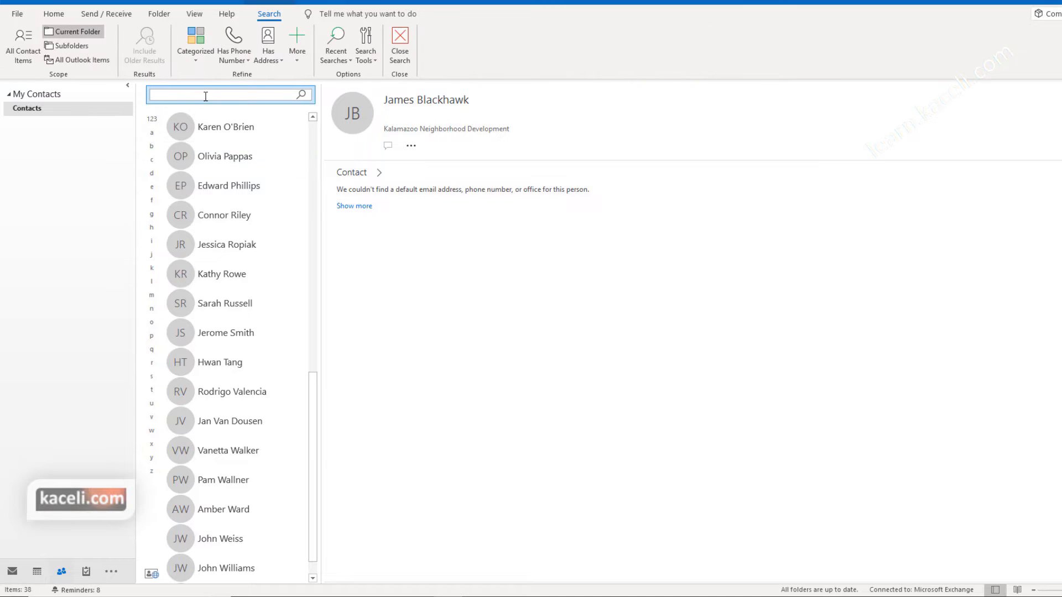
{"action": "type", "text": "smith"}
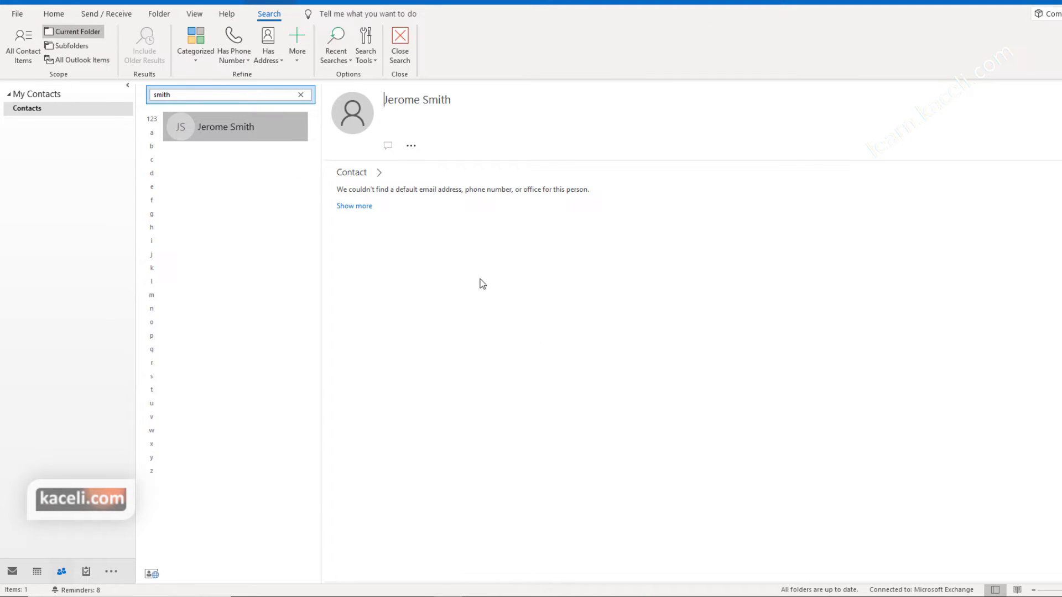
View the found contact's details, clear the contact search, and open the Northwest Transit Station contact through the letter G index.
{"action": "left_click", "coordinate": [381, 173]}
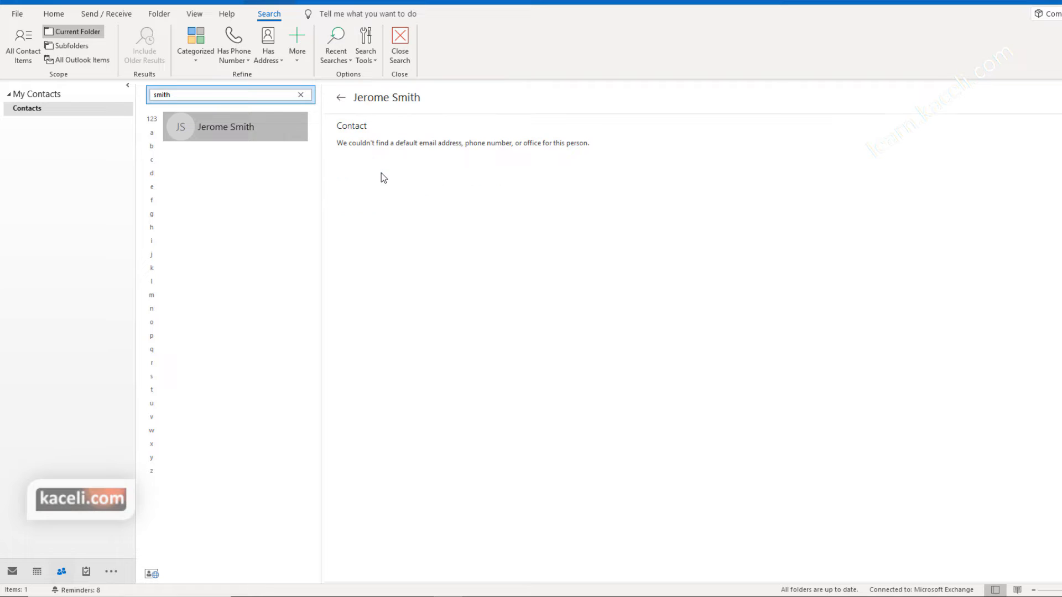
{"action": "left_click", "coordinate": [341, 98]}
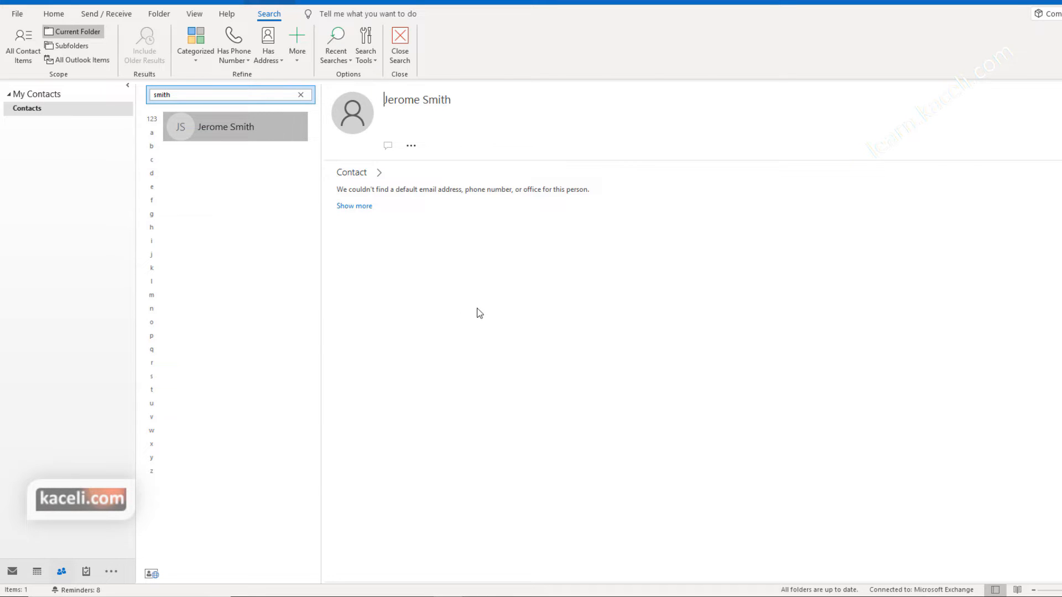
{"action": "key", "text": "Escape"}
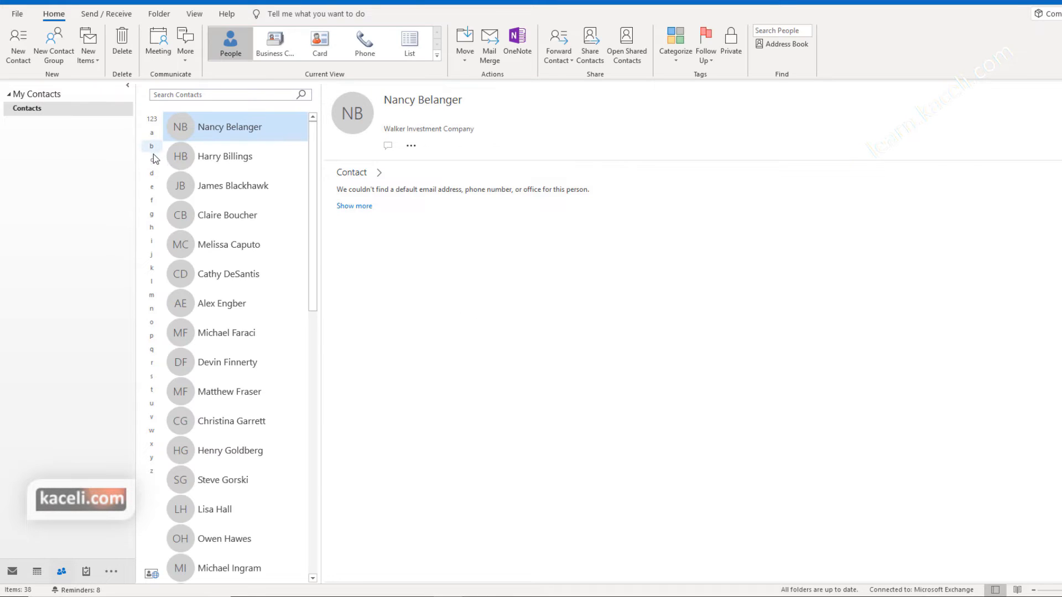
{"action": "left_click", "coordinate": [152, 215]}
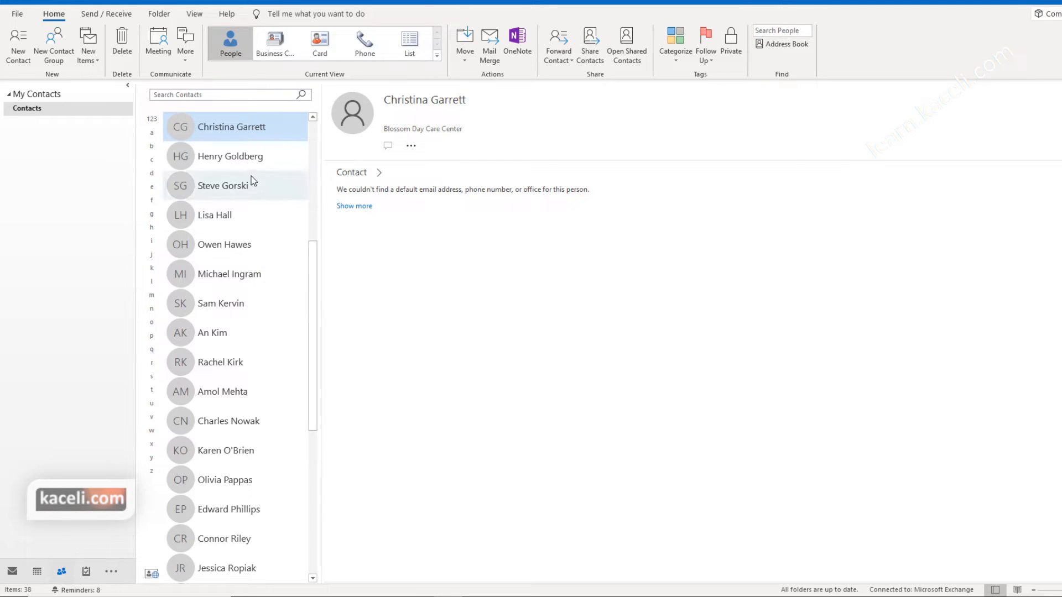
{"action": "left_click", "coordinate": [242, 162]}
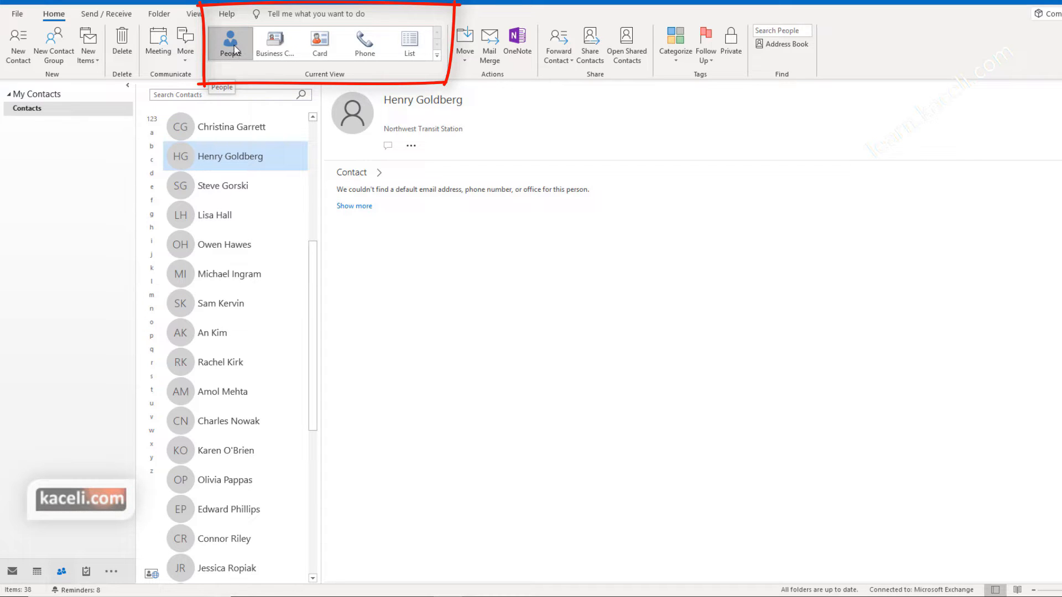
Display the contacts in the Business Card, Card, Phone and List views, and return to the People view.
{"action": "left_click", "coordinate": [274, 42]}
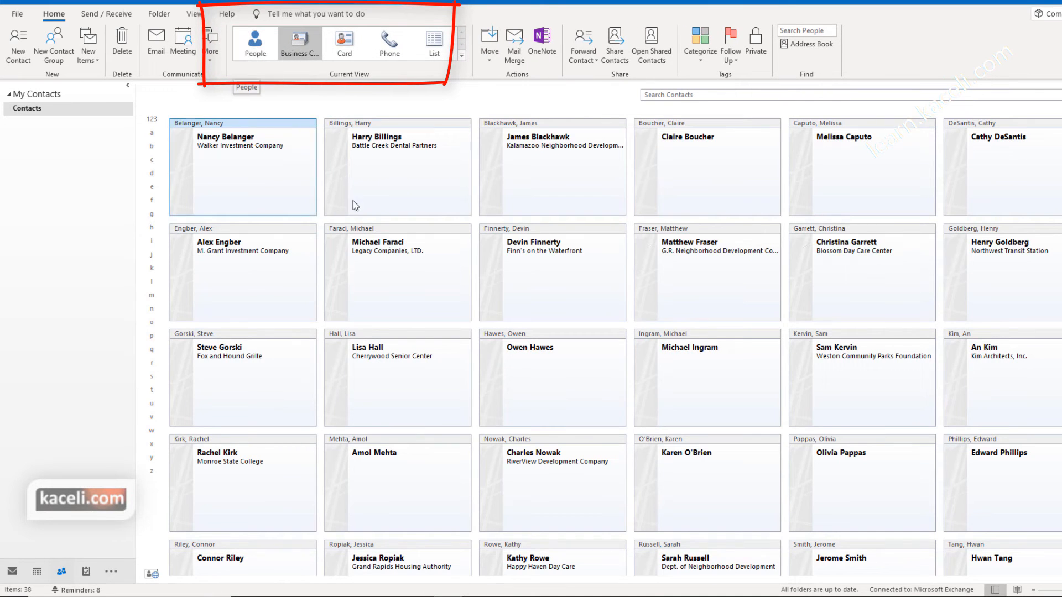
{"action": "left_click", "coordinate": [345, 46]}
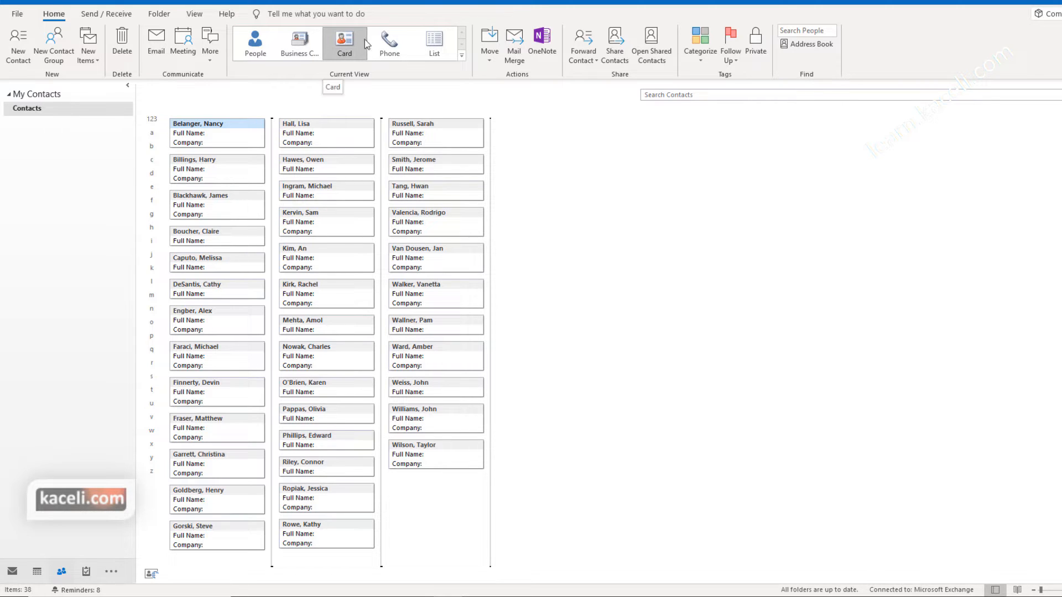
{"action": "left_click", "coordinate": [391, 44]}
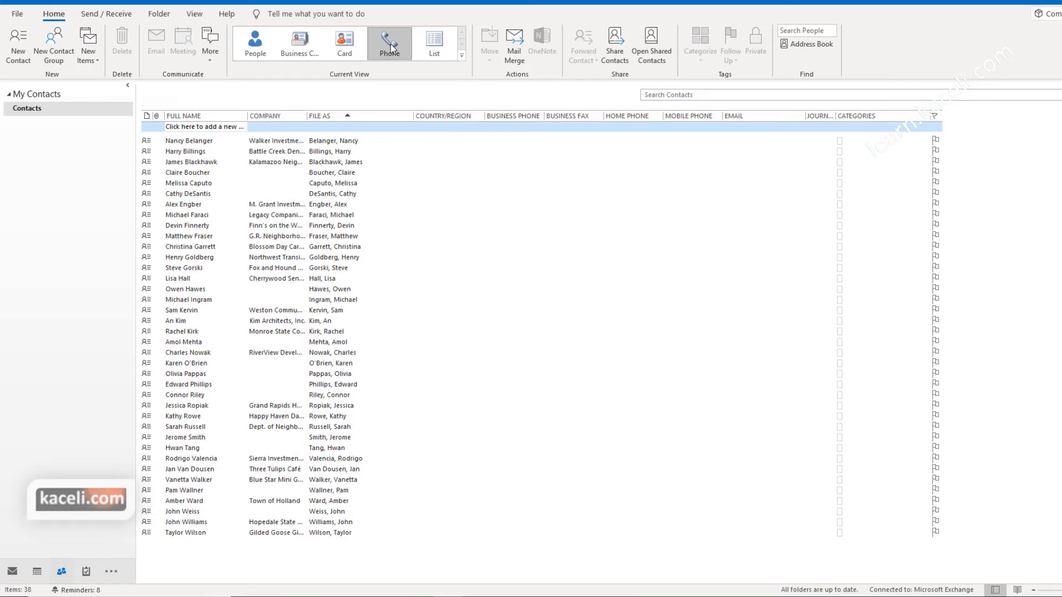
{"action": "left_click", "coordinate": [429, 44]}
{"action": "left_click", "coordinate": [255, 44]}
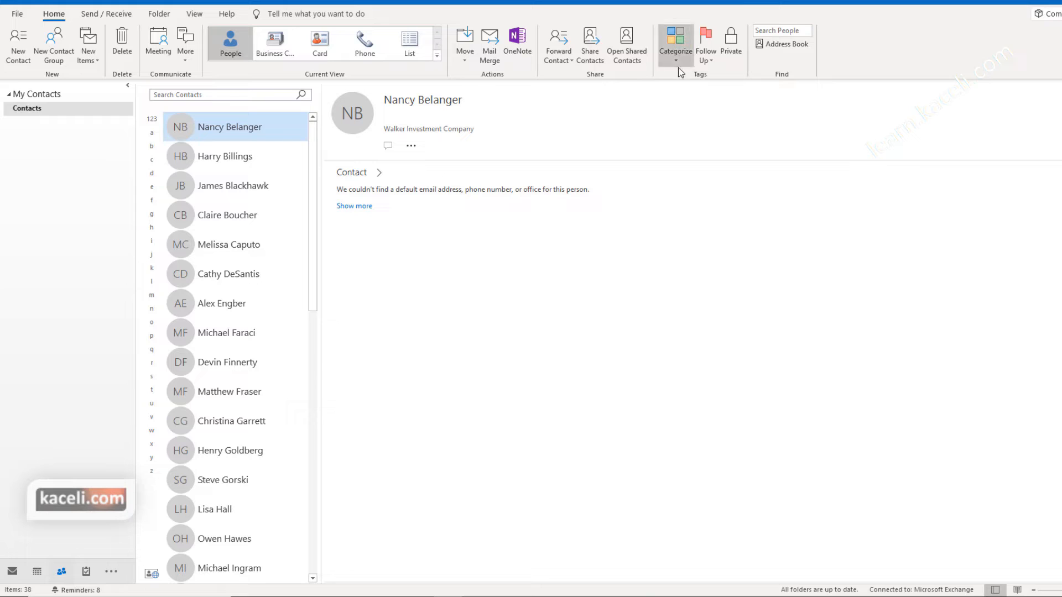
Review the category choices for the Battle Creek Dental Partners contact and mark that contact as private.
{"action": "left_click", "coordinate": [227, 162]}
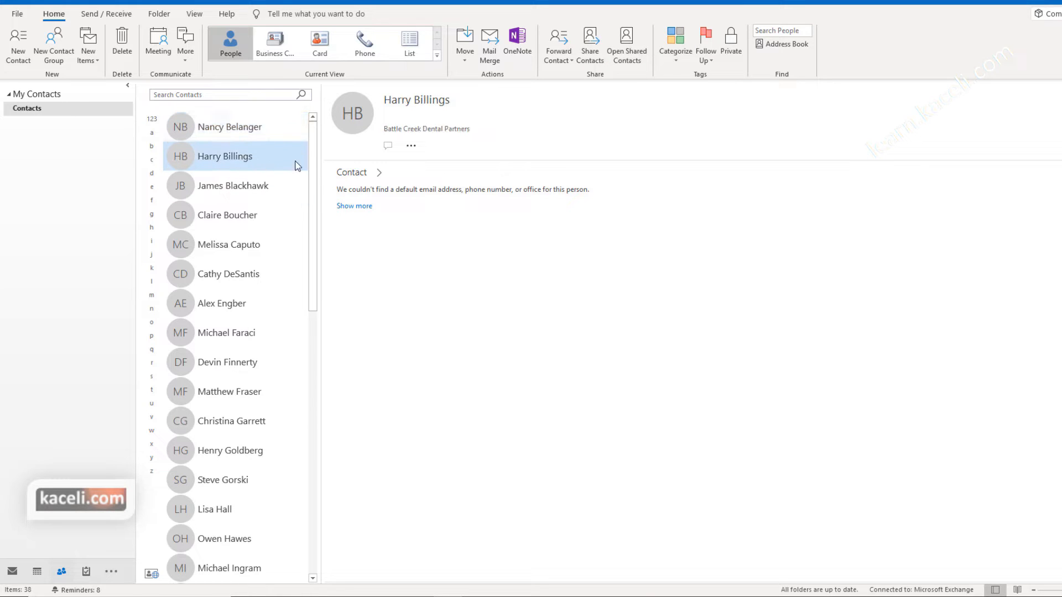
{"action": "left_click", "coordinate": [678, 60]}
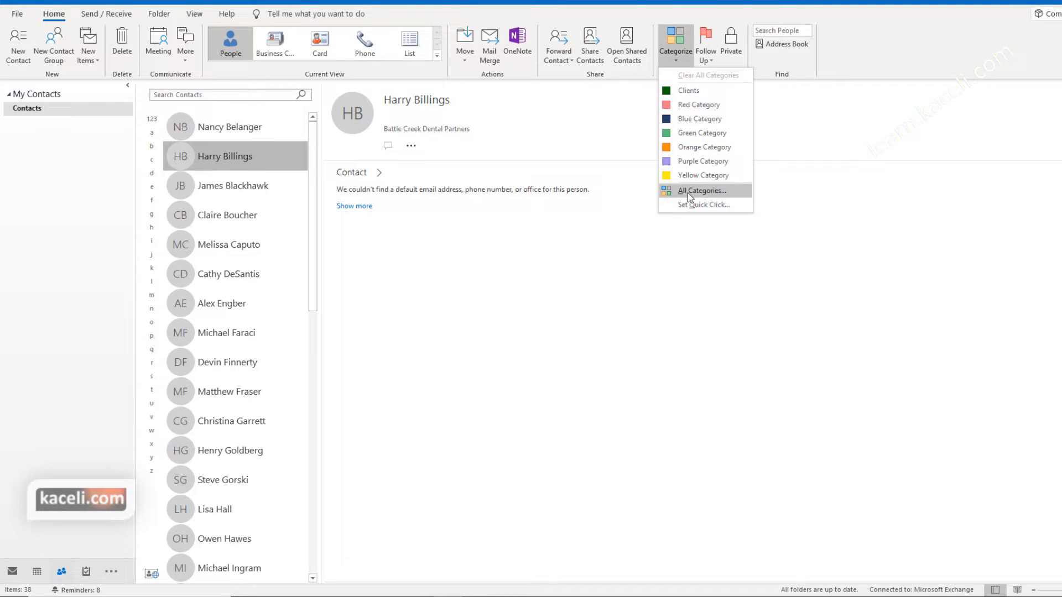
{"action": "left_click", "coordinate": [709, 55]}
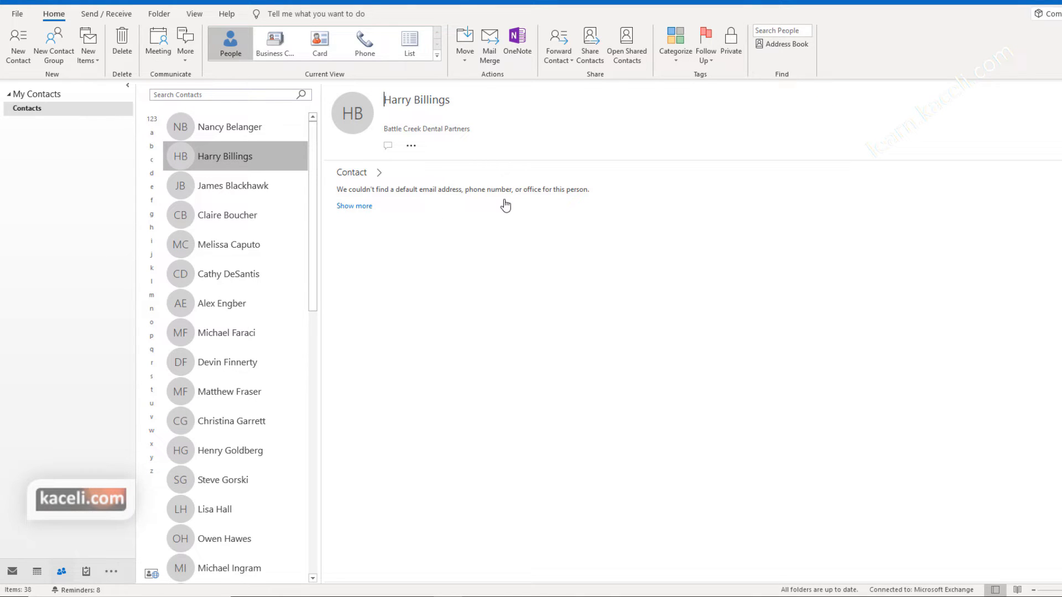
{"action": "left_click", "coordinate": [739, 44]}
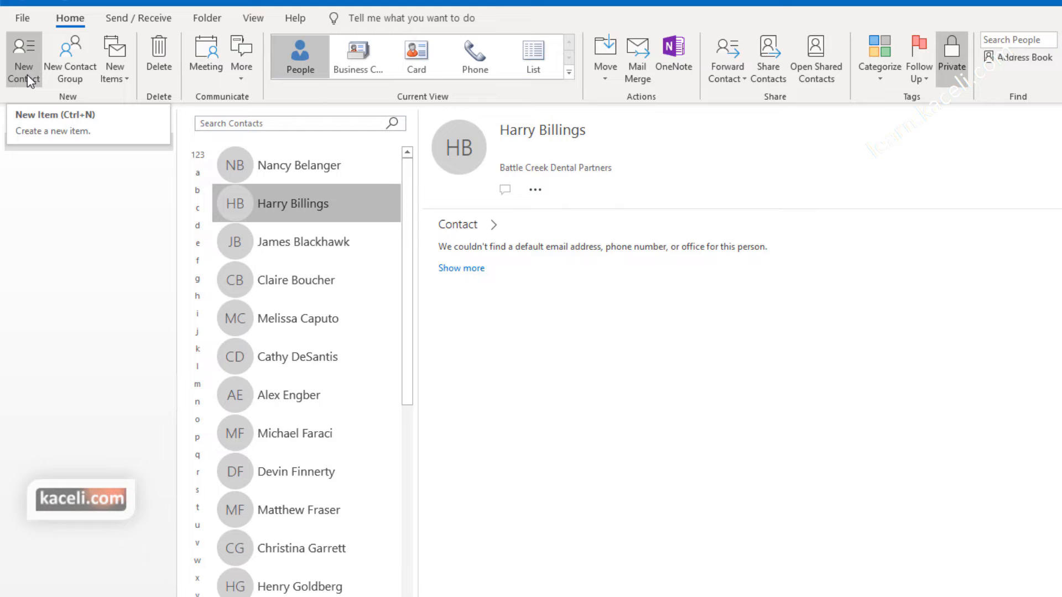
Create a new contact with the full name, company "Hubert inc.", job title "CEO" and the suggested Online Instructor e-mail.
{"action": "left_click", "coordinate": [29, 79]}
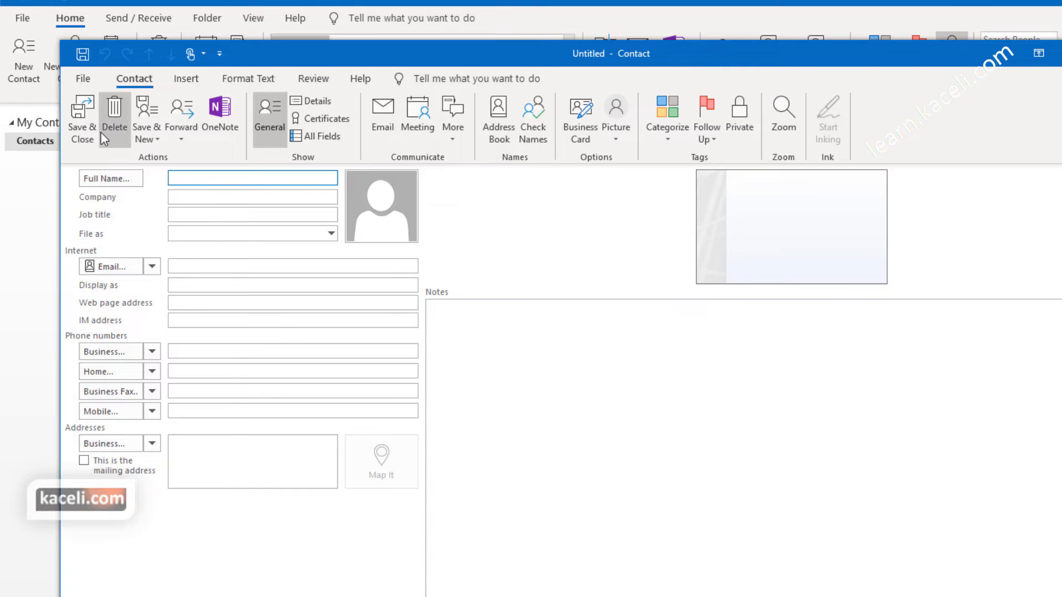
{"action": "type", "text": "Hubert Simms"}
{"action": "left_click", "coordinate": [209, 199]}
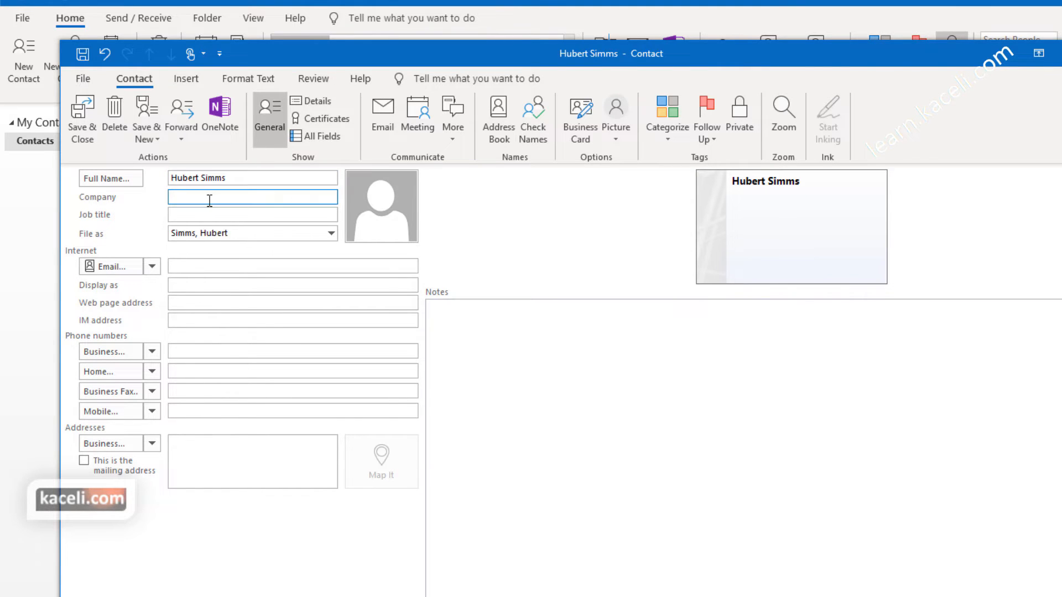
{"action": "type", "text": "Hubert inc."}
{"action": "left_click", "coordinate": [240, 212]}
{"action": "type", "text": "CEO"}
{"action": "left_click", "coordinate": [224, 265]}
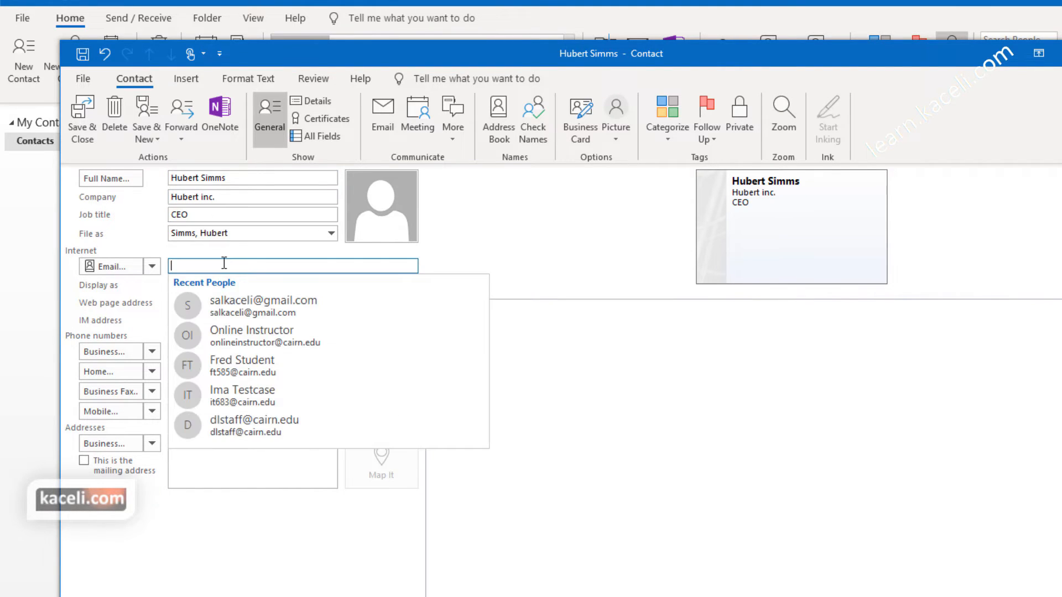
{"action": "left_click", "coordinate": [277, 336]}
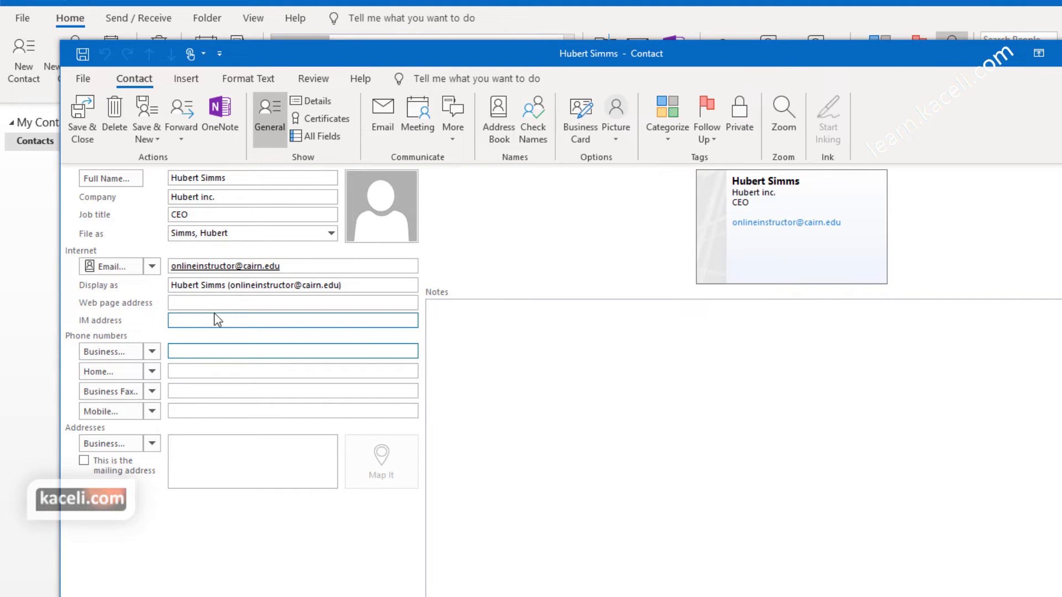
Fill in the contact's business phone number and address, and add a note about meeting at Times Square Plaza on 2/1/2020.
{"action": "left_click", "coordinate": [216, 305]}
{"action": "left_click", "coordinate": [199, 351]}
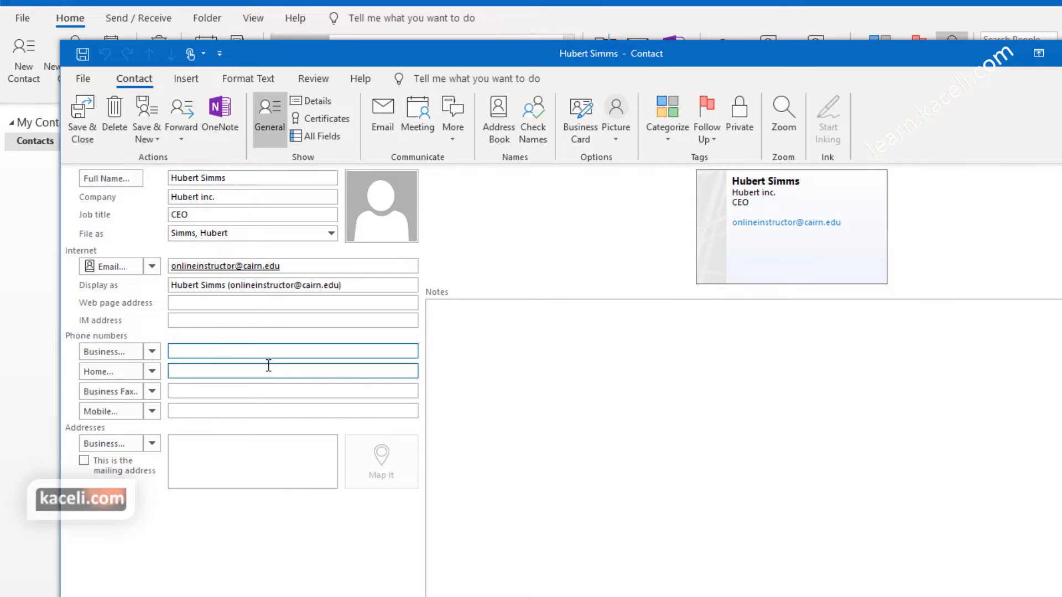
{"action": "left_click", "coordinate": [207, 373]}
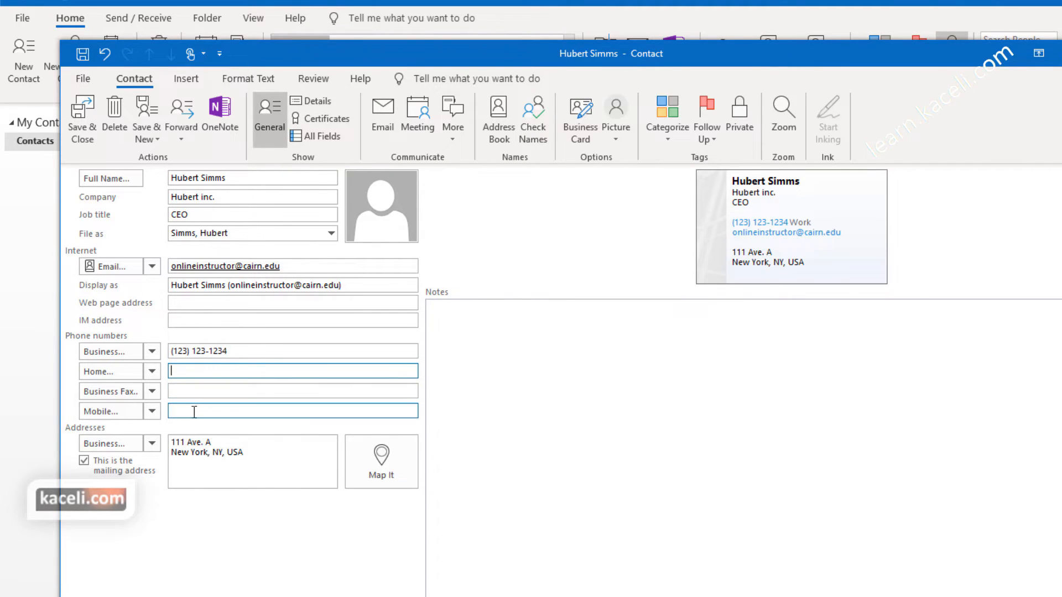
{"action": "left_click", "coordinate": [558, 353]}
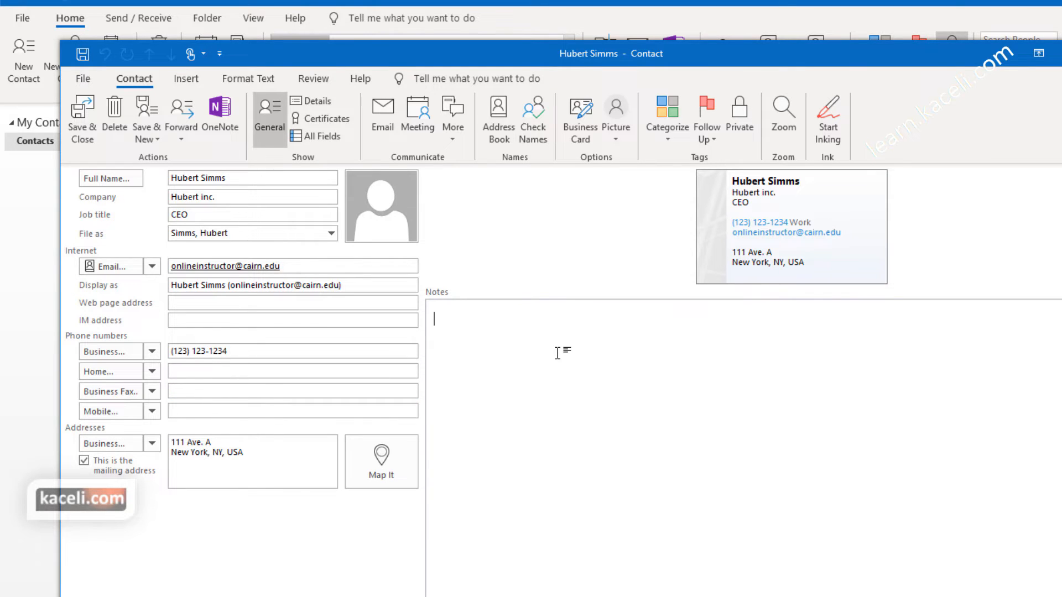
{"action": "type", "text": "Met with Hubert at Times Square Plaza on 2/1/2020."}
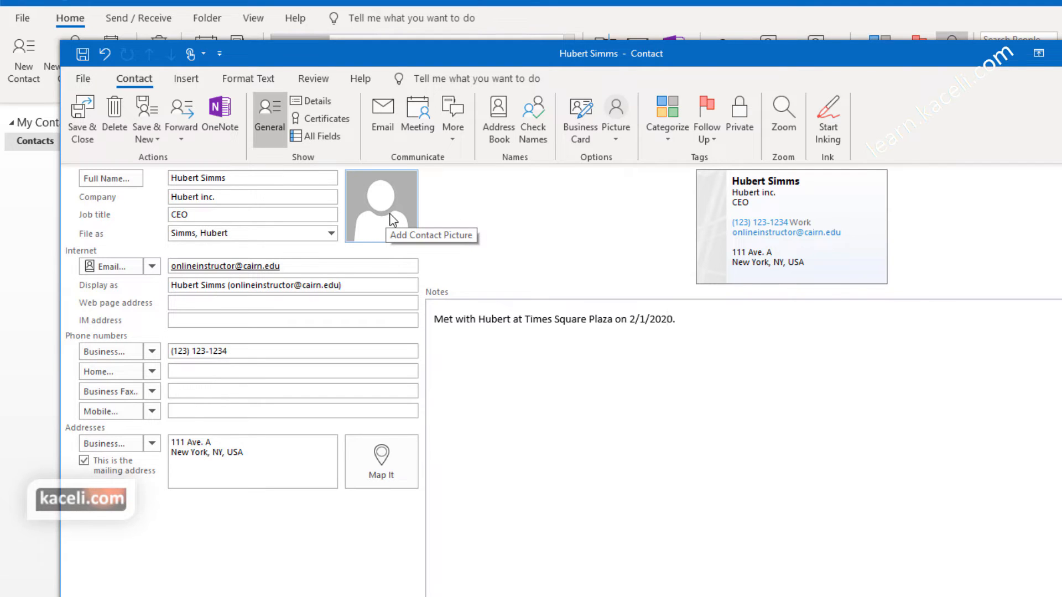
Add the portrait picture from the Downloads folder to the new contact, and save and close the contact.
{"action": "left_click", "coordinate": [392, 220]}
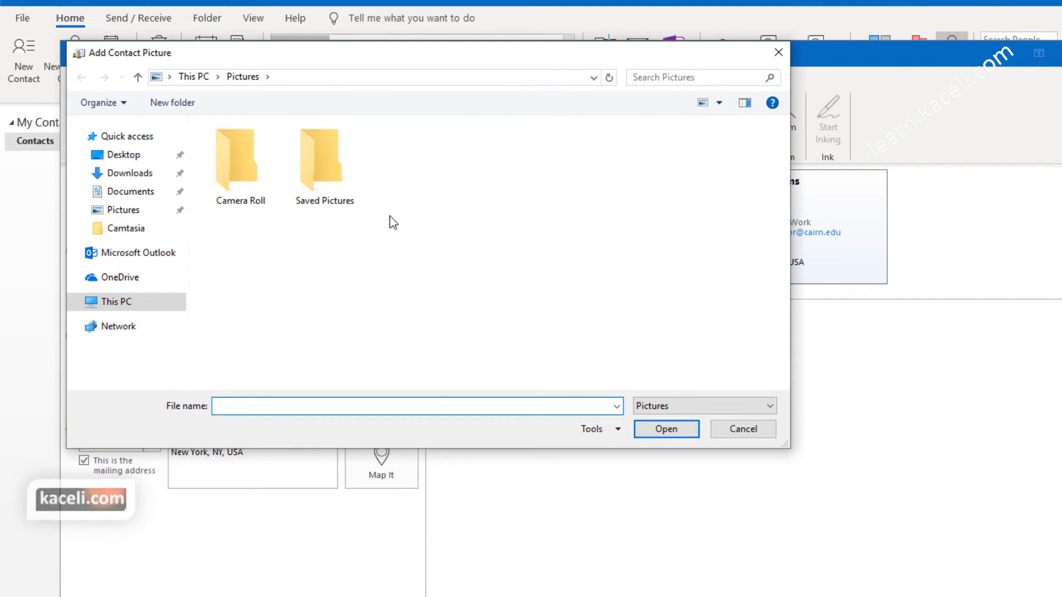
{"action": "left_click", "coordinate": [129, 175]}
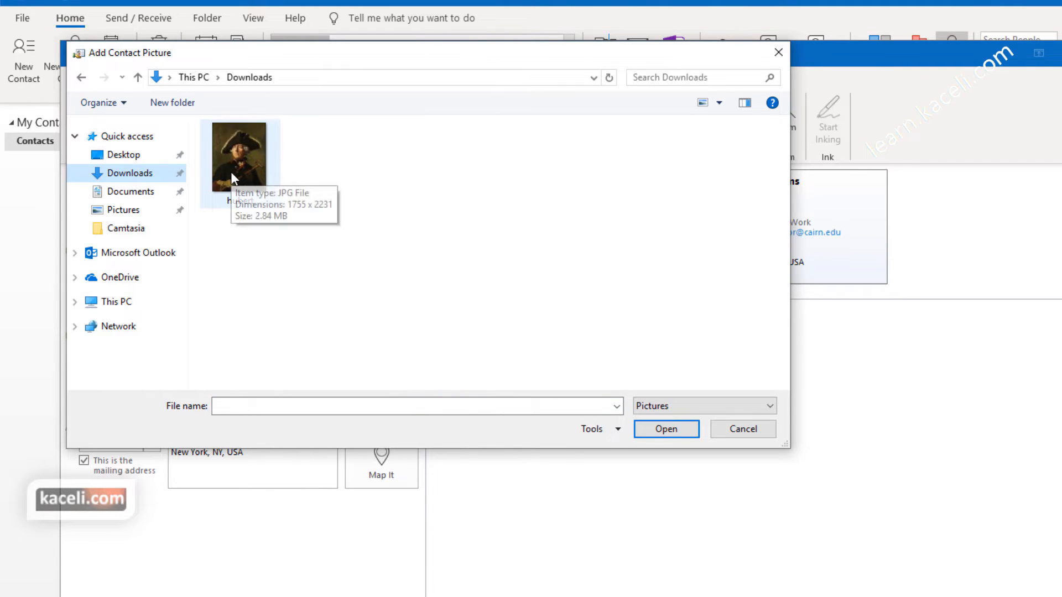
{"action": "left_click", "coordinate": [231, 171]}
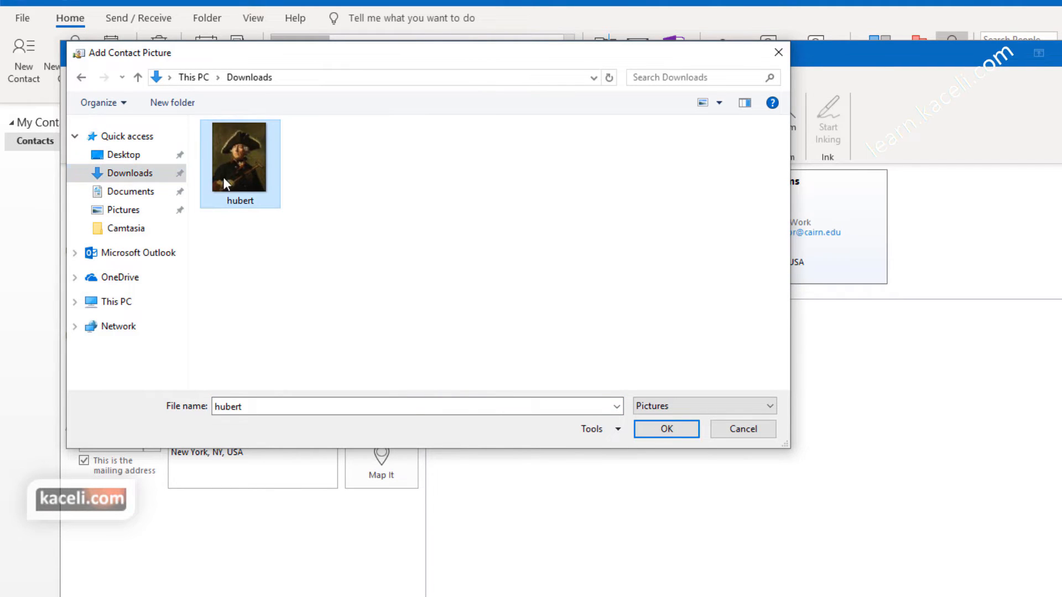
{"action": "left_click", "coordinate": [665, 437]}
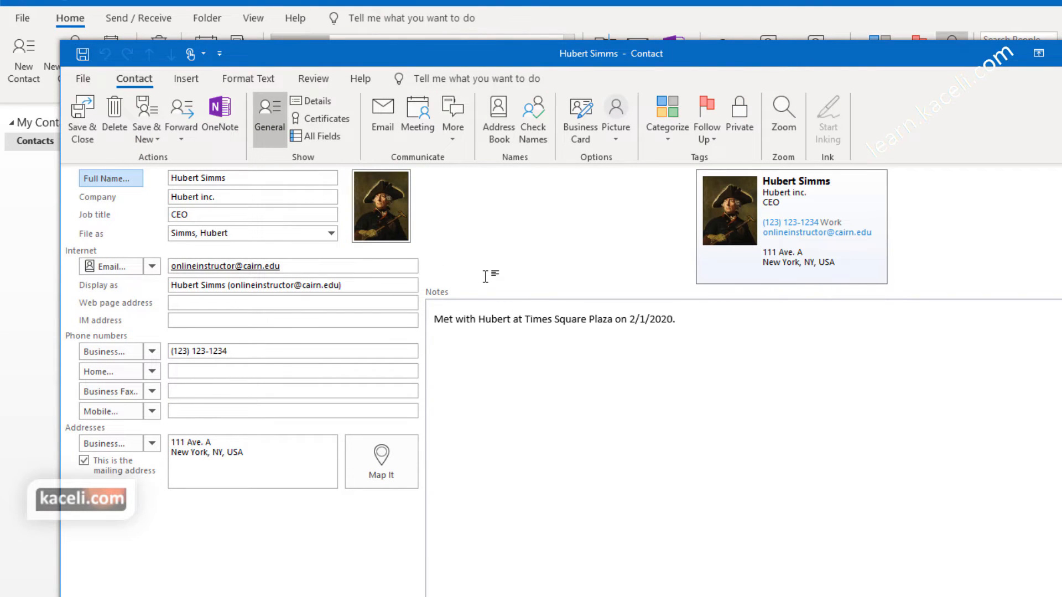
{"action": "left_click", "coordinate": [82, 119]}
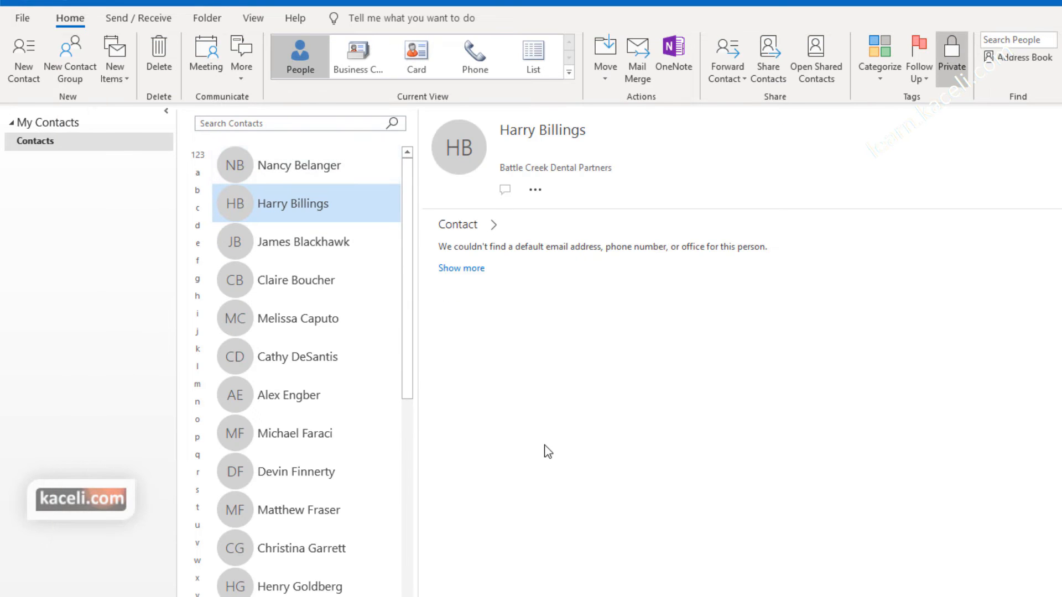
Find the newly created contact in the contacts list and open its details.
{"action": "scroll", "coordinate": [339, 477], "scroll_direction": "down", "scroll_amount": 6}
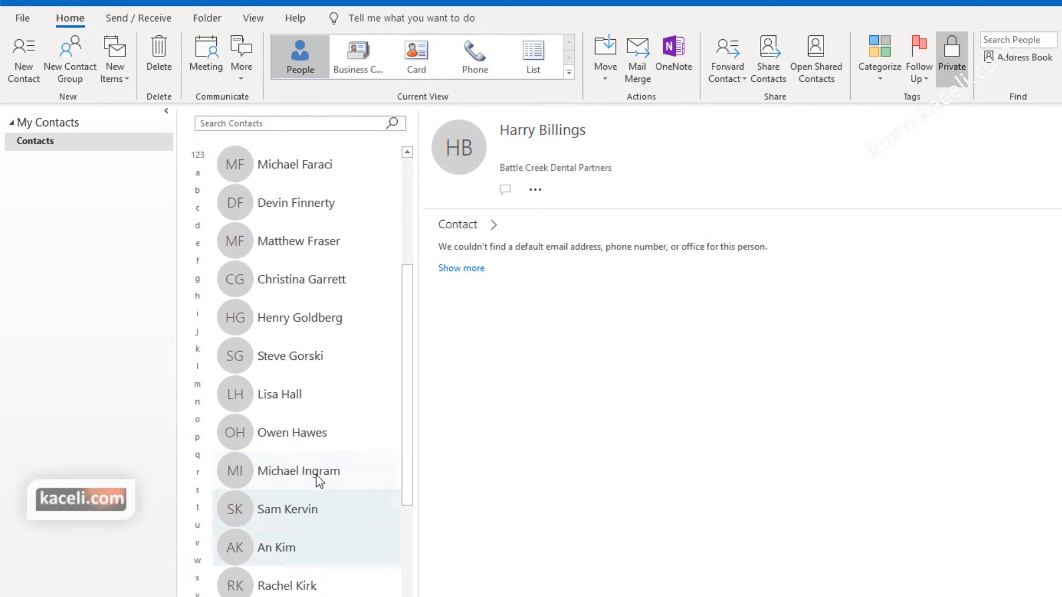
{"action": "scroll", "coordinate": [344, 466], "scroll_direction": "up", "scroll_amount": 1}
{"action": "scroll", "coordinate": [310, 471], "scroll_direction": "down", "scroll_amount": 3}
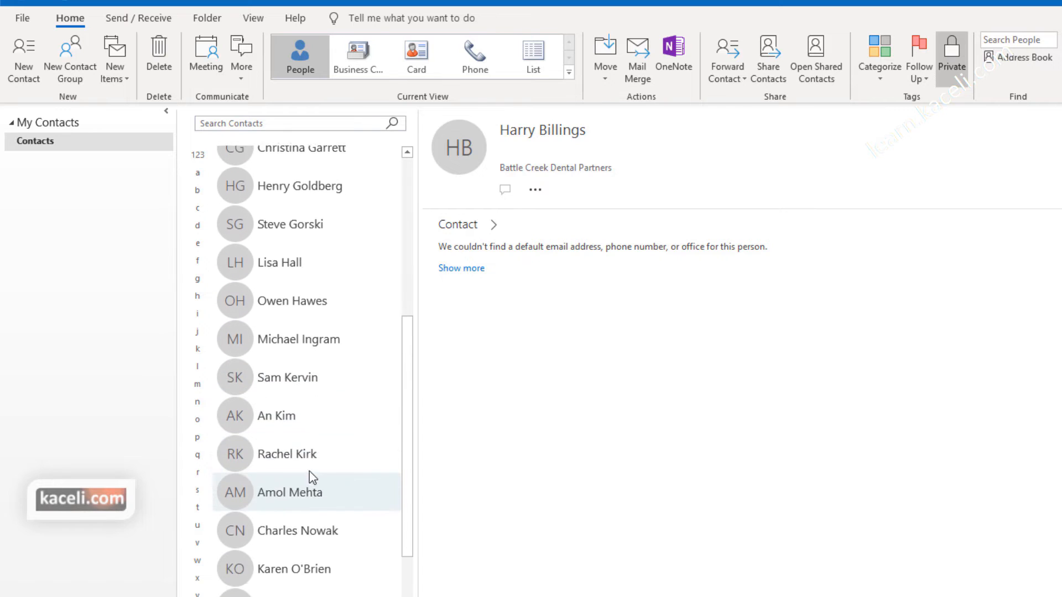
{"action": "scroll", "coordinate": [293, 495], "scroll_direction": "down", "scroll_amount": 2}
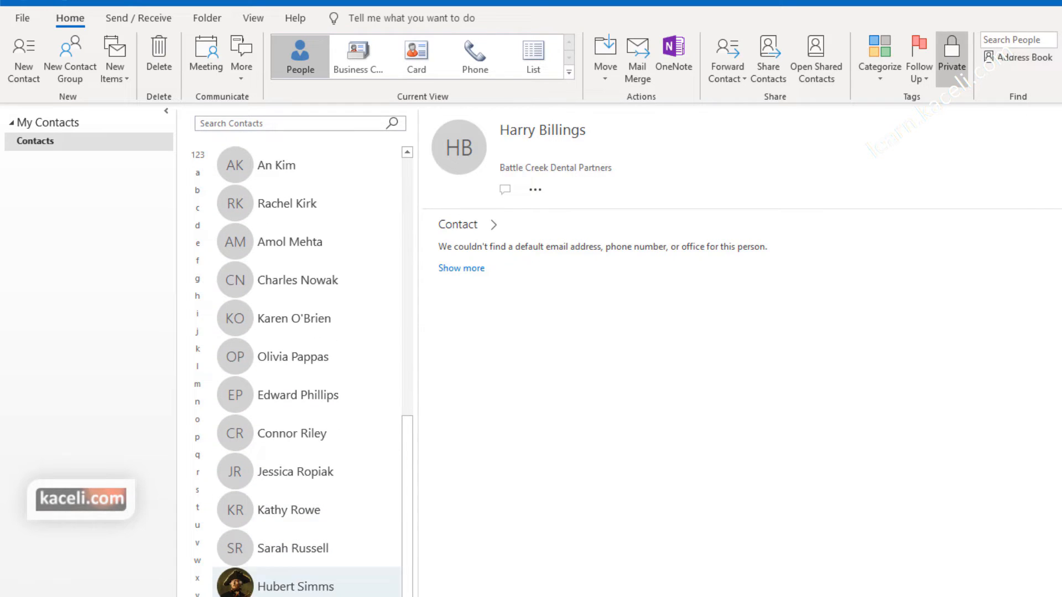
{"action": "left_click", "coordinate": [276, 587]}
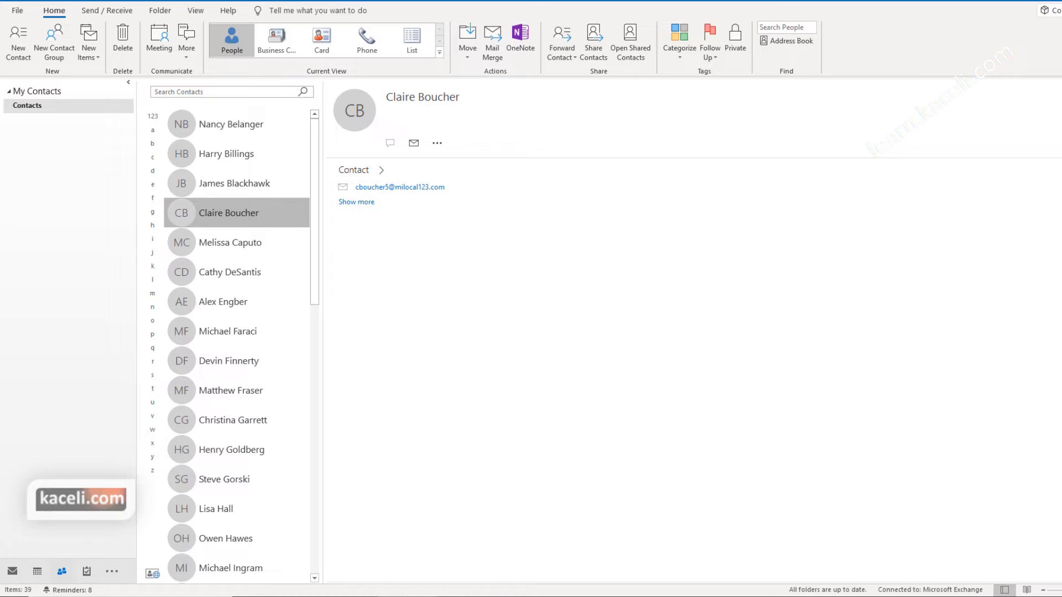
View the details of several contacts in the list, ending with the M. Grant Investment Company contact.
{"action": "mouse_move", "coordinate": [63, 574]}
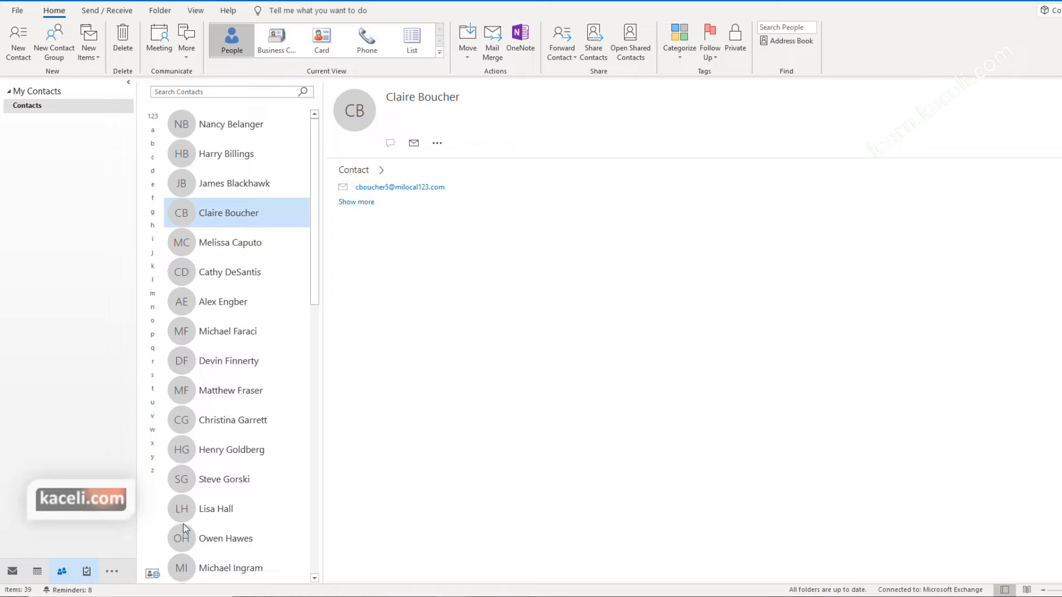
{"action": "left_click", "coordinate": [277, 188]}
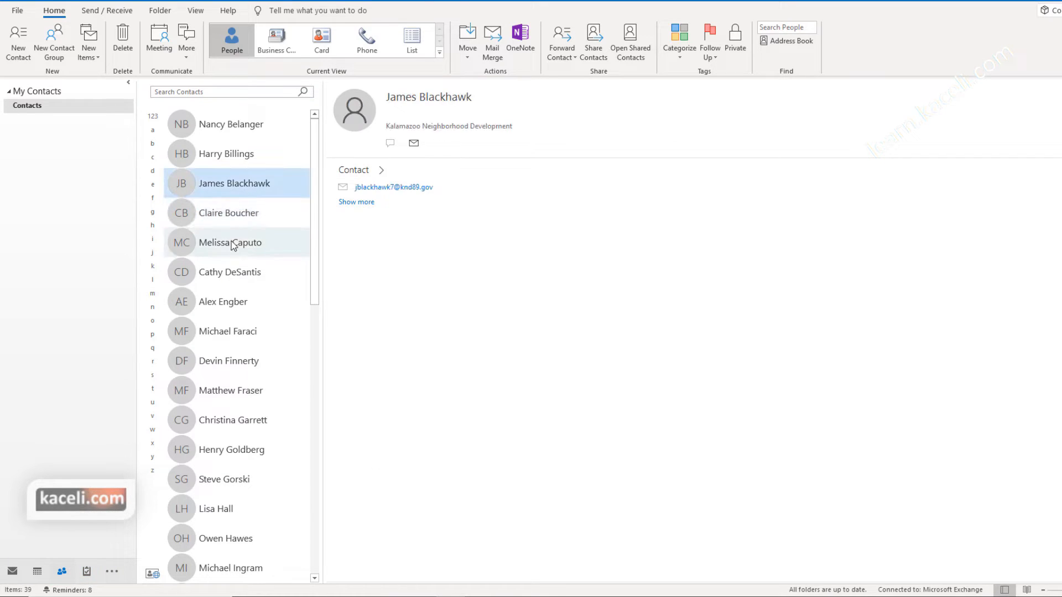
{"action": "left_click", "coordinate": [263, 242]}
{"action": "left_click", "coordinate": [225, 299]}
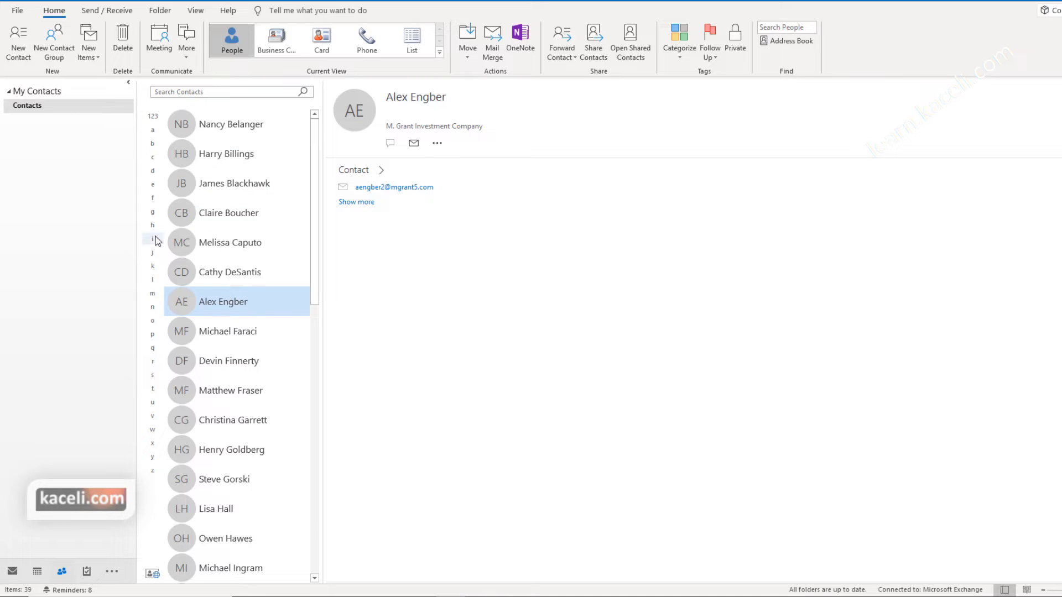
Start a new contact group and name it "New Faculty".
{"action": "left_click", "coordinate": [63, 61]}
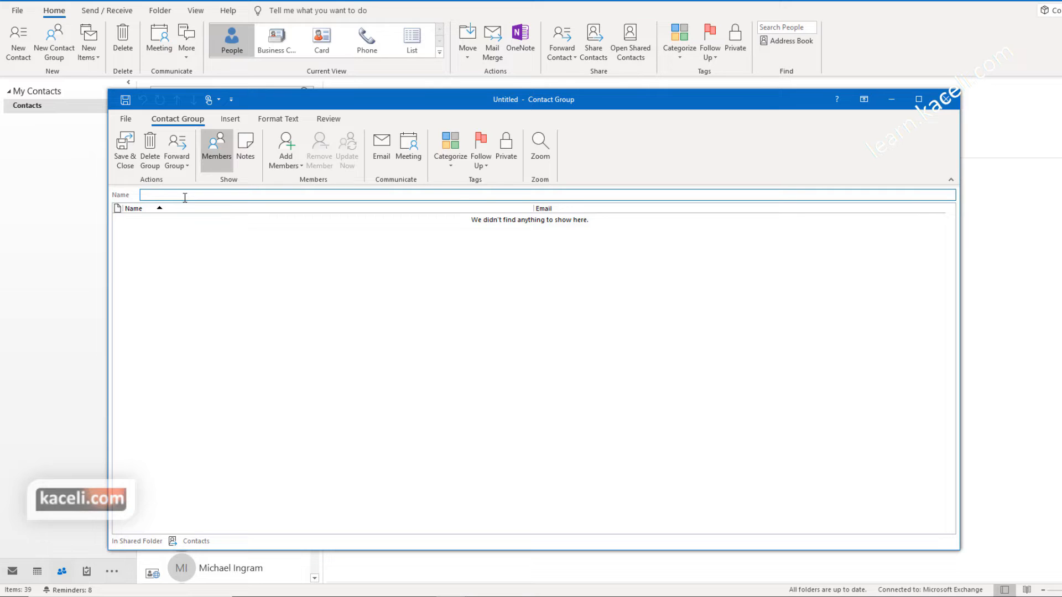
{"action": "type", "text": "New Faculty"}
{"action": "left_click", "coordinate": [234, 251]}
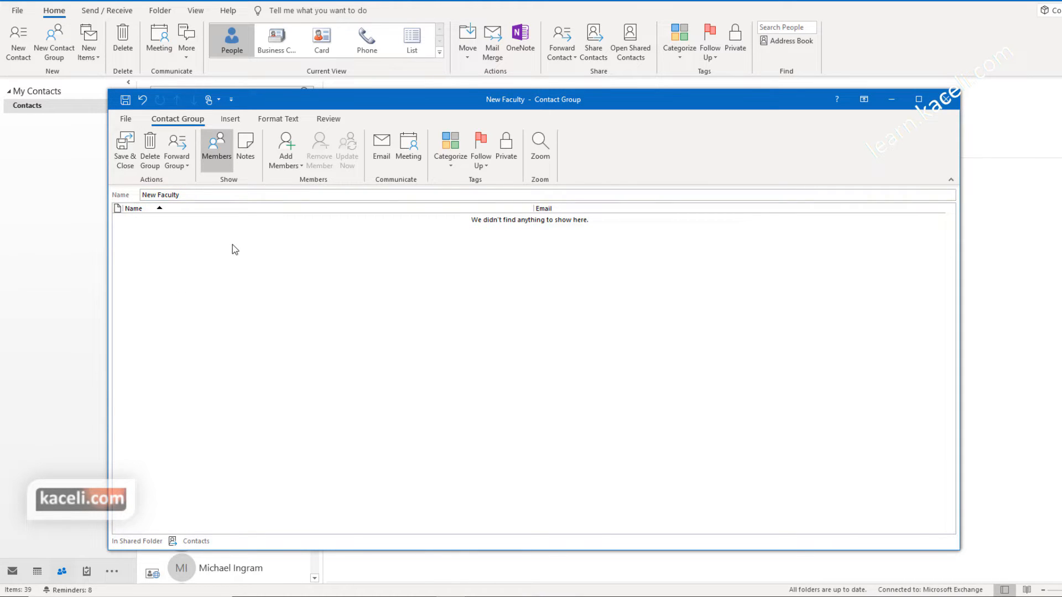
Search the Outlook contacts across more columns by the contact's surname and add the matching contact as a group member.
{"action": "left_click", "coordinate": [292, 166]}
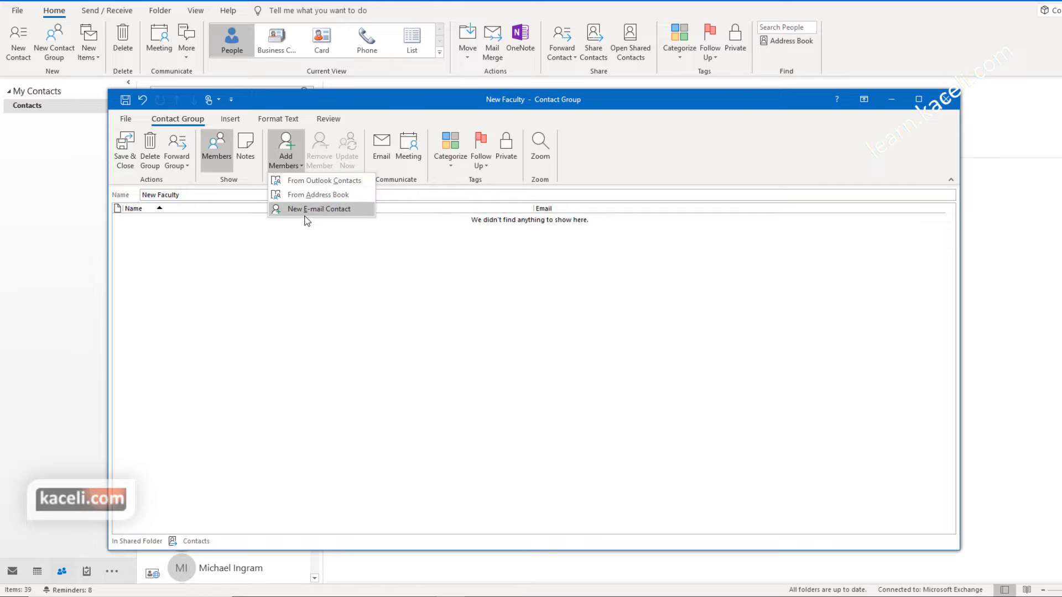
{"action": "left_click", "coordinate": [322, 182]}
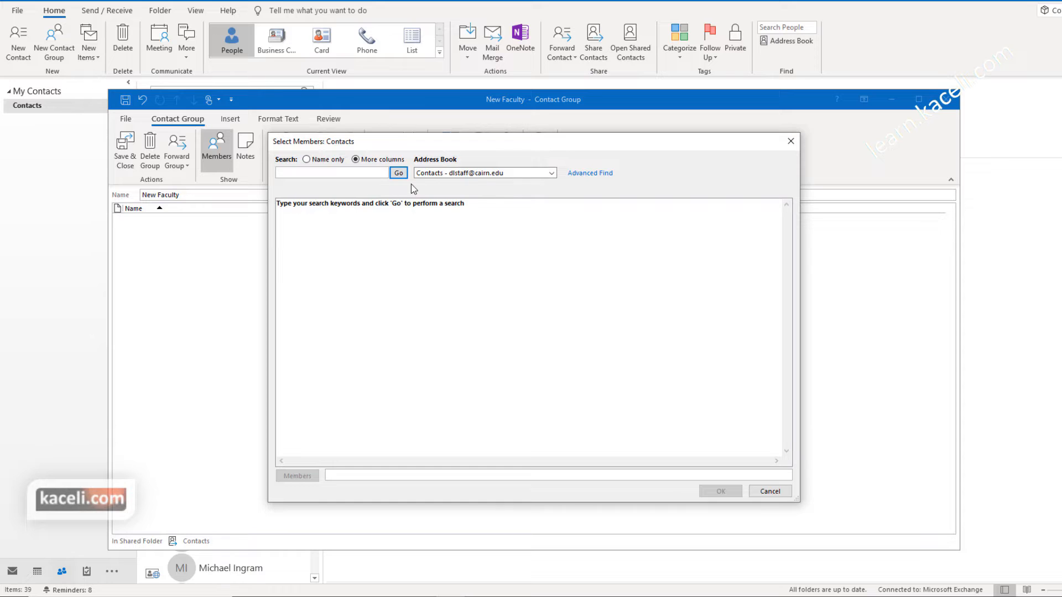
{"action": "left_click", "coordinate": [308, 160]}
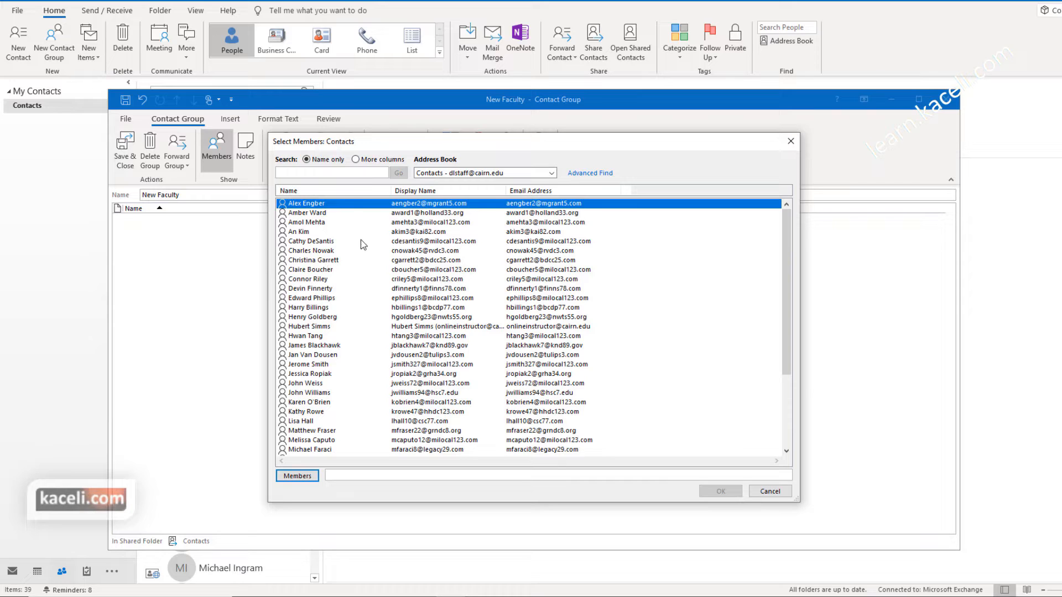
{"action": "left_click", "coordinate": [355, 160]}
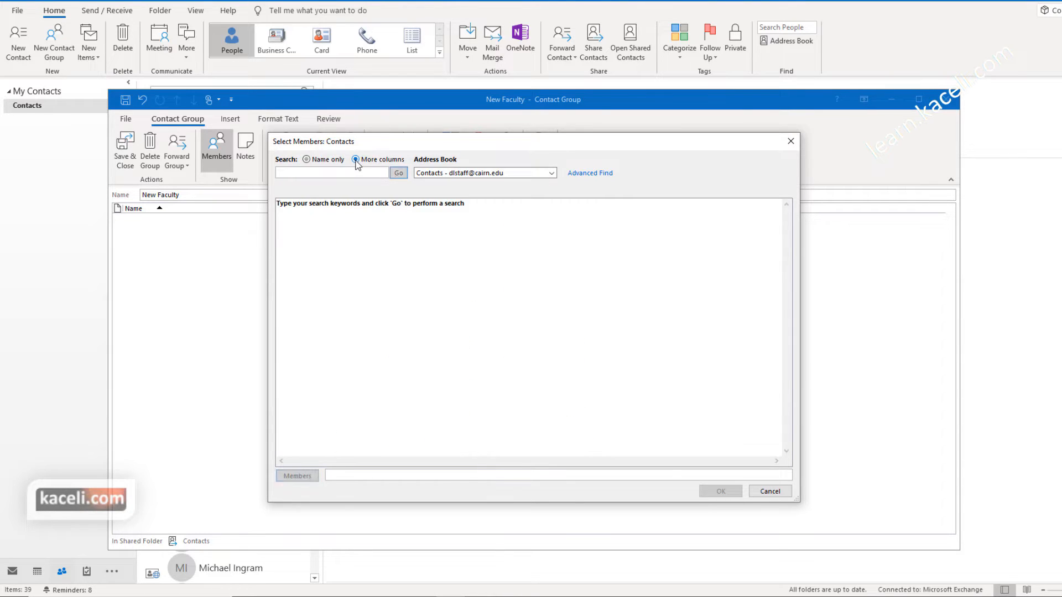
{"action": "left_click", "coordinate": [336, 172]}
{"action": "type", "text": "simms"}
{"action": "left_click", "coordinate": [398, 173]}
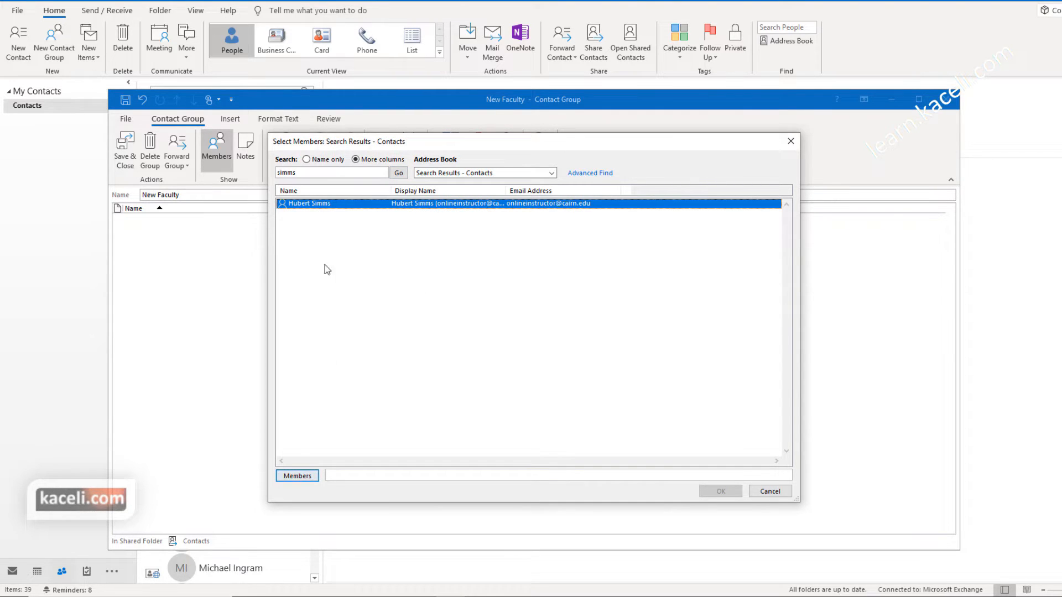
{"action": "double_click", "coordinate": [319, 207]}
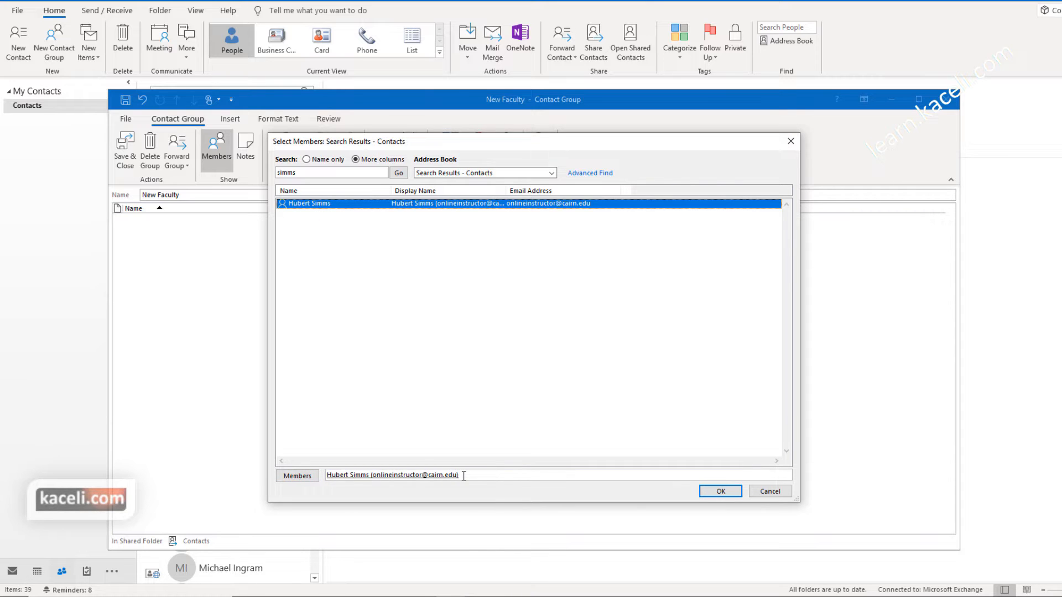
Add seven more contacts from the name-only contact list to the New Faculty group, and save and close the group.
{"action": "left_click", "coordinate": [306, 160]}
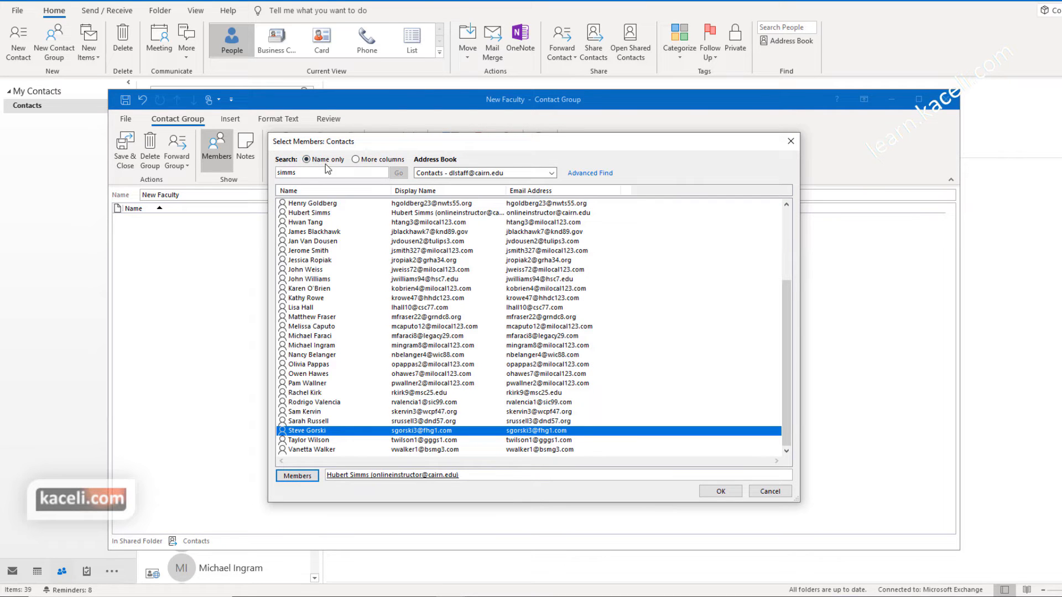
{"action": "scroll", "coordinate": [359, 321], "scroll_direction": "up", "scroll_amount": 4}
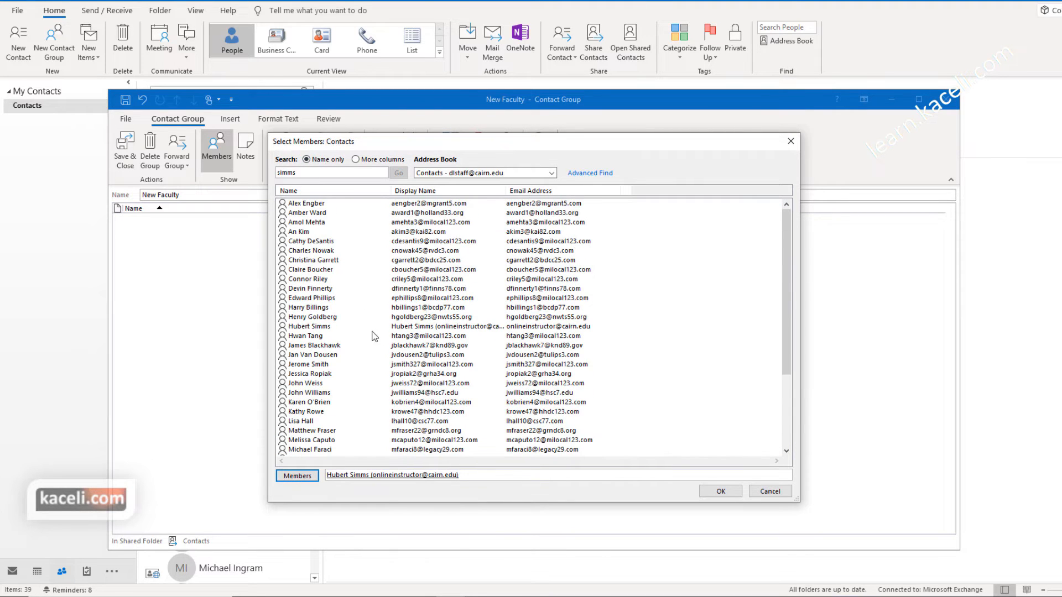
{"action": "left_click", "coordinate": [312, 242]}
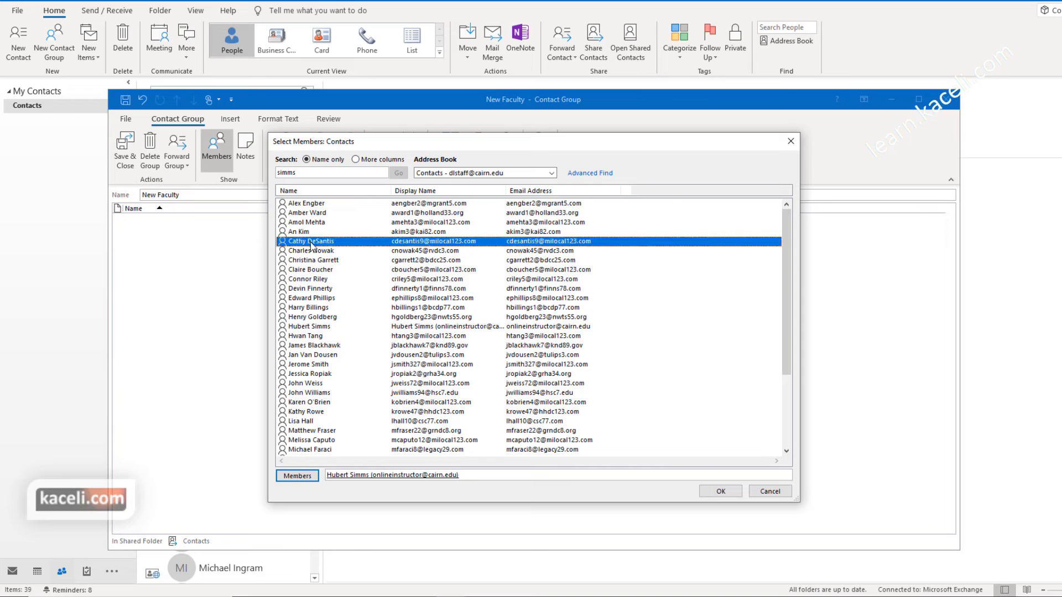
{"action": "left_click", "coordinate": [318, 280], "text": "ctrl"}
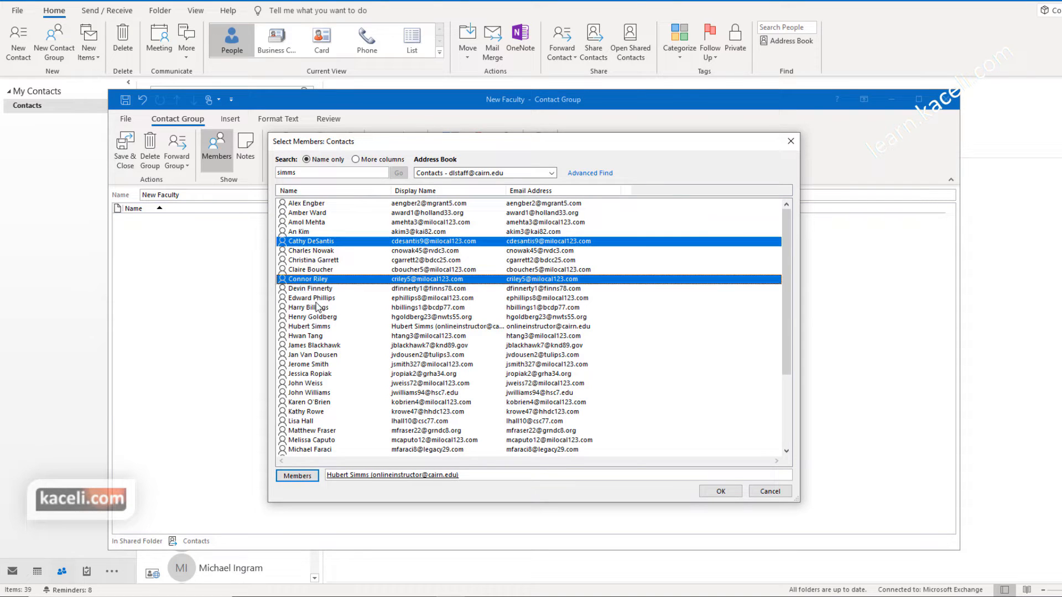
{"action": "left_click", "coordinate": [314, 317], "text": "ctrl"}
{"action": "left_click", "coordinate": [319, 355], "text": "ctrl"}
{"action": "left_click", "coordinate": [319, 383], "text": "ctrl"}
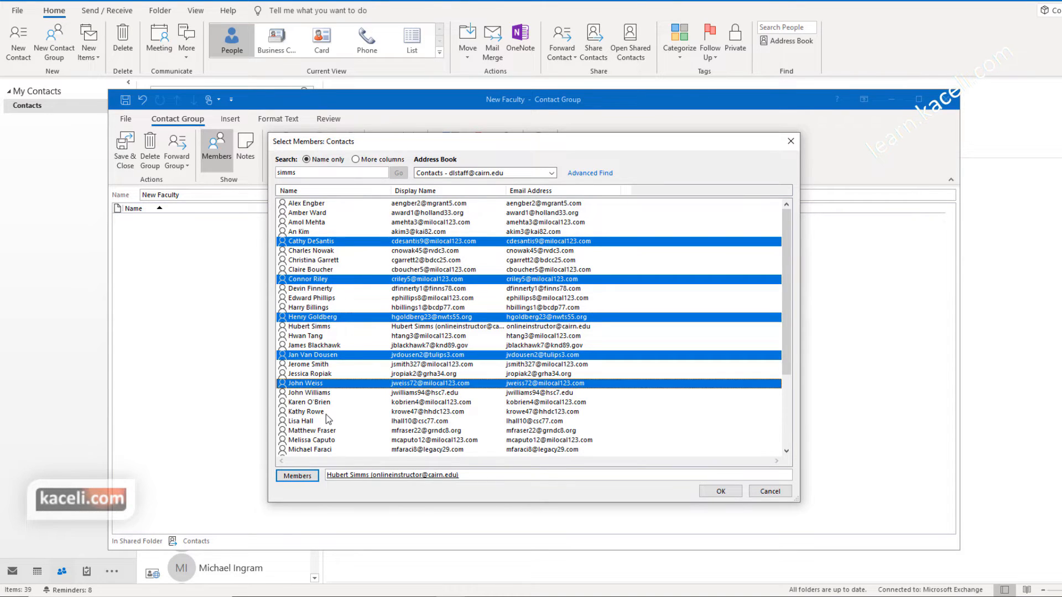
{"action": "left_click", "coordinate": [322, 412], "text": "ctrl"}
{"action": "left_click", "coordinate": [313, 432], "text": "ctrl"}
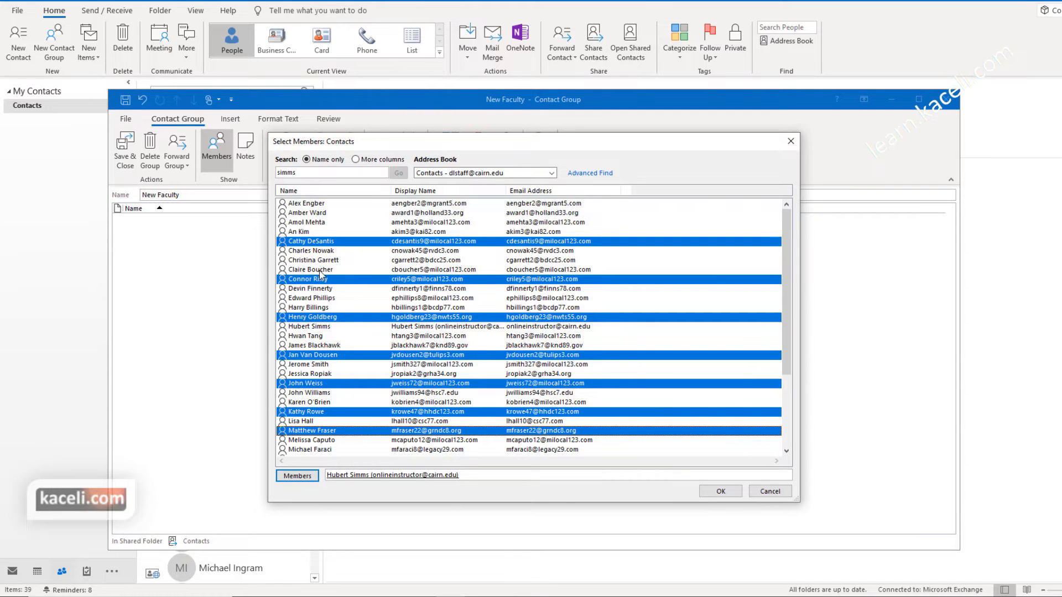
{"action": "left_click", "coordinate": [297, 477]}
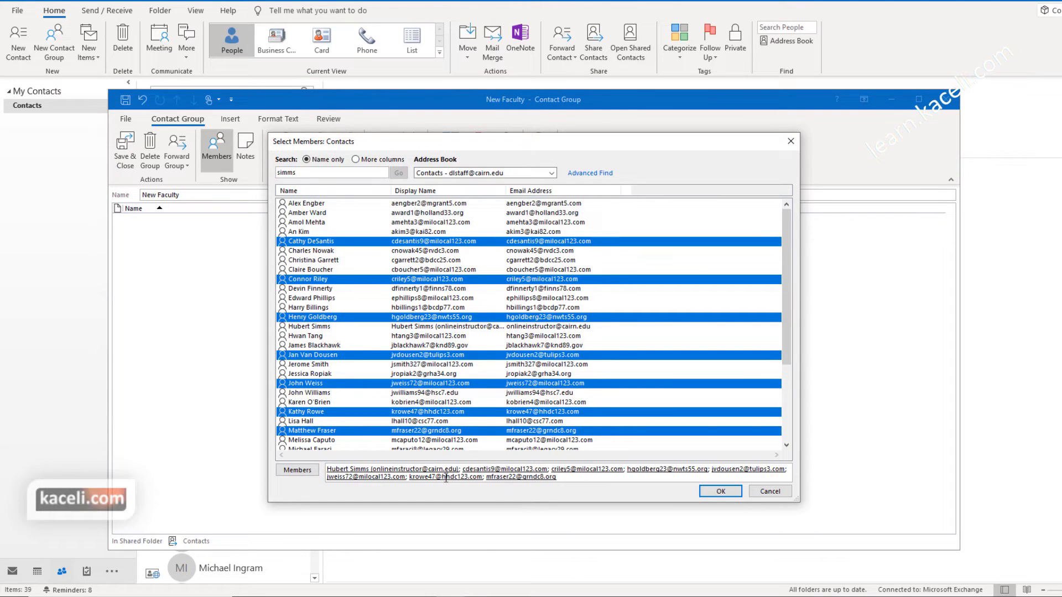
{"action": "left_click", "coordinate": [719, 492]}
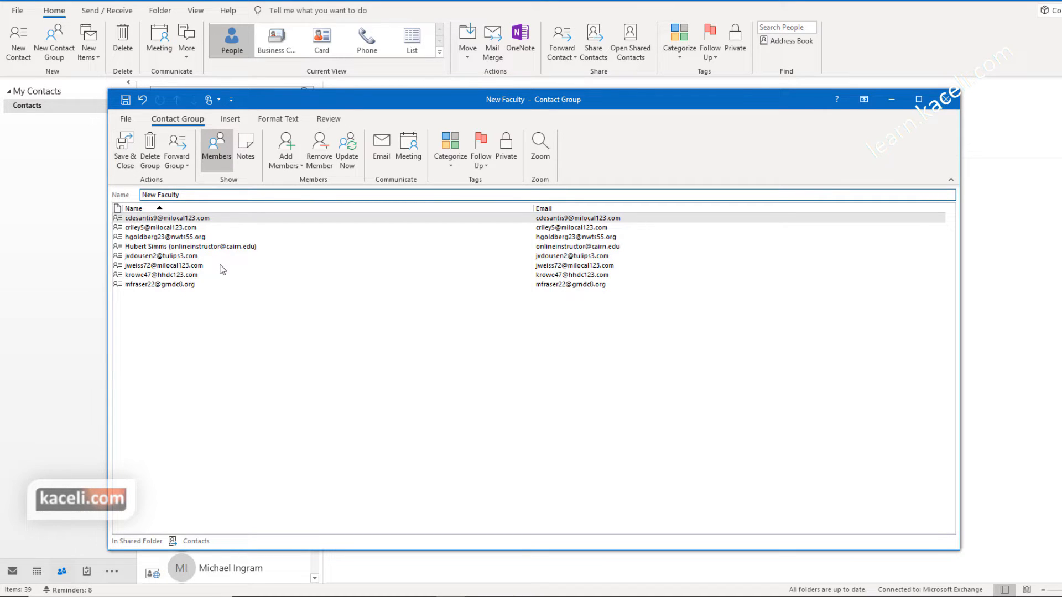
{"action": "left_click", "coordinate": [128, 161]}
Search the contacts for "new" and view the full member list of the New Faculty group.
{"action": "scroll", "coordinate": [238, 393], "scroll_direction": "down", "scroll_amount": 2}
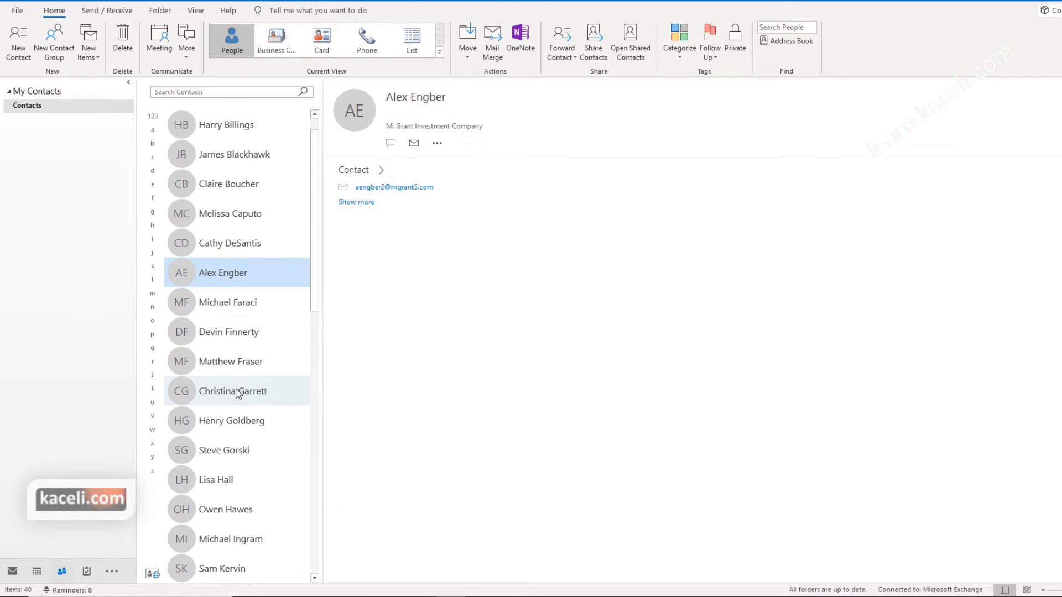
{"action": "scroll", "coordinate": [237, 393], "scroll_direction": "down", "scroll_amount": 5}
{"action": "scroll", "coordinate": [257, 379], "scroll_direction": "up", "scroll_amount": 5}
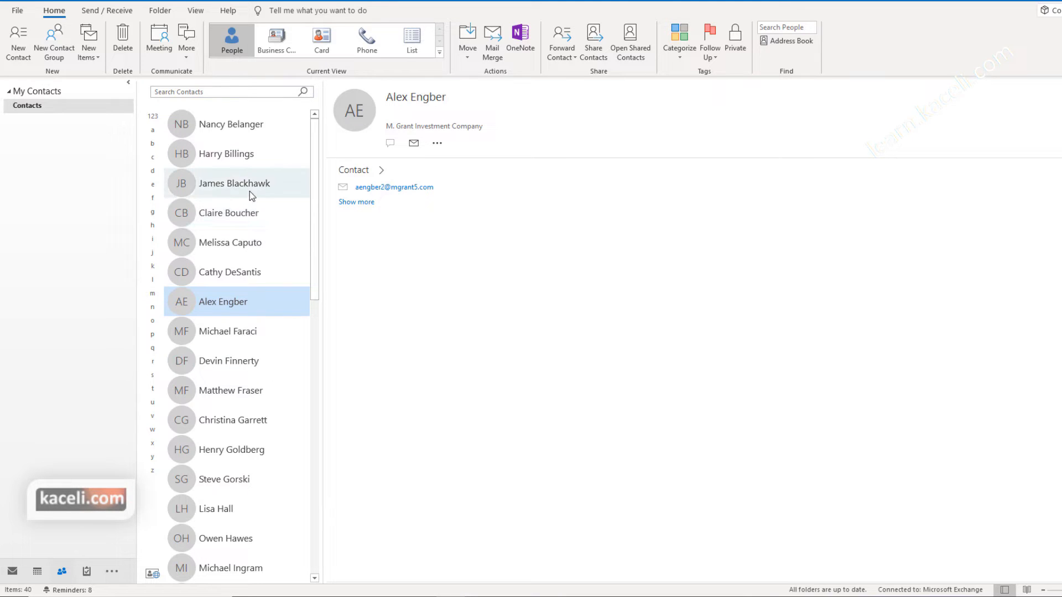
{"action": "left_click", "coordinate": [224, 91]}
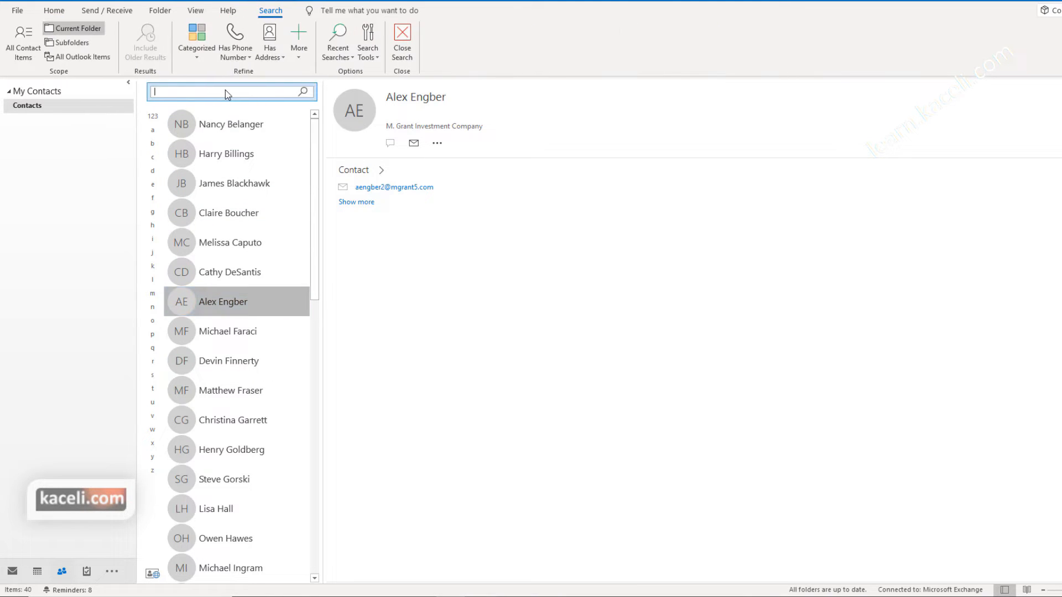
{"action": "type", "text": "new"}
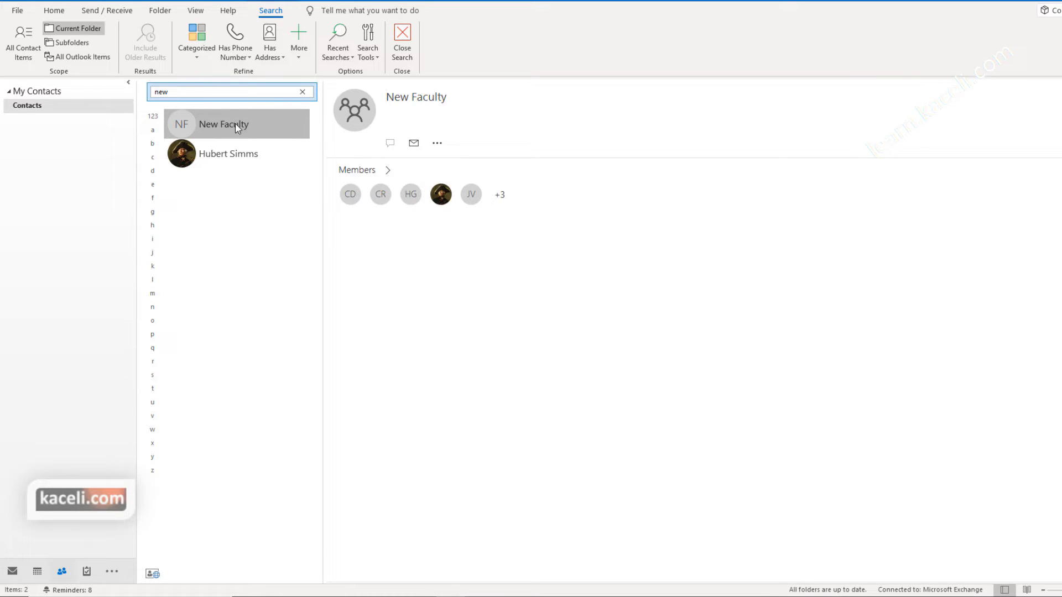
{"action": "left_click", "coordinate": [359, 170]}
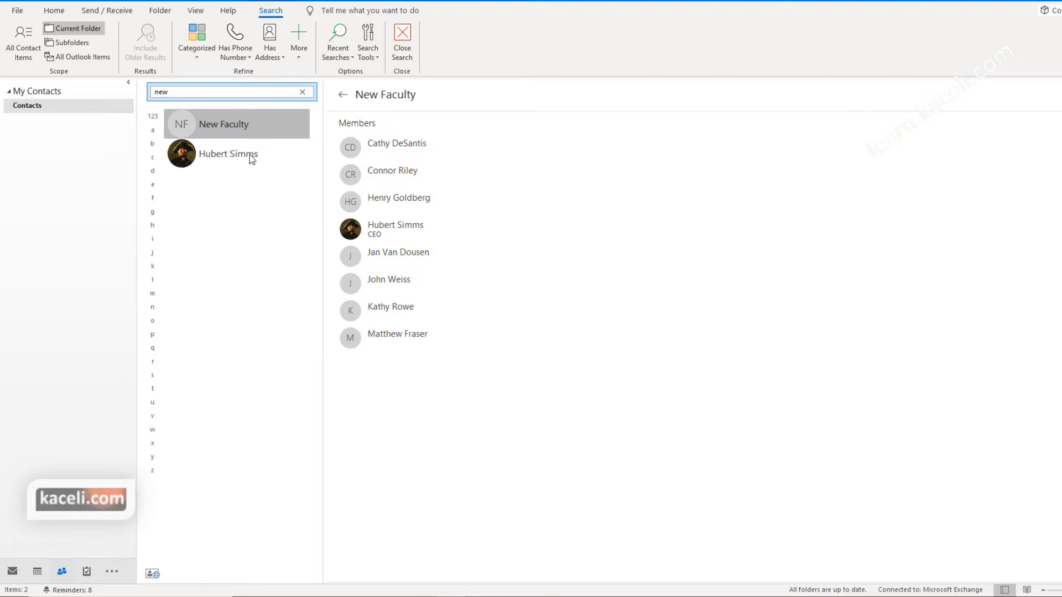
Add Online Instructor and a new e-mail contact with display name and e-mail address to the New Faculty group, and save and close it.
{"action": "double_click", "coordinate": [227, 124]}
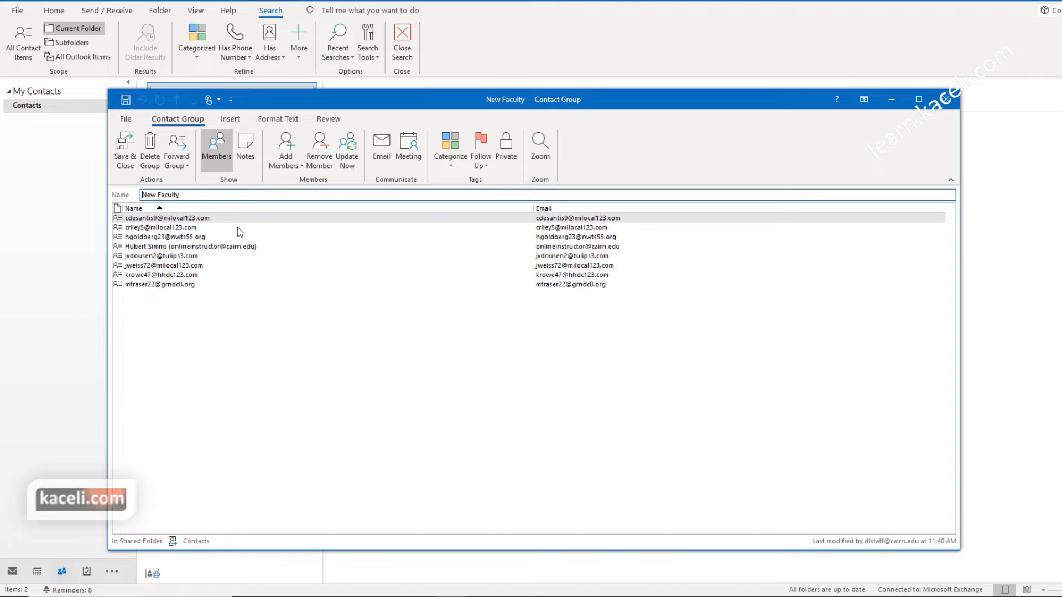
{"action": "left_click", "coordinate": [295, 167]}
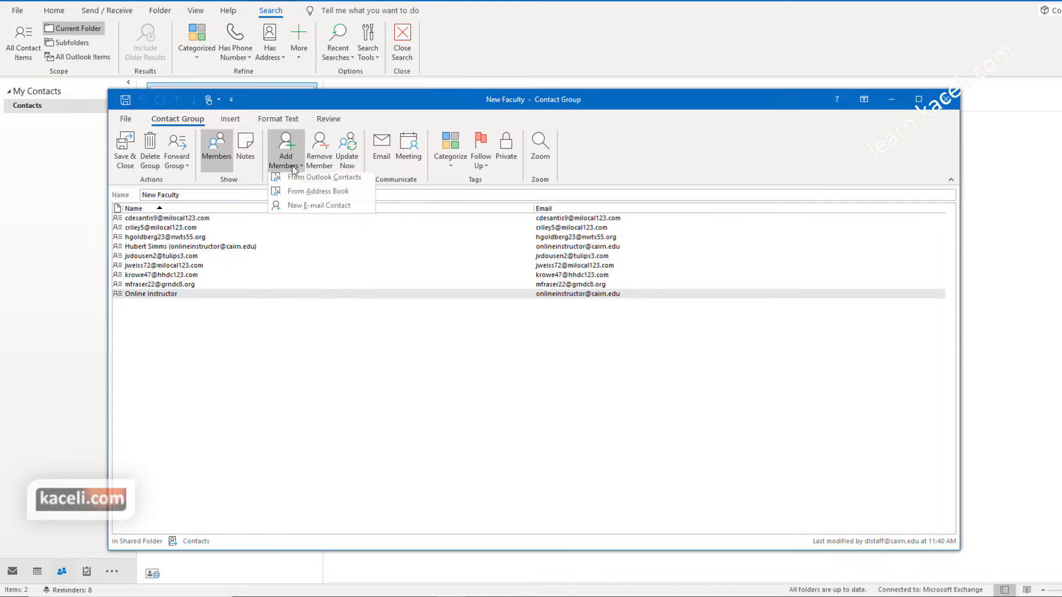
{"action": "left_click", "coordinate": [301, 208]}
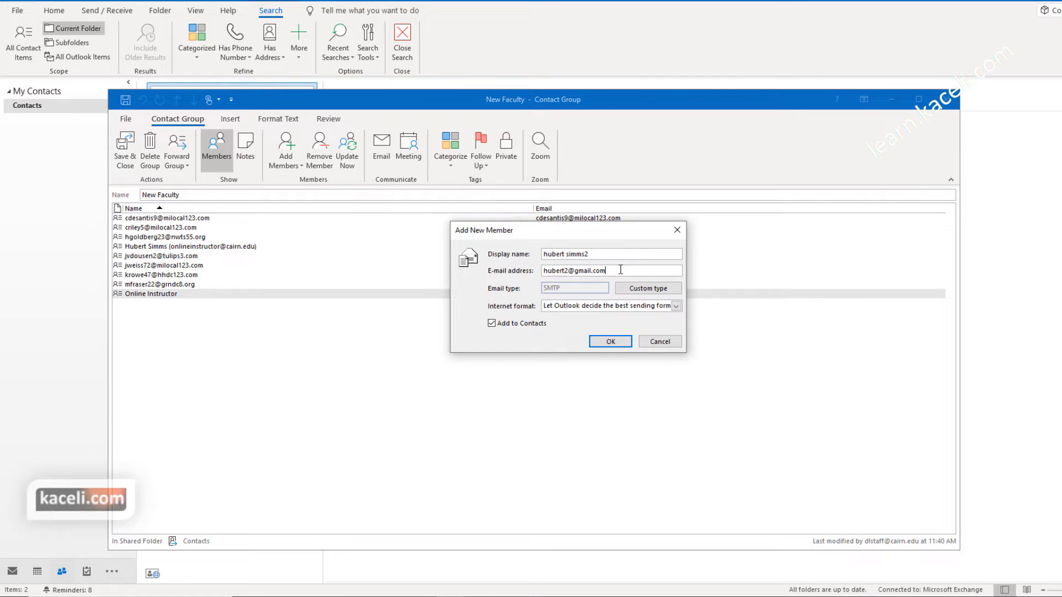
{"action": "left_click", "coordinate": [615, 343]}
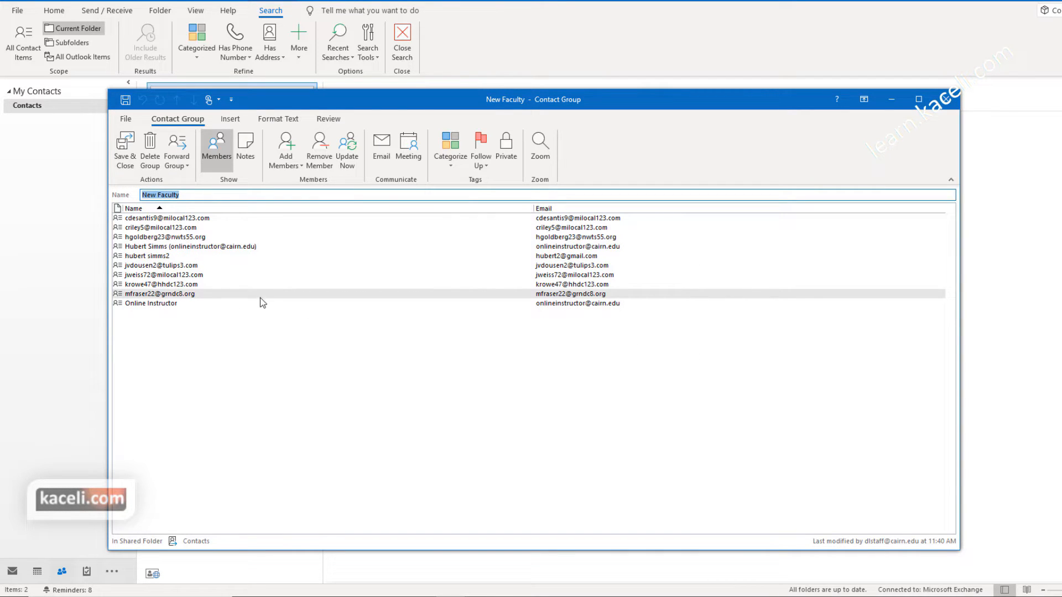
{"action": "left_click", "coordinate": [125, 149]}
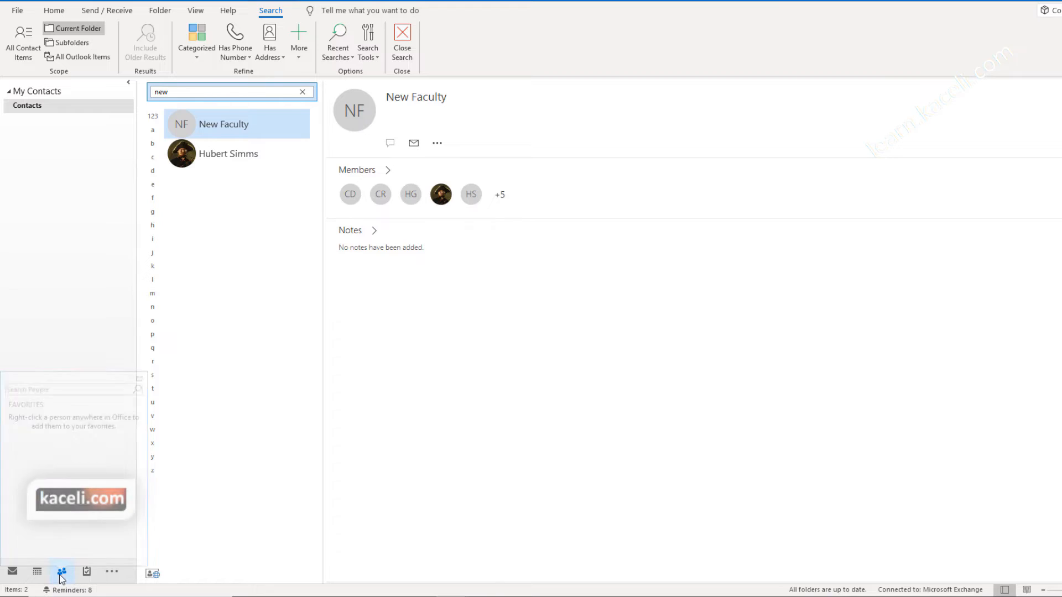
Send the New Faculty group an email with subject "New Semester tasks" and body "Please ....", and close the group window.
{"action": "double_click", "coordinate": [222, 128]}
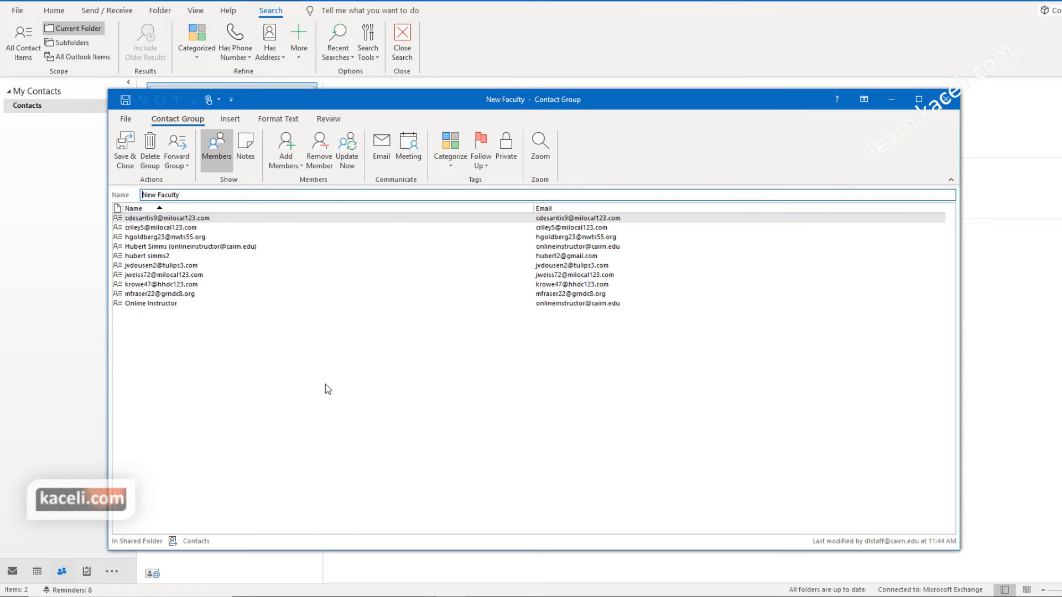
{"action": "left_click", "coordinate": [381, 154]}
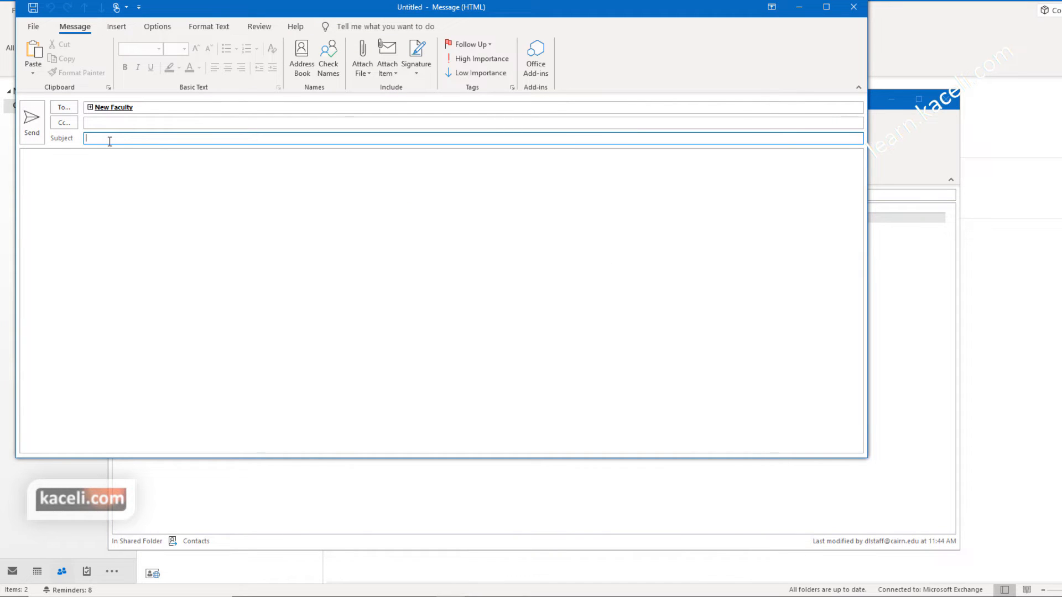
{"action": "type", "text": "fdf"}
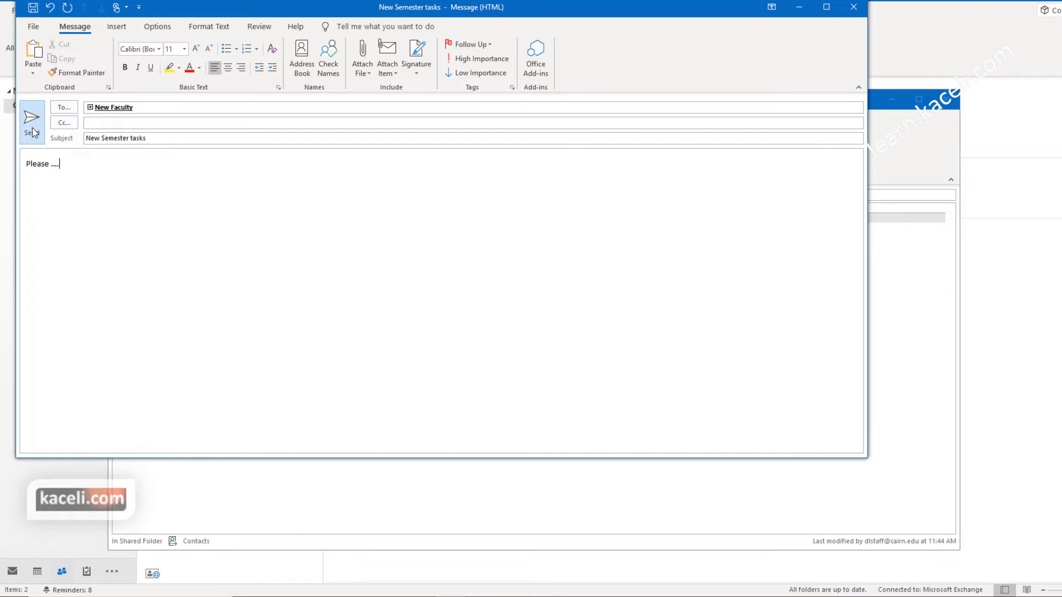
{"action": "left_click", "coordinate": [32, 131]}
{"action": "left_click", "coordinate": [948, 102]}
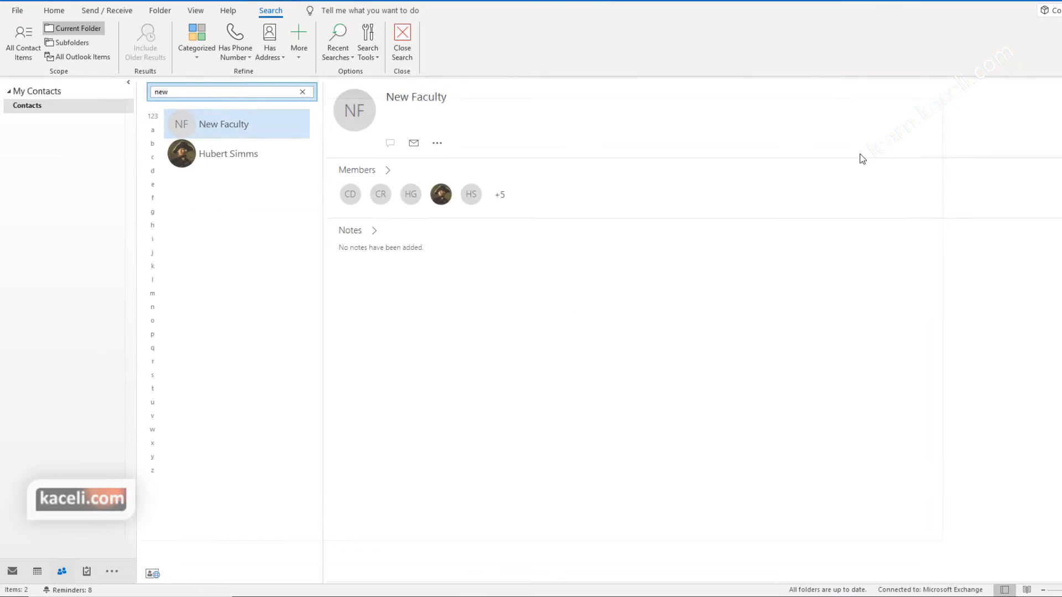
Switch to the mailbox and start a new email message, ready for entering its recipient.
{"action": "left_click", "coordinate": [78, 440]}
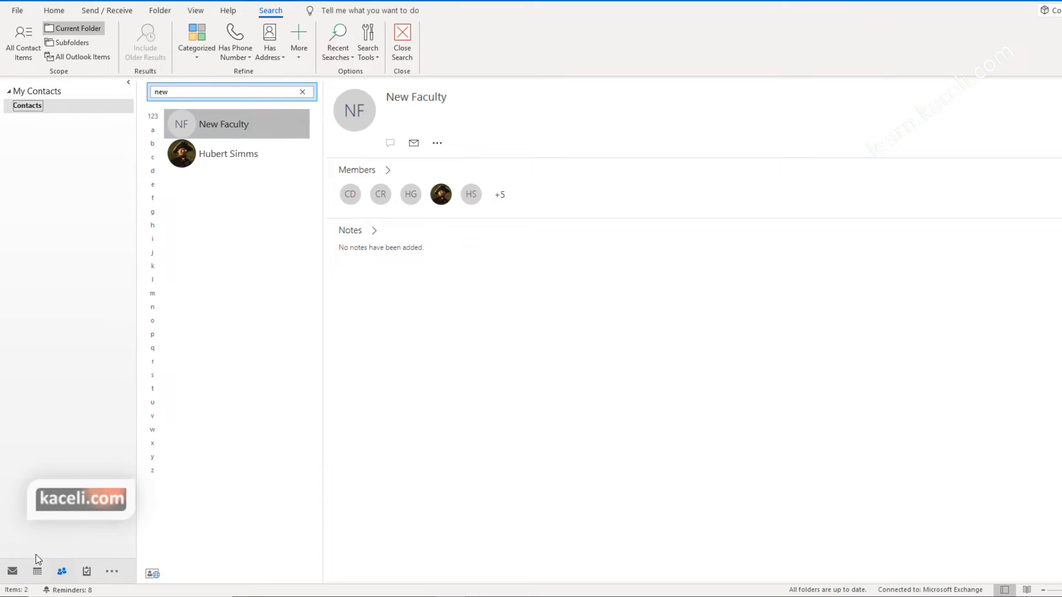
{"action": "left_click", "coordinate": [13, 572]}
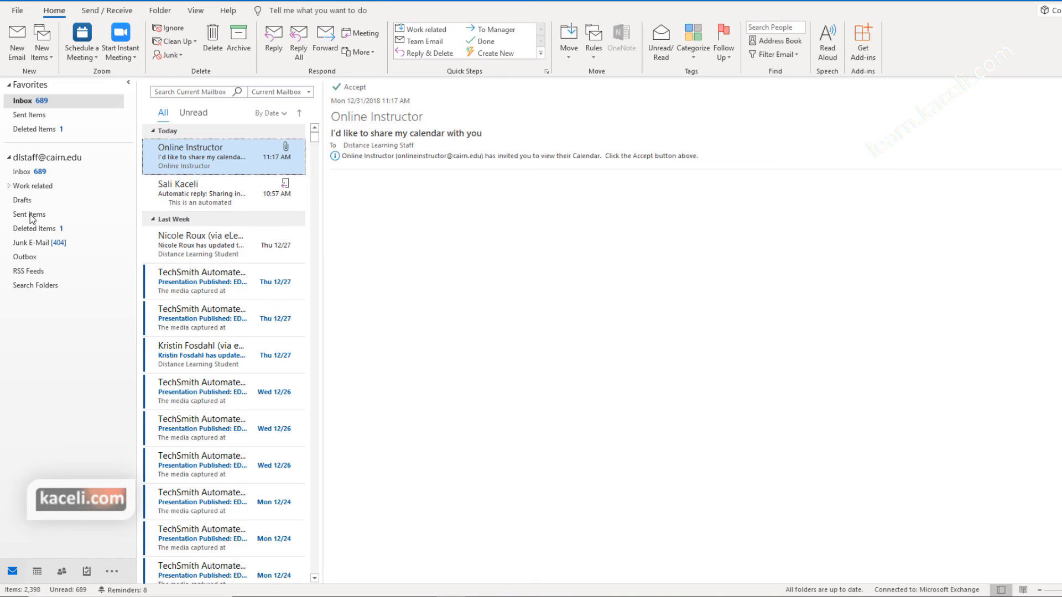
{"action": "left_click", "coordinate": [17, 40]}
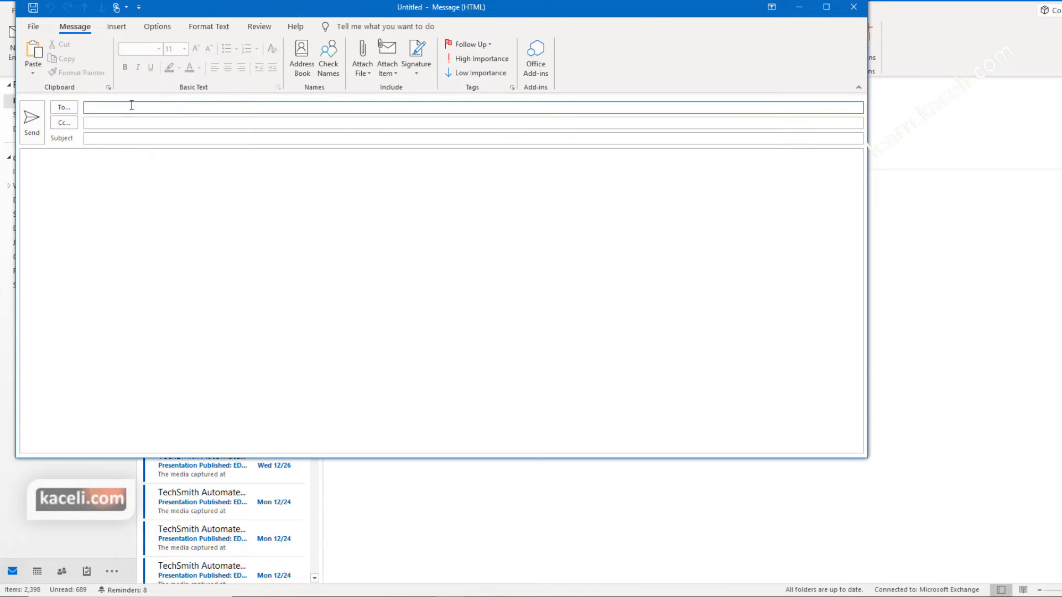
{"action": "left_click", "coordinate": [117, 108]}
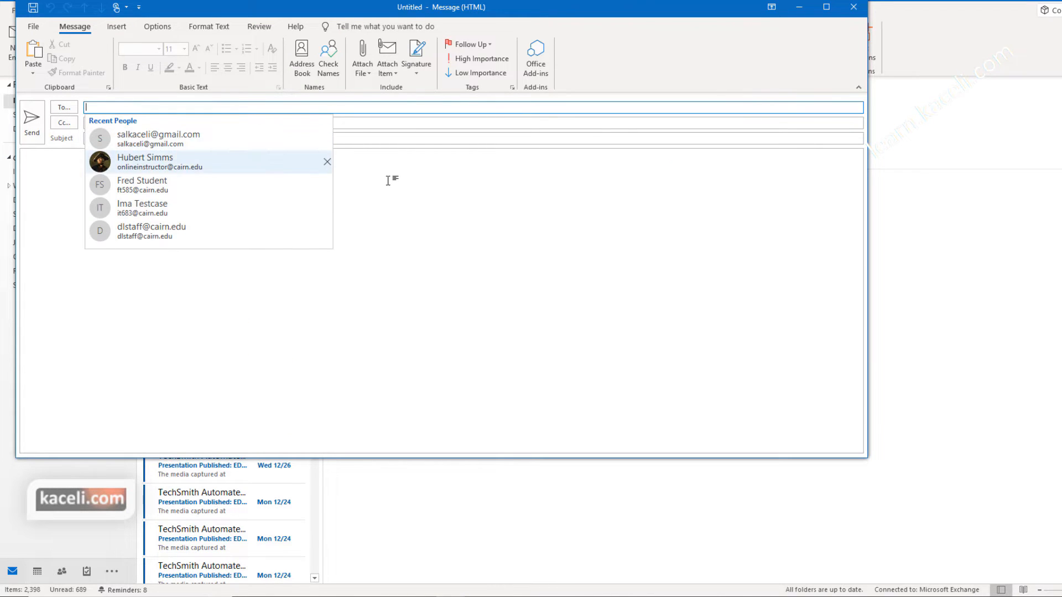
Enter "new" as the message recipient and remove the New Faculty entry from the recent people suggestions.
{"action": "type", "text": "n"}
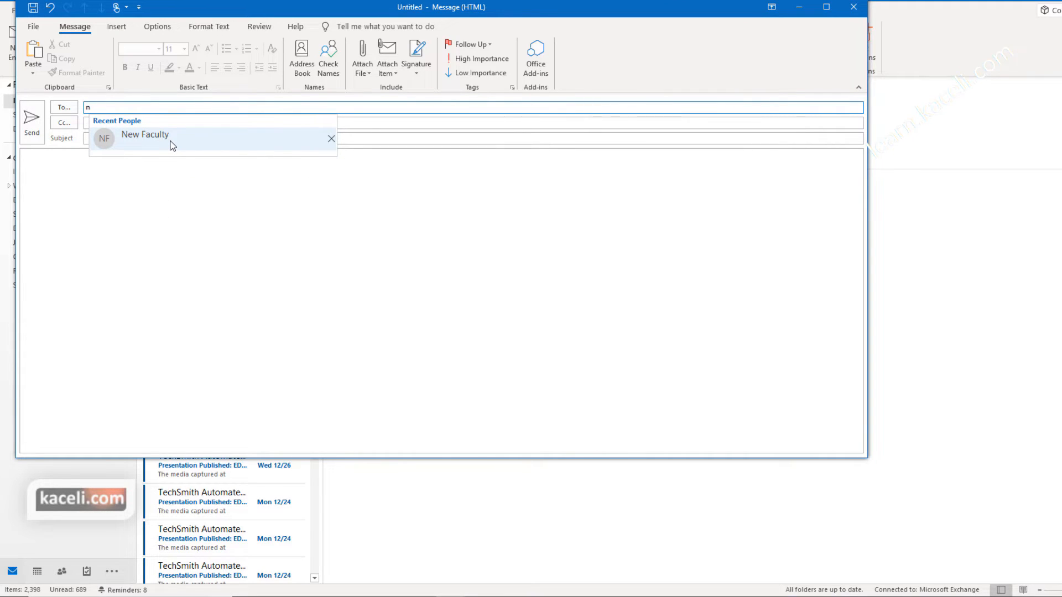
{"action": "type", "text": "ew"}
{"action": "left_click", "coordinate": [331, 139]}
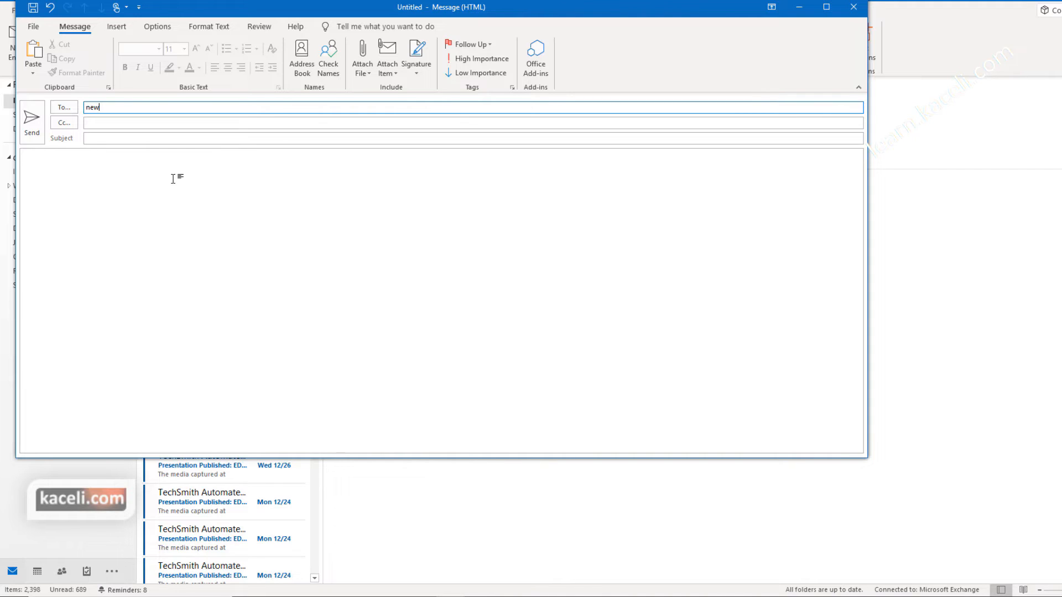
Search the address book for "new" and add the New Faculty group as the message's recipient.
{"action": "left_click", "coordinate": [75, 110]}
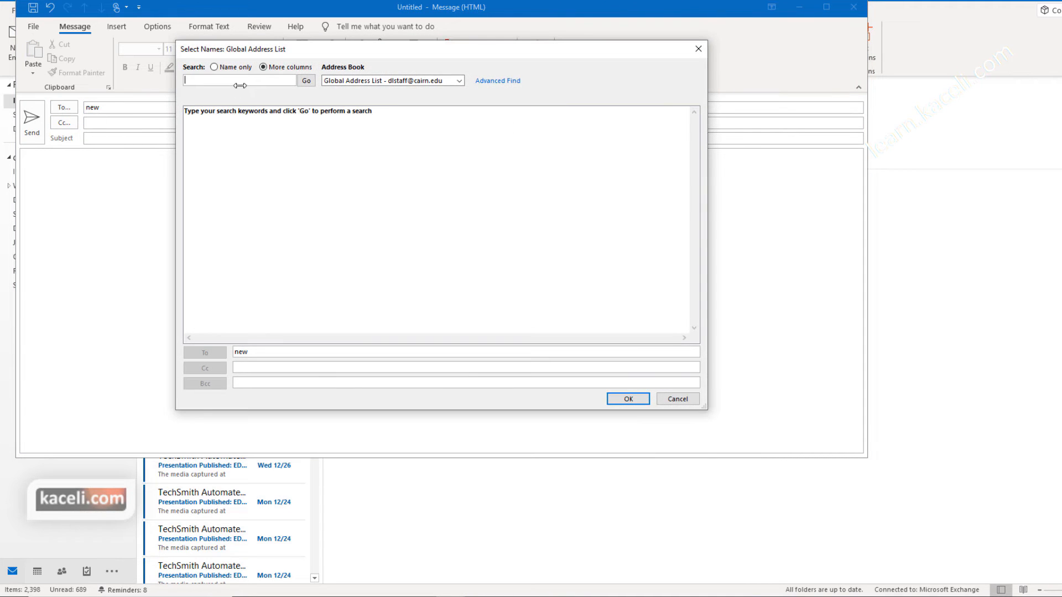
{"action": "type", "text": "new"}
{"action": "left_click", "coordinate": [306, 81]}
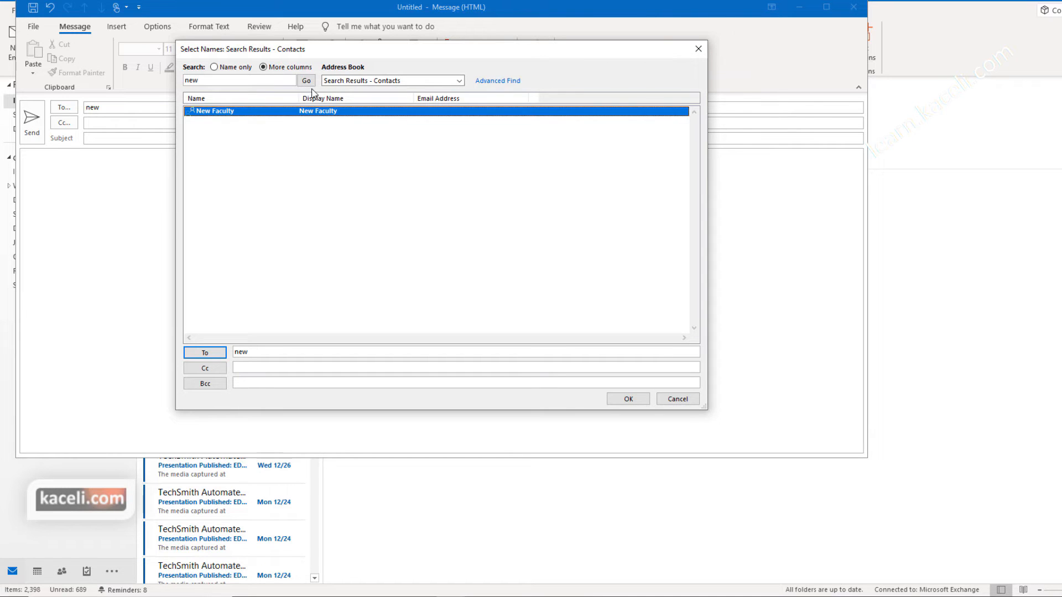
{"action": "double_click", "coordinate": [215, 113]}
{"action": "left_click", "coordinate": [628, 399]}
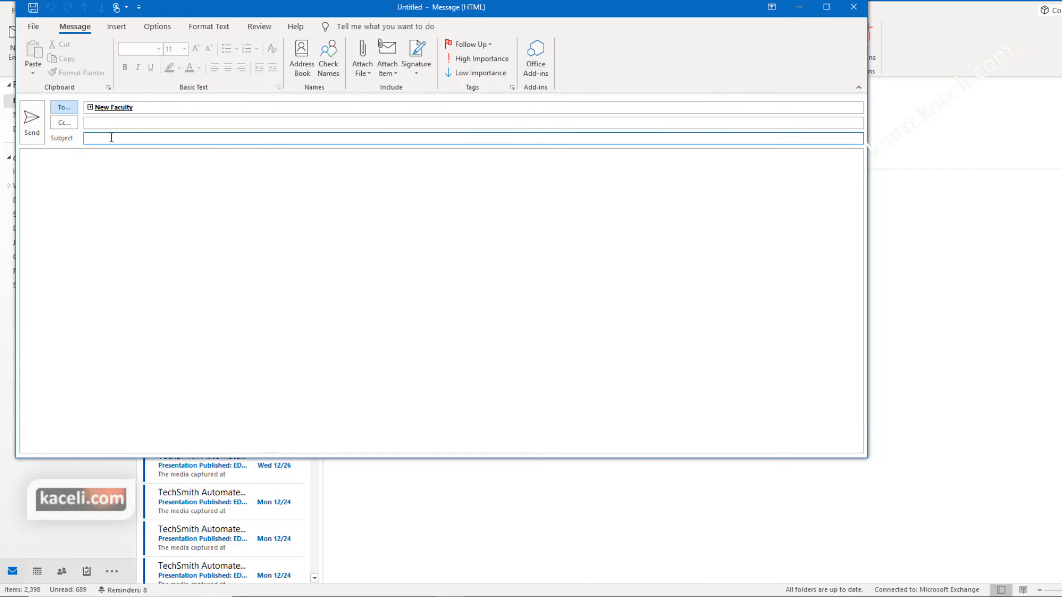
Replace the New Faculty recipient with the text "new" and resolve it against the contacts by checking names.
{"action": "left_click", "coordinate": [147, 108]}
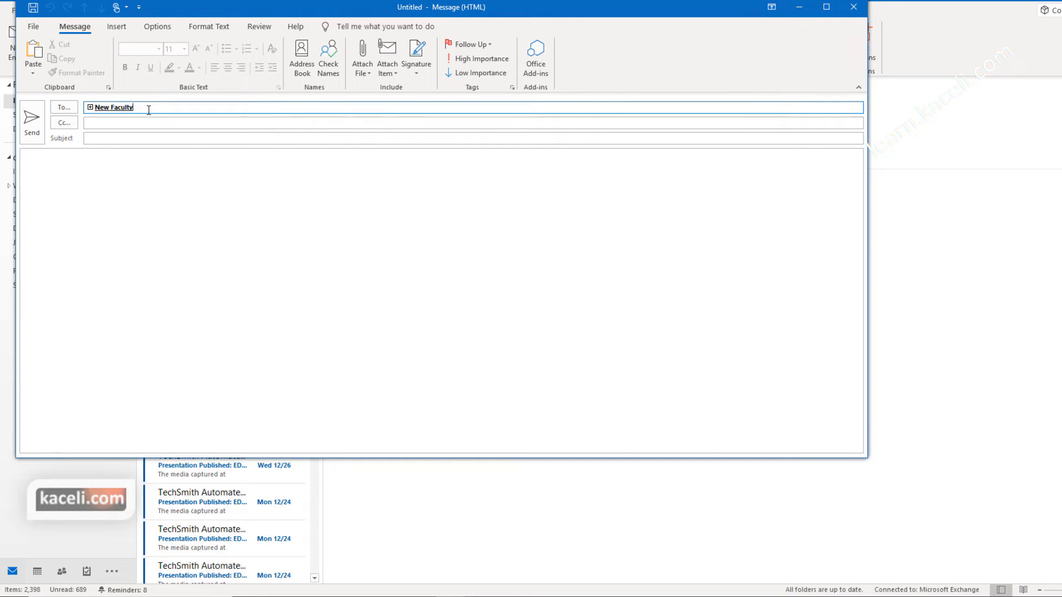
{"action": "key", "text": "BackSpace"}
{"action": "type", "text": "new"}
{"action": "key", "text": "ctrl+k"}
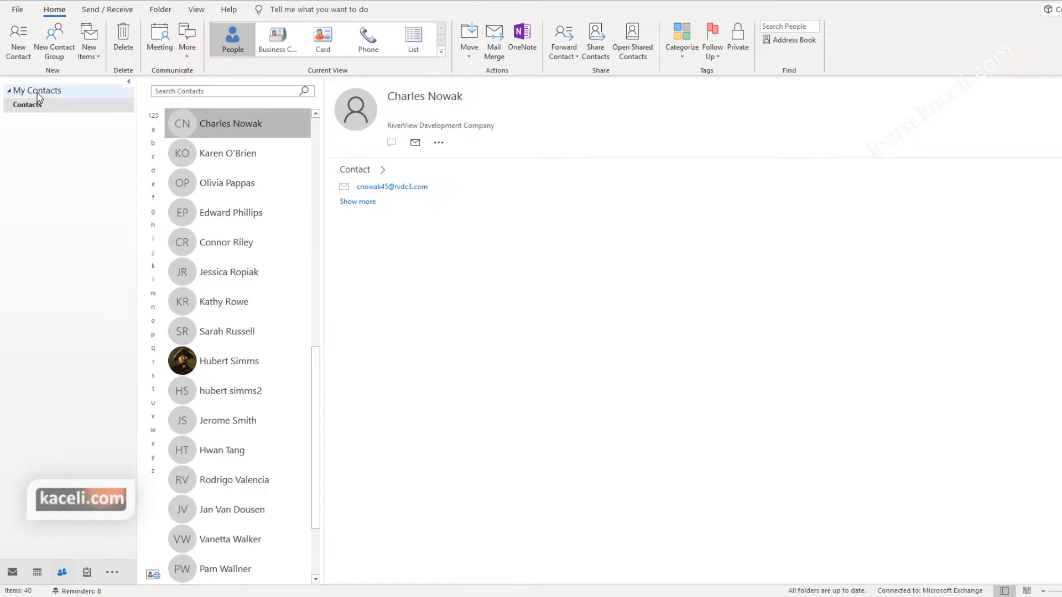
Create a sharing invitation for the Contacts folder and enter the recipient's name, allowing them to view the folder.
{"action": "left_click", "coordinate": [31, 106]}
{"action": "scroll", "coordinate": [217, 331], "scroll_direction": "up", "scroll_amount": 3}
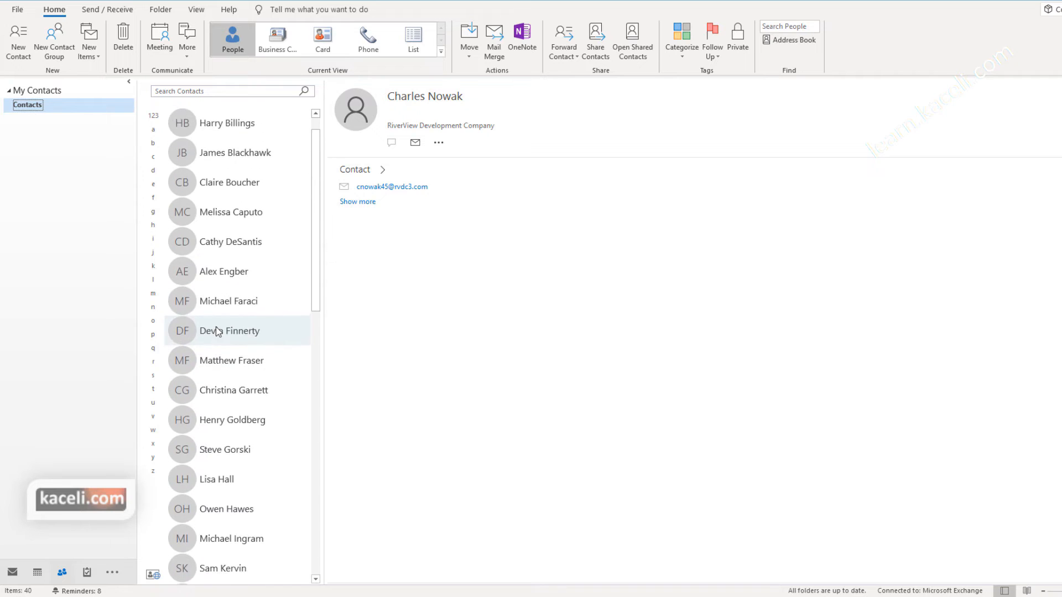
{"action": "scroll", "coordinate": [217, 330], "scroll_direction": "up", "scroll_amount": 1}
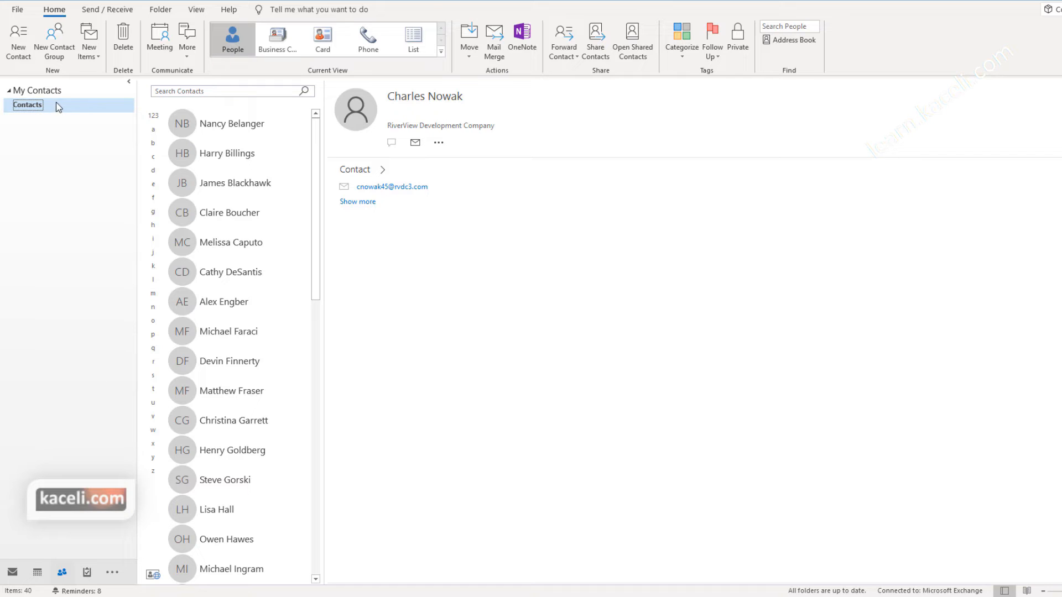
{"action": "left_click", "coordinate": [603, 52]}
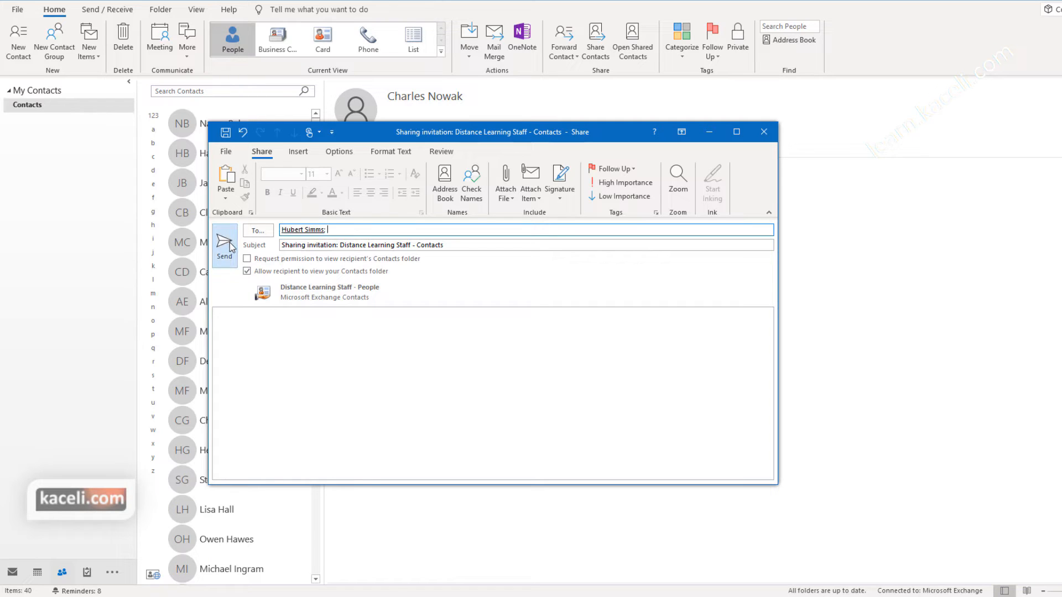
Send the sharing invitation for the Contacts folder and approve Reviewer (read-only) permissions for the recipient.
{"action": "left_click", "coordinate": [228, 248]}
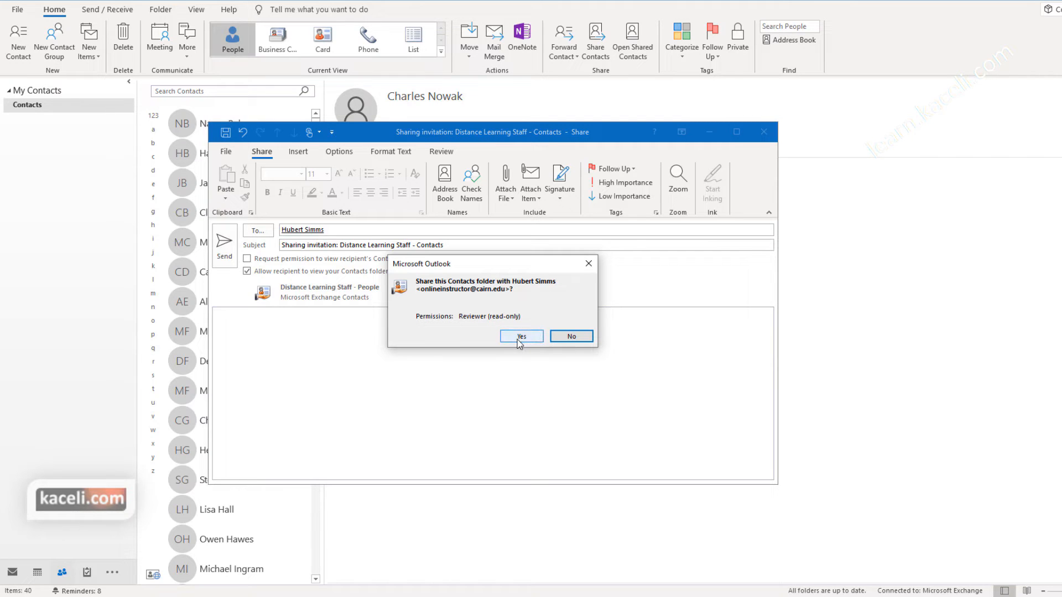
{"action": "left_click", "coordinate": [520, 338]}
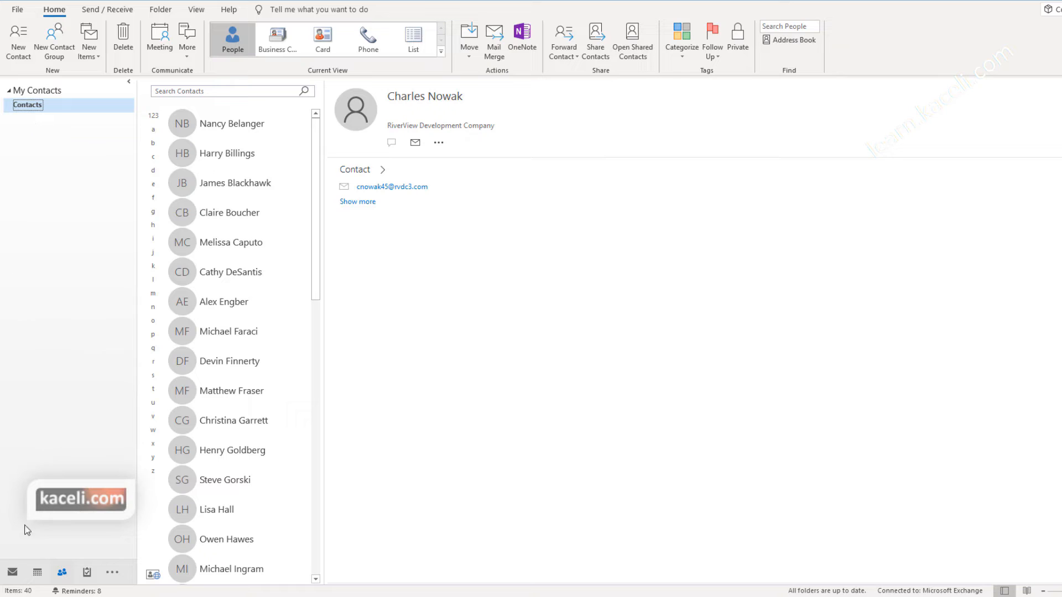
{"action": "mouse_move", "coordinate": [62, 573]}
{"action": "left_click", "coordinate": [635, 59]}
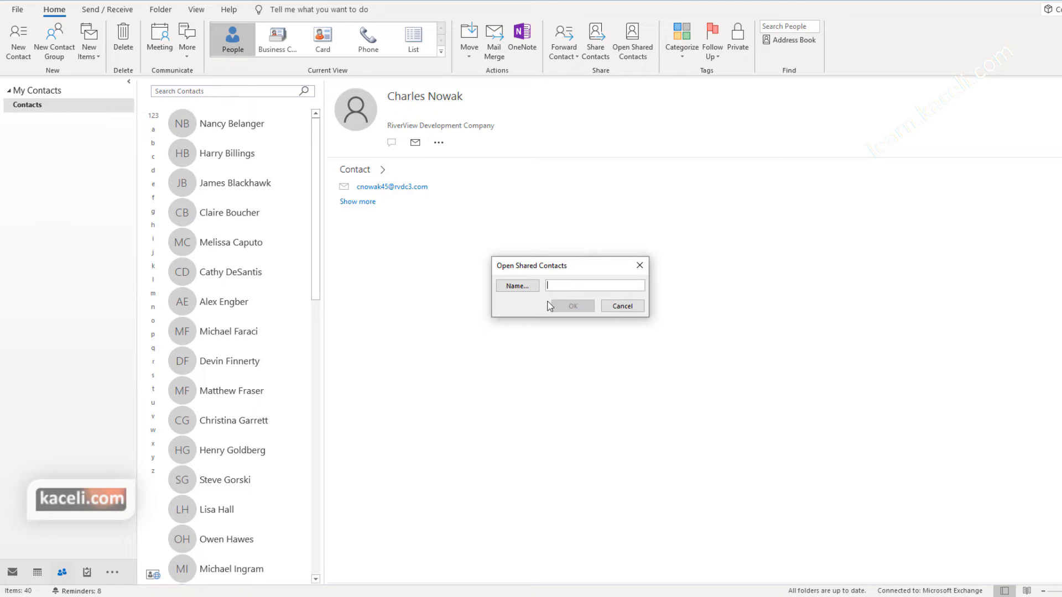
{"action": "left_click", "coordinate": [615, 307]}
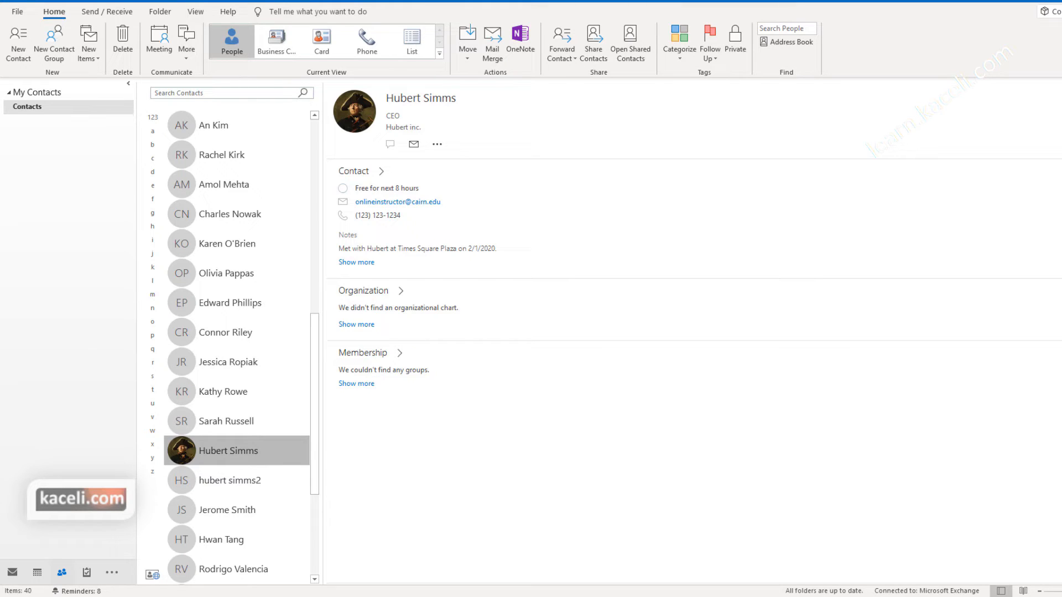
Open the contact card of the CEO of Hubert inc., enter a home phone number and clear the meeting note.
{"action": "double_click", "coordinate": [214, 459]}
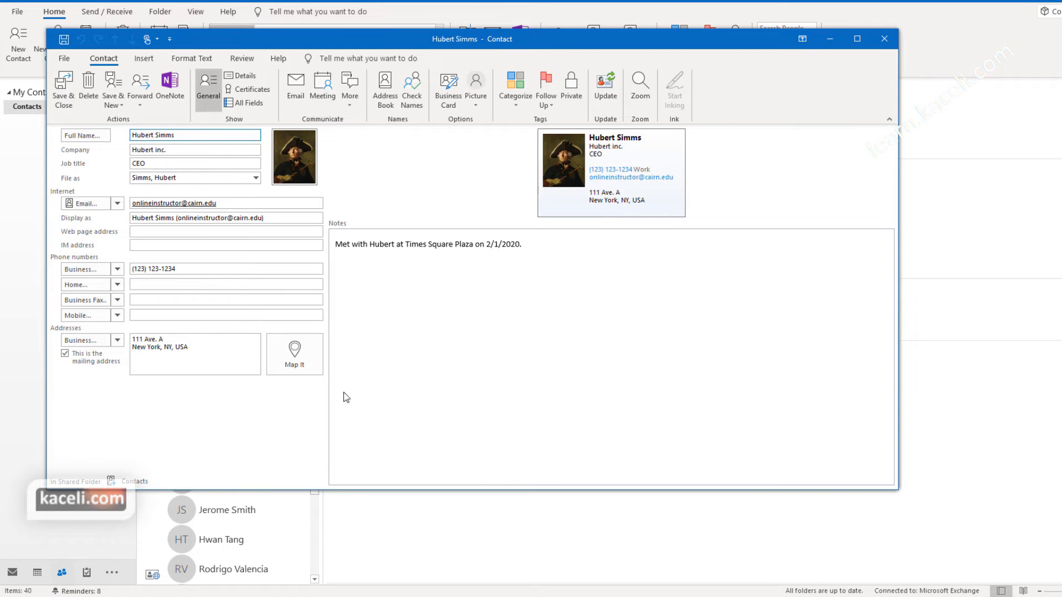
{"action": "left_click", "coordinate": [885, 39]}
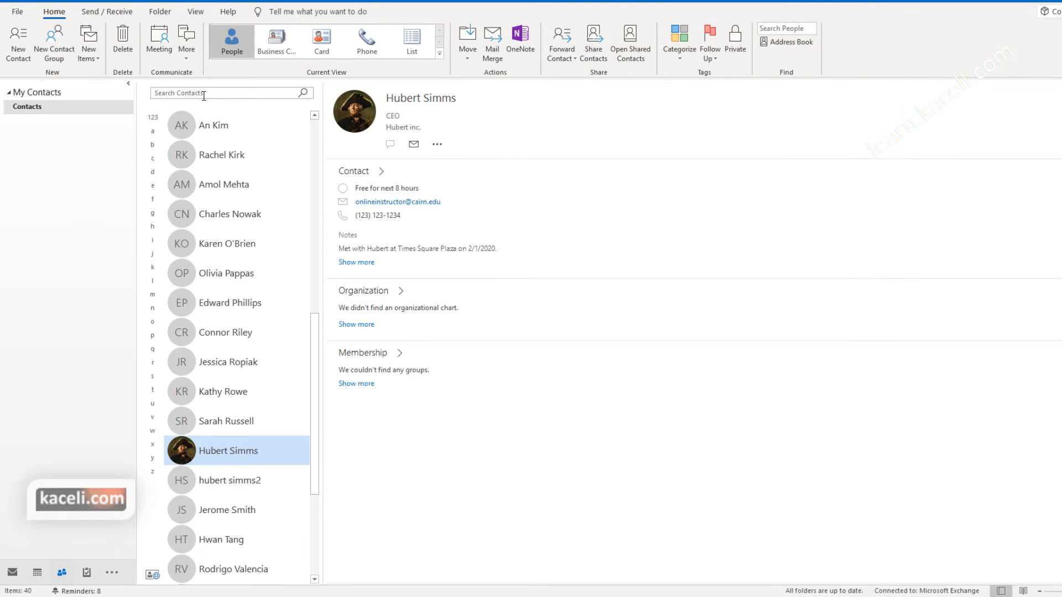
{"action": "double_click", "coordinate": [207, 453]}
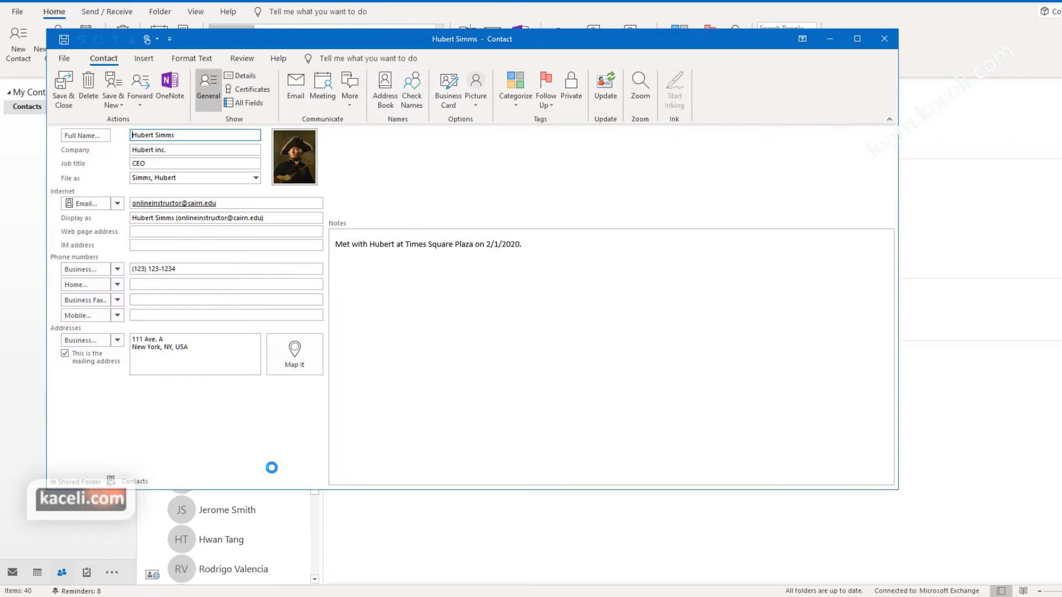
{"action": "left_click", "coordinate": [156, 285]}
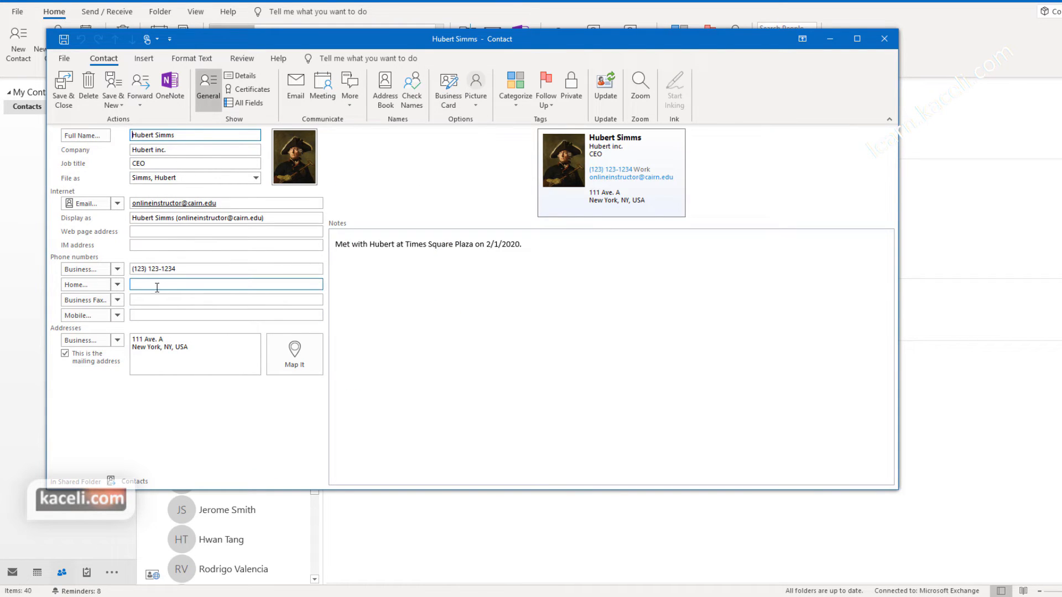
{"action": "type", "text": "234) 234-1234"}
{"action": "key", "text": "Tab"}
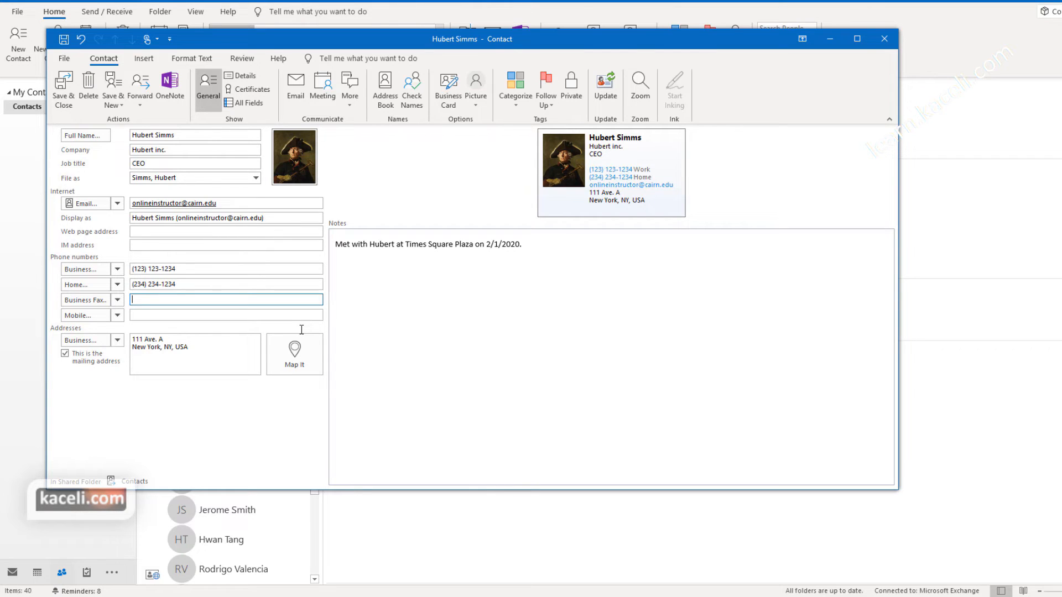
{"action": "left_click_drag", "start_coordinate": [529, 246], "coordinate": [426, 247]}
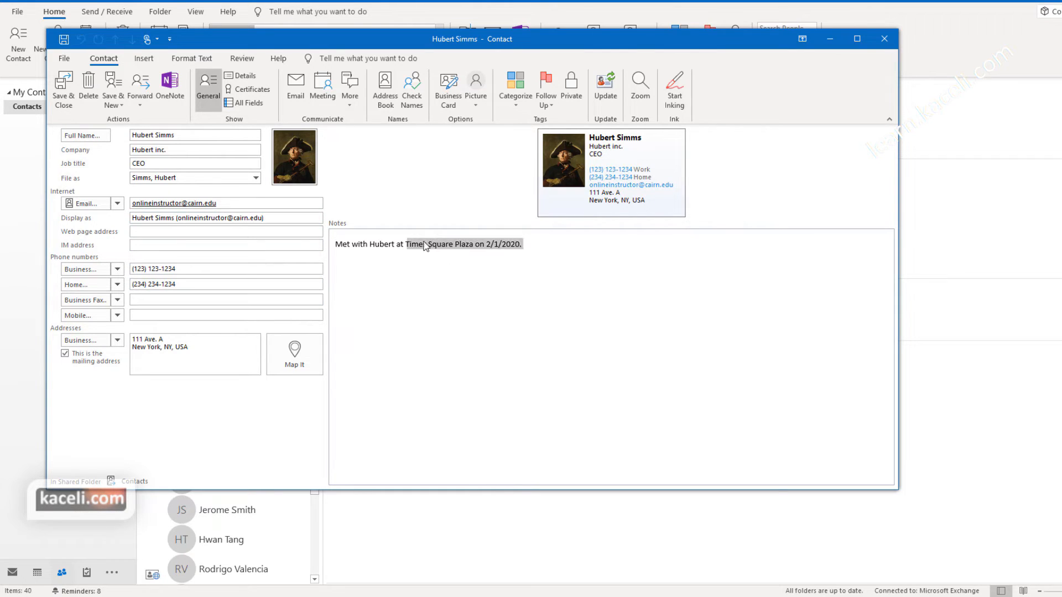
{"action": "left_click", "coordinate": [306, 243]}
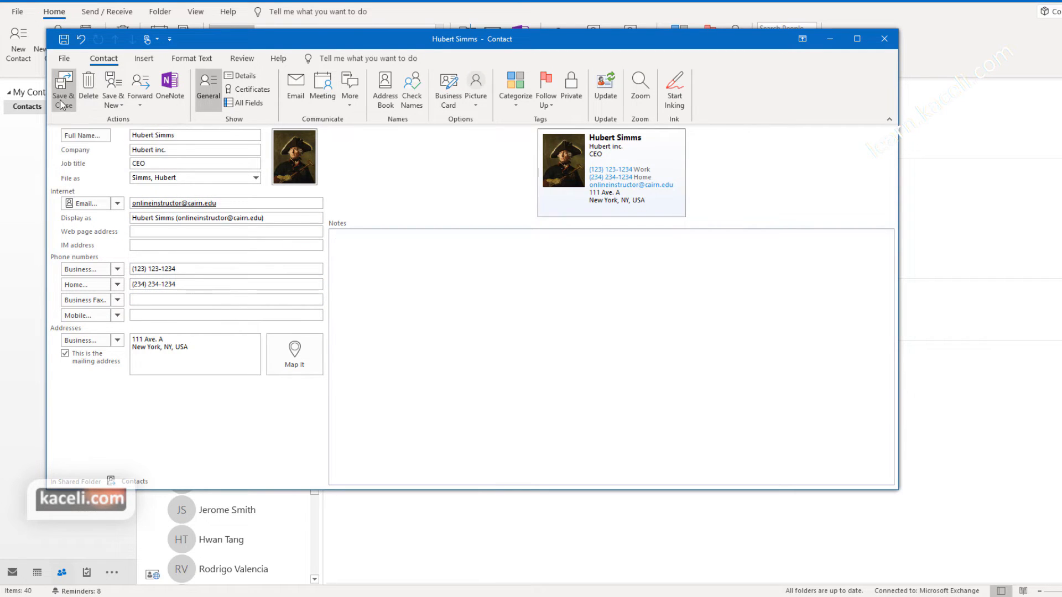
Change the background of the contact's business card to light gray, then save and close the contact.
{"action": "left_click", "coordinate": [450, 105]}
{"action": "left_click", "coordinate": [342, 254]}
{"action": "left_click", "coordinate": [343, 261]}
{"action": "left_click", "coordinate": [345, 277]}
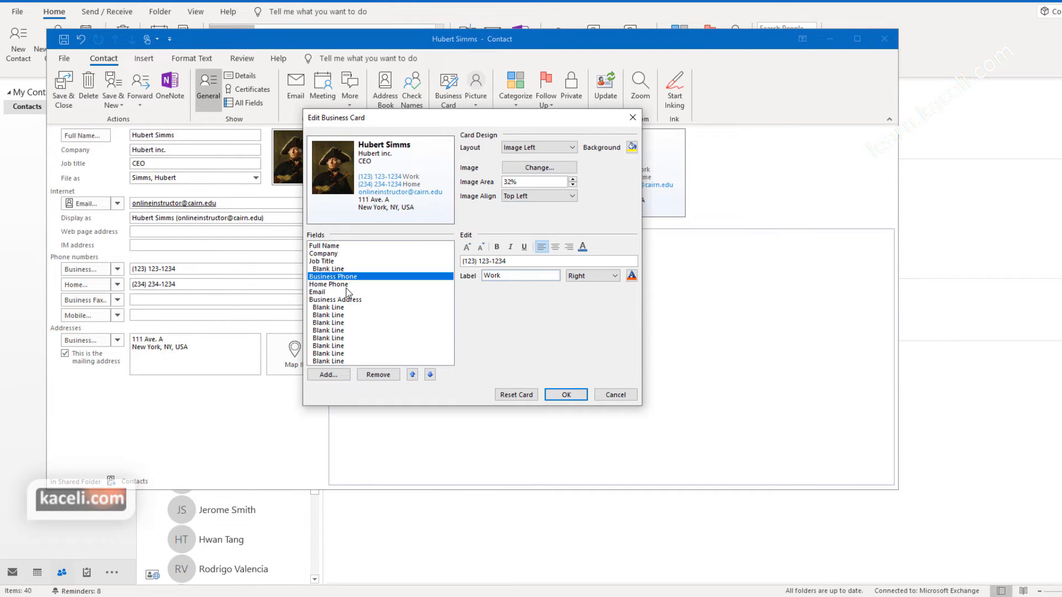
{"action": "left_click", "coordinate": [349, 292]}
{"action": "left_click", "coordinate": [348, 307]}
{"action": "left_click", "coordinate": [350, 323]}
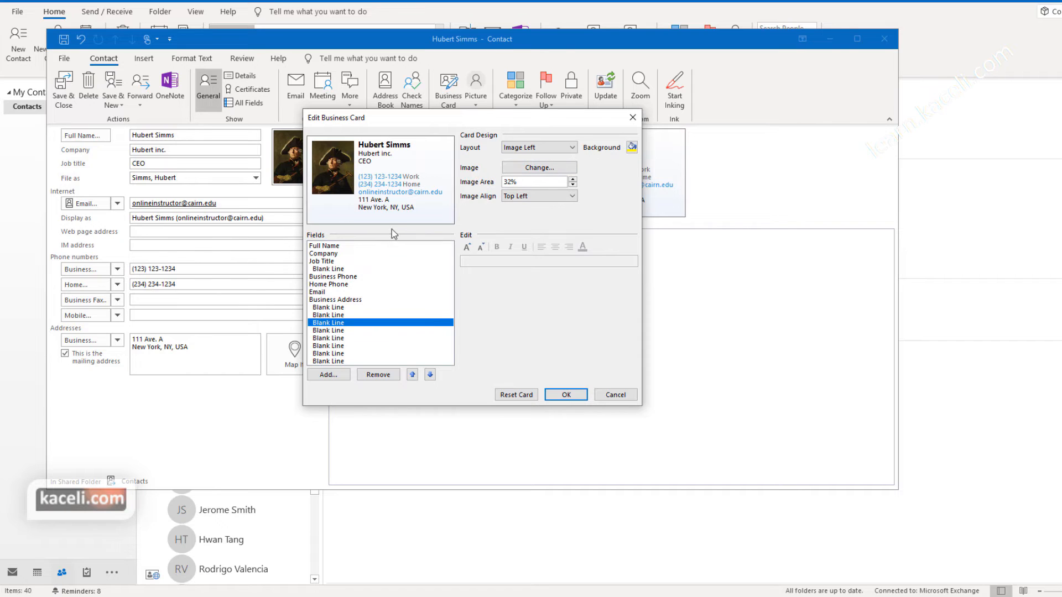
{"action": "left_click", "coordinate": [632, 147]}
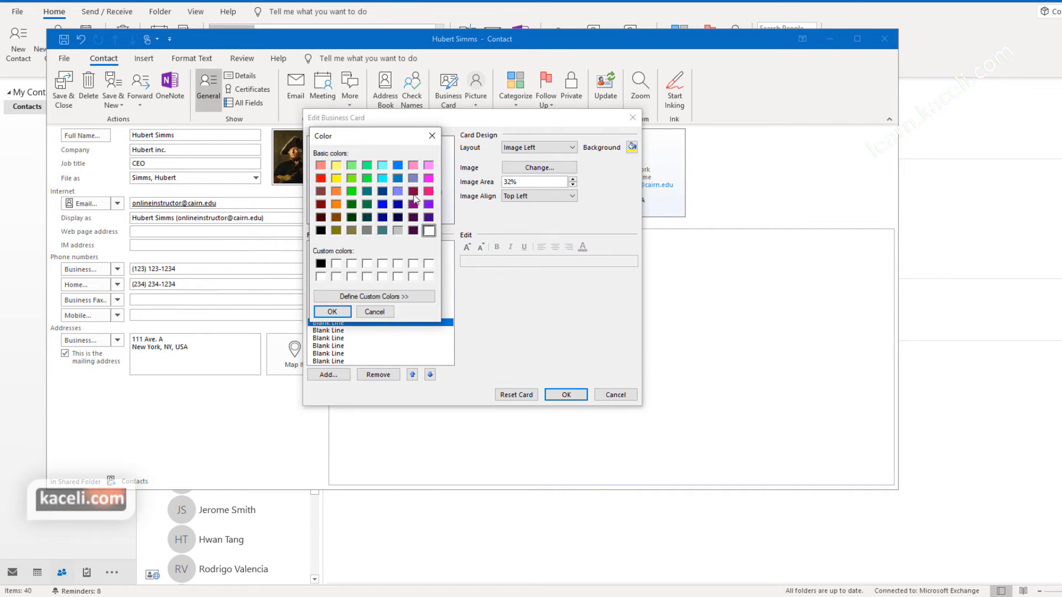
{"action": "left_click", "coordinate": [397, 230]}
{"action": "left_click", "coordinate": [331, 311]}
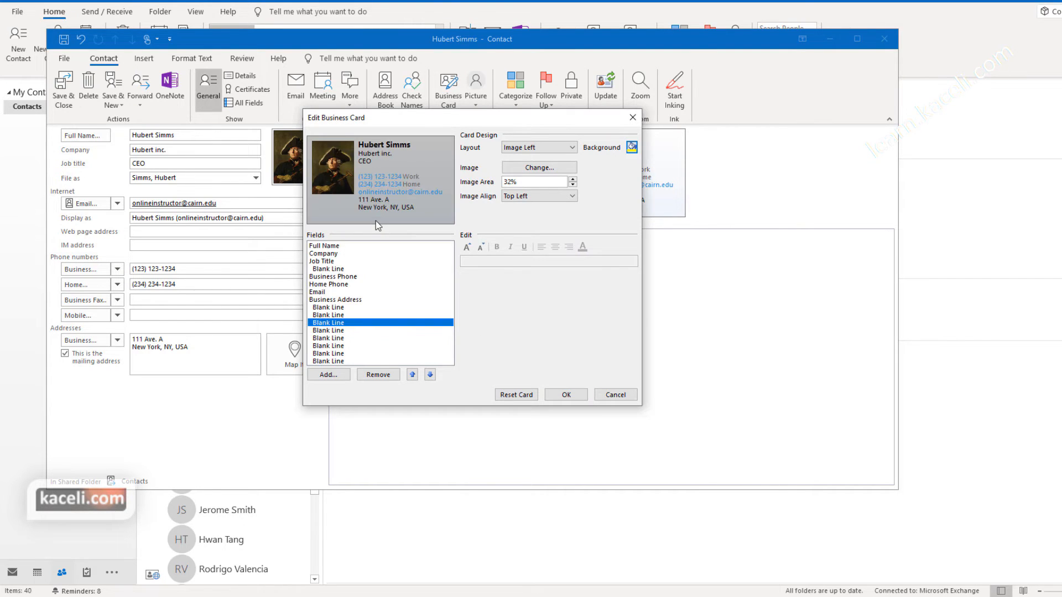
{"action": "left_click", "coordinate": [566, 395]}
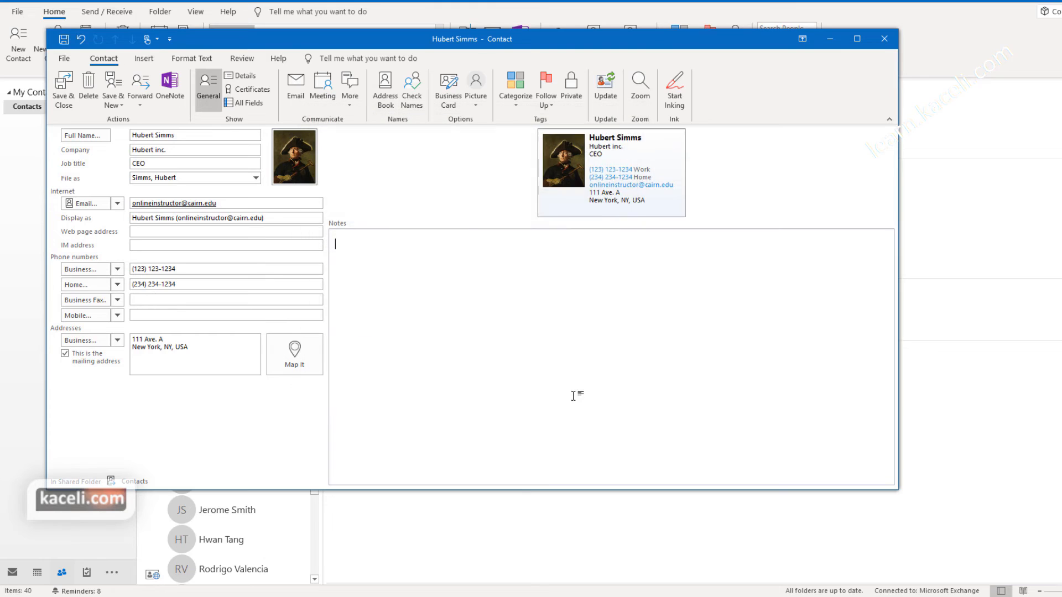
{"action": "left_click", "coordinate": [64, 88]}
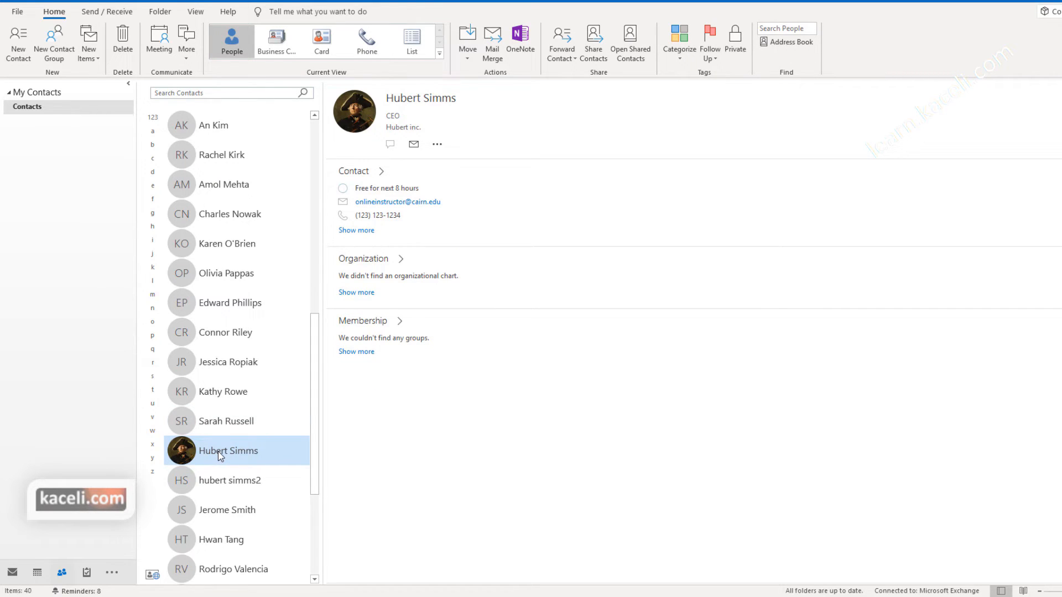
Forward the Hubert inc. CEO's contact as a business card by e-mail to the same contact and send the message.
{"action": "left_click", "coordinate": [563, 57]}
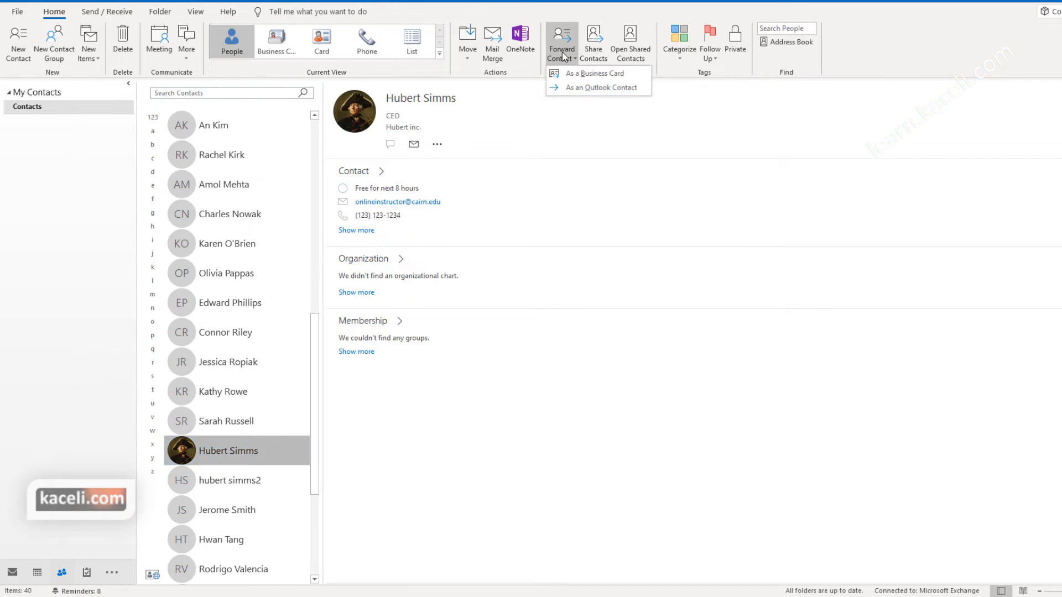
{"action": "left_click", "coordinate": [595, 73]}
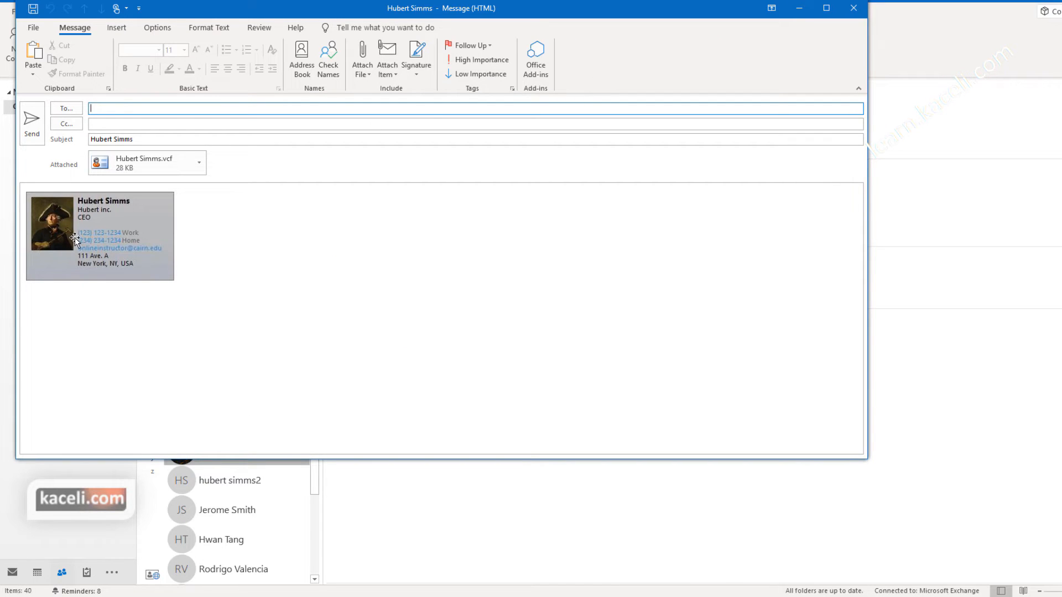
{"action": "type", "text": "on"}
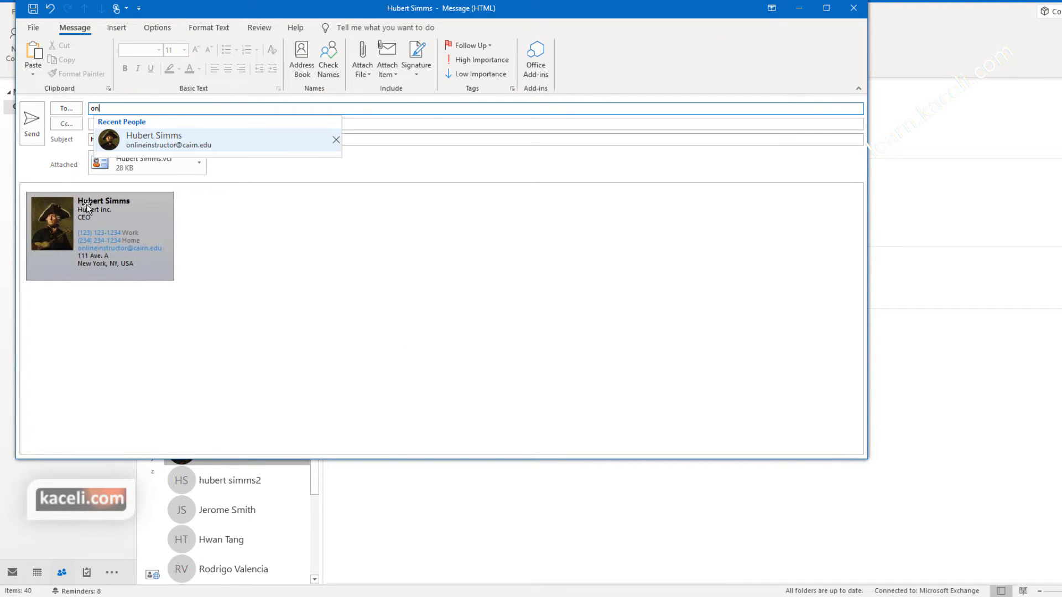
{"action": "left_click", "coordinate": [138, 144]}
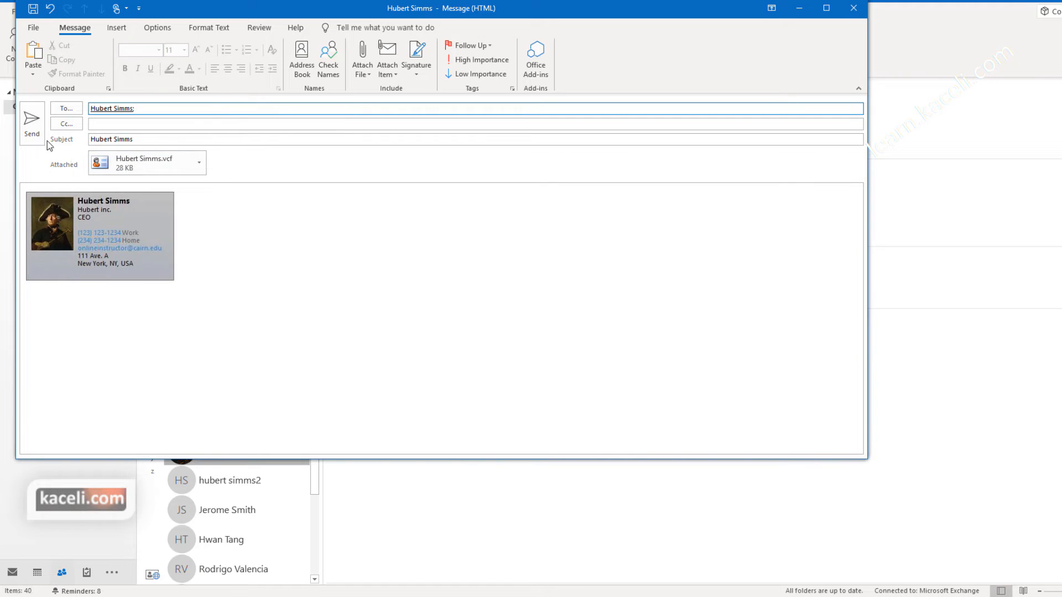
{"action": "left_click", "coordinate": [34, 123]}
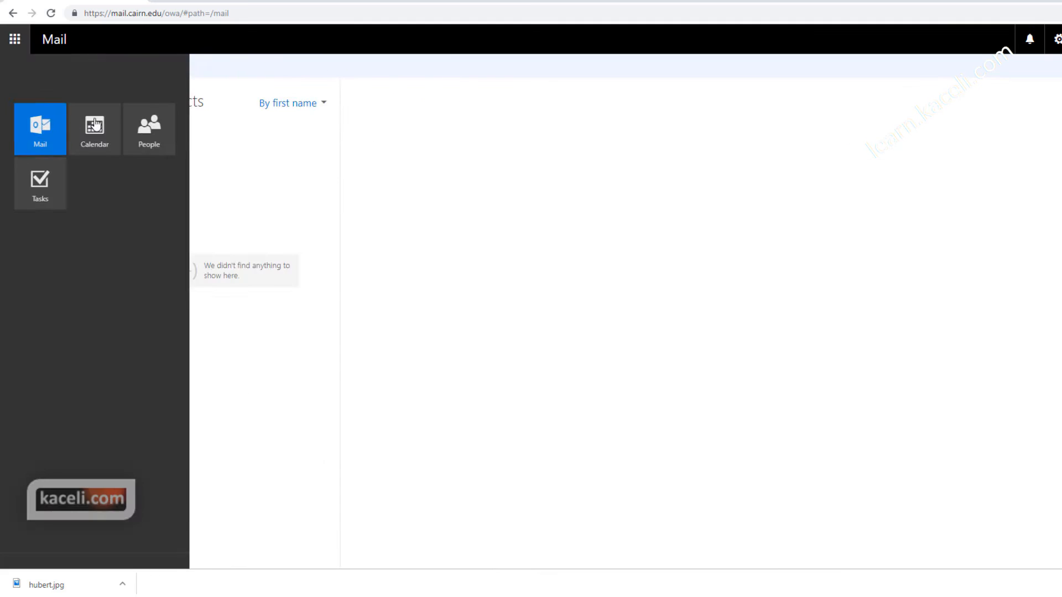
In the recipient's webmail inbox, open the newest Distance Learning Staff message, download its .vcf attachment and open it with Outlook.
{"action": "left_click", "coordinate": [210, 141]}
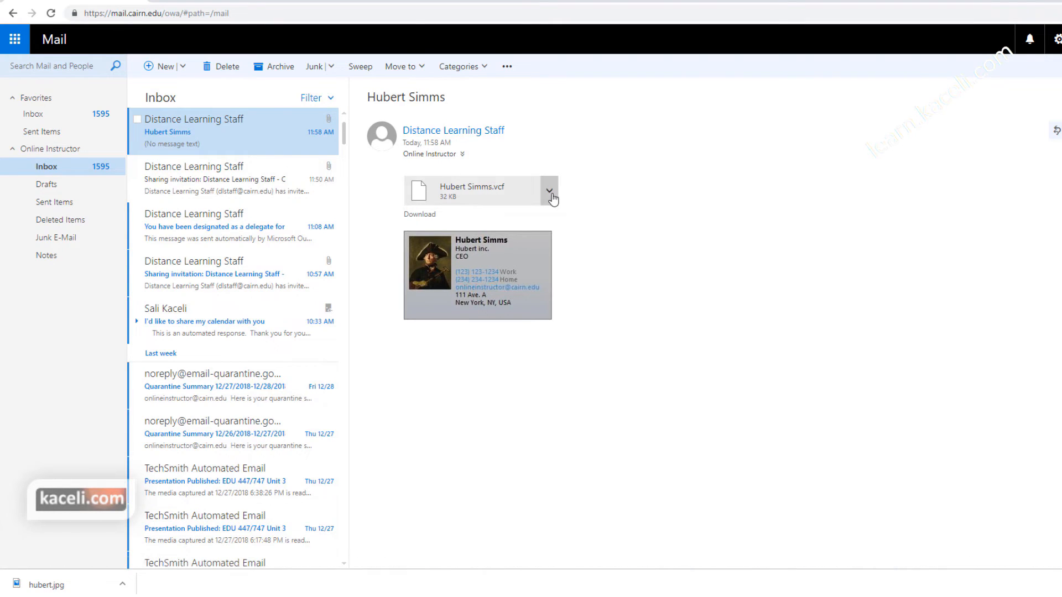
{"action": "left_click", "coordinate": [549, 191]}
{"action": "left_click", "coordinate": [494, 220]}
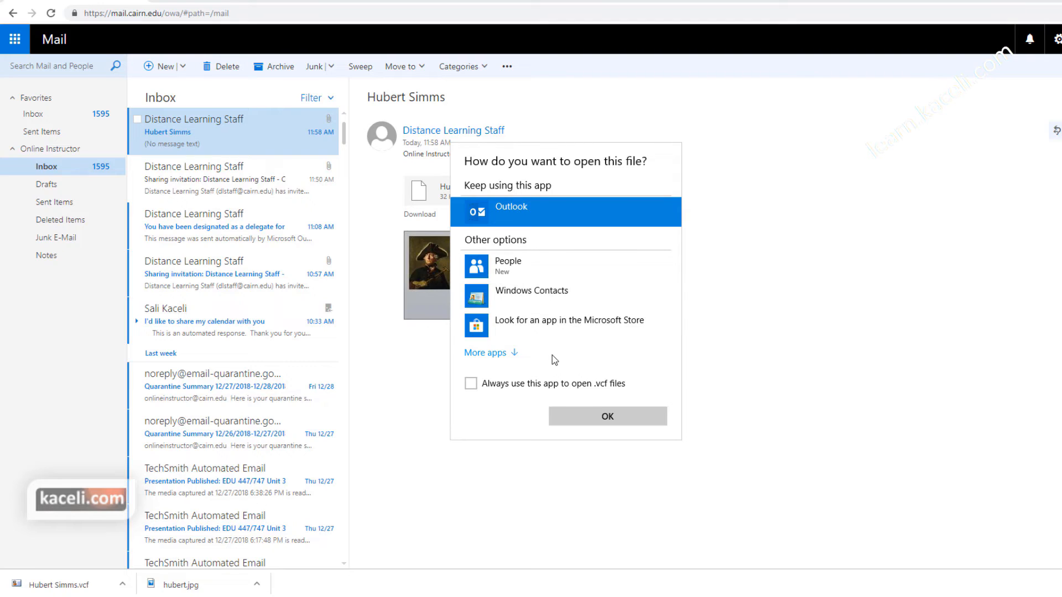
{"action": "left_click", "coordinate": [612, 418]}
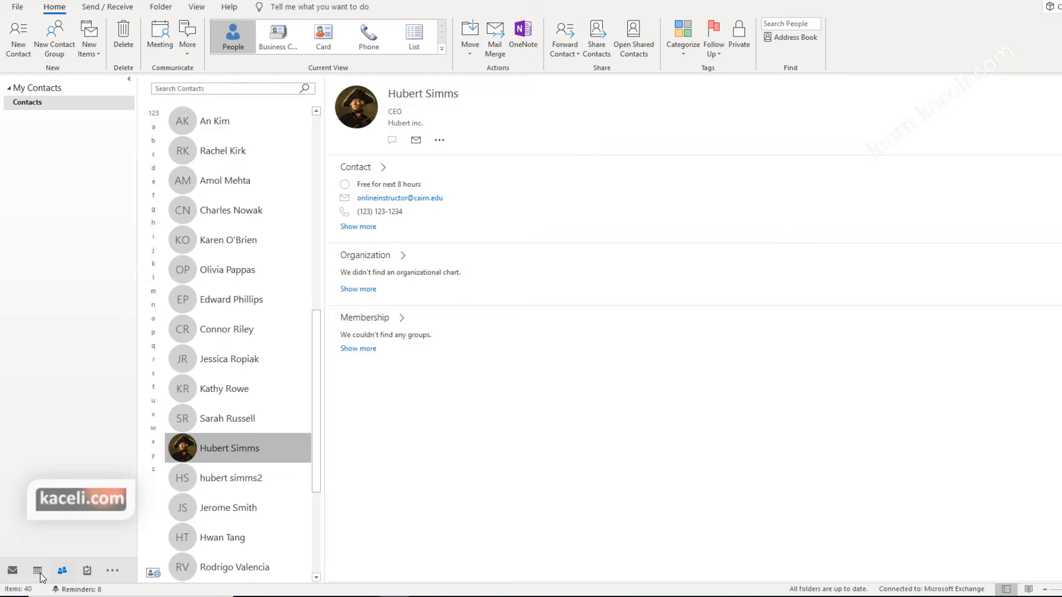
Go to the mail inbox in Outlook and set the People Pane to Normal.
{"action": "left_click", "coordinate": [12, 571]}
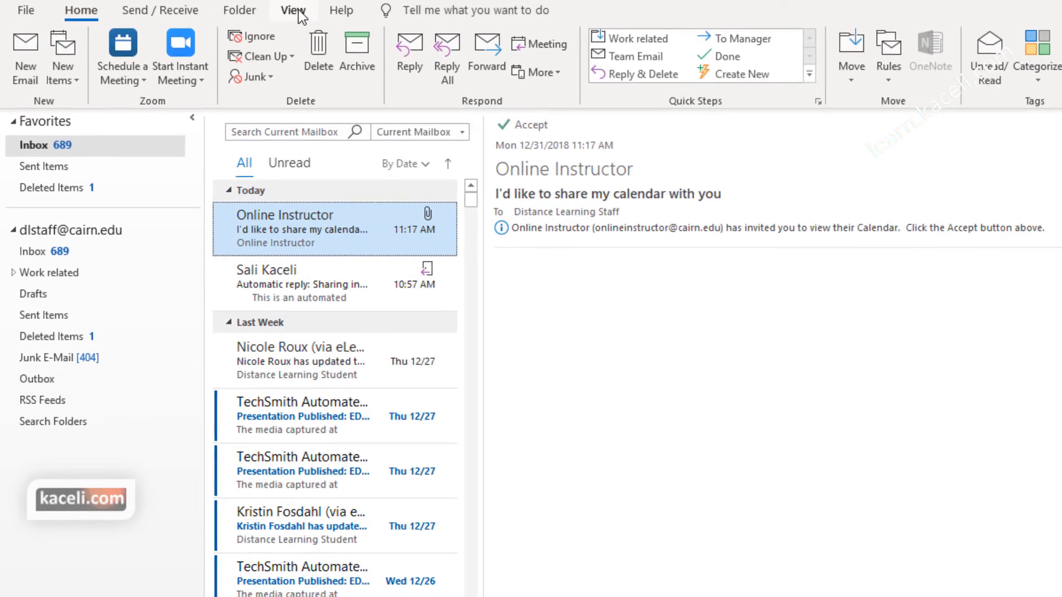
{"action": "left_click", "coordinate": [299, 12]}
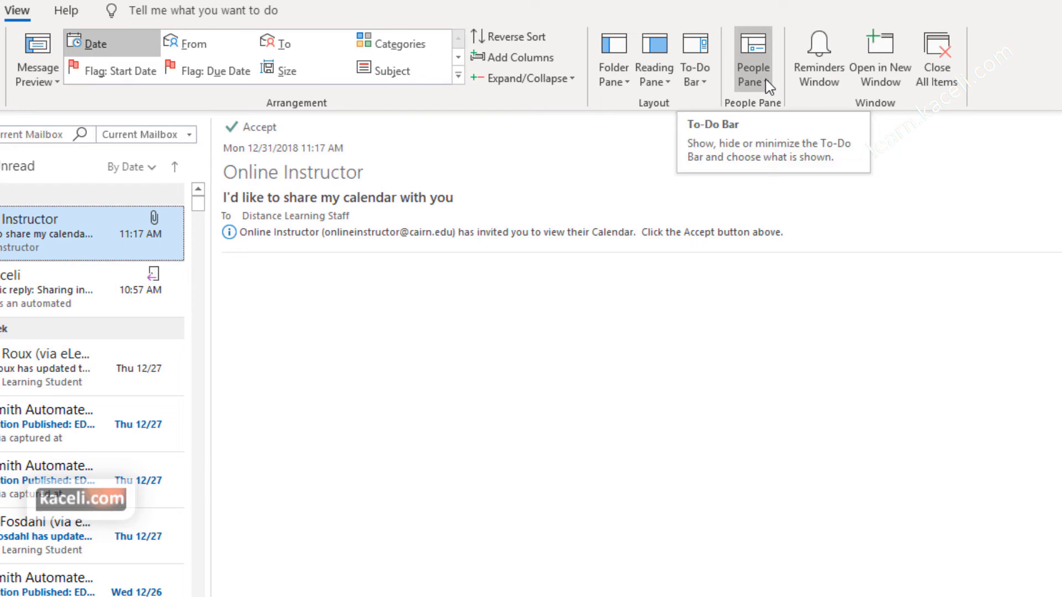
{"action": "left_click", "coordinate": [766, 79]}
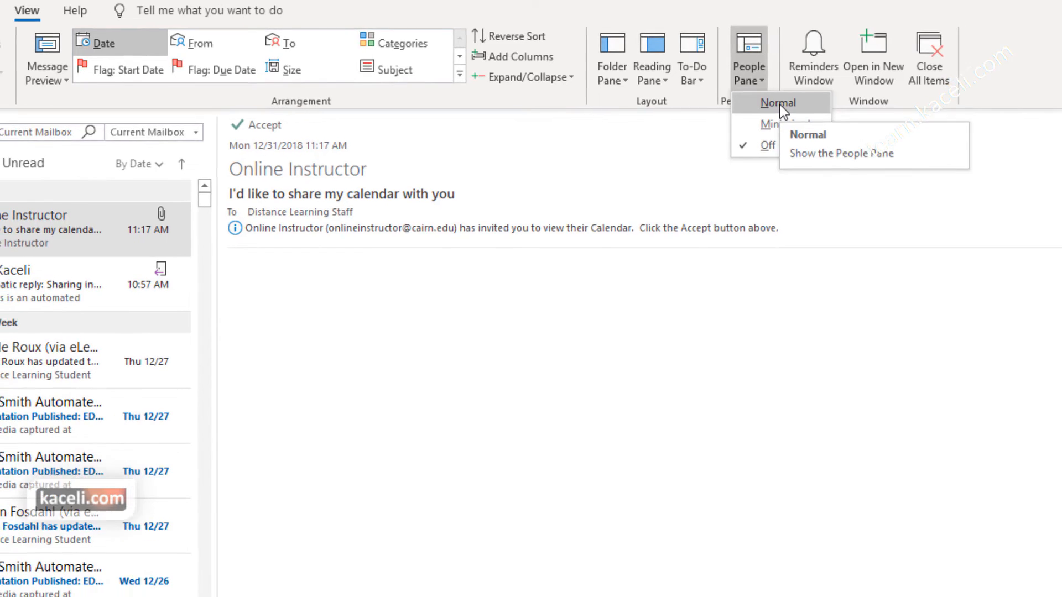
{"action": "left_click", "coordinate": [782, 104]}
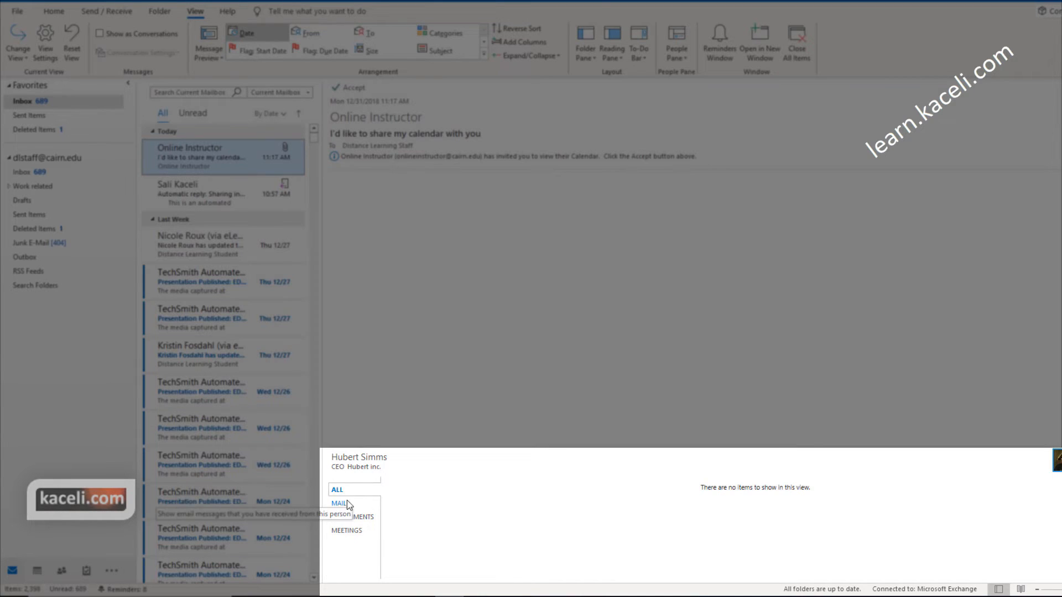
Check the mail and meetings categories in the People Pane for the sender of the calendar sharing invitation.
{"action": "left_click", "coordinate": [339, 505]}
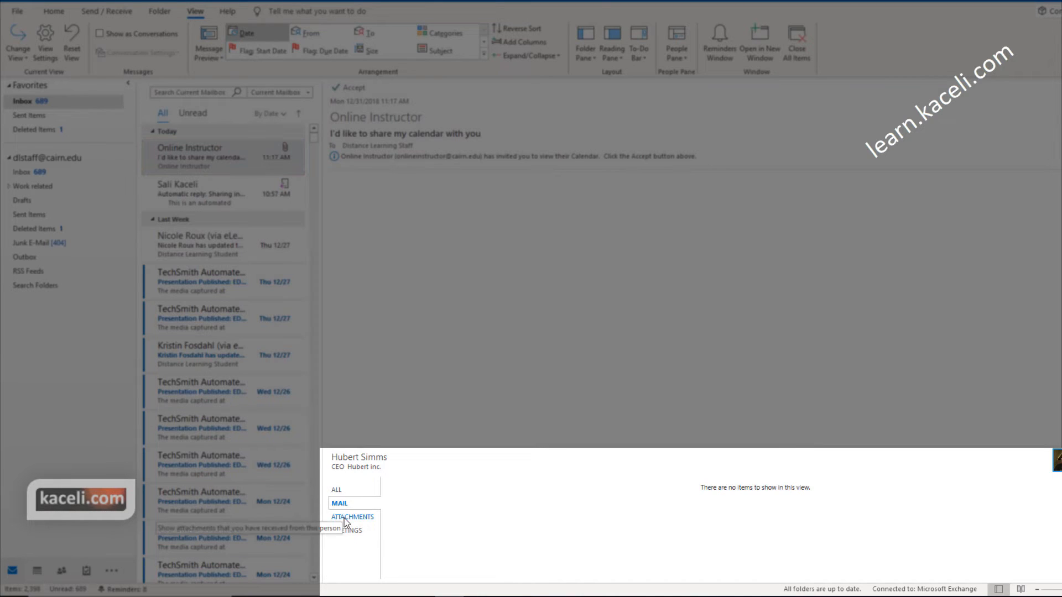
{"action": "left_click", "coordinate": [346, 531]}
{"action": "left_click", "coordinate": [347, 507]}
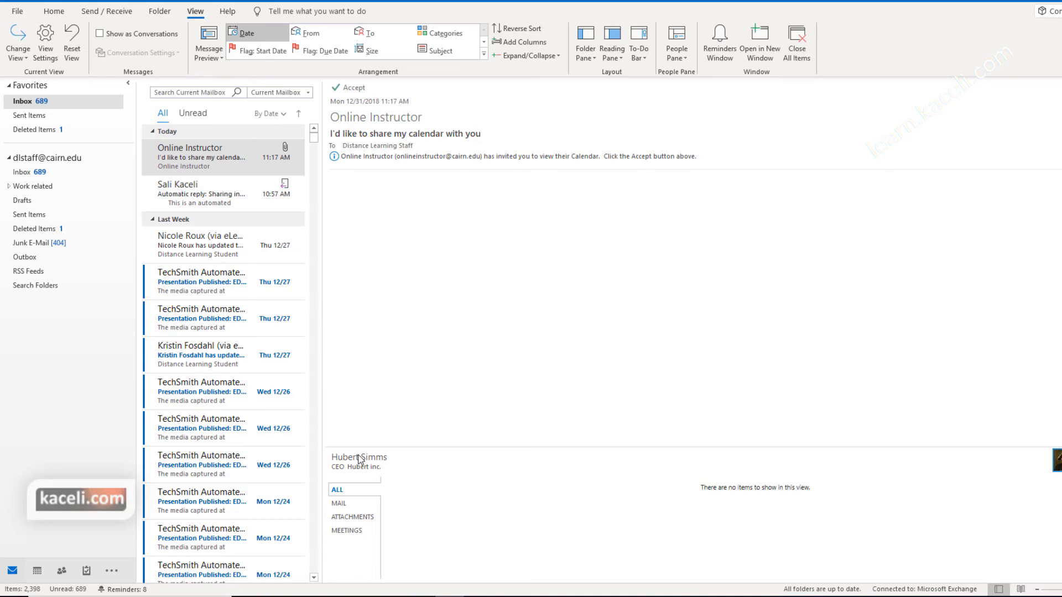
Select the first TechSmith Automated Email message and review its sender's related items, attachments and meetings in the People Pane.
{"action": "left_click", "coordinate": [232, 281]}
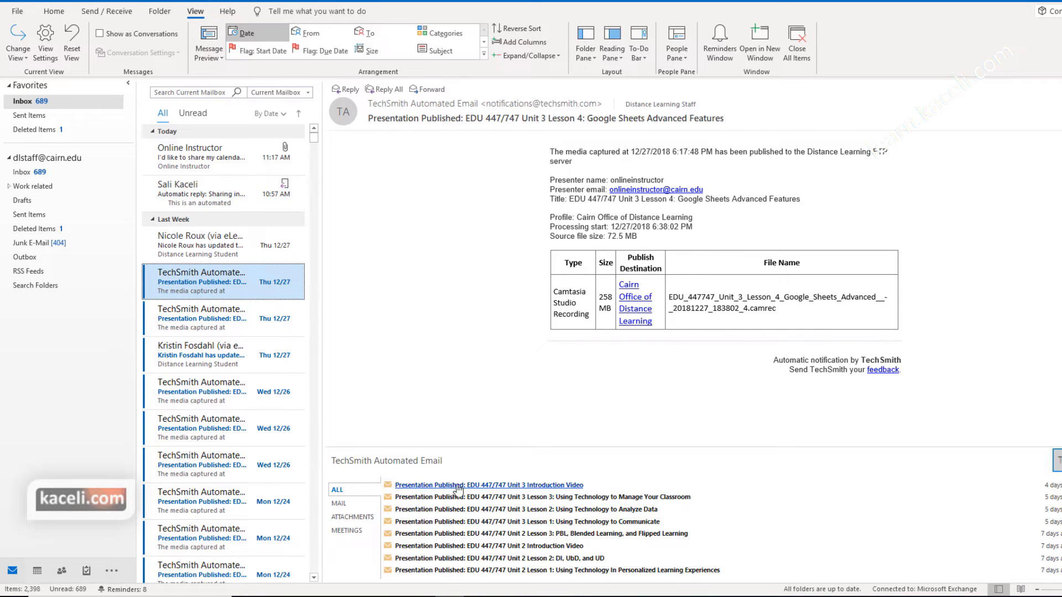
{"action": "scroll", "coordinate": [459, 498], "scroll_direction": "down", "scroll_amount": 3}
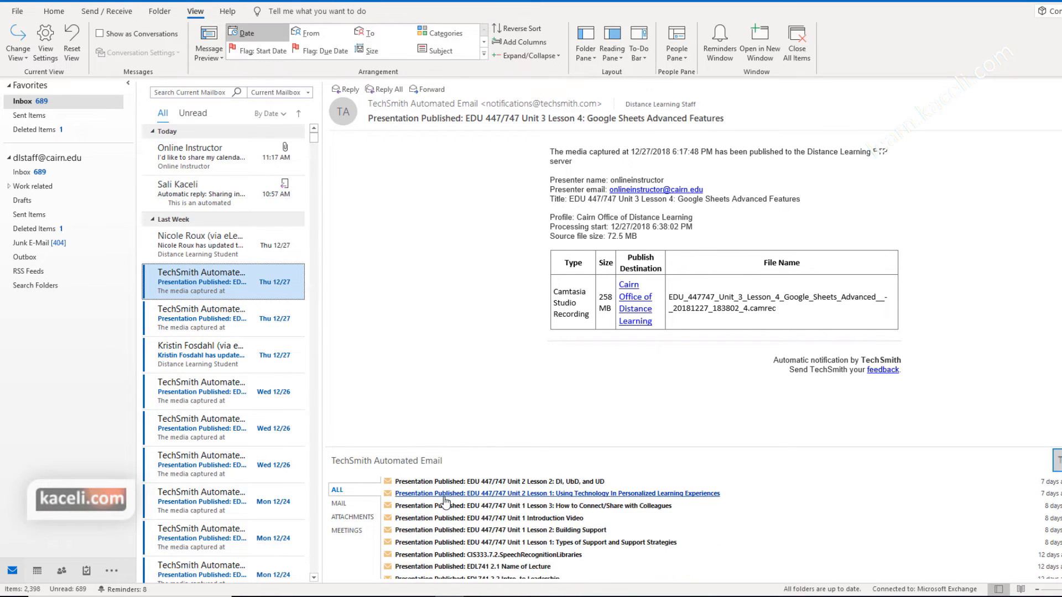
{"action": "left_click", "coordinate": [349, 518]}
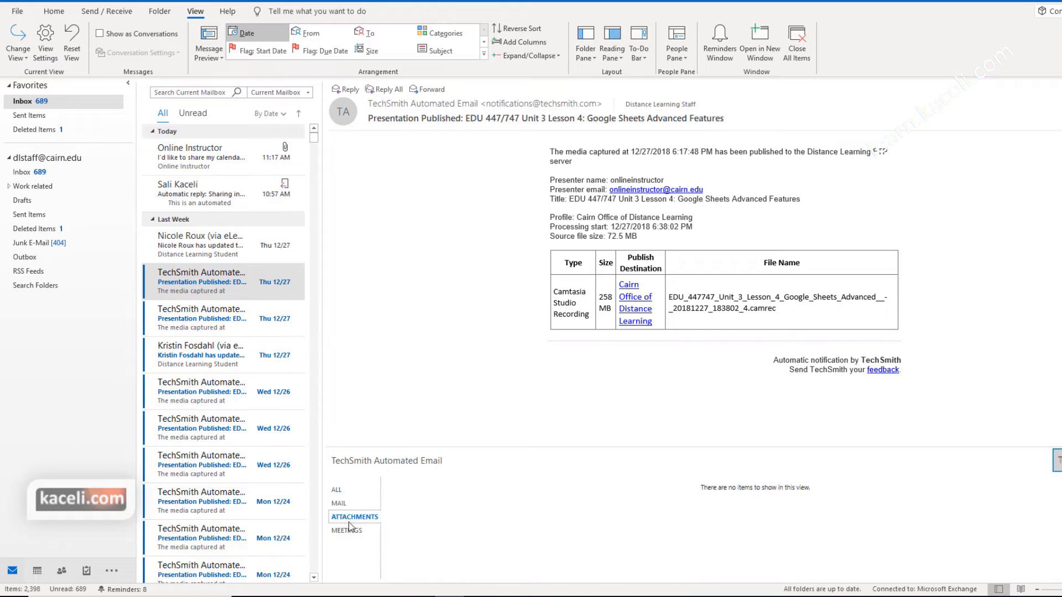
{"action": "left_click", "coordinate": [349, 530]}
{"action": "scroll", "coordinate": [223, 485], "scroll_direction": "down", "scroll_amount": 2}
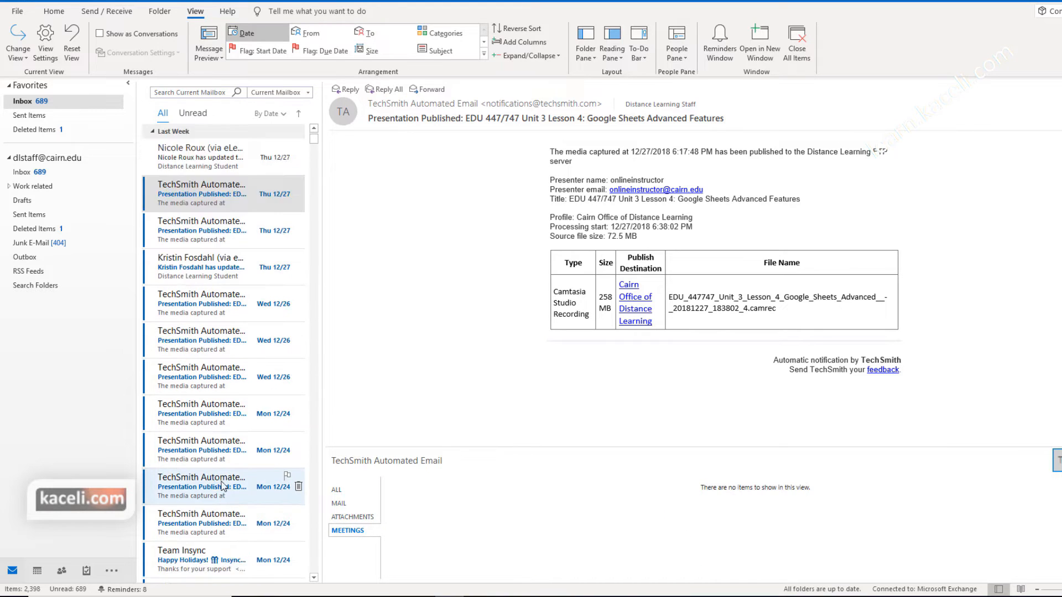
Collapse and re-expand the People Pane while checking the sender's related items for older TechSmith Automated Email messages.
{"action": "scroll", "coordinate": [223, 486], "scroll_direction": "down", "scroll_amount": 10}
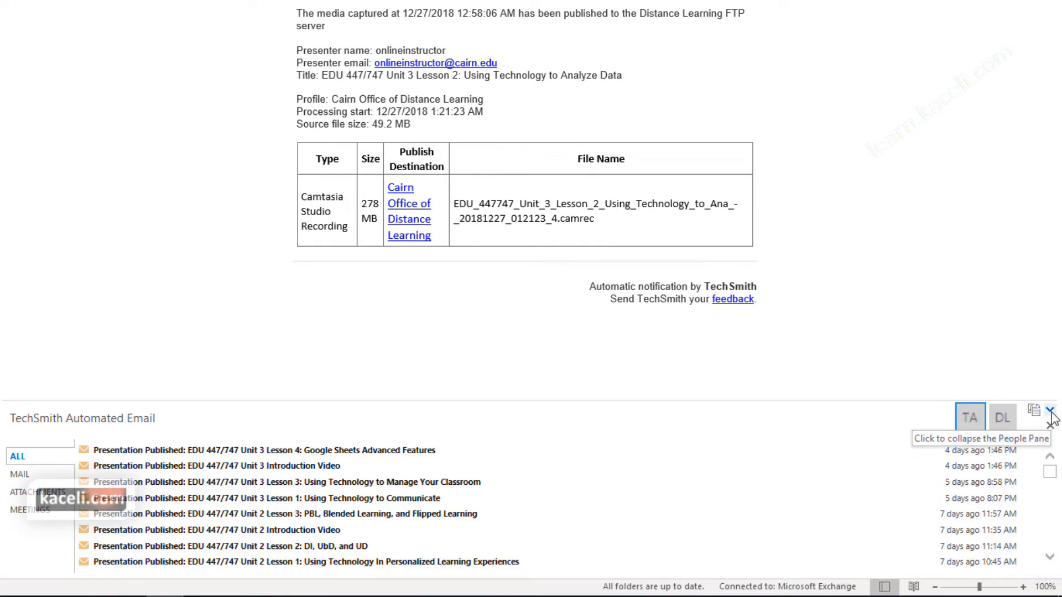
{"action": "left_click", "coordinate": [1052, 419]}
{"action": "left_click_drag", "start_coordinate": [364, 547], "coordinate": [354, 570]}
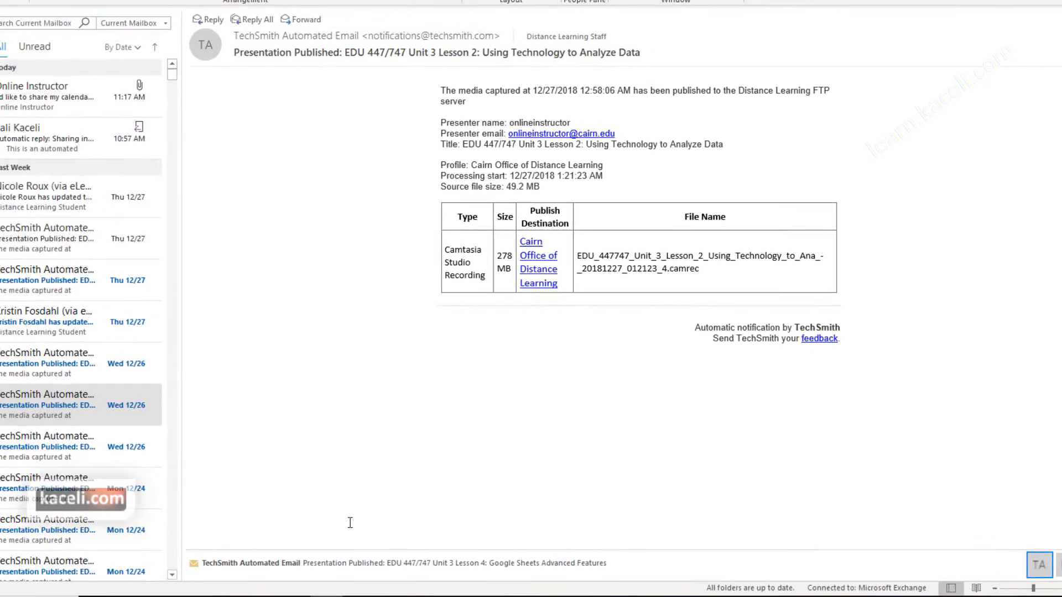
{"action": "left_click", "coordinate": [195, 291]}
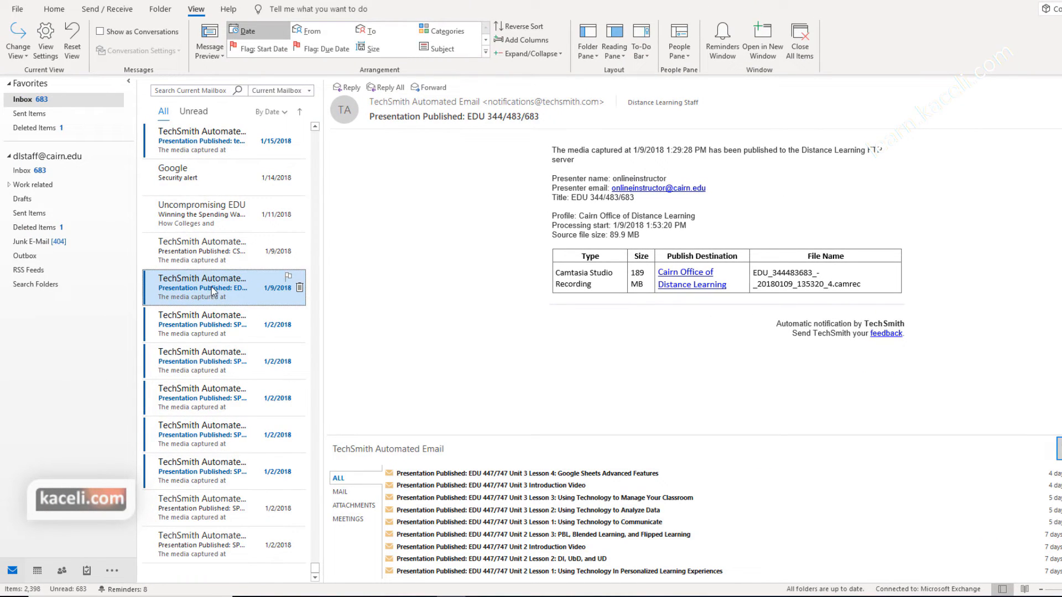
{"action": "left_click", "coordinate": [194, 327]}
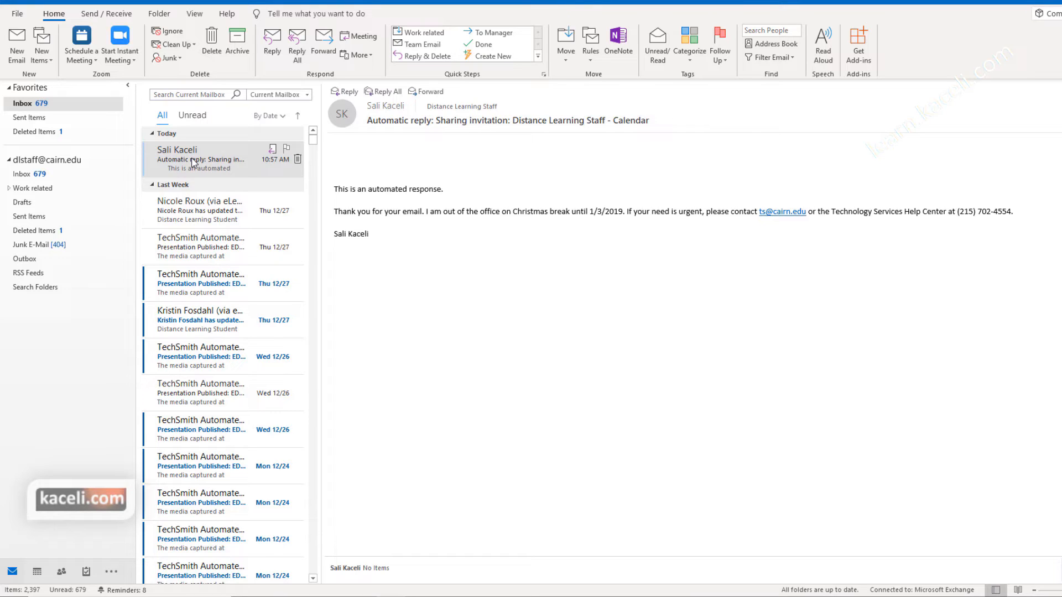
Apply the Work related Quick Step to today's automatic reply about the sharing invitation.
{"action": "left_click", "coordinate": [223, 163]}
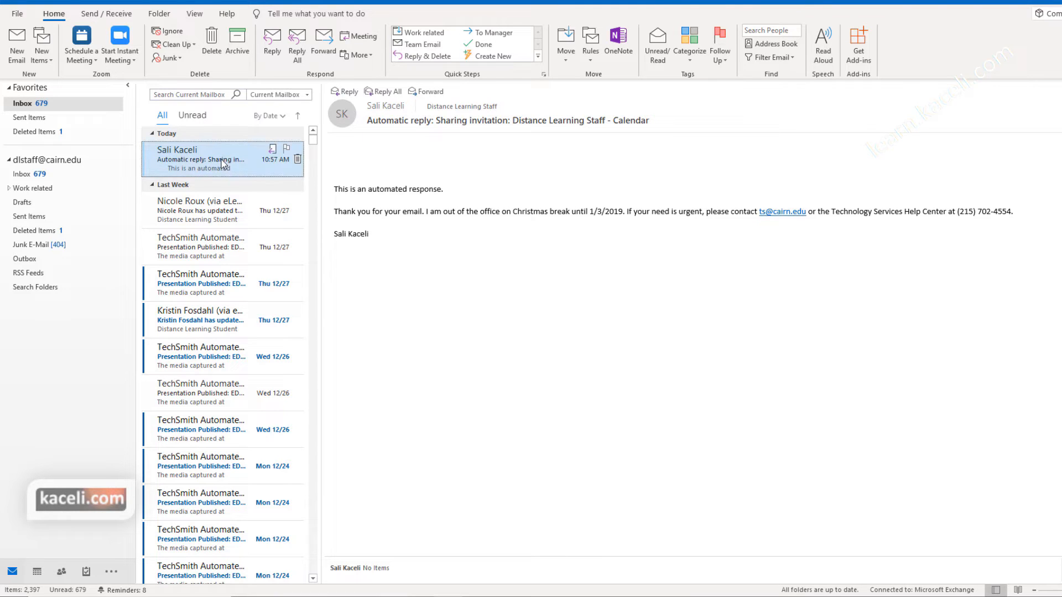
{"action": "left_click", "coordinate": [414, 33]}
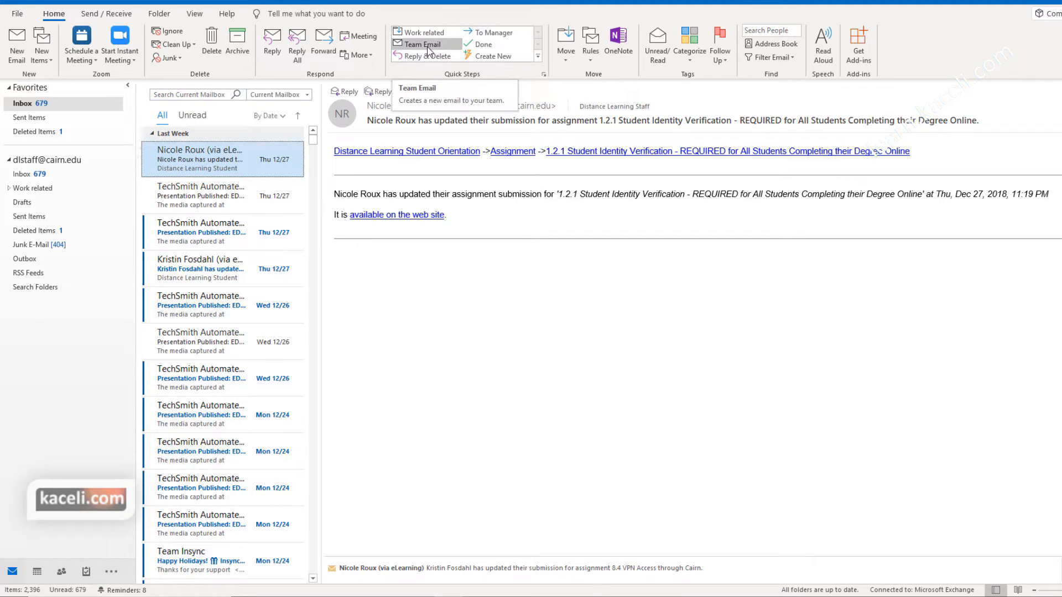
Set up the Done Quick Step to mark mail complete and read and move it to the Work related folder.
{"action": "left_click", "coordinate": [483, 44]}
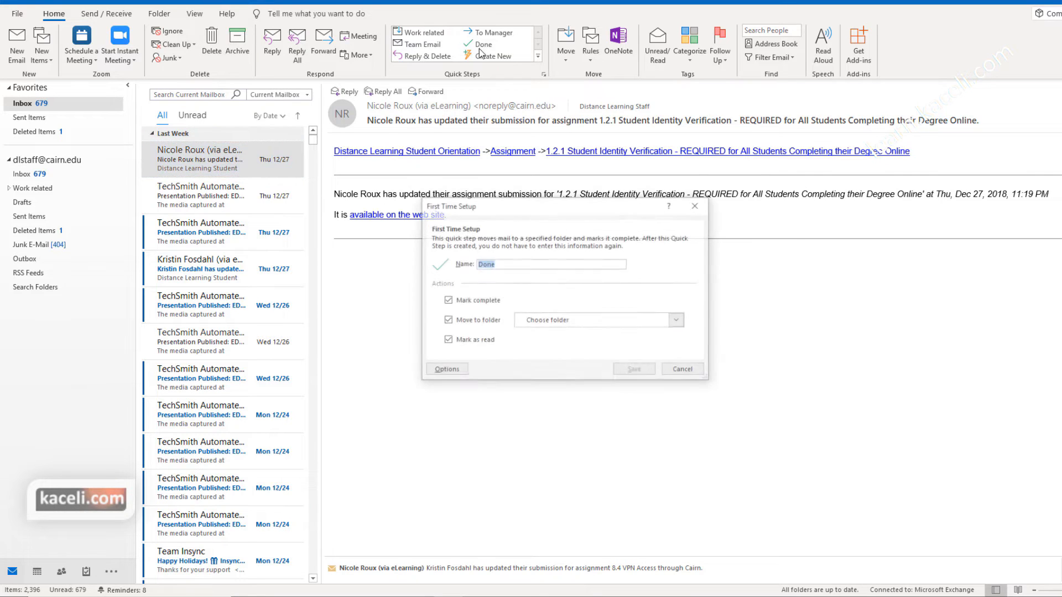
{"action": "left_click", "coordinate": [577, 321]}
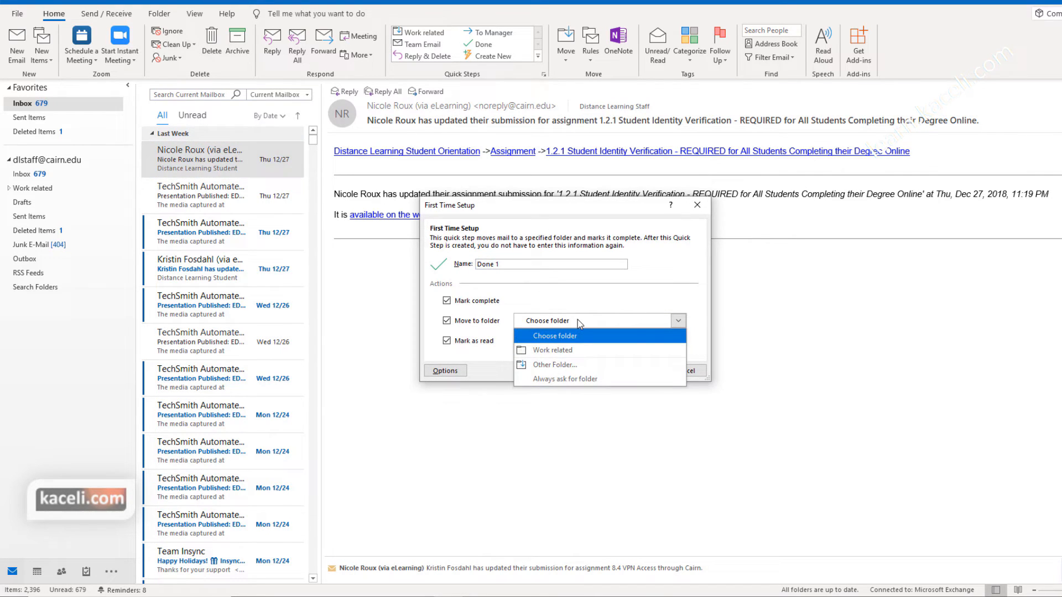
{"action": "left_click", "coordinate": [570, 351]}
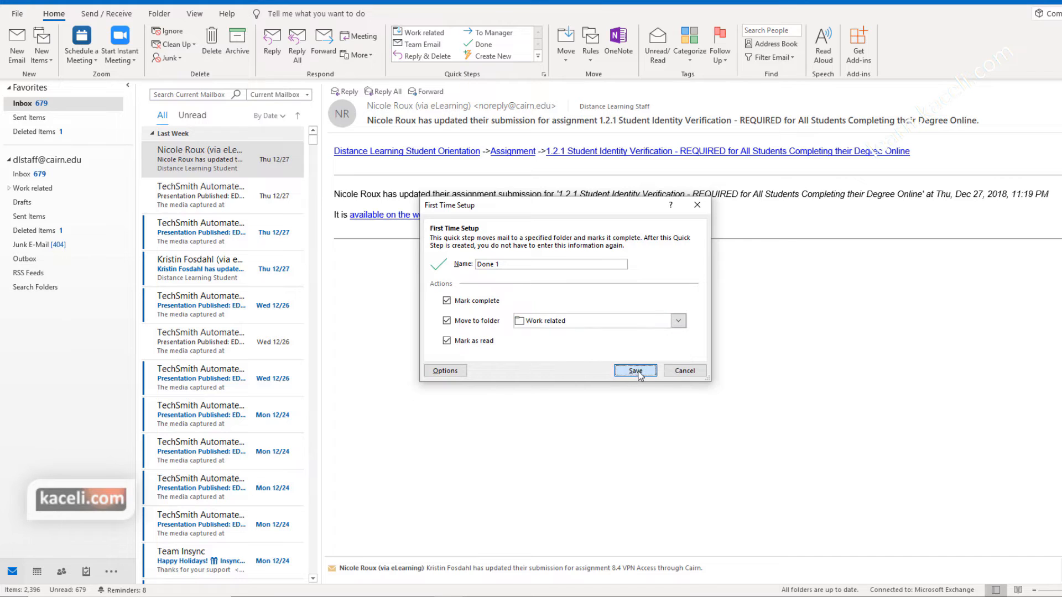
{"action": "left_click", "coordinate": [635, 371]}
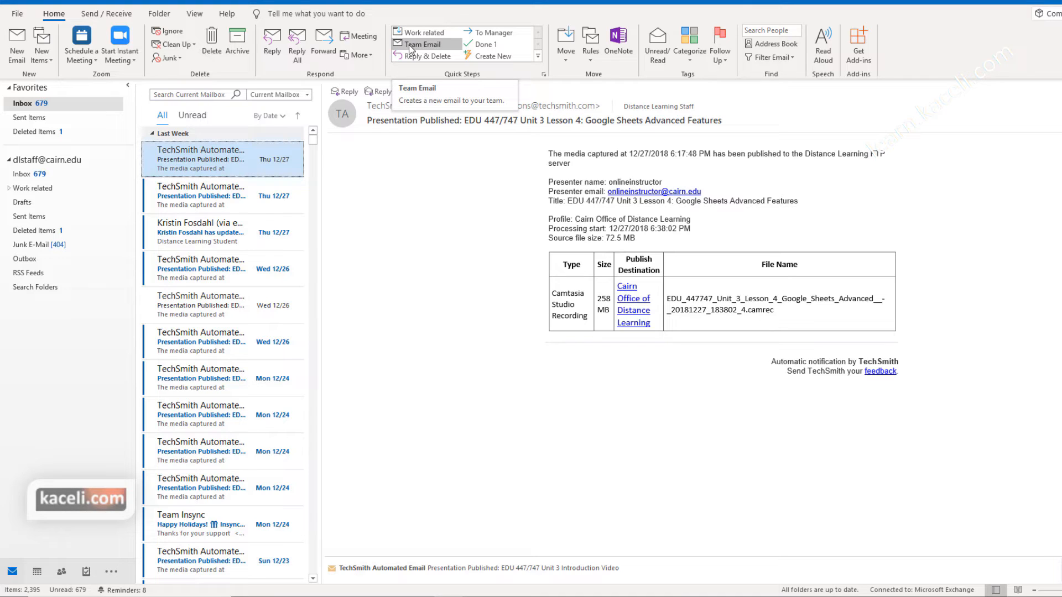
In the Quick Steps manager, edit the To Manager Quick Step to forward mail to the online instructor's e-mail address.
{"action": "left_click", "coordinate": [537, 57]}
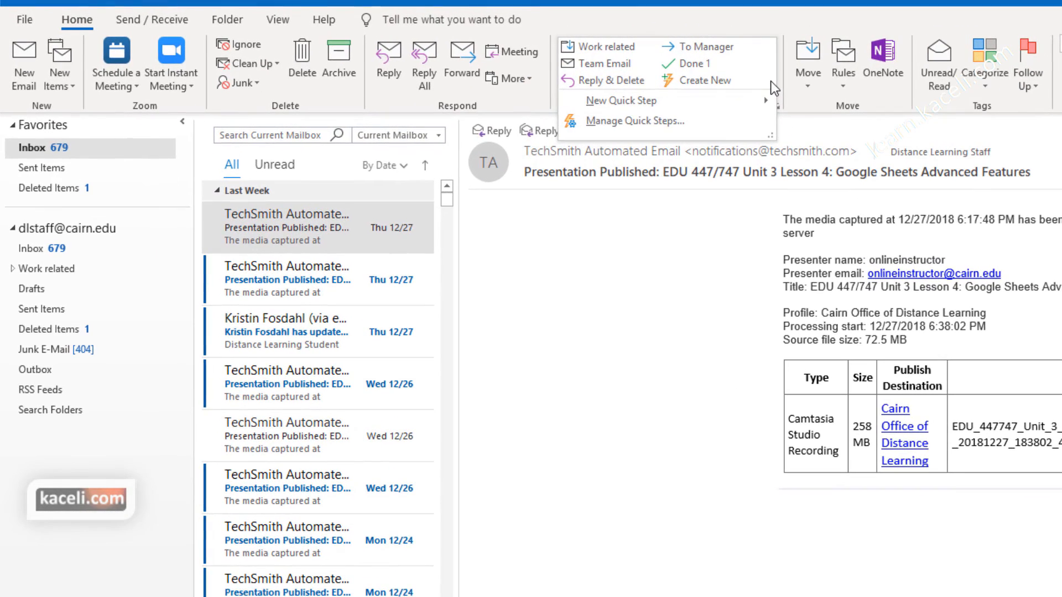
{"action": "left_click", "coordinate": [670, 134]}
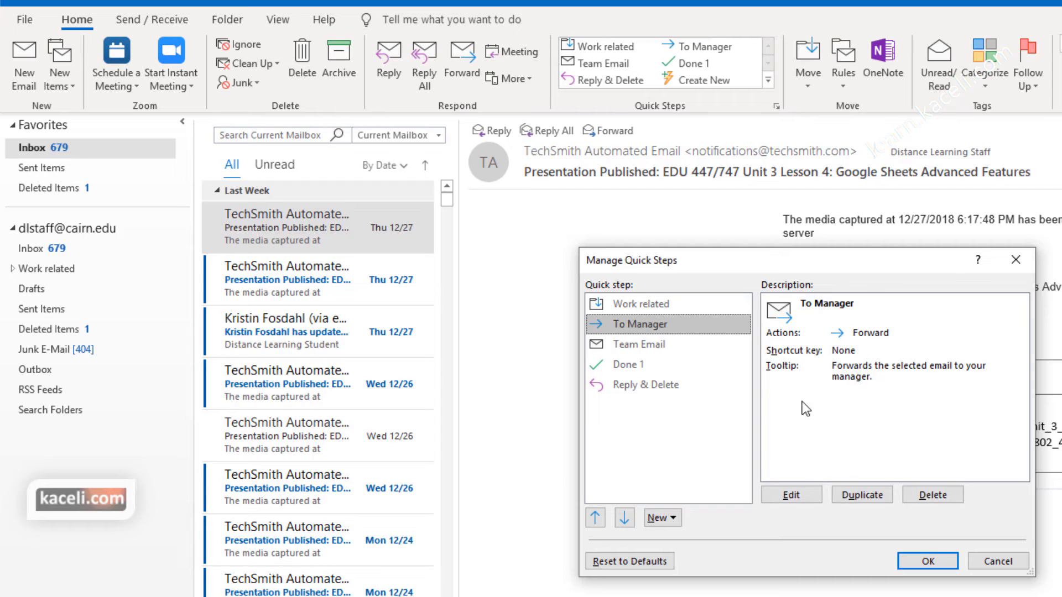
{"action": "left_click", "coordinate": [792, 495]}
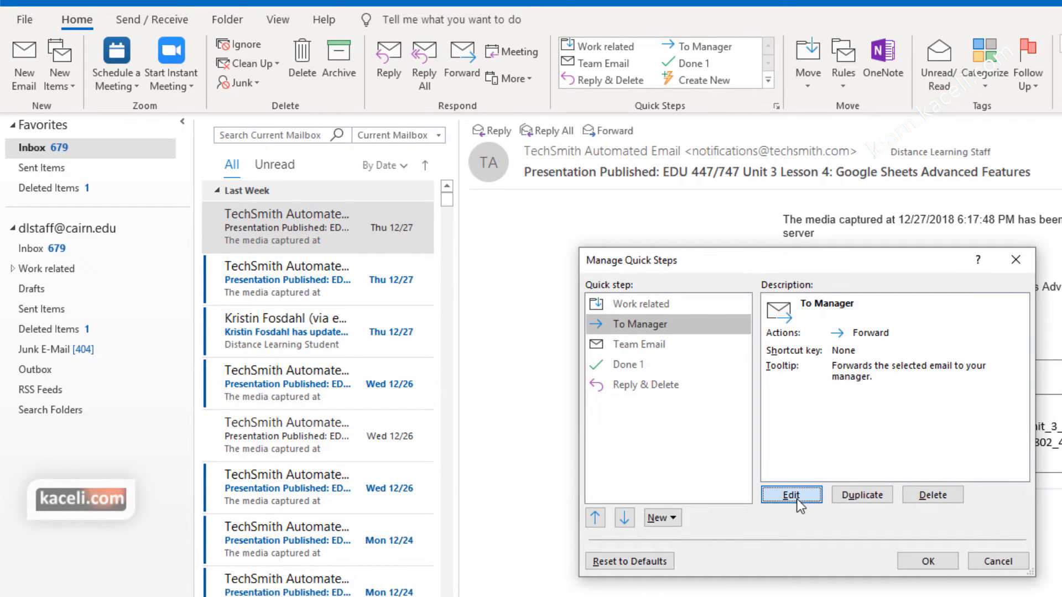
{"action": "left_click", "coordinate": [724, 337]}
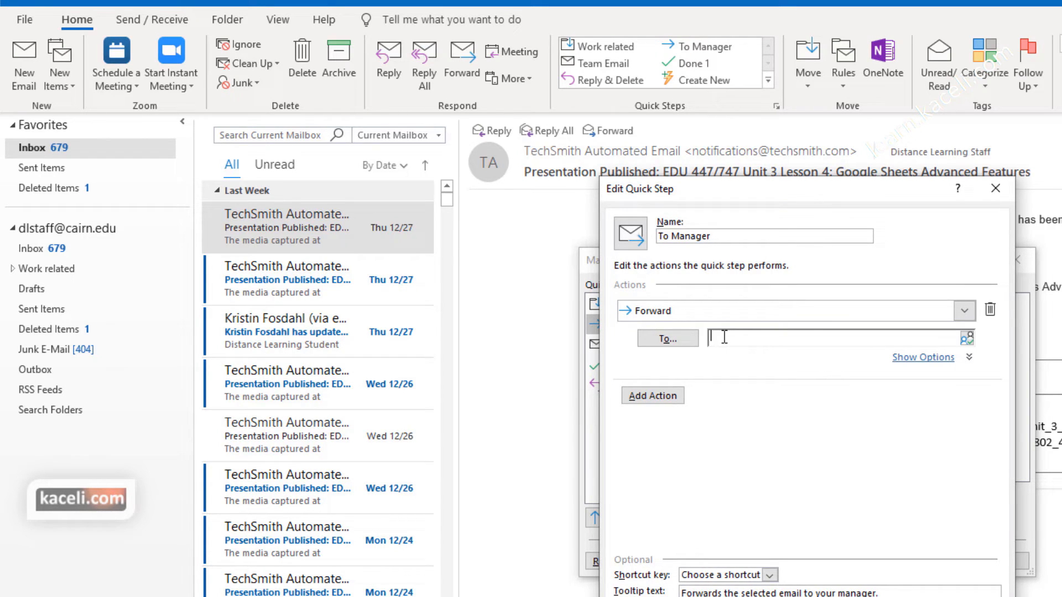
{"action": "type", "text": "online"}
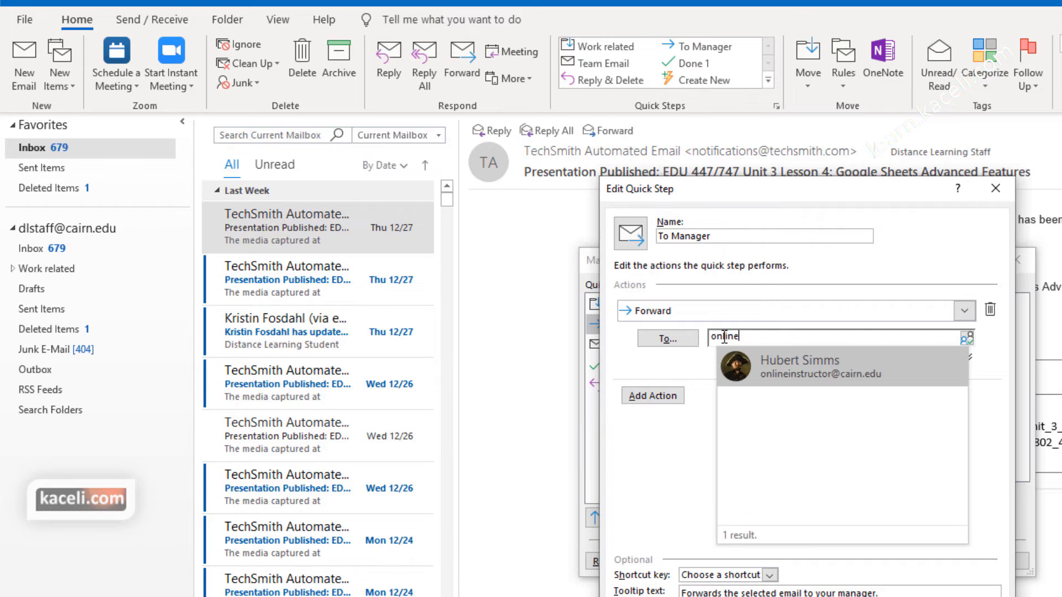
{"action": "left_click", "coordinate": [796, 370]}
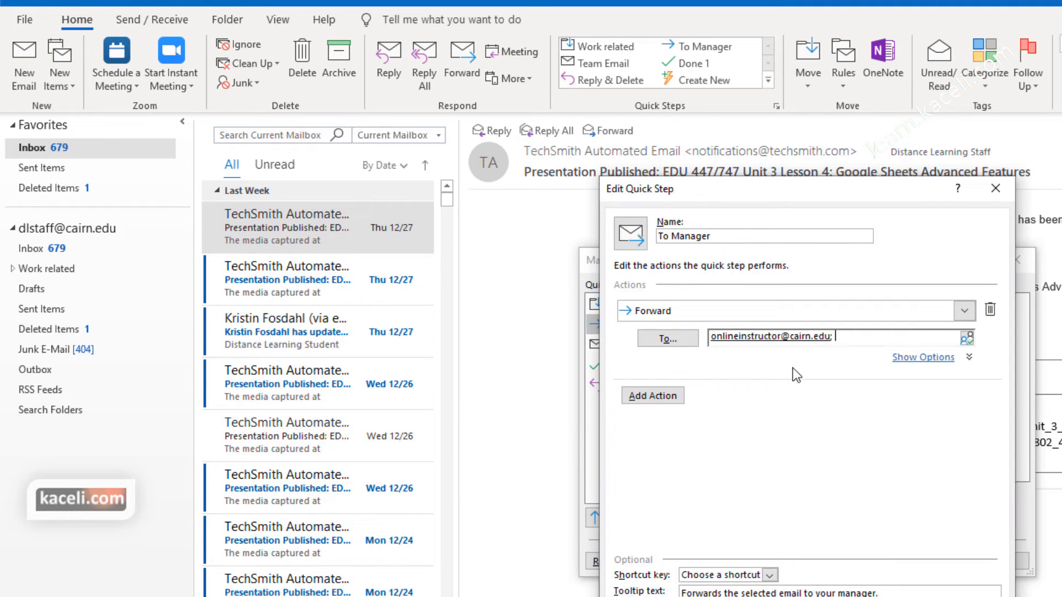
Keep Forward as the only action, assign the shortcut CTRL+SHIFT+1 to the To Manager Quick Step and save it.
{"action": "left_click", "coordinate": [671, 396]}
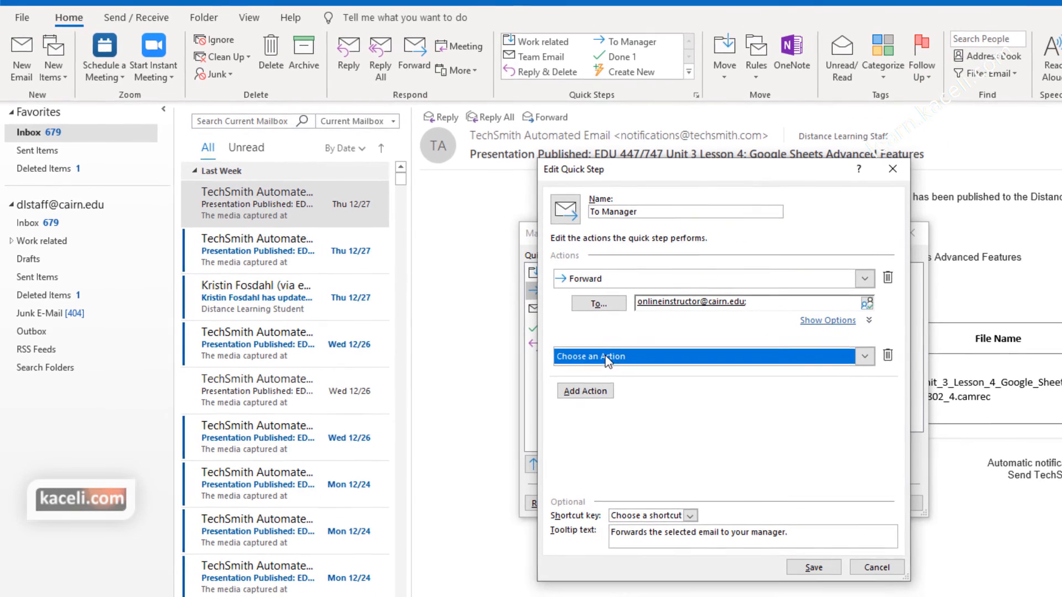
{"action": "left_click", "coordinate": [887, 356]}
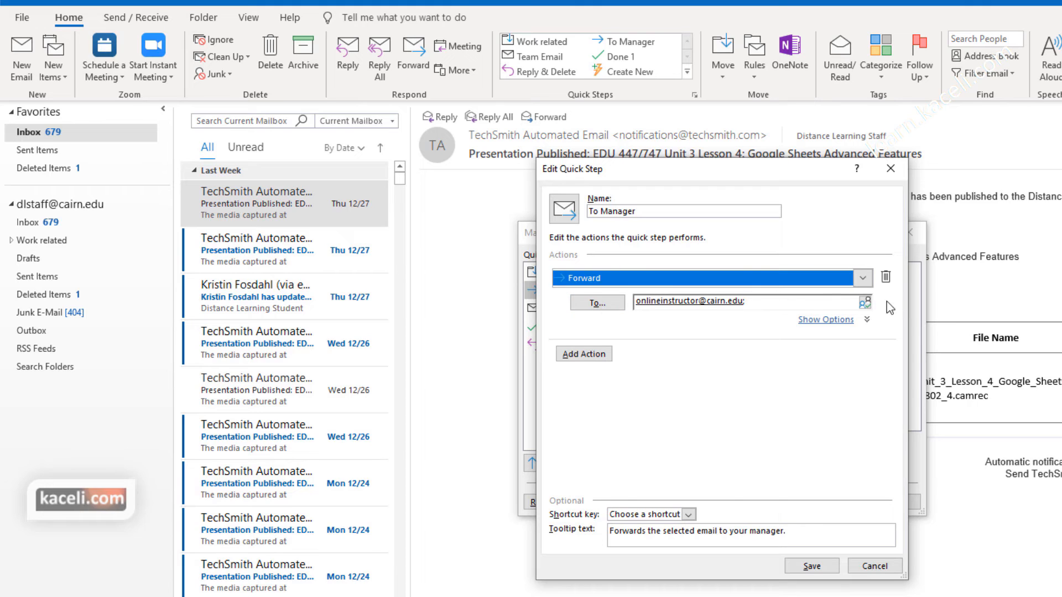
{"action": "left_click", "coordinate": [689, 514]}
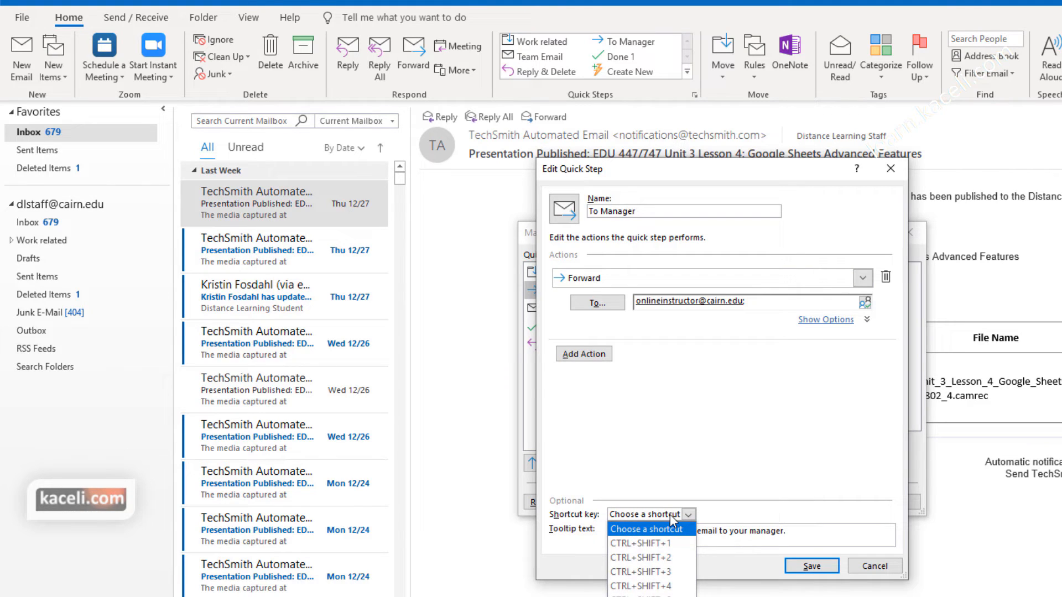
{"action": "left_click", "coordinate": [655, 542]}
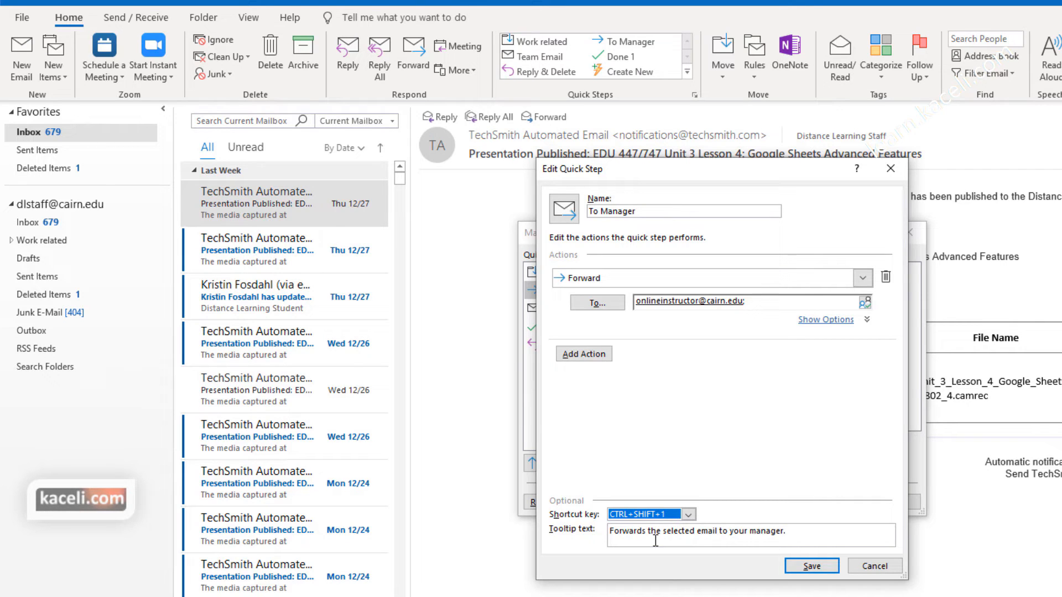
{"action": "left_click", "coordinate": [813, 568]}
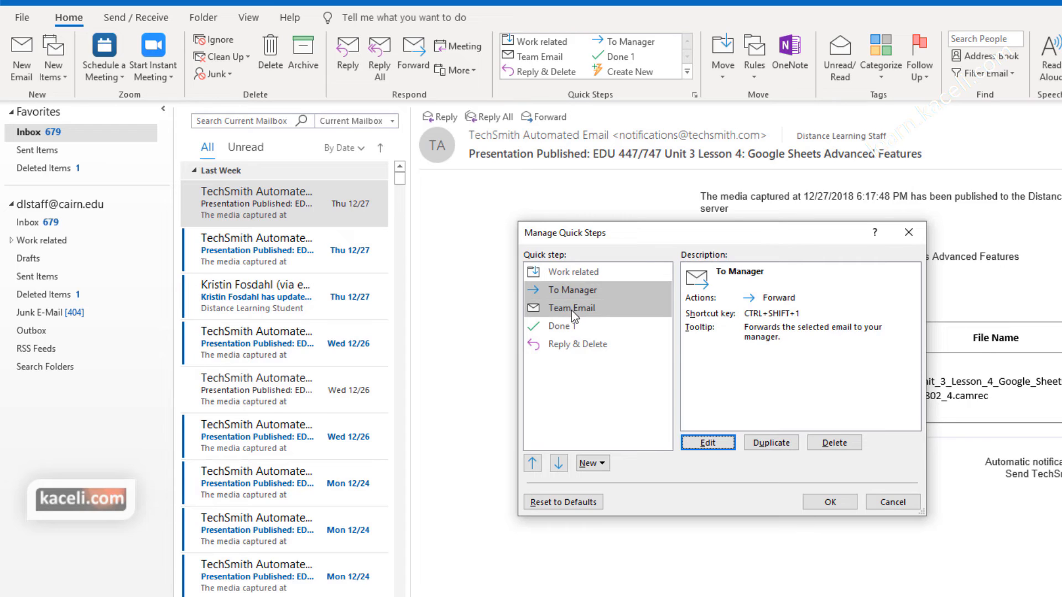
Edit the Team Email Quick Step to address its new message to the online instructor and a second team member's e-mail.
{"action": "left_click", "coordinate": [572, 310]}
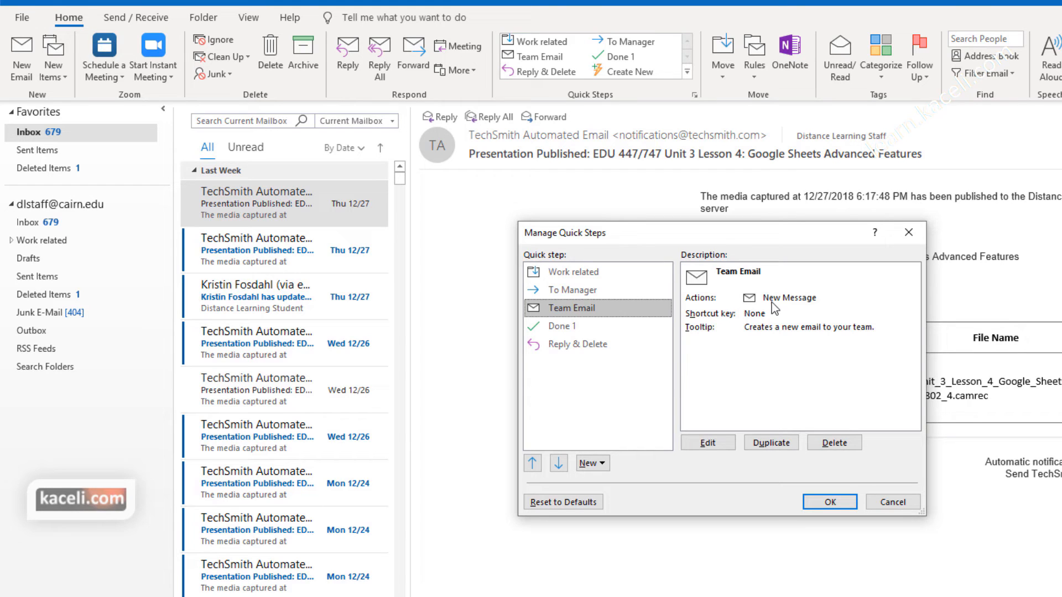
{"action": "left_click", "coordinate": [709, 444]}
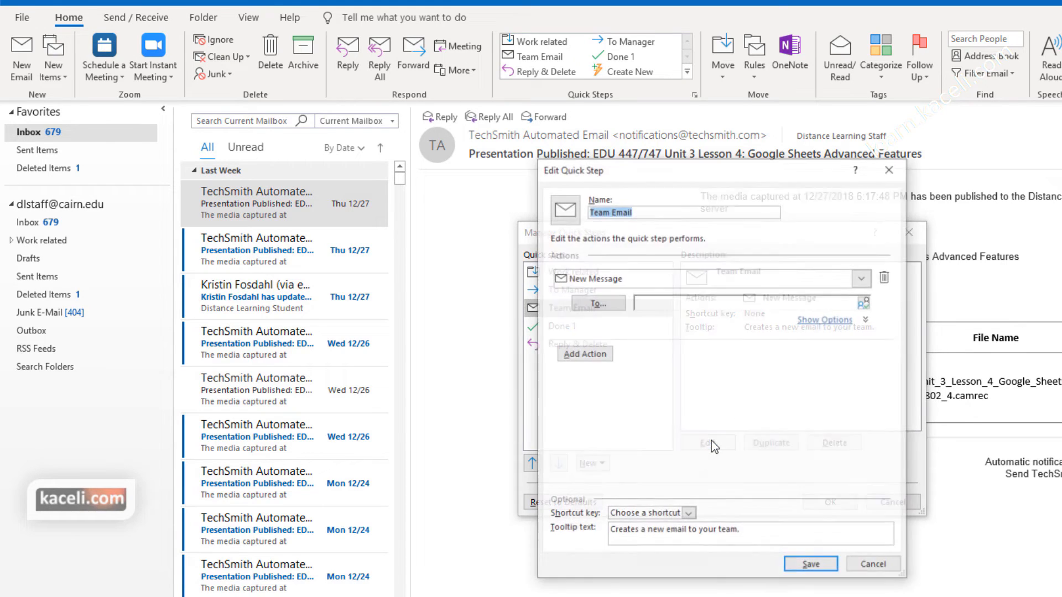
{"action": "left_click", "coordinate": [664, 303]}
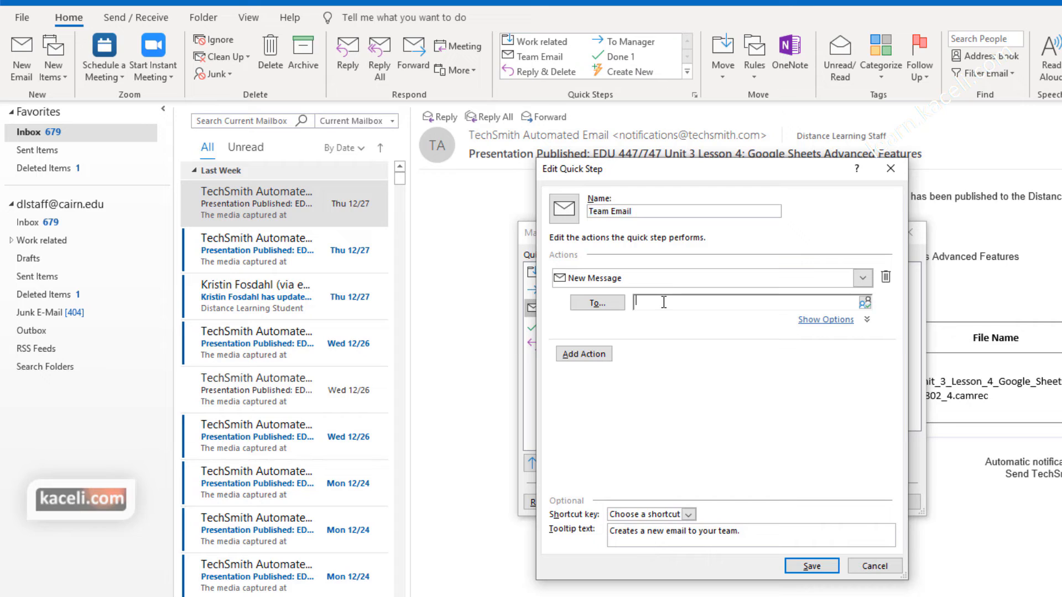
{"action": "type", "text": "on"}
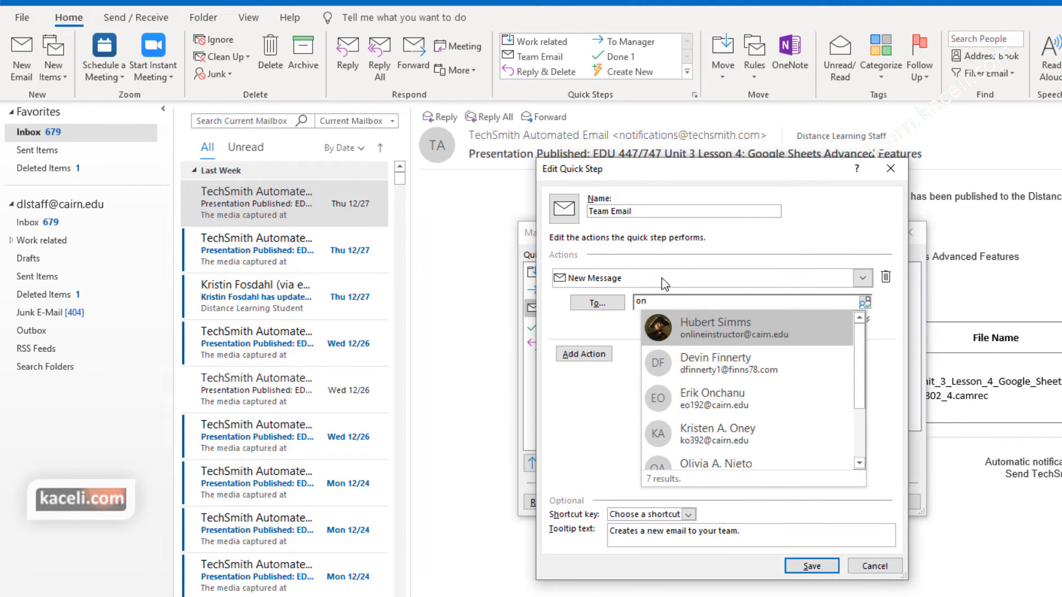
{"action": "left_click", "coordinate": [733, 325]}
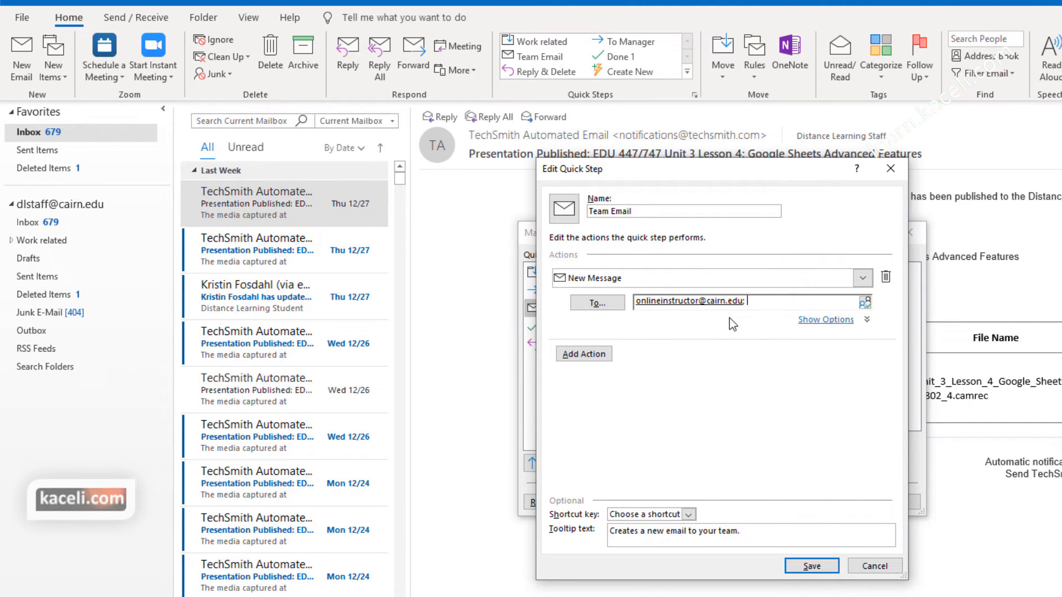
{"action": "key", "text": "ctrl+v"}
Add a Set importance action with High to the Team Email Quick Step, assign CTRL+SHIFT+2 and save it.
{"action": "left_click", "coordinate": [588, 355]}
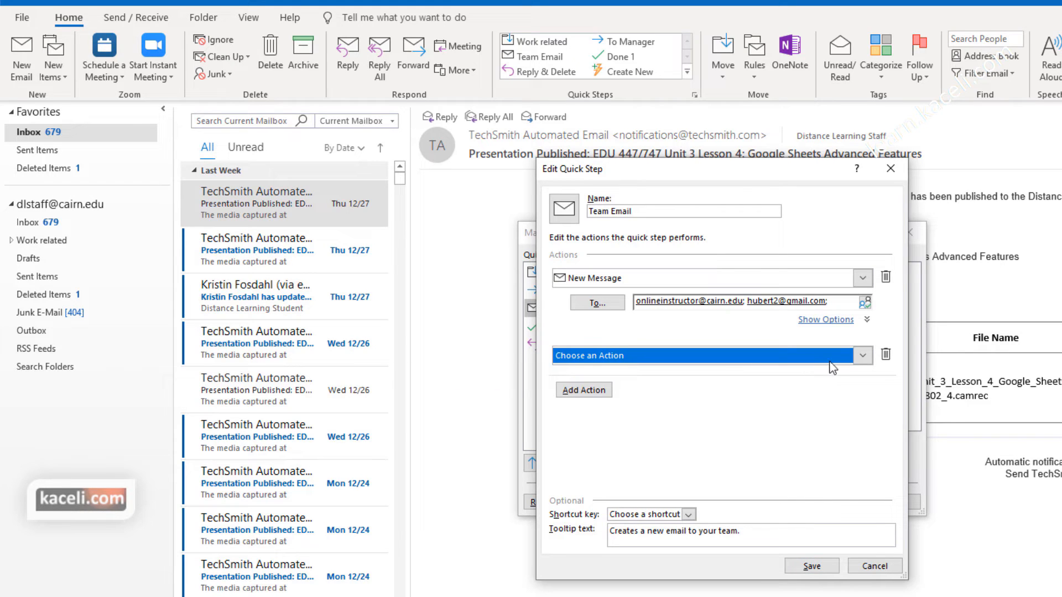
{"action": "left_click", "coordinate": [863, 357]}
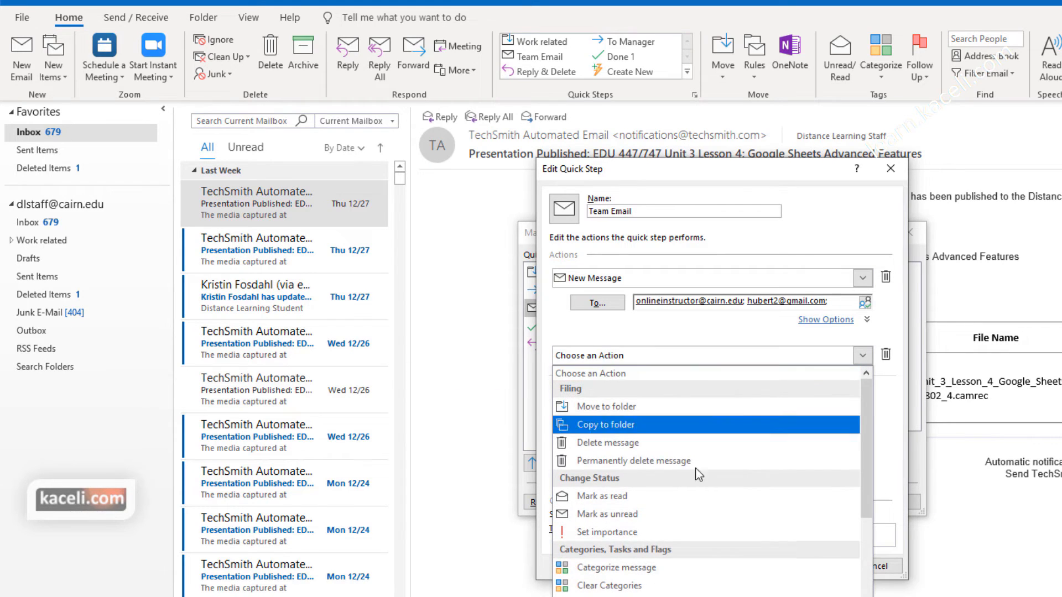
{"action": "left_click", "coordinate": [604, 534]}
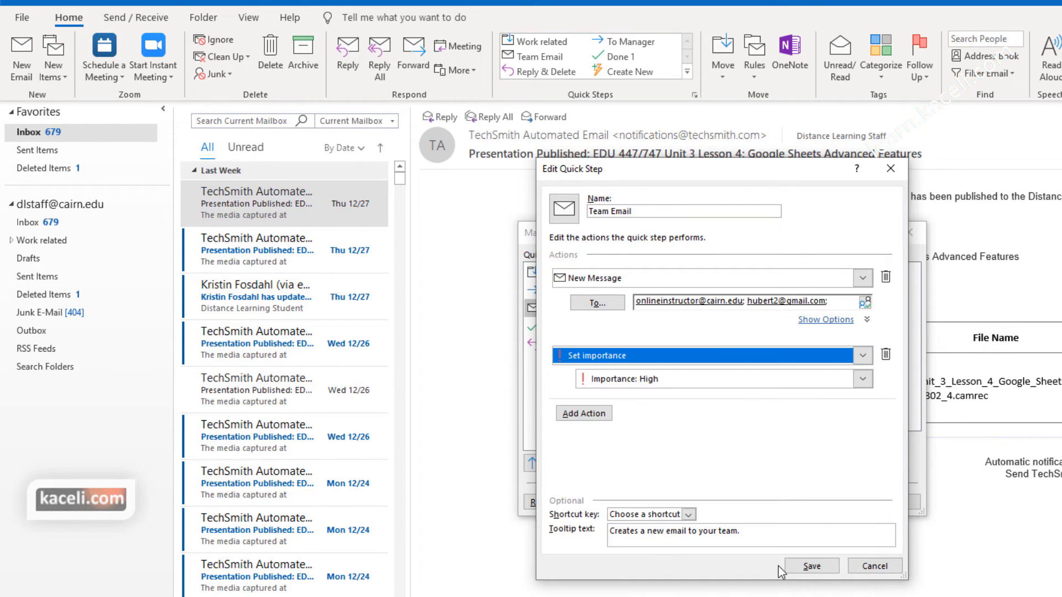
{"action": "left_click", "coordinate": [688, 514]}
{"action": "left_click", "coordinate": [663, 558]}
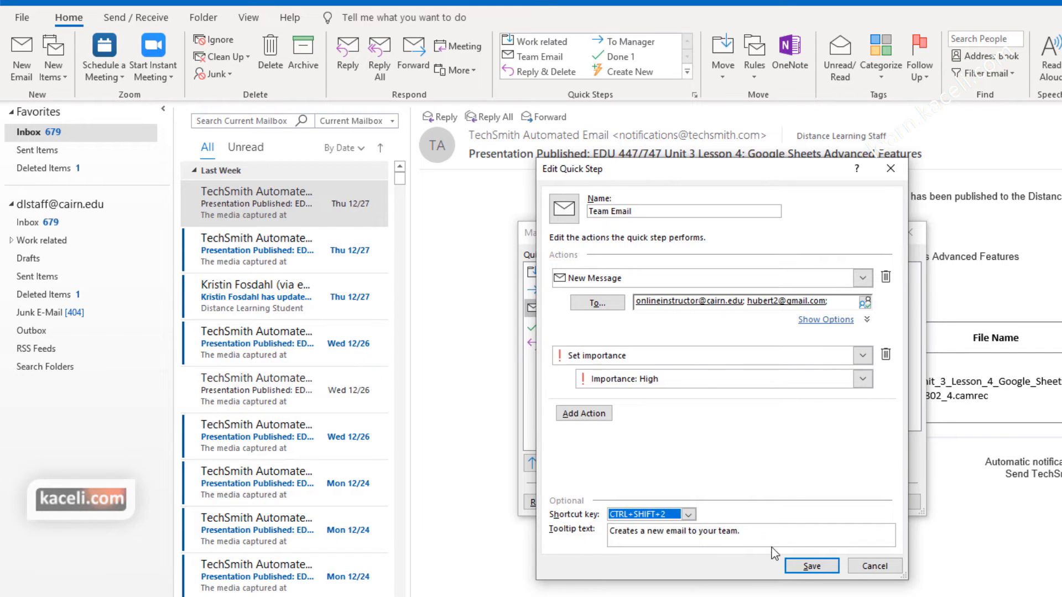
{"action": "left_click", "coordinate": [811, 566]}
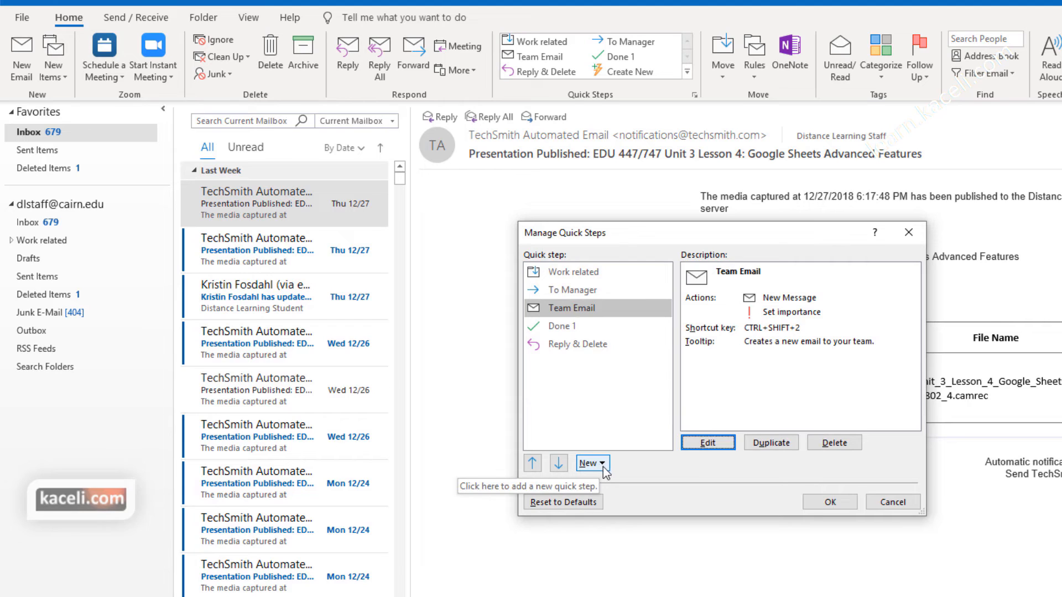
View the available new Quick Step types, and close the Quick Steps manager keeping the edits.
{"action": "left_click", "coordinate": [600, 463]}
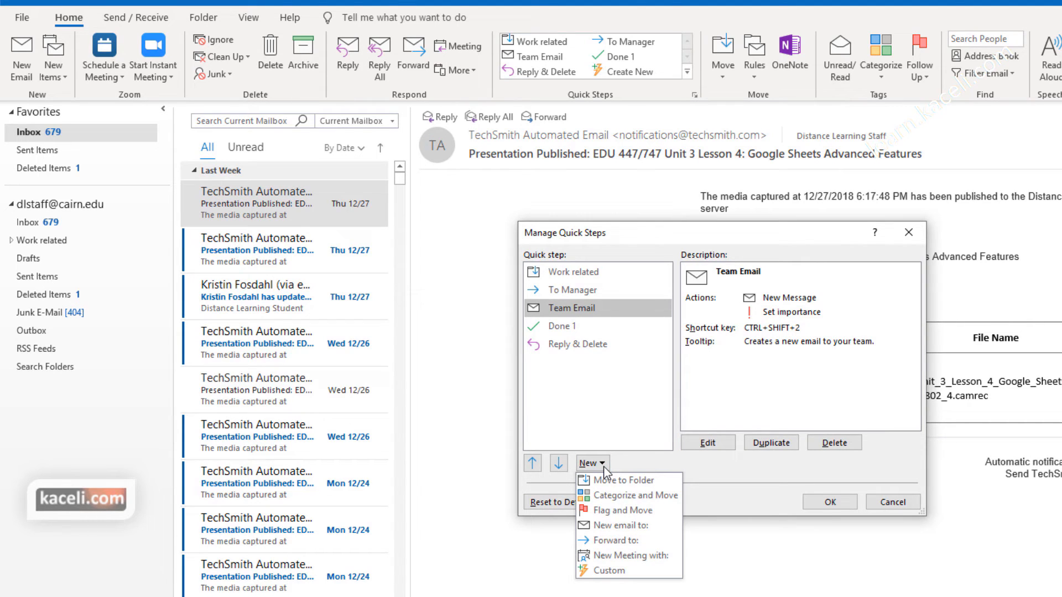
{"action": "left_click", "coordinate": [835, 503]}
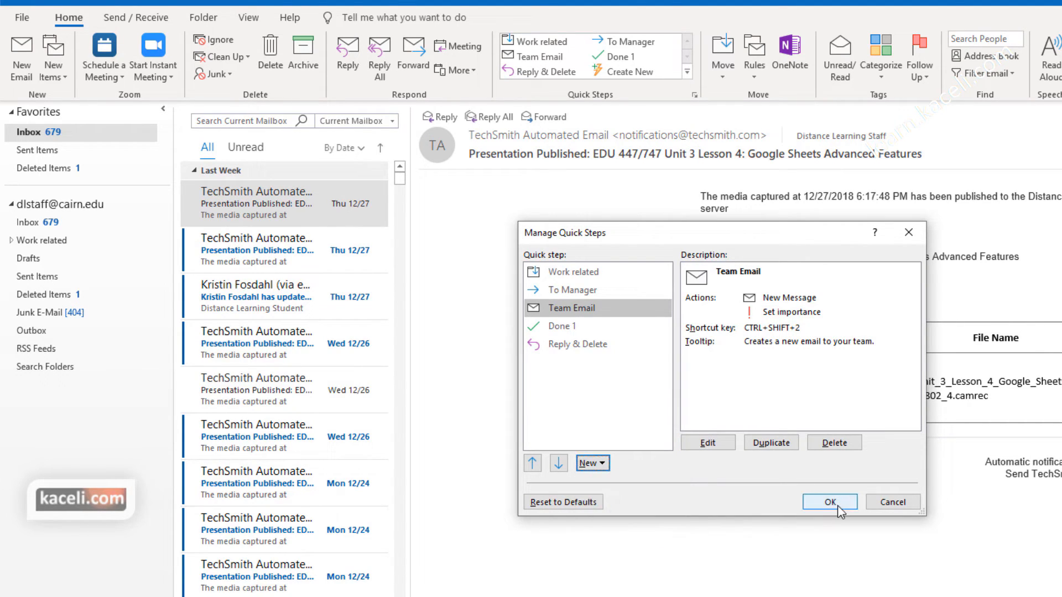
{"action": "left_click", "coordinate": [831, 503]}
Forward the newest inbox email, about Google Sheets Advanced Features, with the To Manager Quick Step and send it.
{"action": "left_click", "coordinate": [572, 407]}
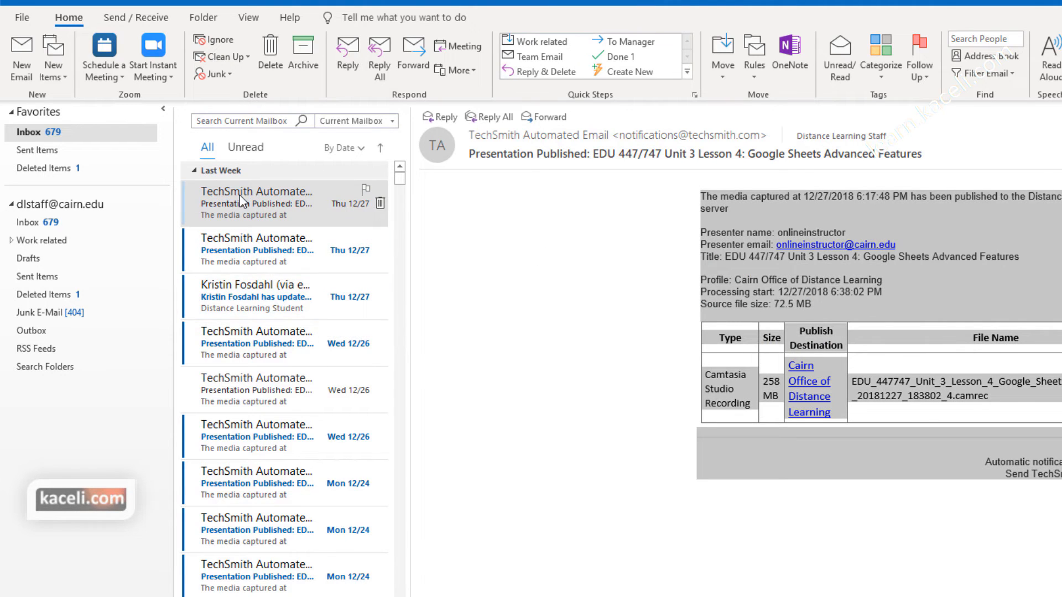
{"action": "left_click", "coordinate": [258, 204]}
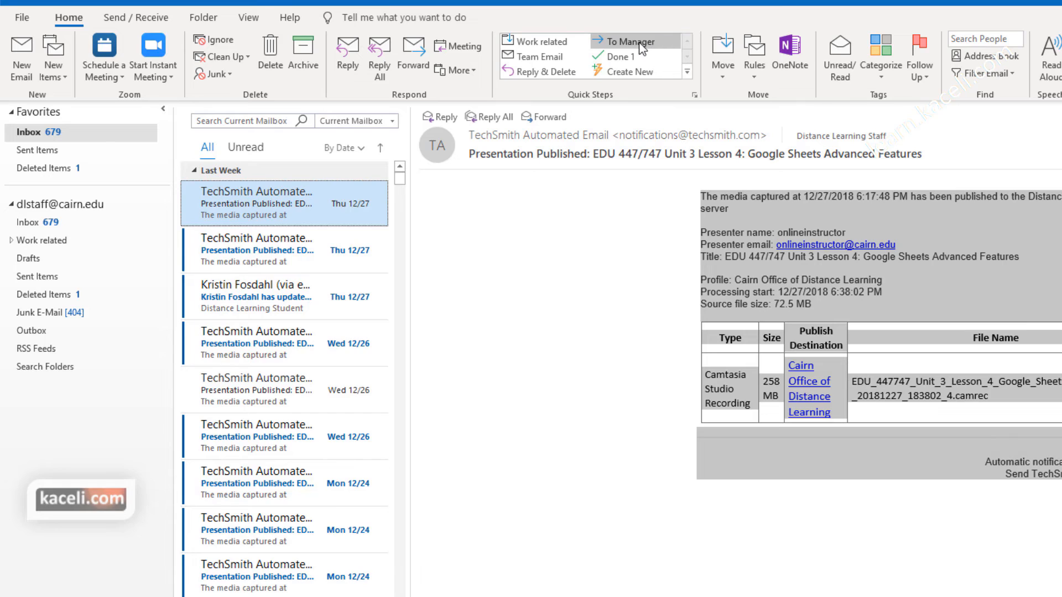
{"action": "left_click", "coordinate": [656, 48]}
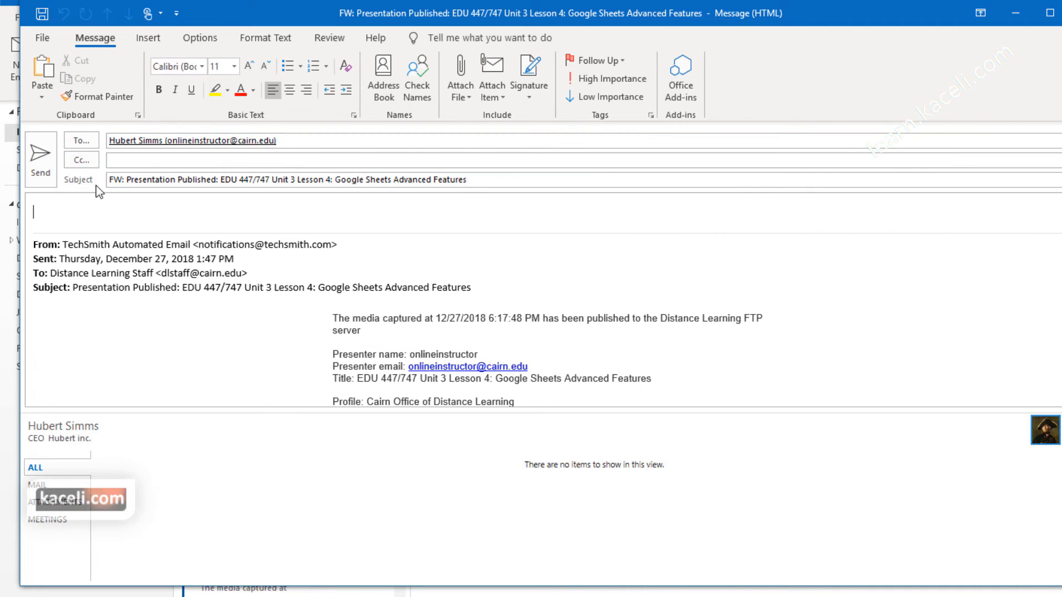
{"action": "left_click", "coordinate": [42, 163]}
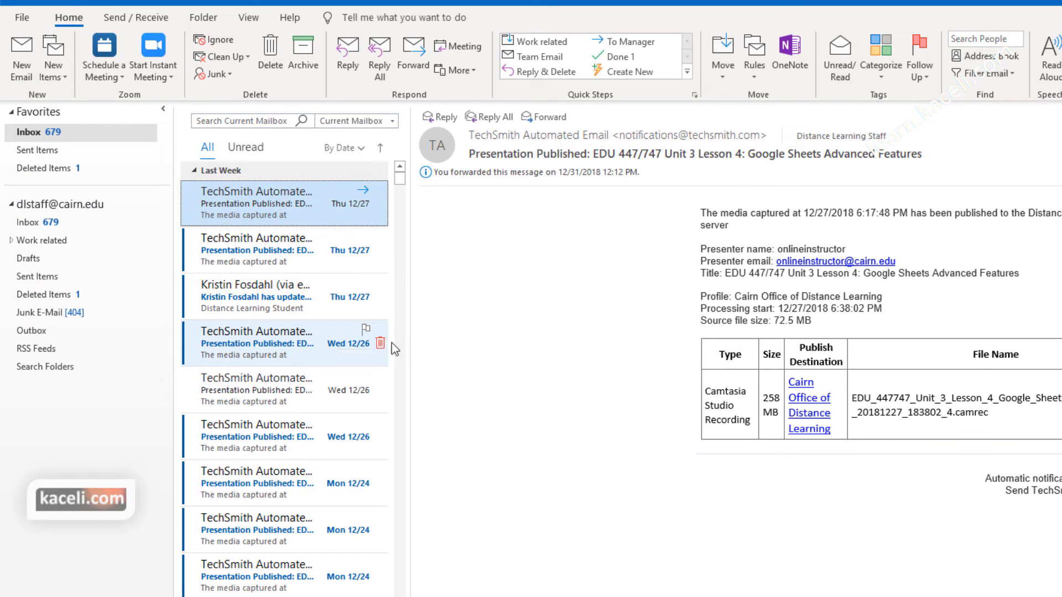
Run the Team Email Quick Step on the selected email, check the prefilled recipients and close the new message.
{"action": "left_click", "coordinate": [532, 58]}
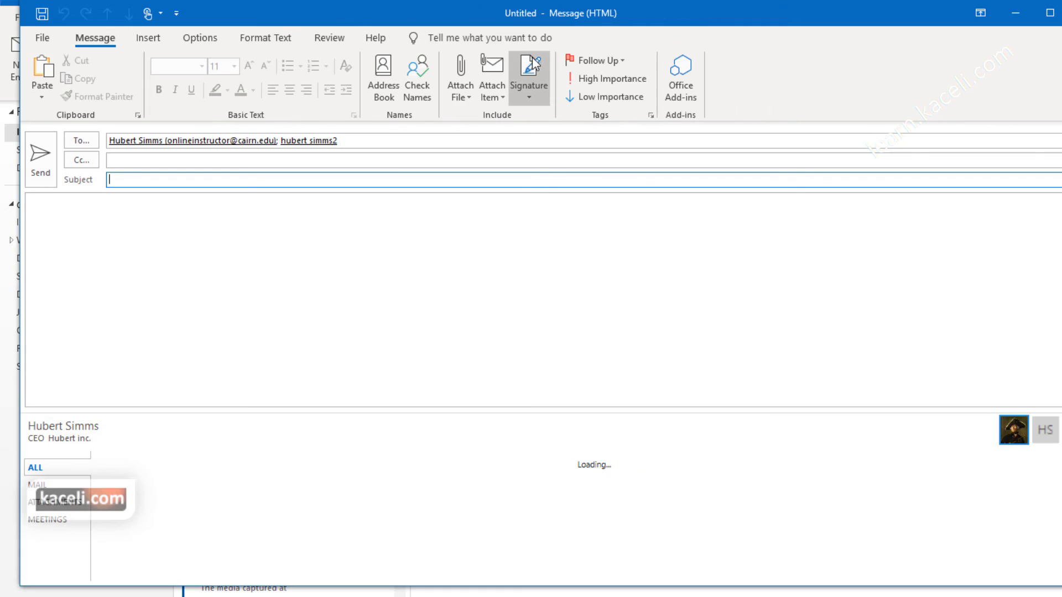
{"action": "left_click_drag", "start_coordinate": [357, 140], "coordinate": [104, 142]}
{"action": "left_click", "coordinate": [132, 178]}
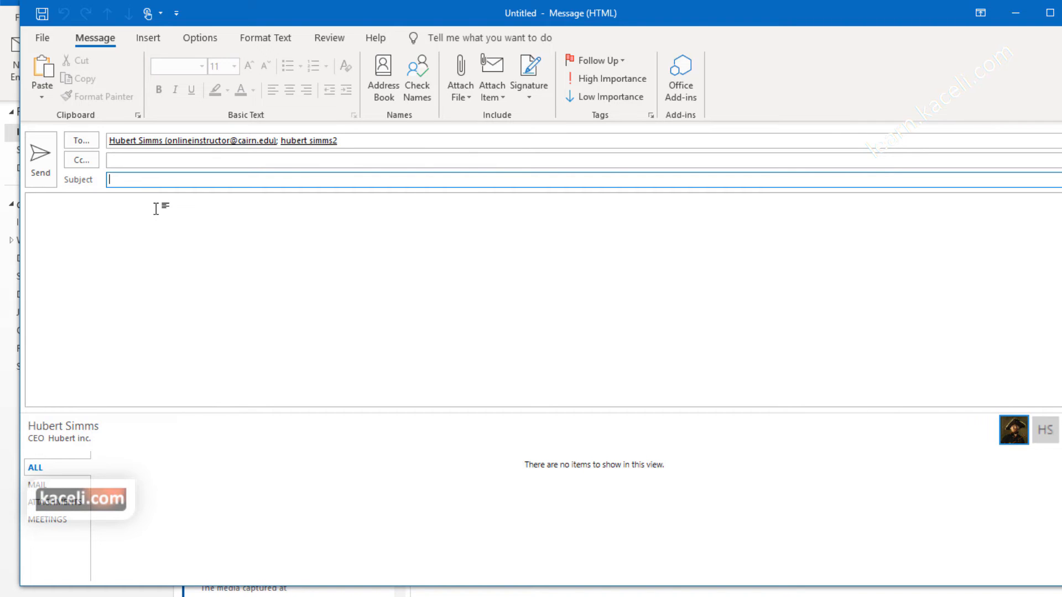
{"action": "left_click", "coordinate": [94, 246]}
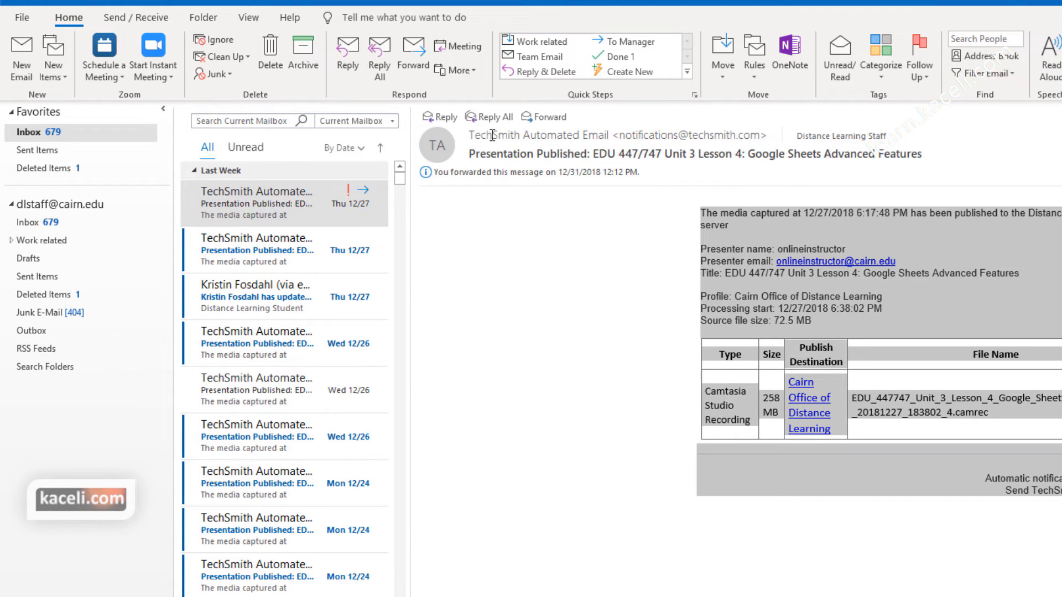
Preview the current tasks, and open the To-Do List to view it in full.
{"action": "mouse_move", "coordinate": [381, 225]}
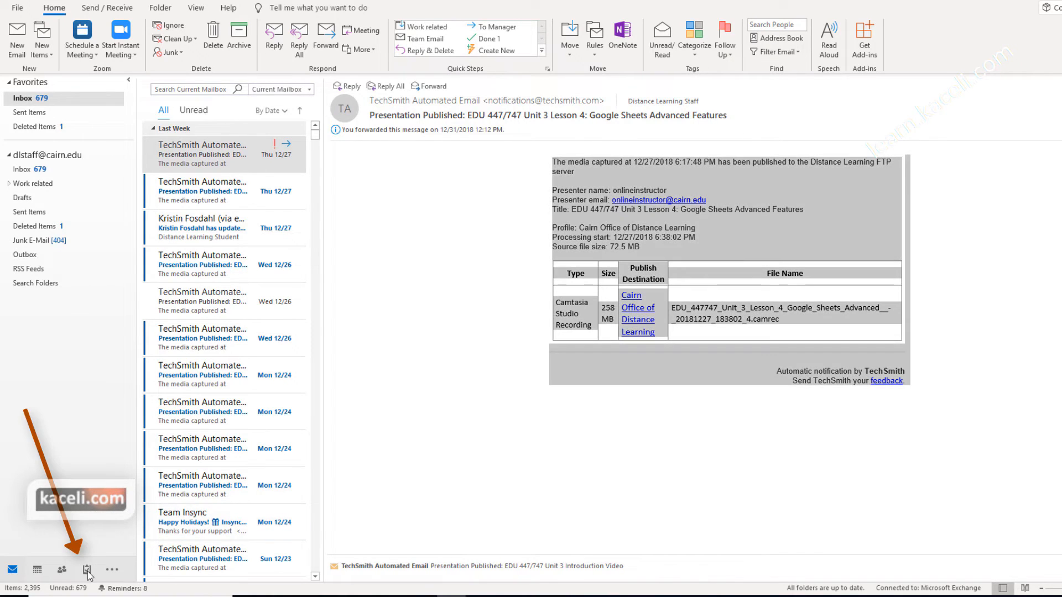
{"action": "mouse_move", "coordinate": [88, 573]}
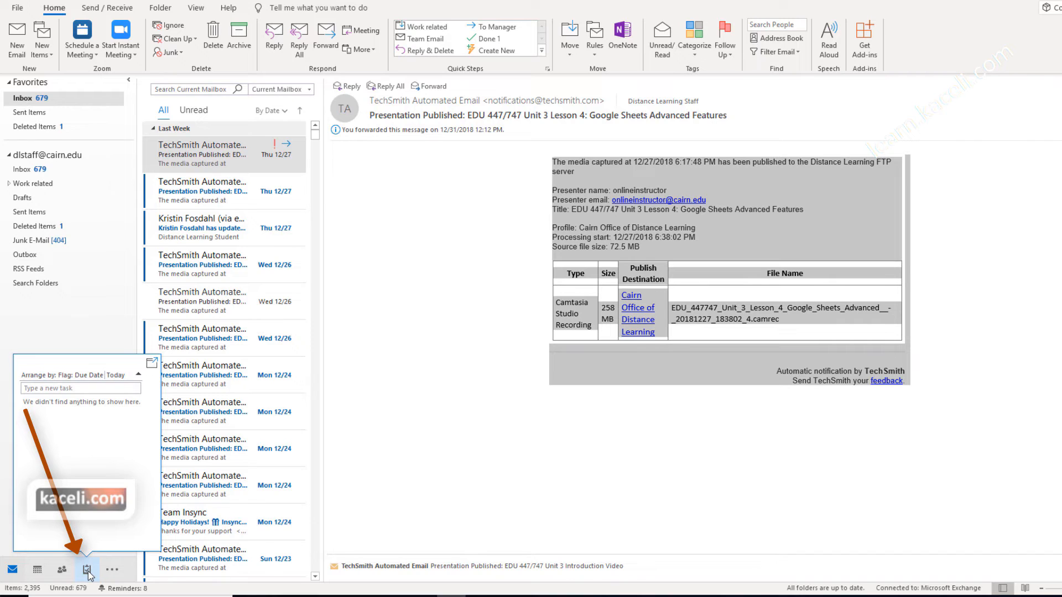
{"action": "left_click", "coordinate": [88, 572]}
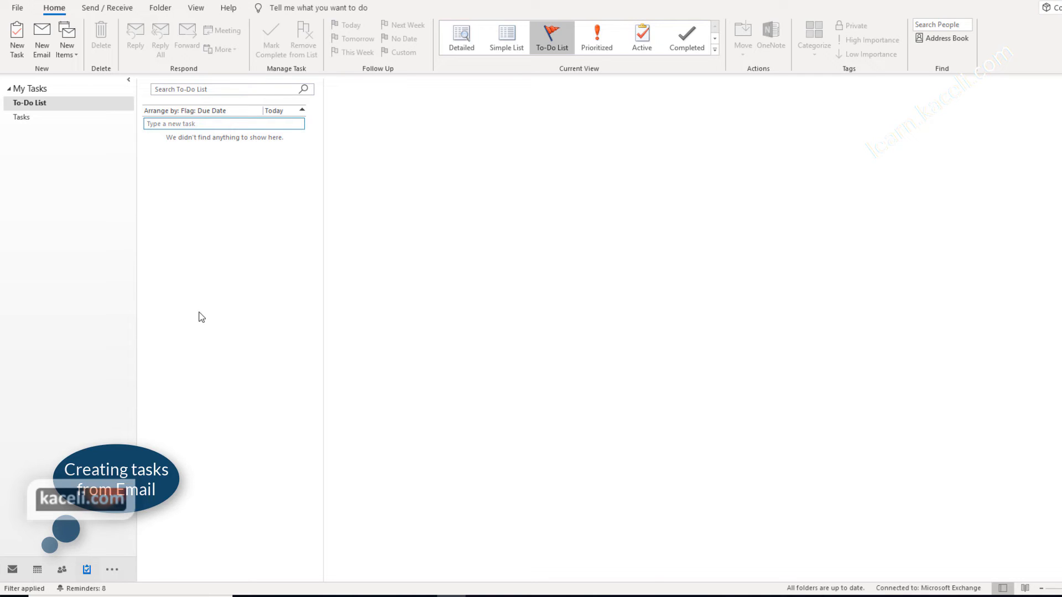
Flag the Google Sheets Advanced Features email as a to-do item and the Unit 3 Introduction Video email for follow-up Tomorrow.
{"action": "left_click", "coordinate": [12, 569]}
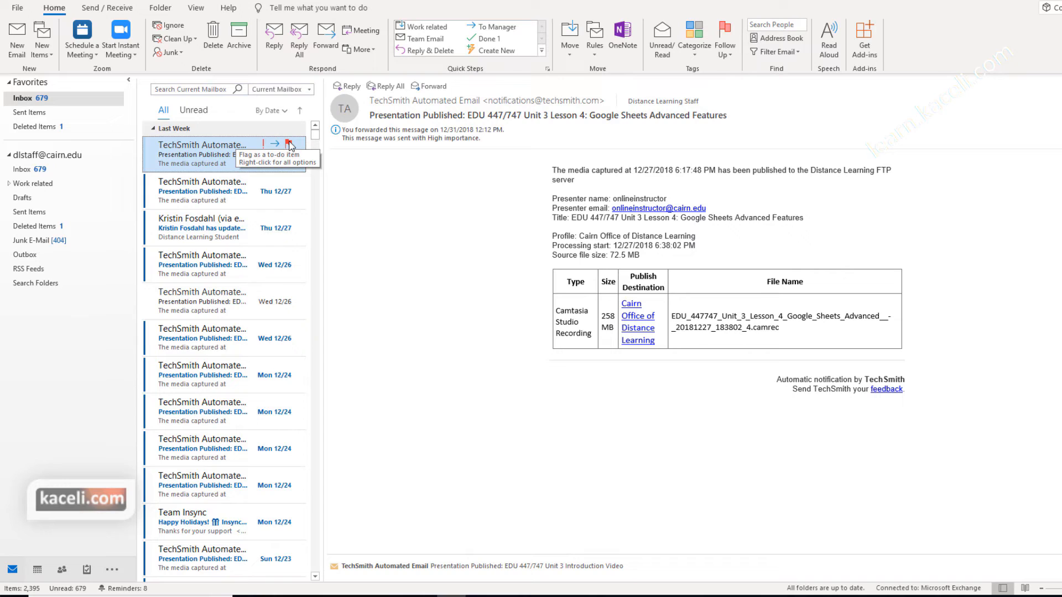
{"action": "left_click", "coordinate": [289, 145]}
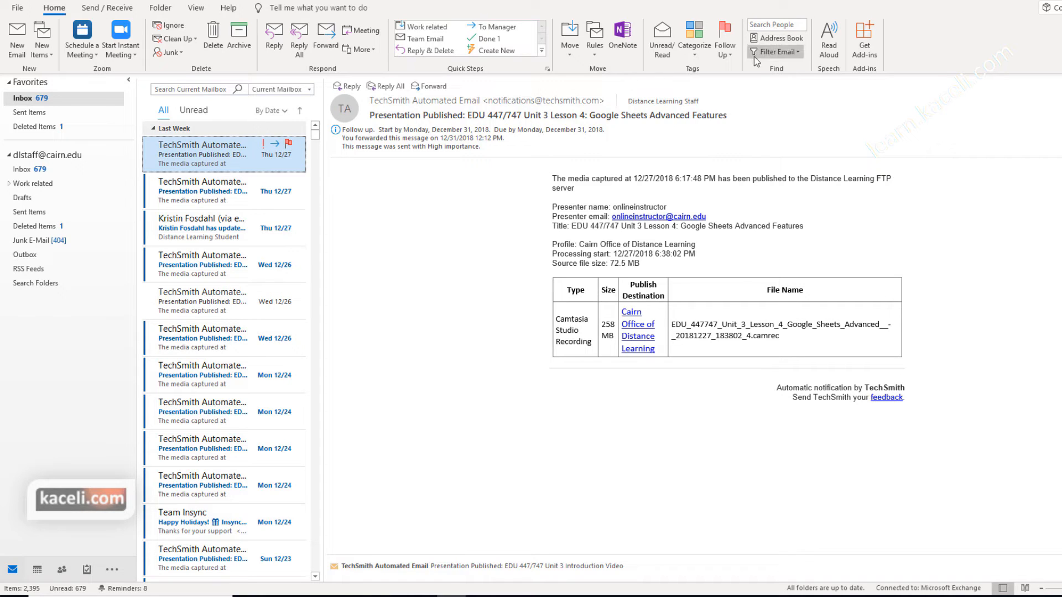
{"action": "left_click", "coordinate": [292, 193]}
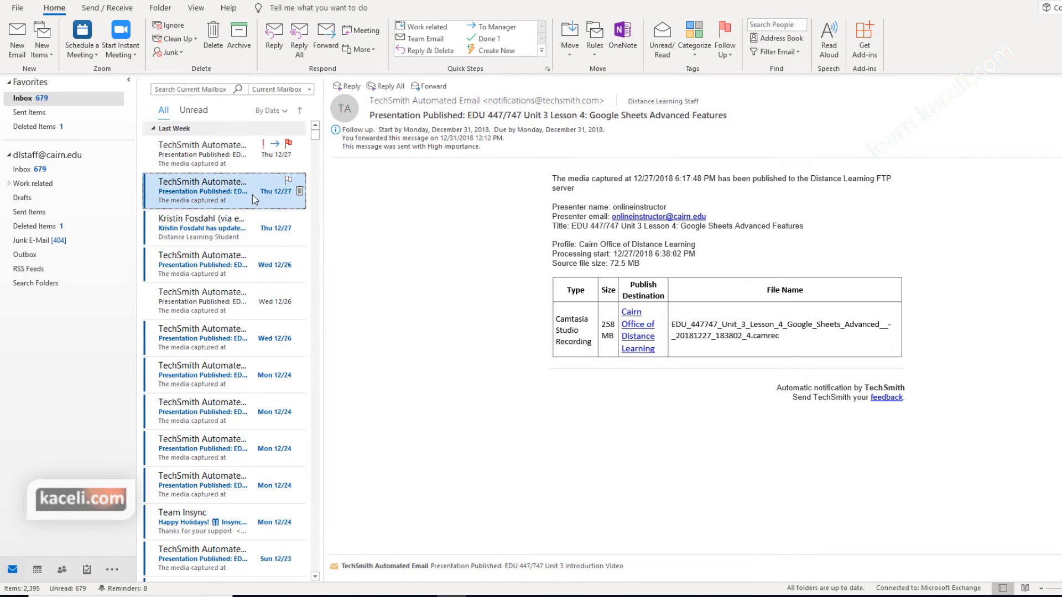
{"action": "left_click", "coordinate": [725, 49]}
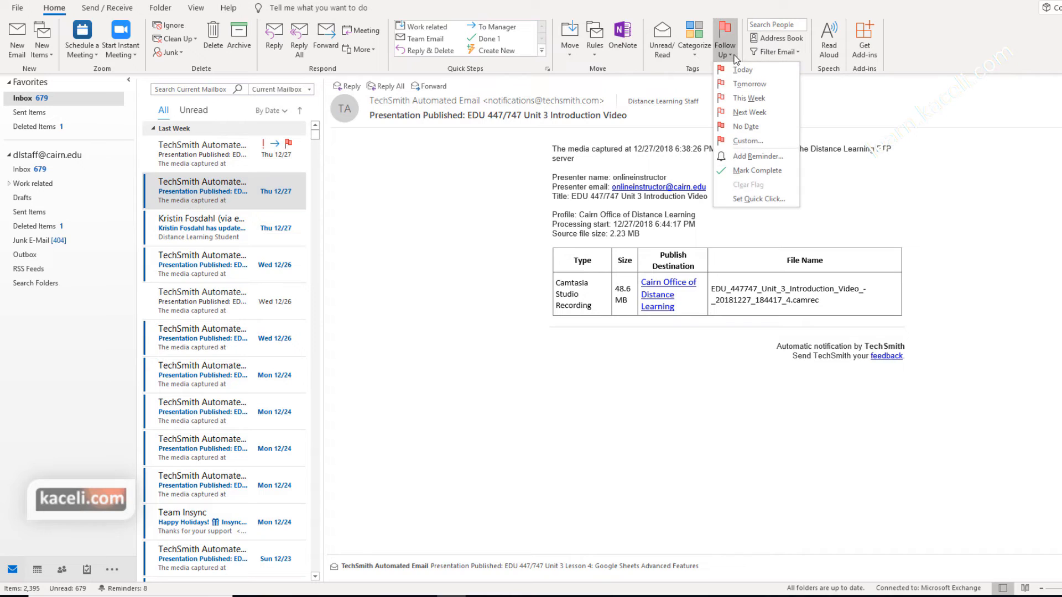
{"action": "left_click", "coordinate": [733, 87]}
Review the flagged emails in the To-Do List and mark the Google Sheets Advanced Features item under Today as complete.
{"action": "left_click", "coordinate": [266, 224]}
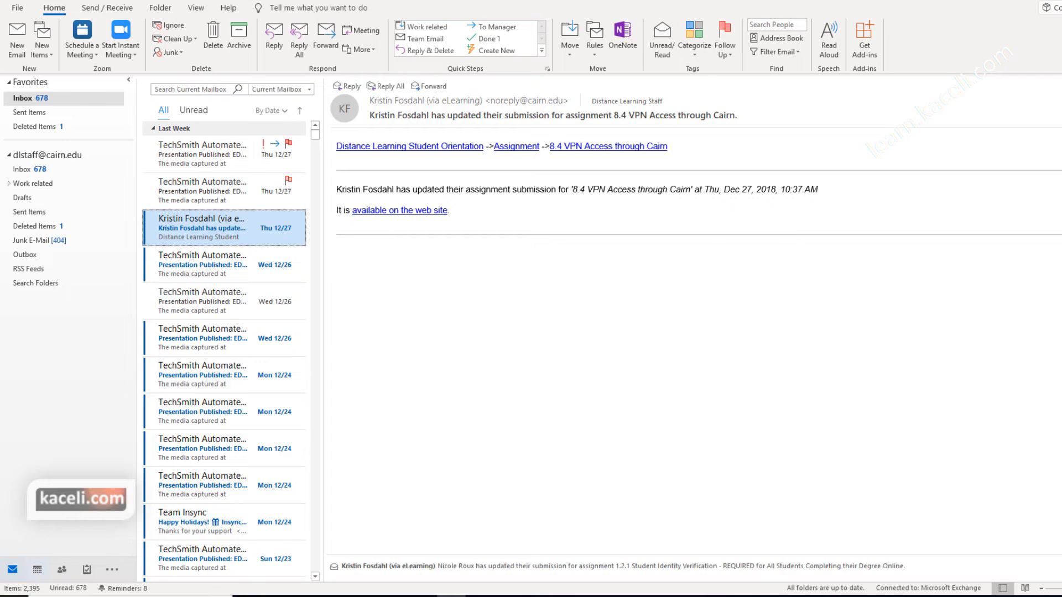
{"action": "left_click", "coordinate": [86, 570]}
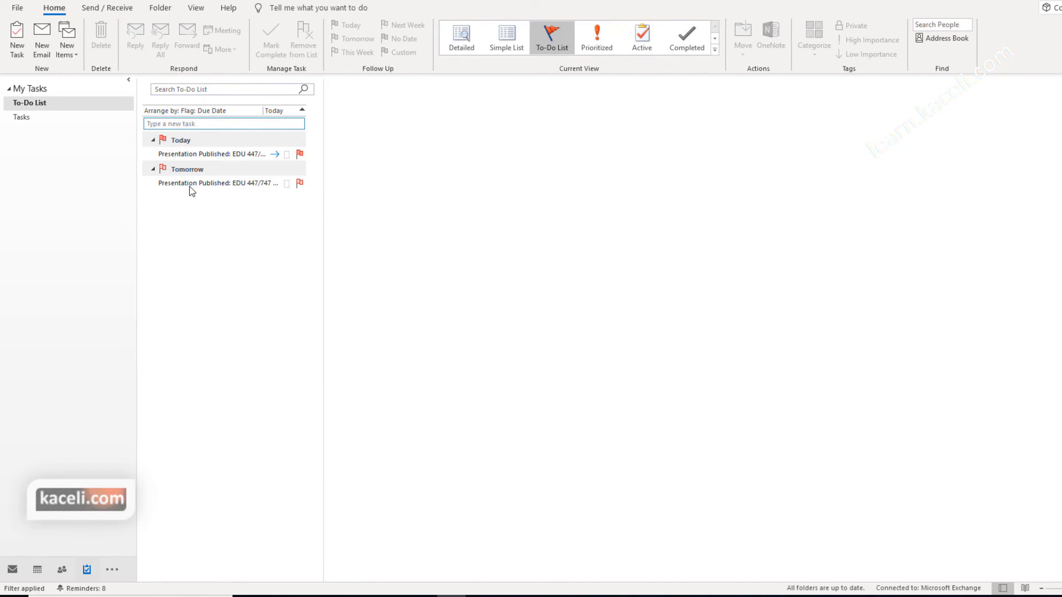
{"action": "left_click", "coordinate": [215, 182]}
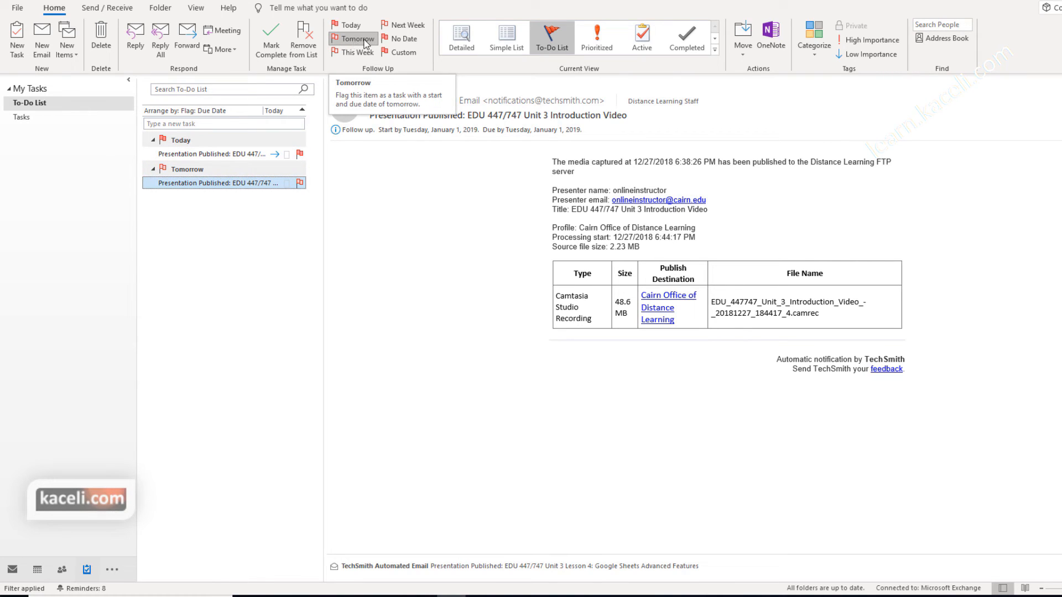
{"action": "left_click", "coordinate": [210, 143]}
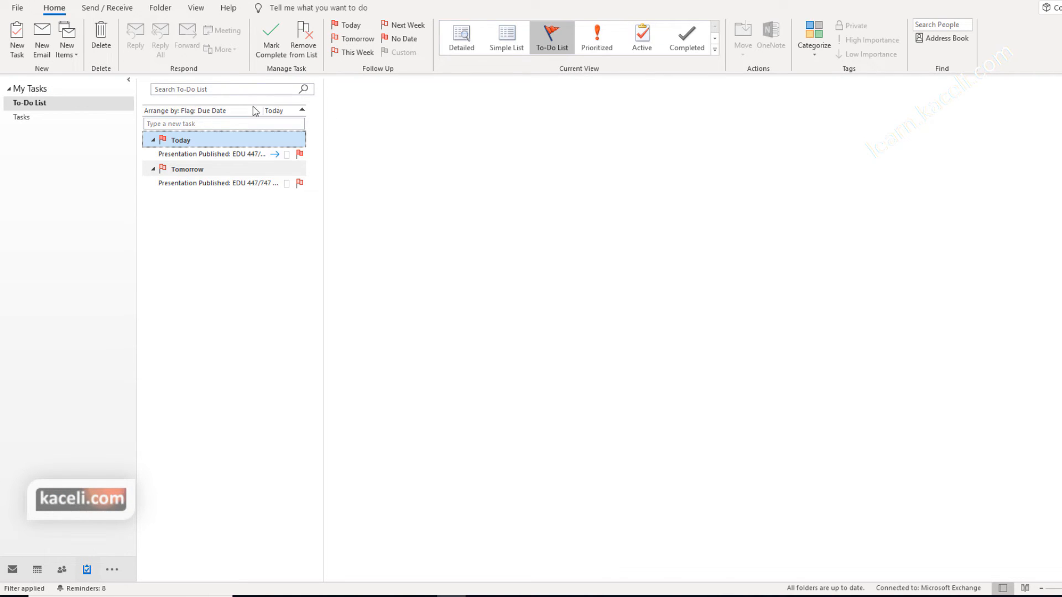
{"action": "left_click", "coordinate": [196, 155]}
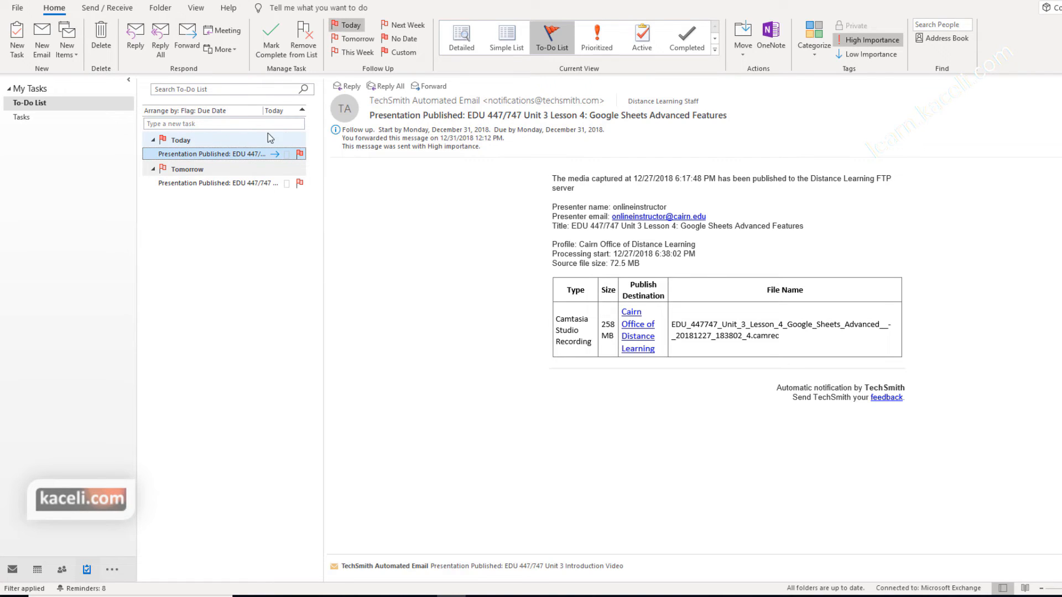
{"action": "left_click", "coordinate": [271, 49]}
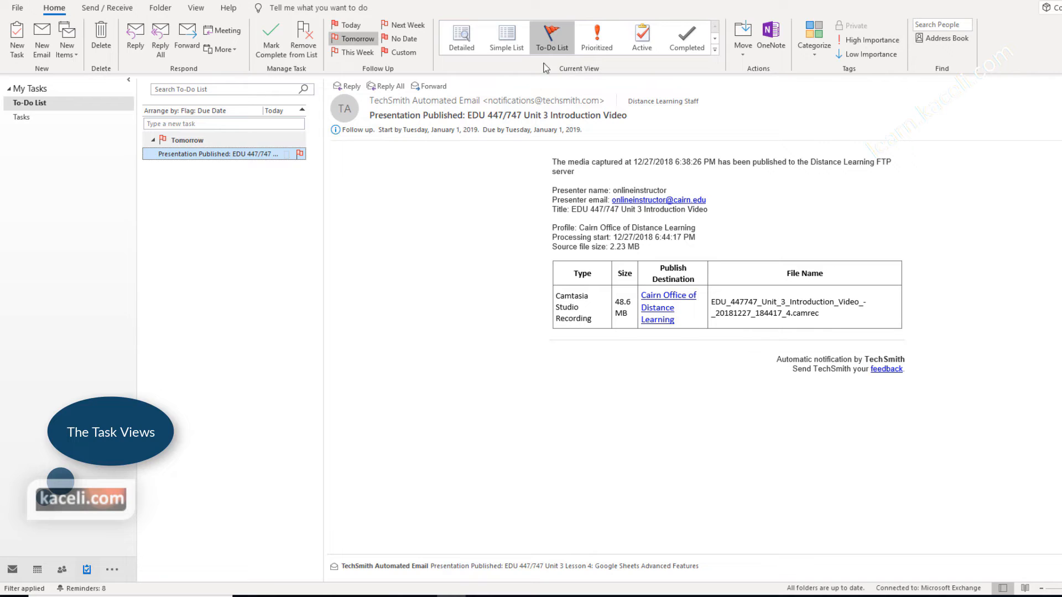
View the to-do items in the Detailed, Simple List, To-Do List, Prioritized, Active and Completed views.
{"action": "left_click", "coordinate": [461, 44]}
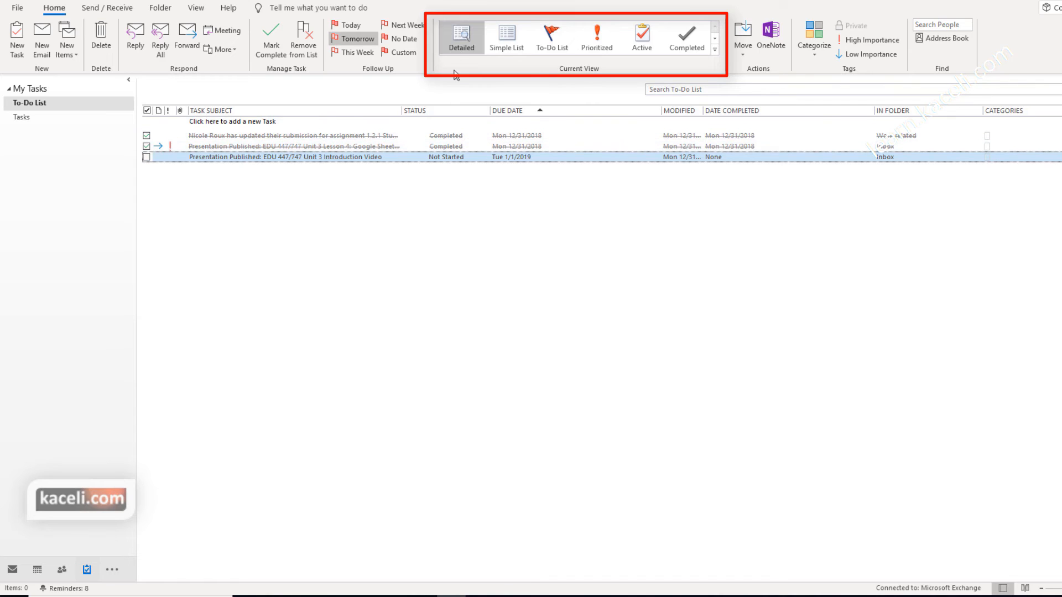
{"action": "left_click", "coordinate": [509, 42]}
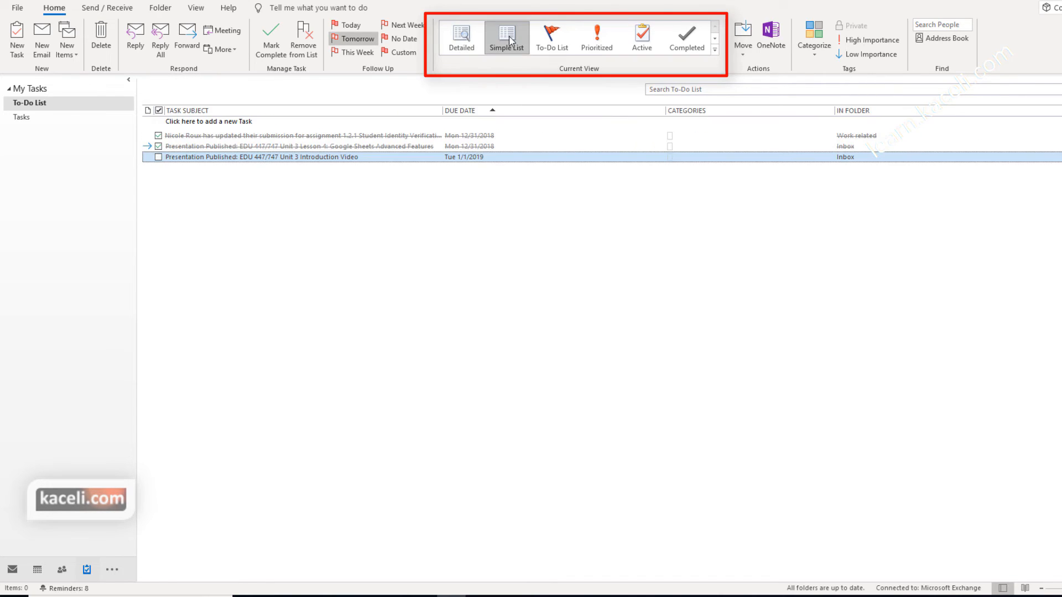
{"action": "left_click", "coordinate": [555, 34]}
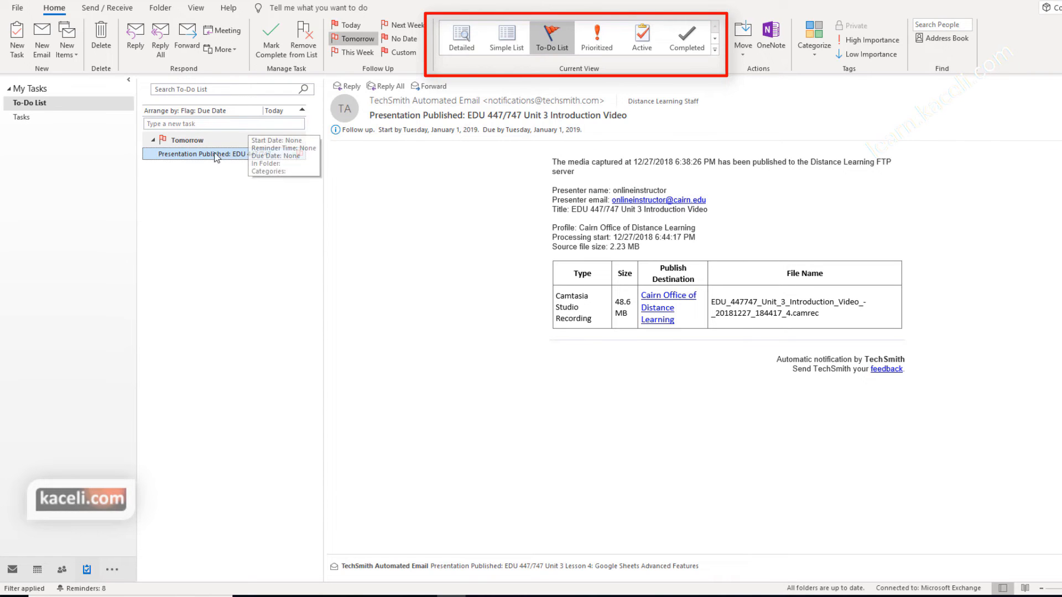
{"action": "left_click", "coordinate": [605, 47]}
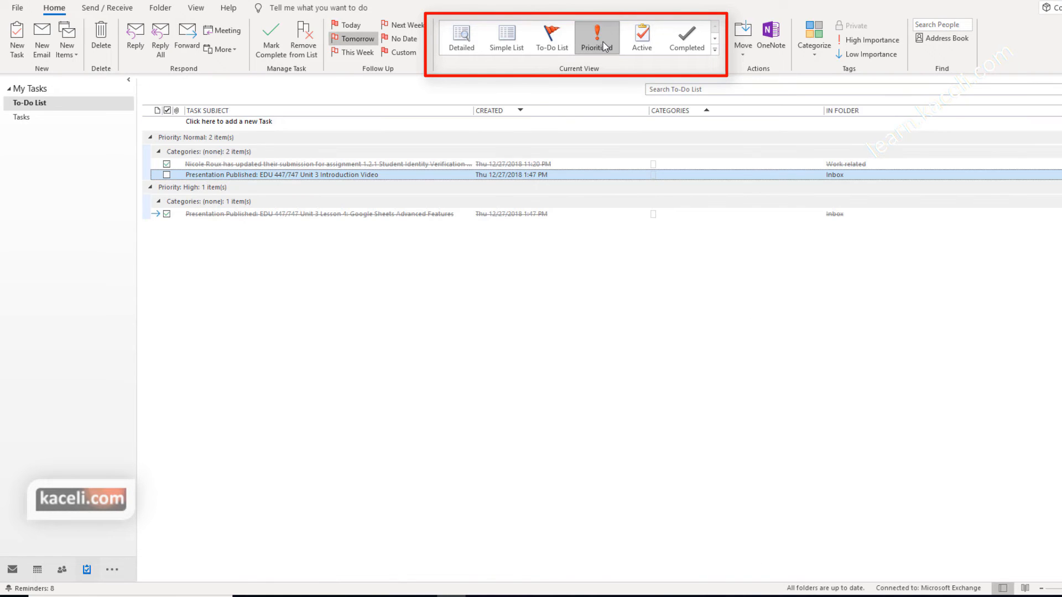
{"action": "left_click", "coordinate": [642, 41]}
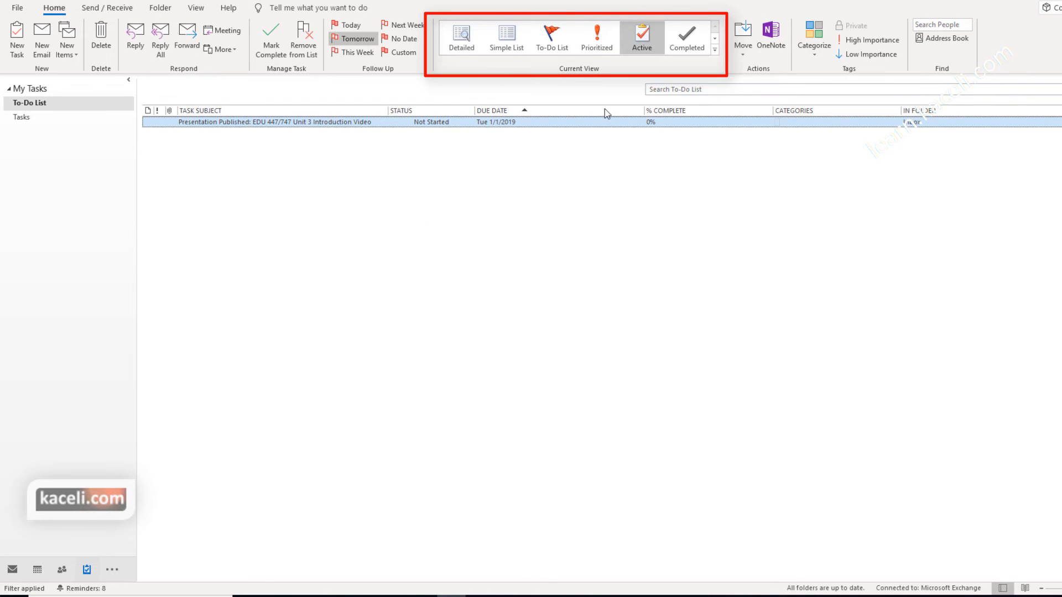
{"action": "left_click", "coordinate": [702, 44]}
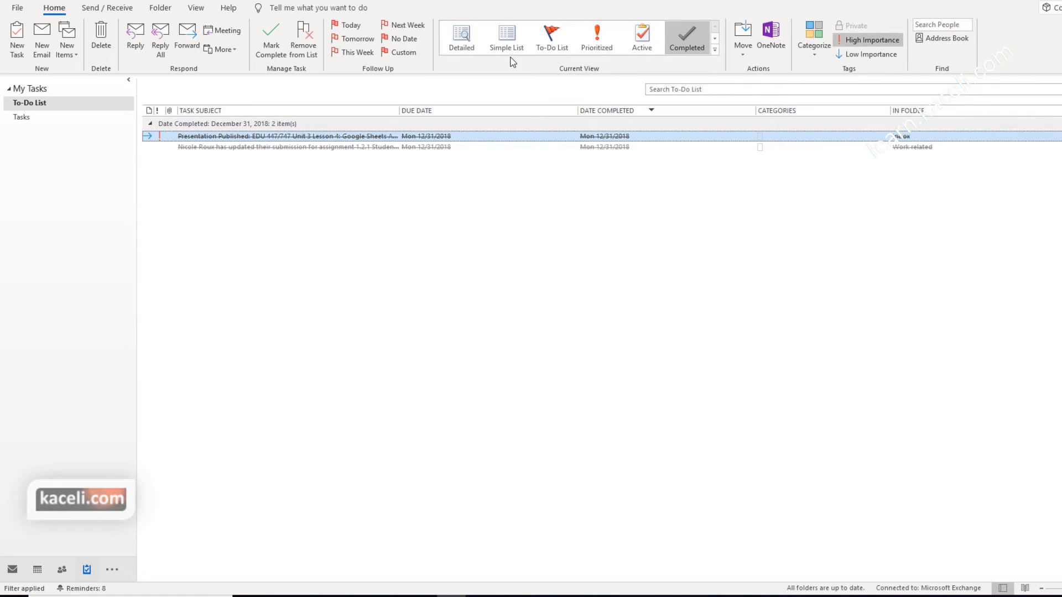
Search the to-do items for "published" in the Detailed view, and close the search.
{"action": "left_click", "coordinate": [460, 39]}
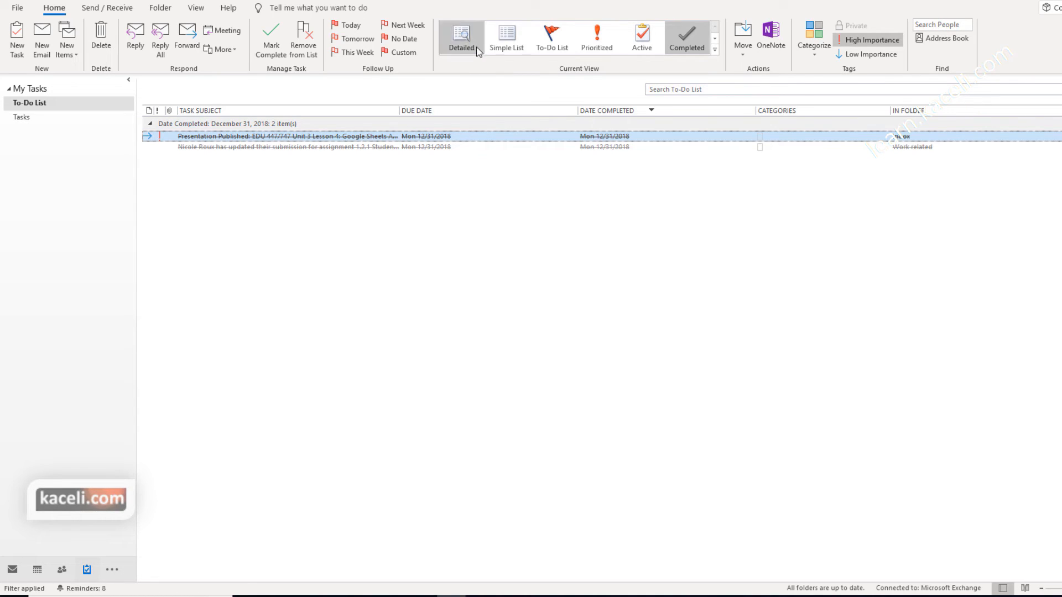
{"action": "left_click", "coordinate": [719, 89]}
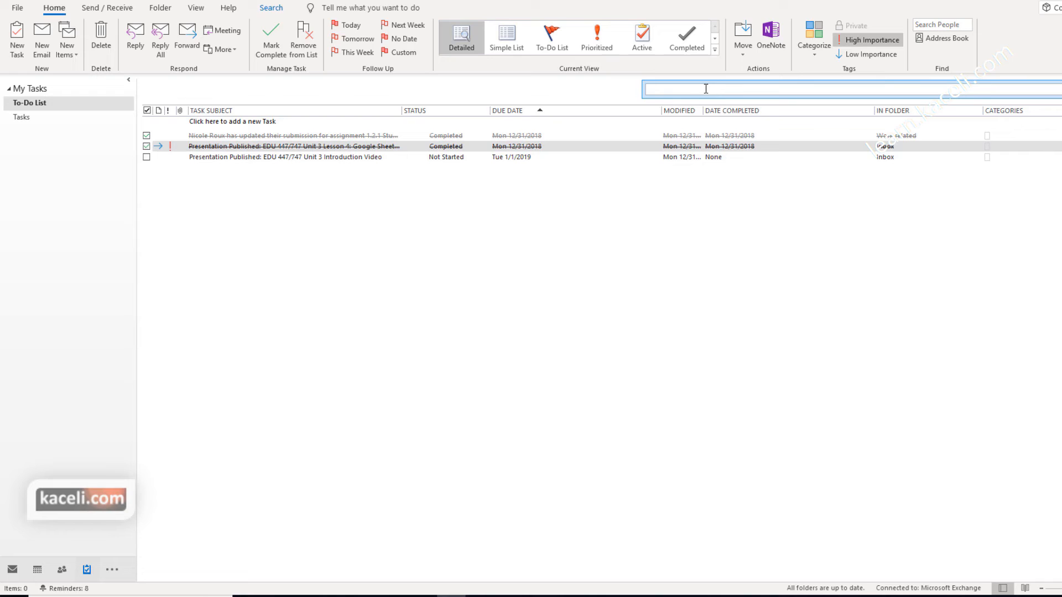
{"action": "type", "text": "published"}
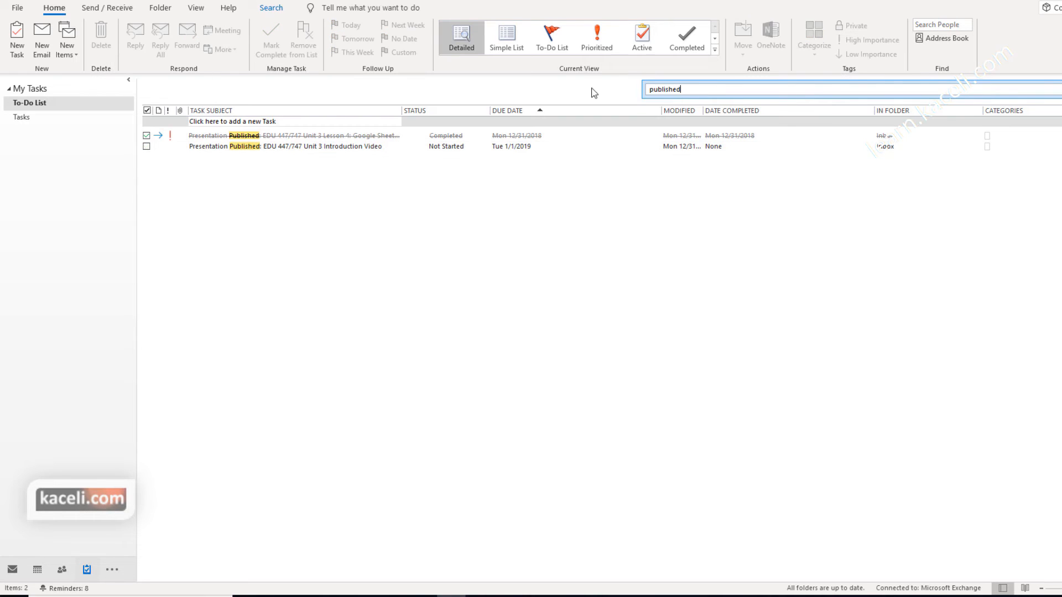
{"action": "double_click", "coordinate": [680, 91]}
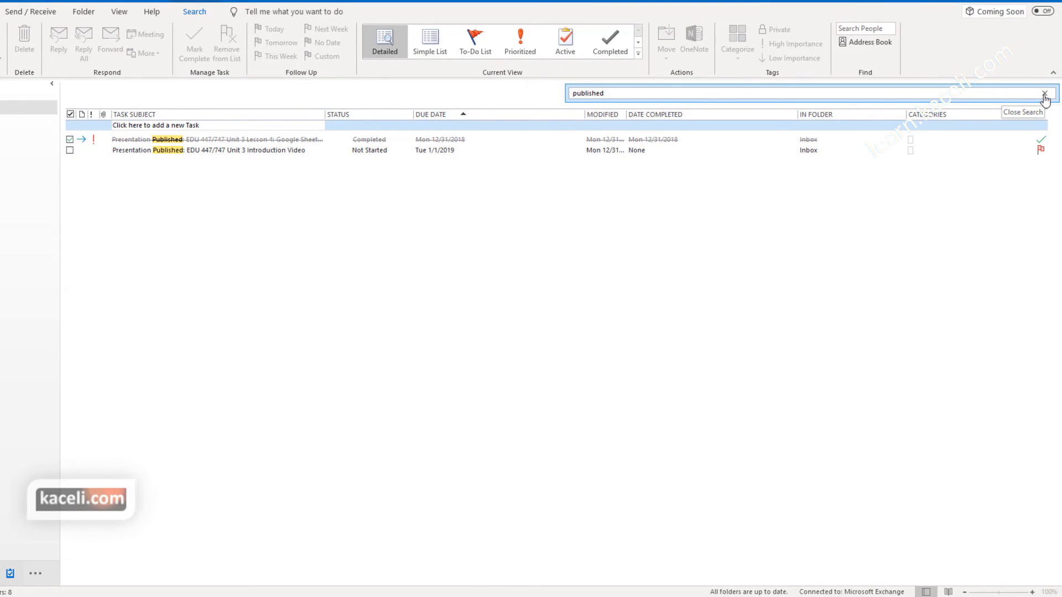
{"action": "left_click", "coordinate": [1044, 94]}
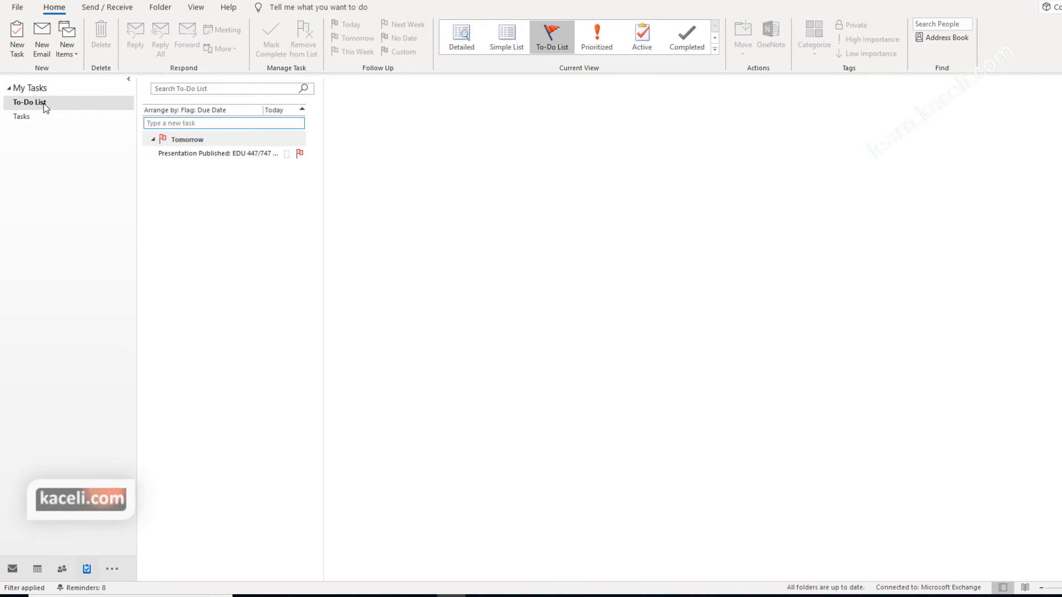
Create a new task in the Tasks folder with the subject "Email new customers about new product" and the start date 12/31/2018.
{"action": "left_click", "coordinate": [41, 106]}
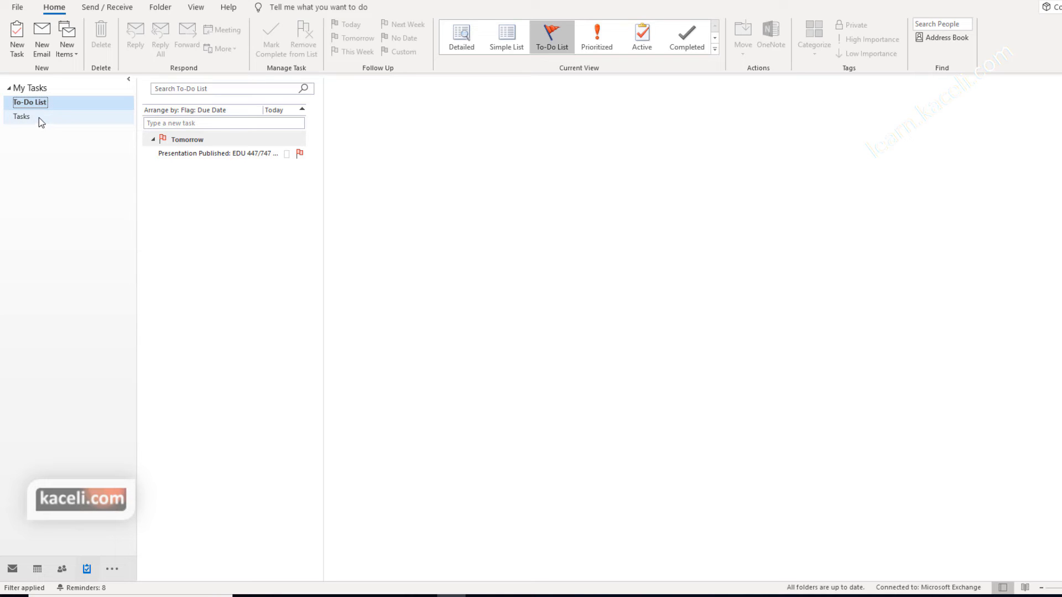
{"action": "left_click", "coordinate": [38, 117]}
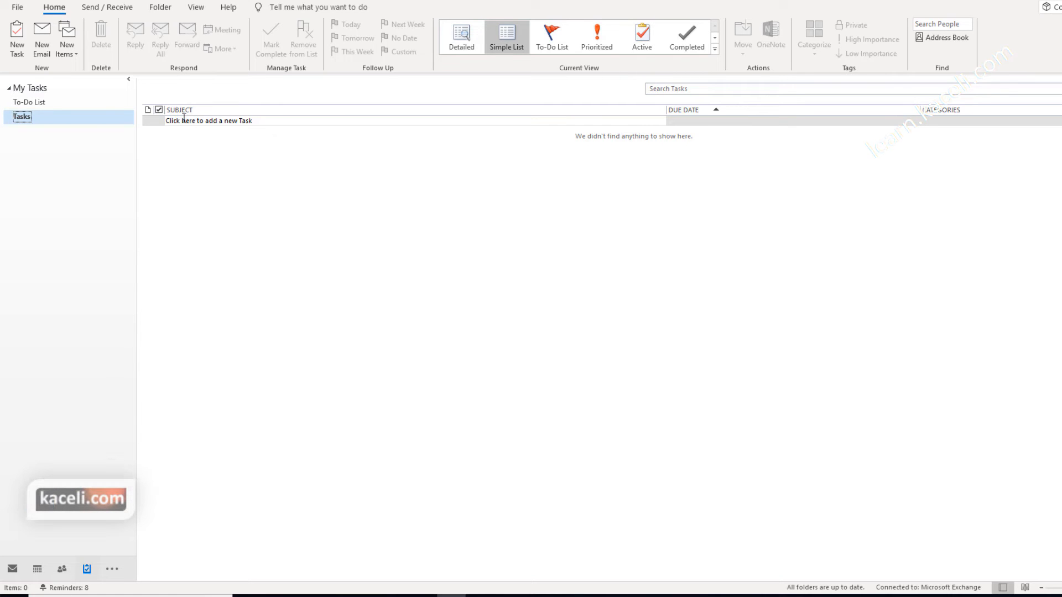
{"action": "left_click", "coordinate": [18, 36]}
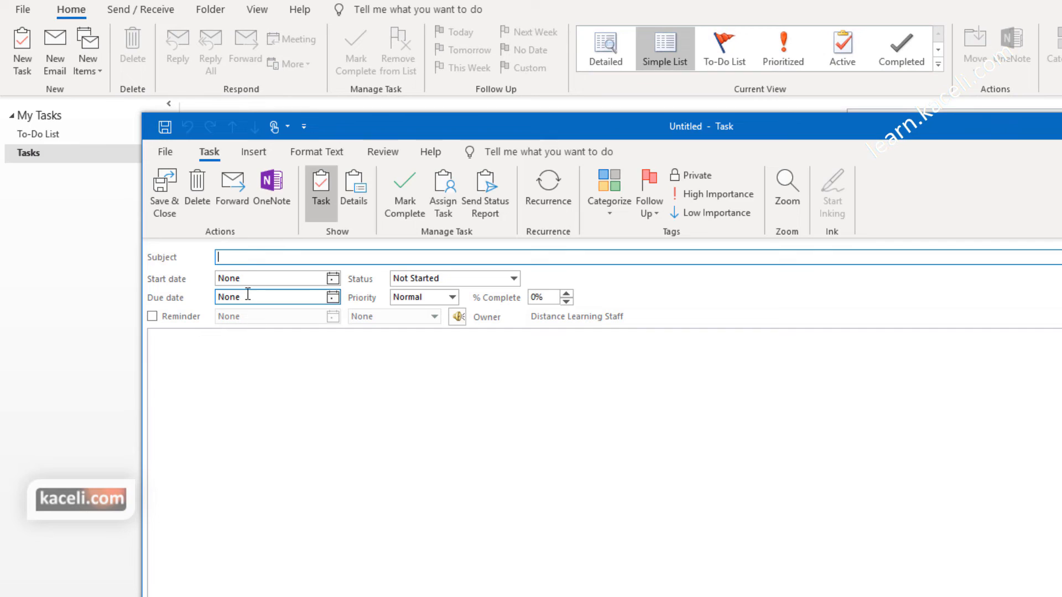
{"action": "type", "text": "Email new customers about new product"}
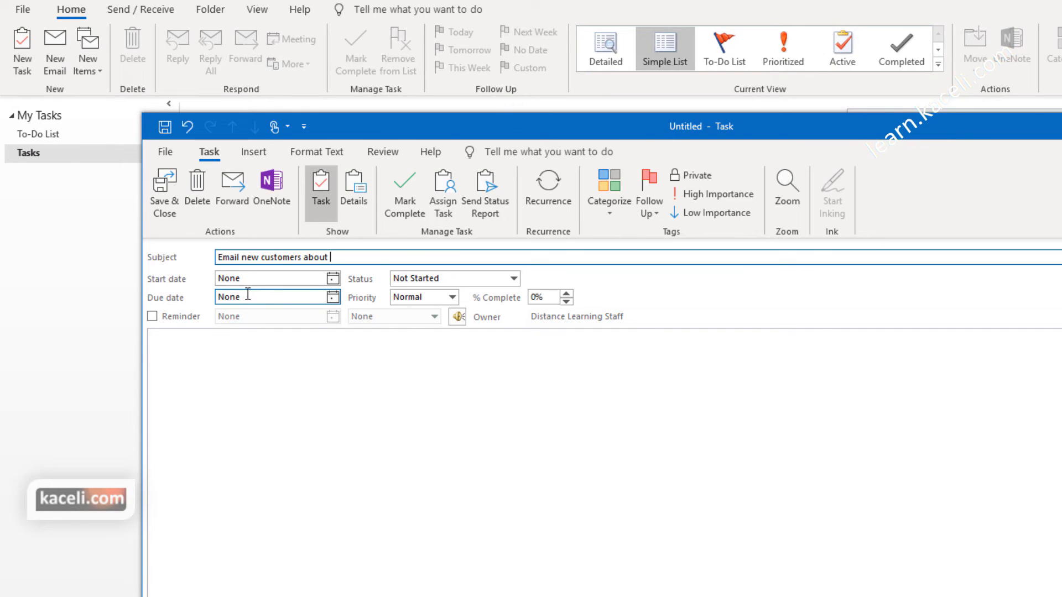
{"action": "left_click", "coordinate": [333, 279]}
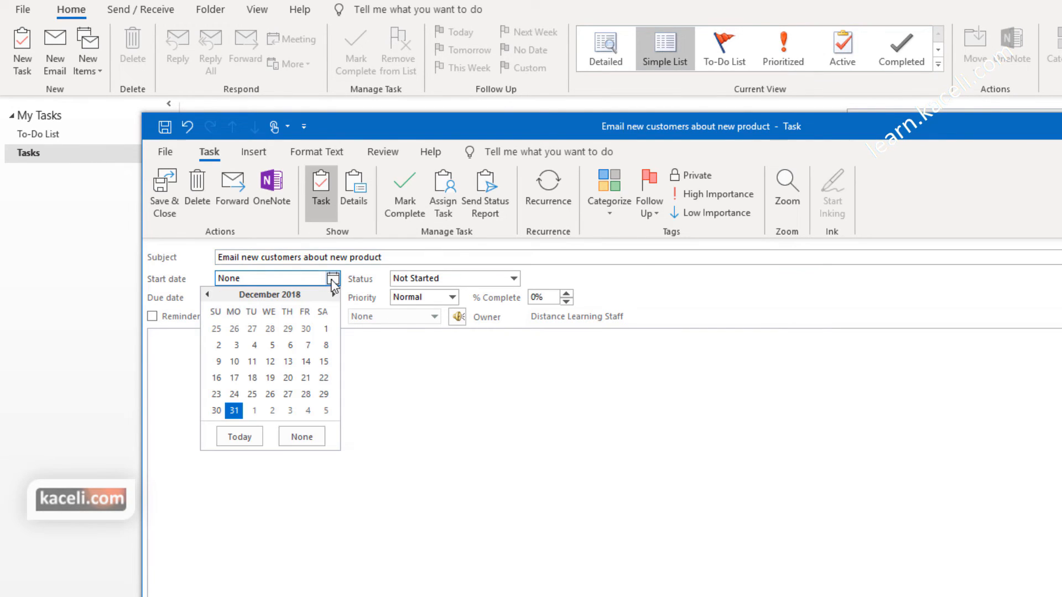
{"action": "left_click", "coordinate": [237, 409]}
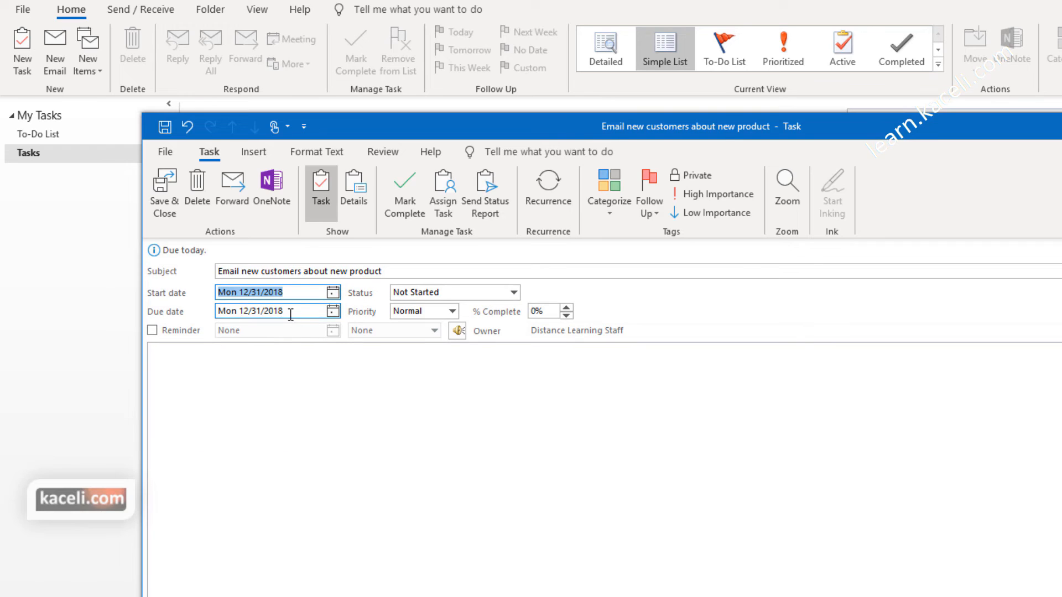
Check the task's status options, set a reminder for Fri 1/4/2019, and add the note "Use template 1 ." to the body.
{"action": "left_click", "coordinate": [475, 293]}
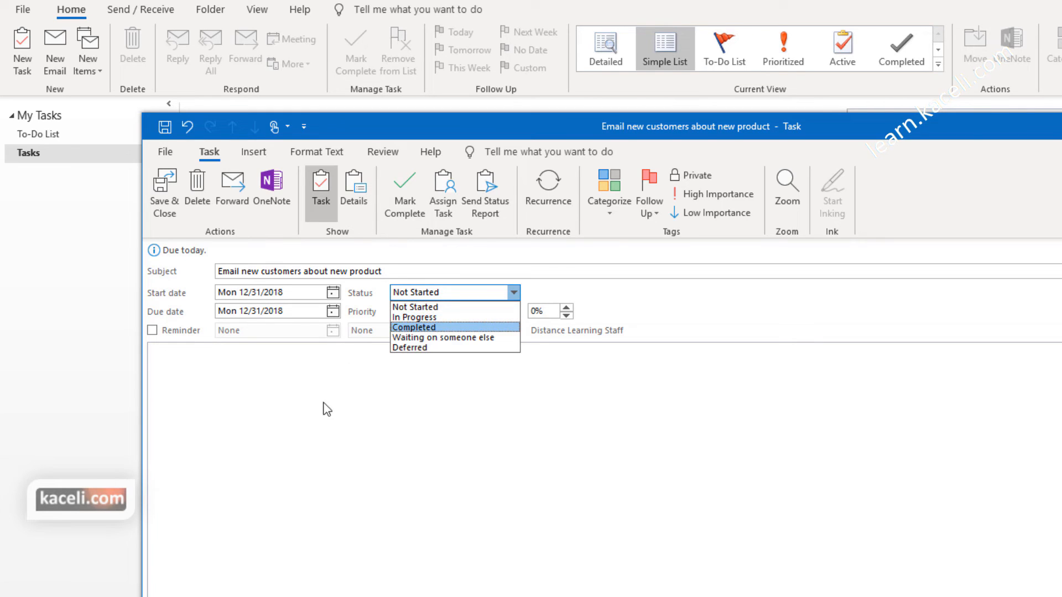
{"action": "left_click", "coordinate": [302, 414]}
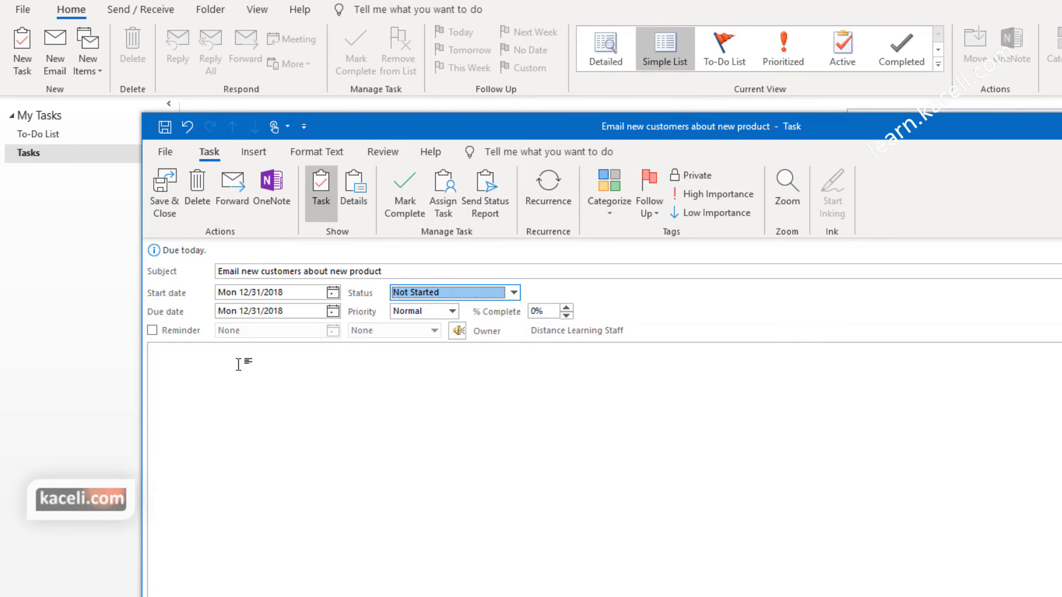
{"action": "left_click", "coordinate": [152, 330]}
{"action": "left_click", "coordinate": [332, 330]}
{"action": "left_click", "coordinate": [305, 463]}
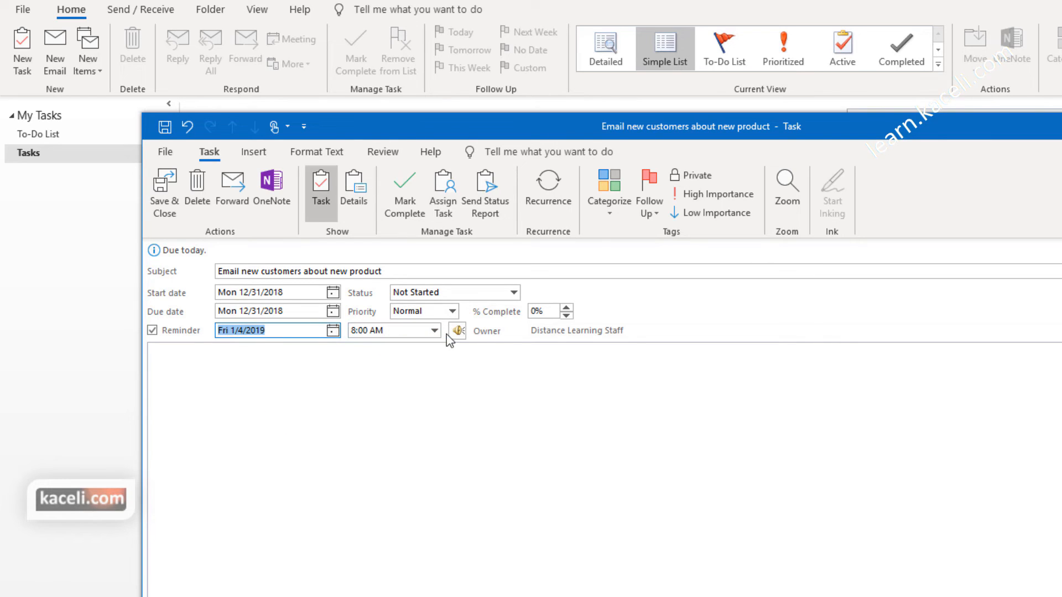
{"action": "left_click", "coordinate": [299, 442]}
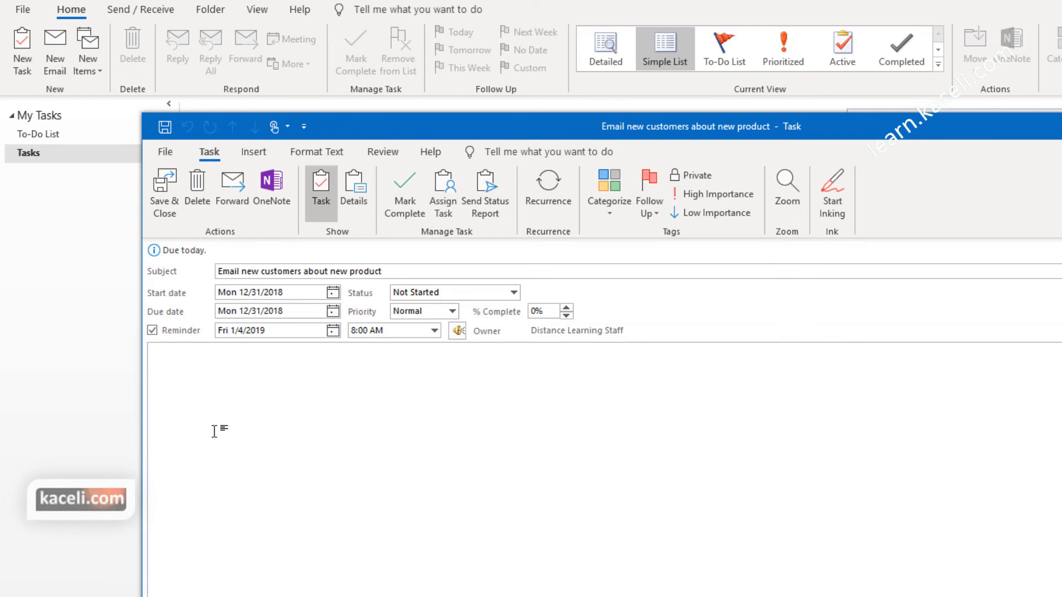
{"action": "type", "text": "Use template 1 ."}
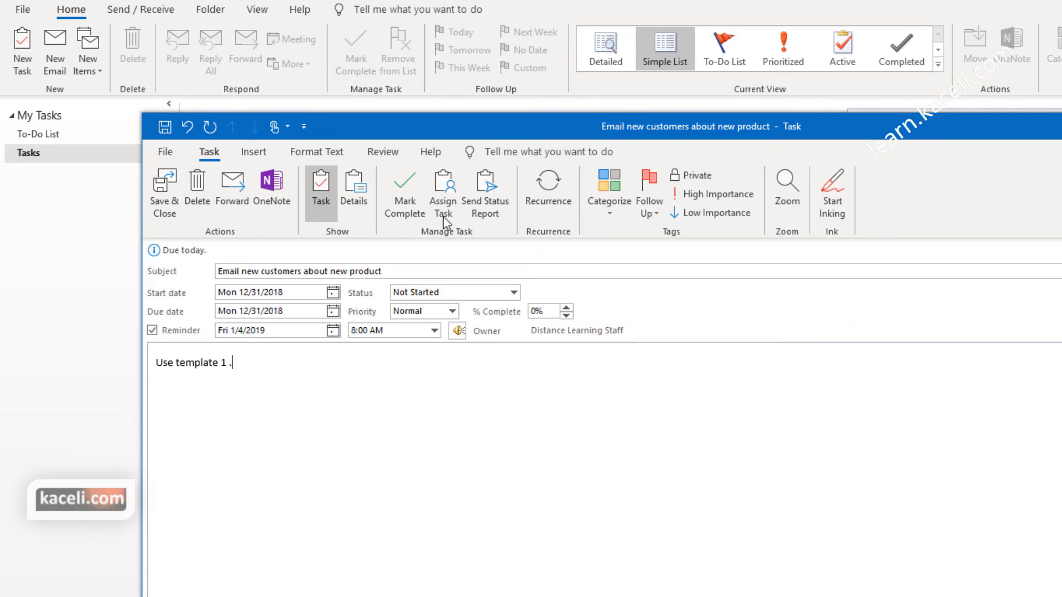
Make the task recur weekly on Monday, ending after 3 occurrences.
{"action": "left_click", "coordinate": [556, 204]}
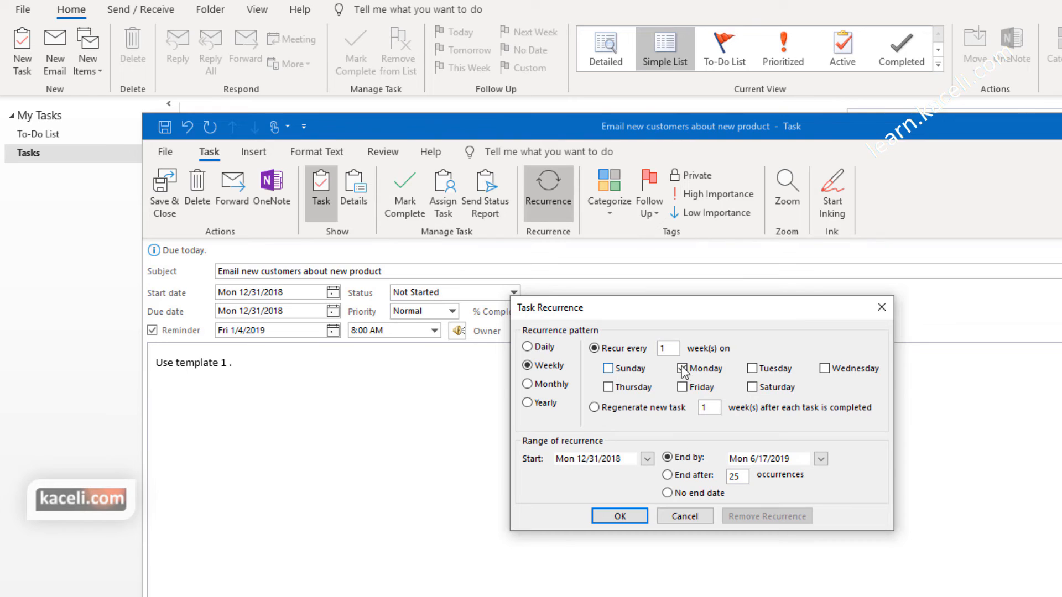
{"action": "left_click", "coordinate": [669, 475]}
{"action": "type", "text": "3"}
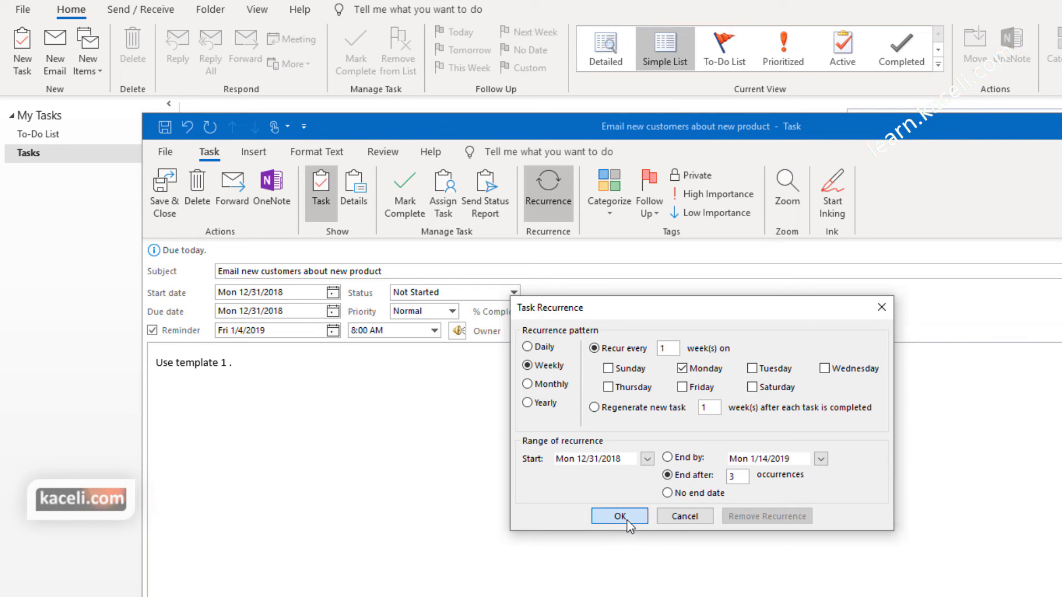
{"action": "left_click", "coordinate": [620, 517]}
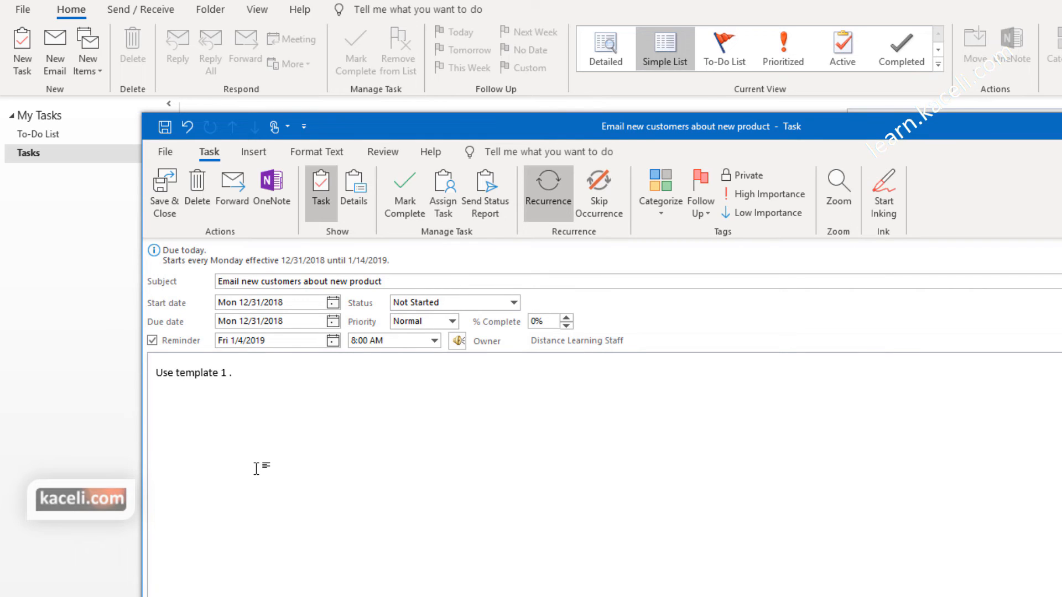
Assign the Clients category to the task and mark it as High Importance.
{"action": "left_click", "coordinate": [669, 217]}
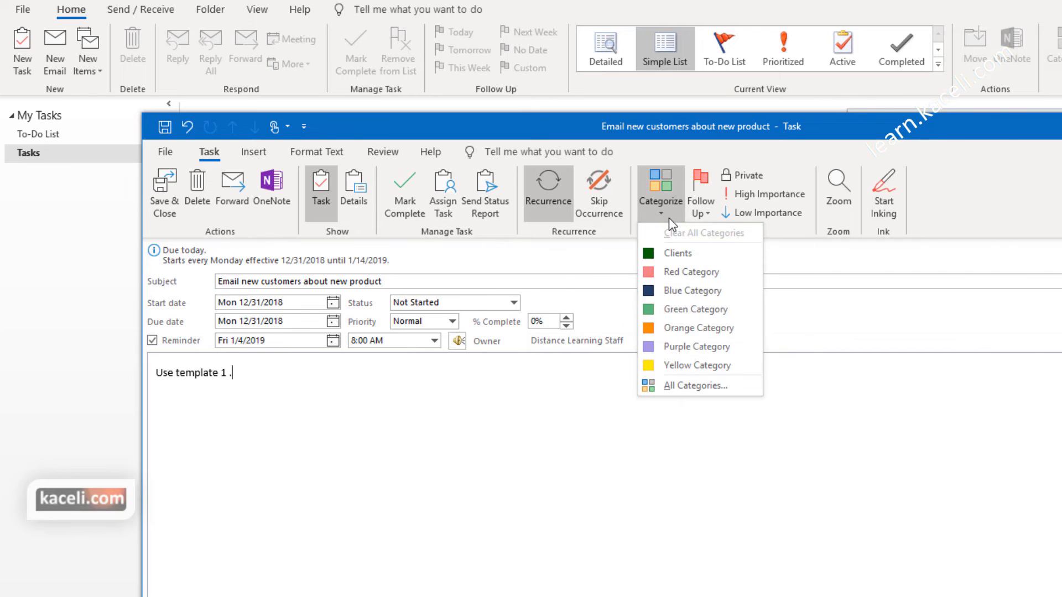
{"action": "left_click", "coordinate": [671, 256]}
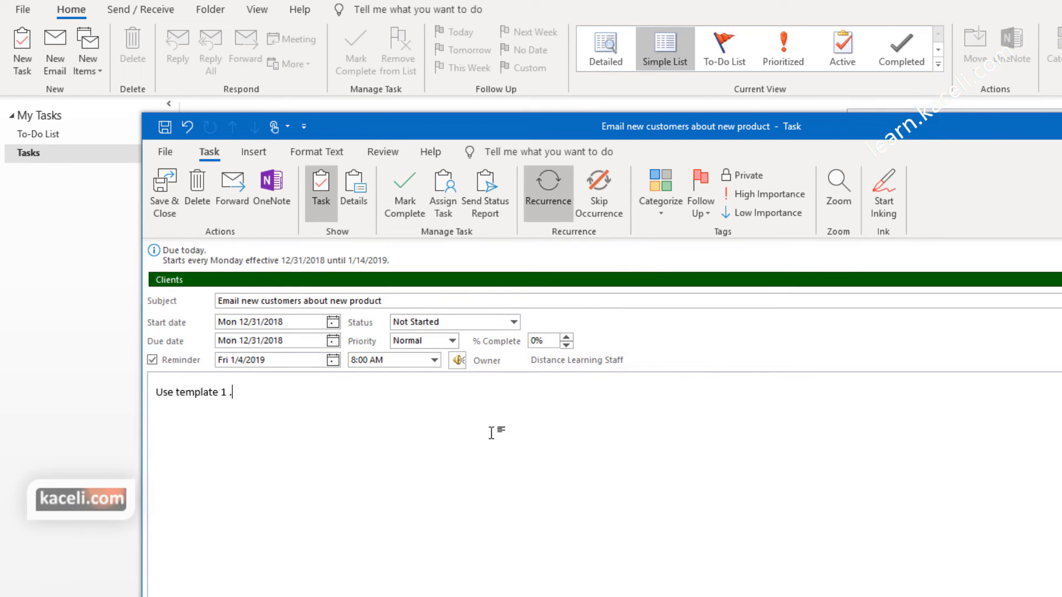
{"action": "left_click", "coordinate": [760, 194]}
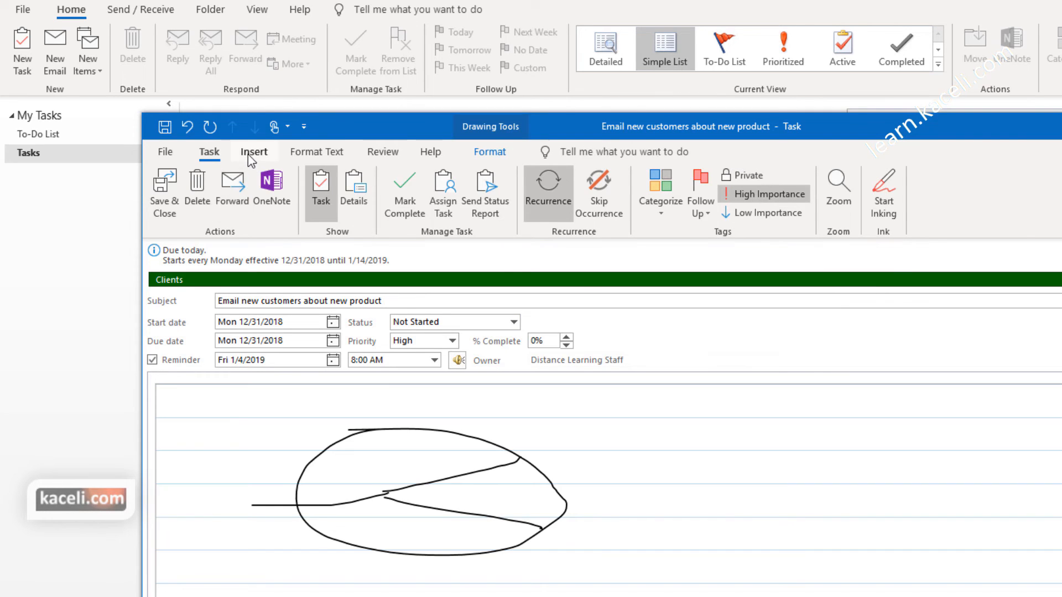
Look through the task's insert, text formatting and review commands, and save and close the task.
{"action": "left_click", "coordinate": [252, 153]}
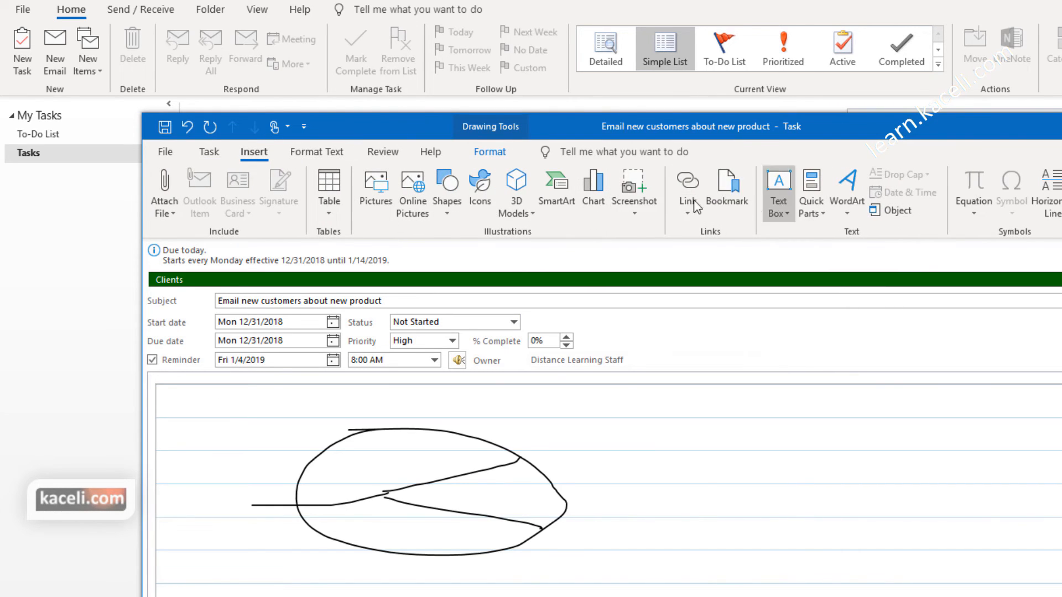
{"action": "left_click", "coordinate": [306, 157]}
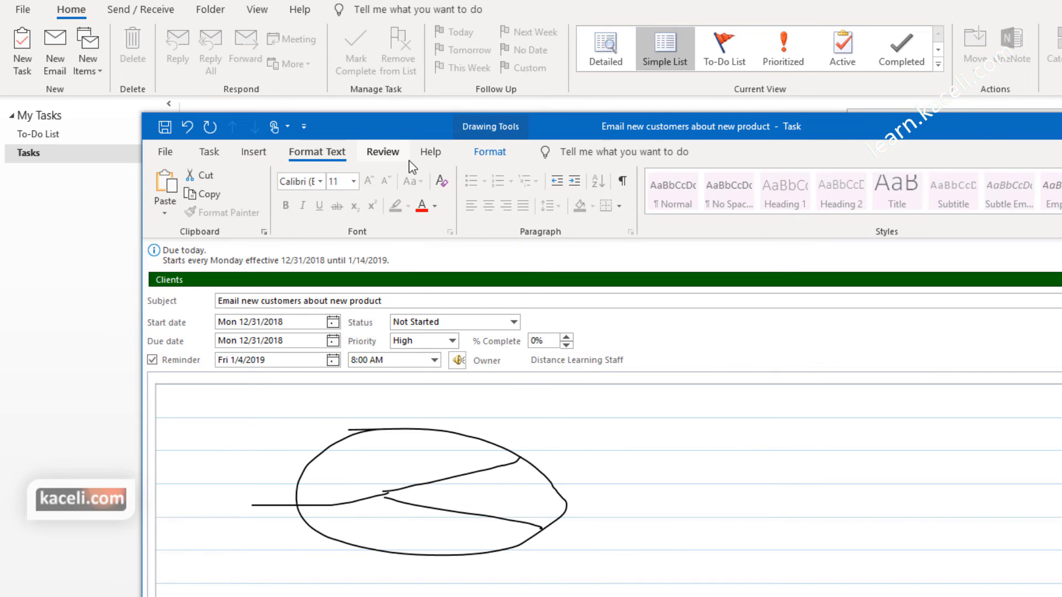
{"action": "left_click", "coordinate": [389, 155]}
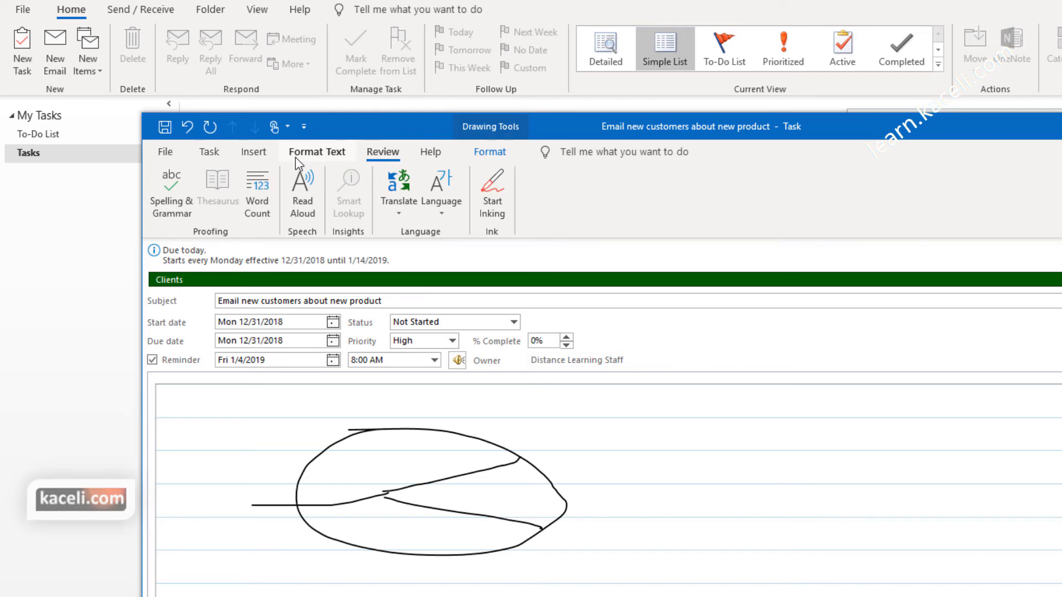
{"action": "left_click", "coordinate": [209, 152]}
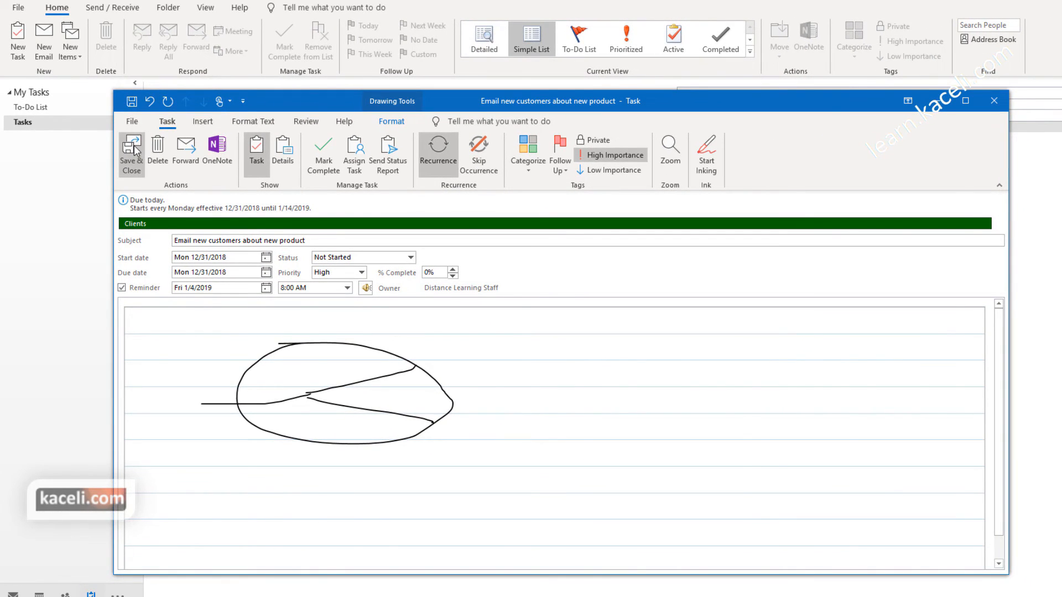
{"action": "left_click", "coordinate": [132, 155]}
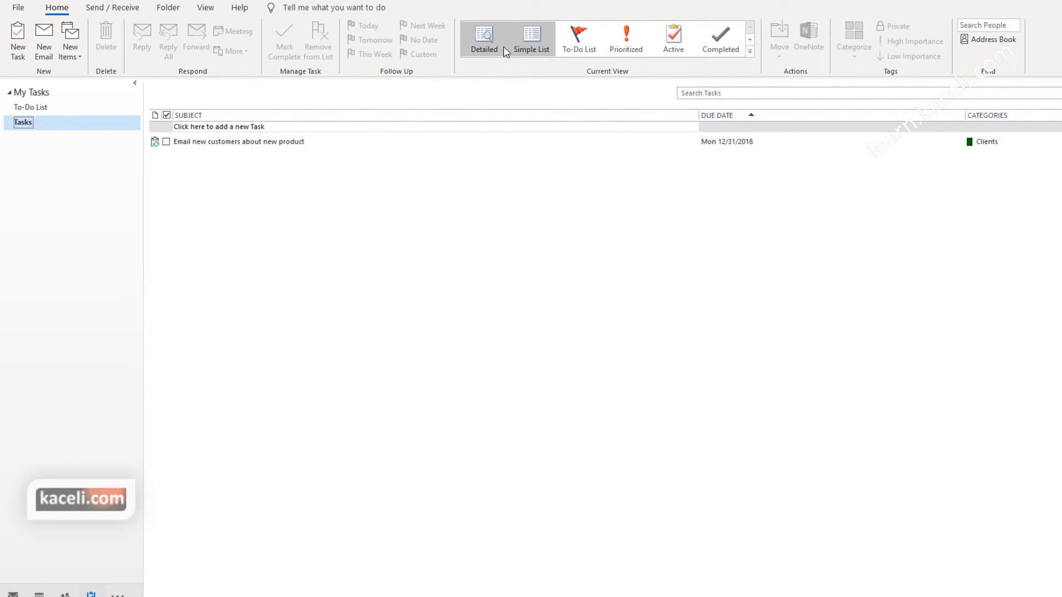
Show the tasks in the To-Do List view, preview the "Email new customers about new product" task and open it.
{"action": "left_click", "coordinate": [583, 41]}
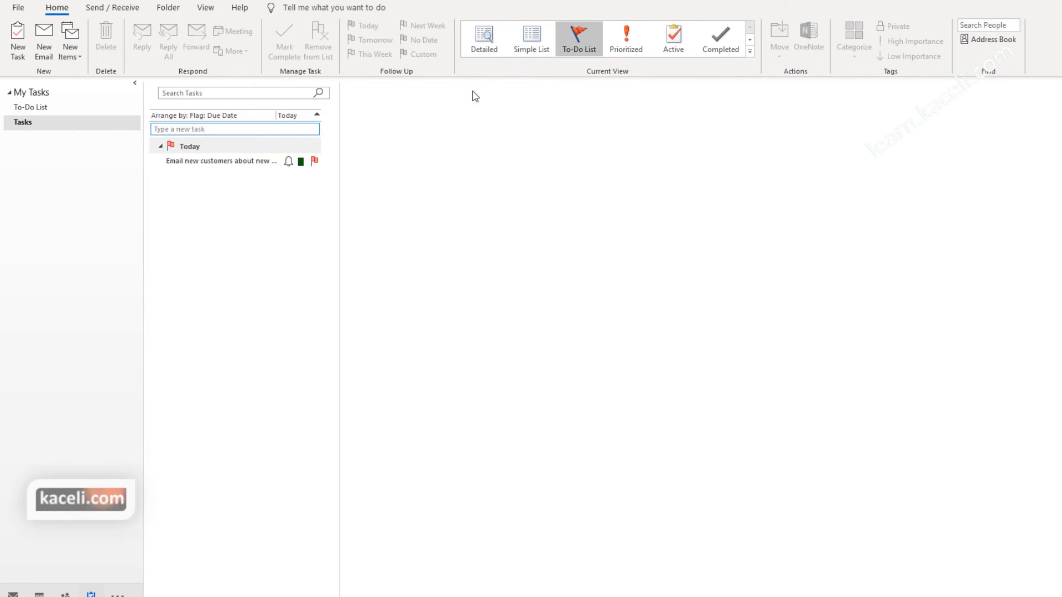
{"action": "left_click", "coordinate": [214, 162]}
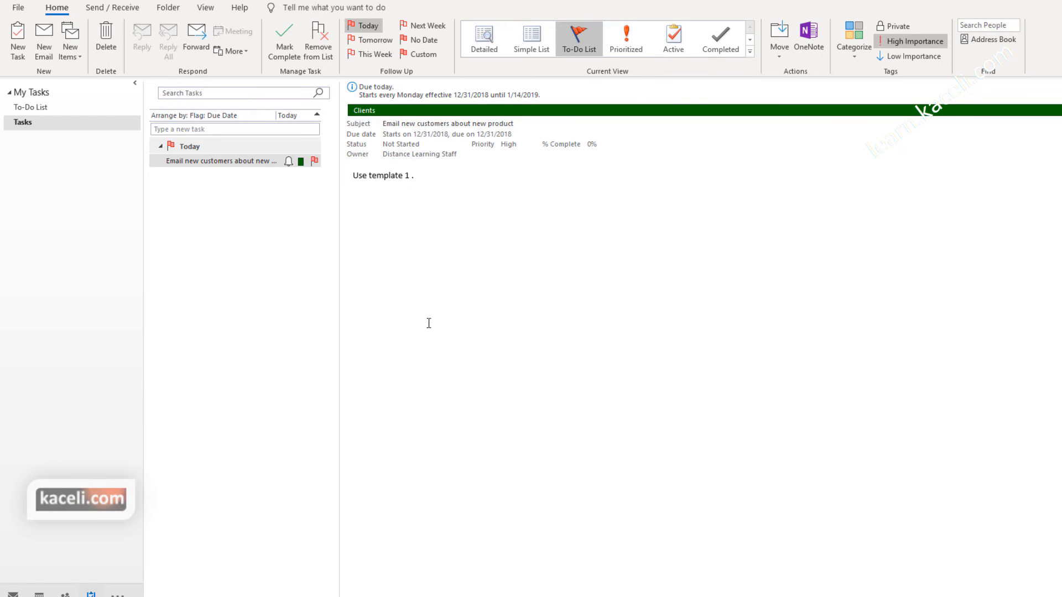
{"action": "double_click", "coordinate": [238, 162]}
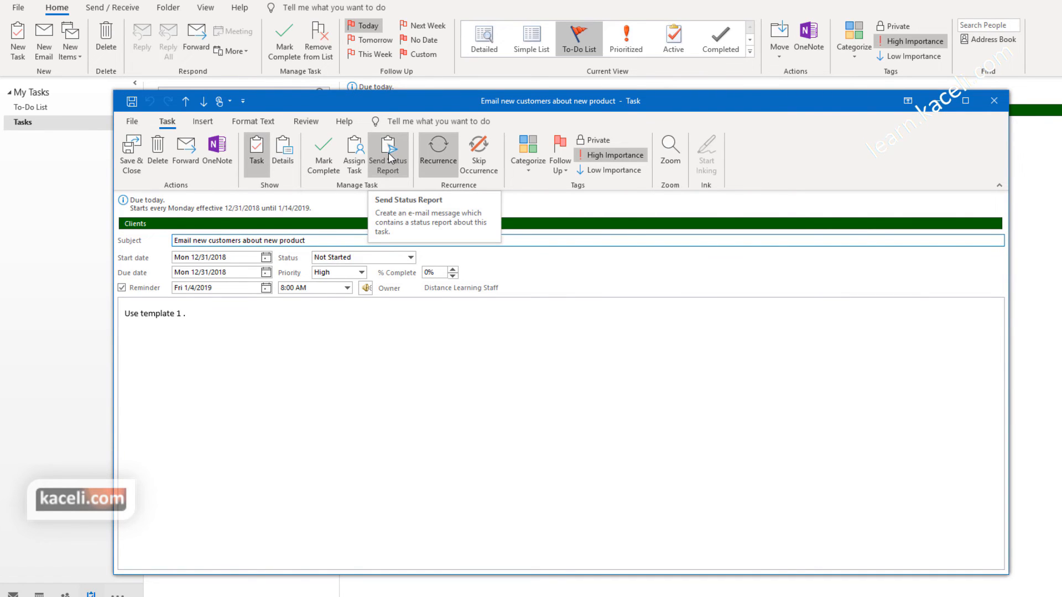
Send a status report on the task to the suggested recent contact with the message "Status Report 1- Started but not gotten far.".
{"action": "left_click", "coordinate": [390, 159]}
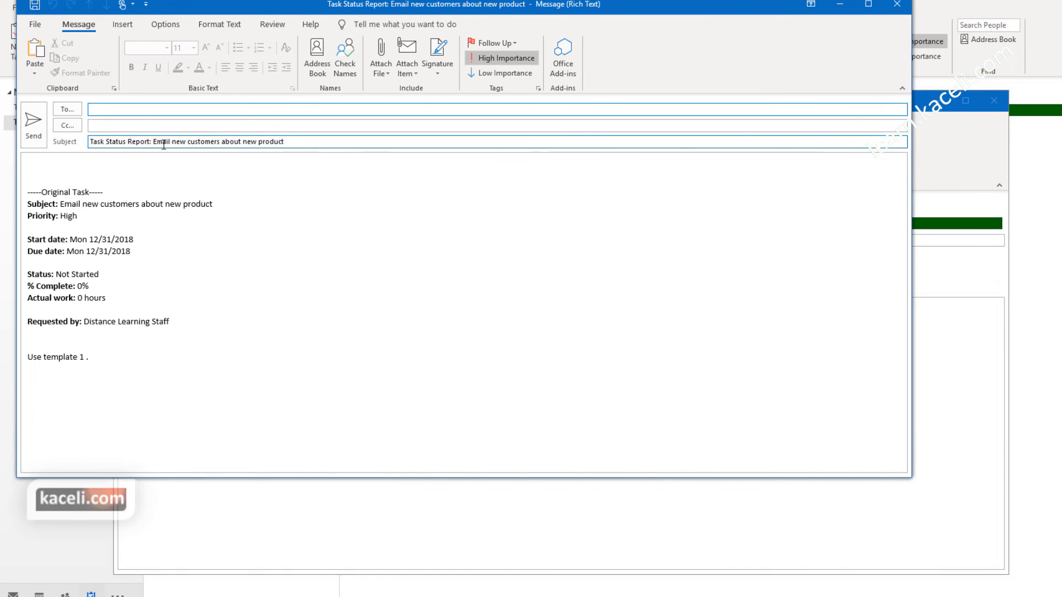
{"action": "type", "text": "on"}
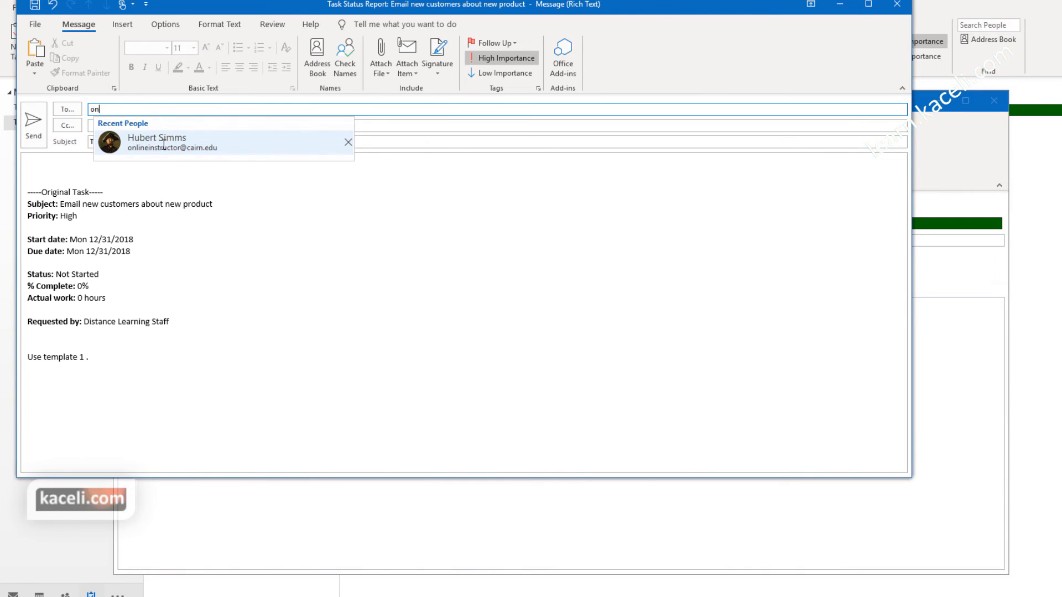
{"action": "left_click", "coordinate": [163, 145]}
{"action": "left_click", "coordinate": [67, 164]}
{"action": "scroll", "coordinate": [99, 242], "scroll_direction": "down", "scroll_amount": 2}
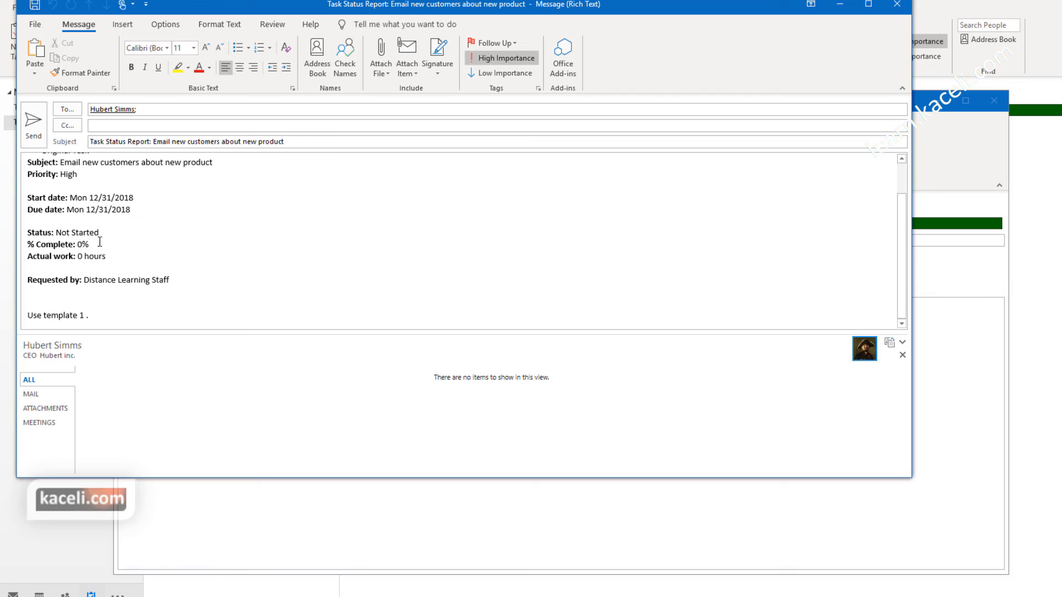
{"action": "scroll", "coordinate": [68, 241], "scroll_direction": "up", "scroll_amount": 2}
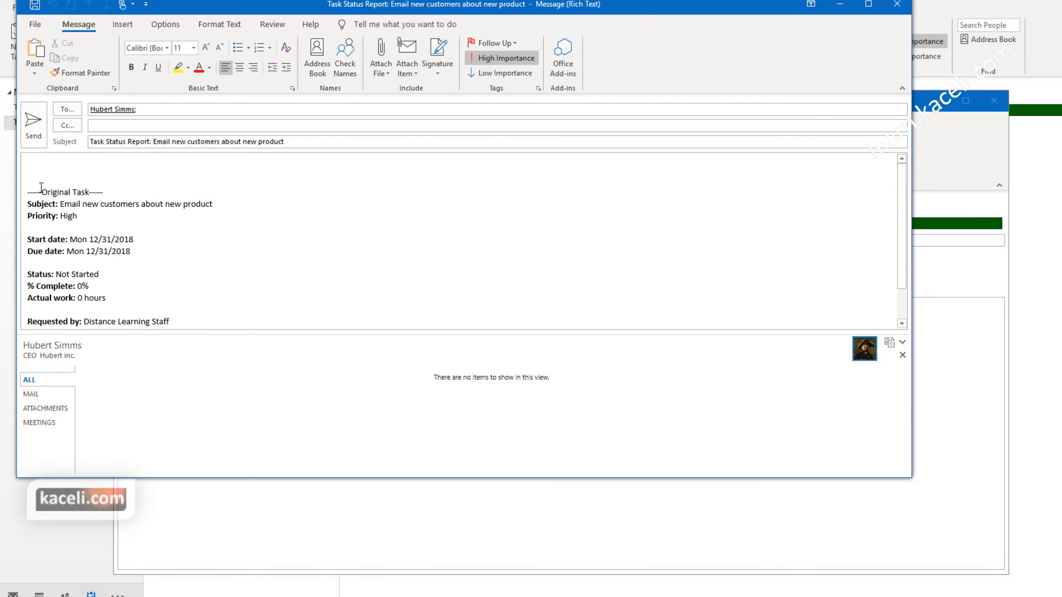
{"action": "type", "text": "sdfsdfsdfsfsfsdfsfs f dsf sdf sd f"}
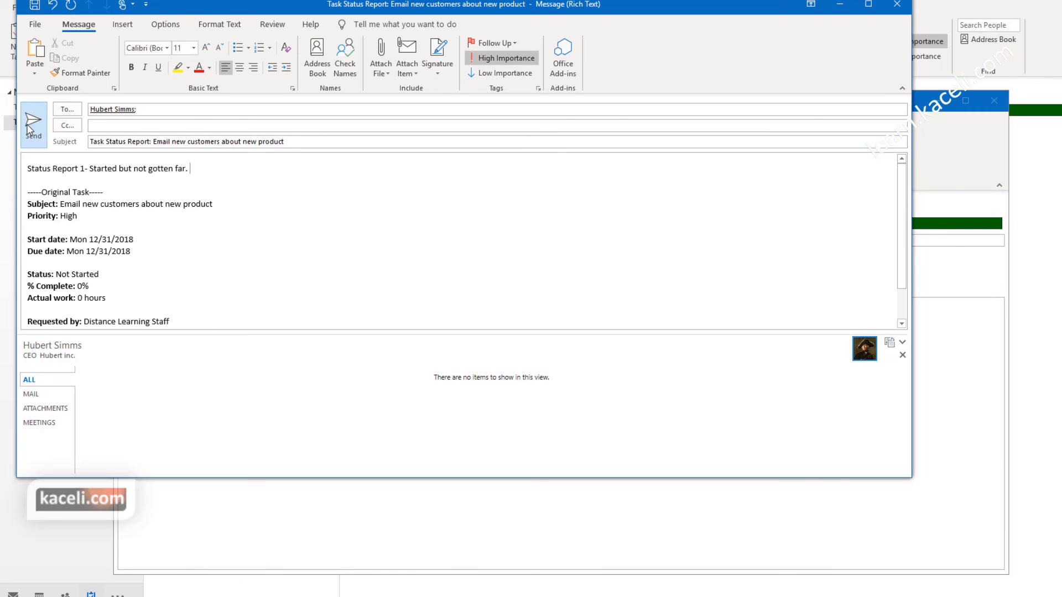
{"action": "left_click", "coordinate": [31, 128]}
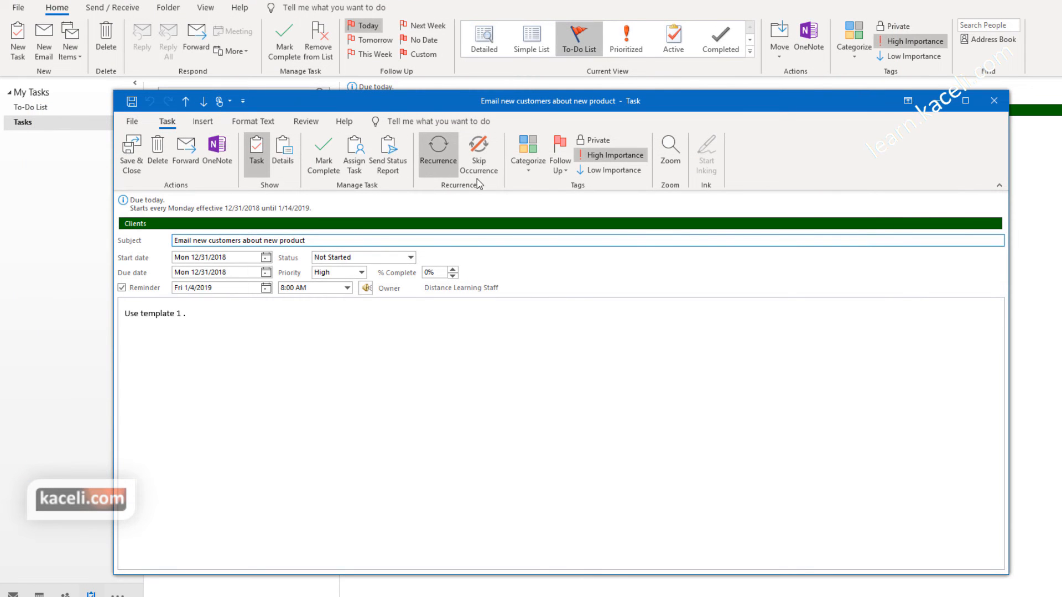
Set the task's completion to 75% and its status to Waiting on someone else.
{"action": "left_click", "coordinate": [332, 311]}
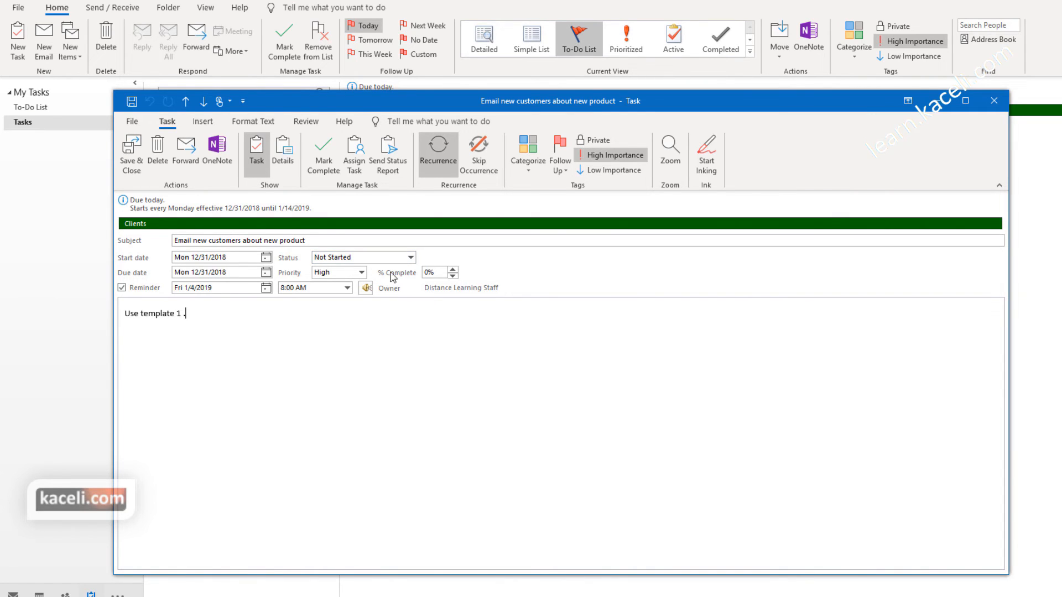
{"action": "left_click", "coordinate": [453, 269]}
{"action": "left_click", "coordinate": [453, 269]}
{"action": "left_click", "coordinate": [454, 269]}
{"action": "left_click", "coordinate": [453, 269]}
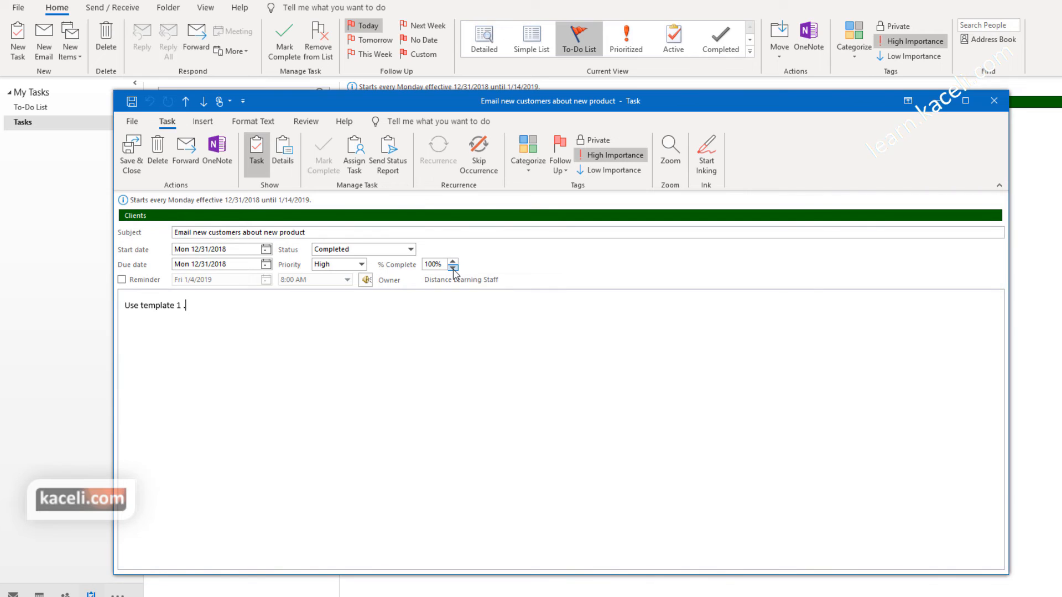
{"action": "left_click", "coordinate": [453, 269]}
{"action": "left_click", "coordinate": [453, 261]}
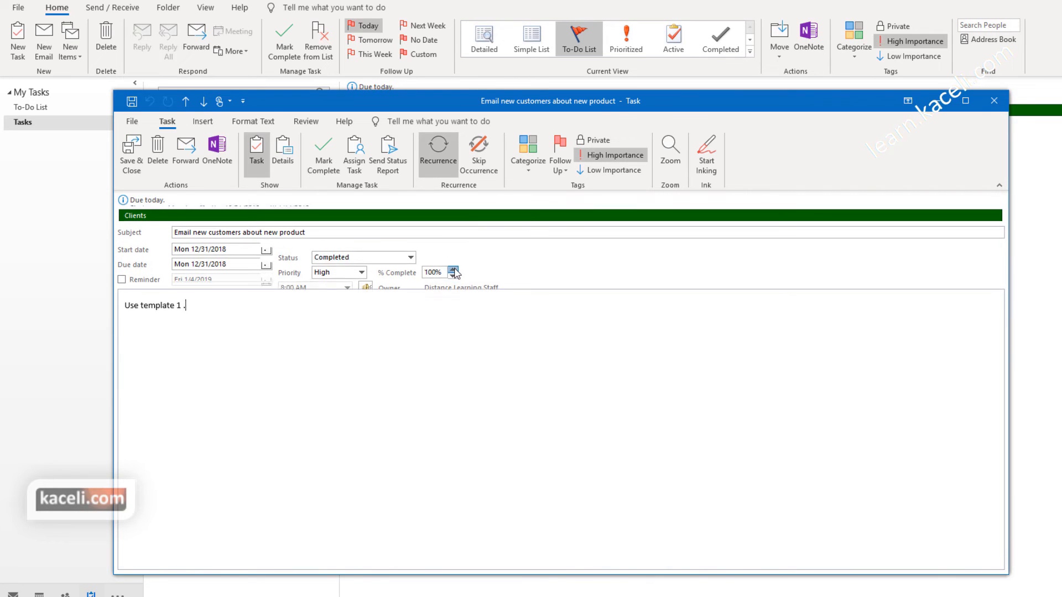
{"action": "left_click", "coordinate": [411, 250]}
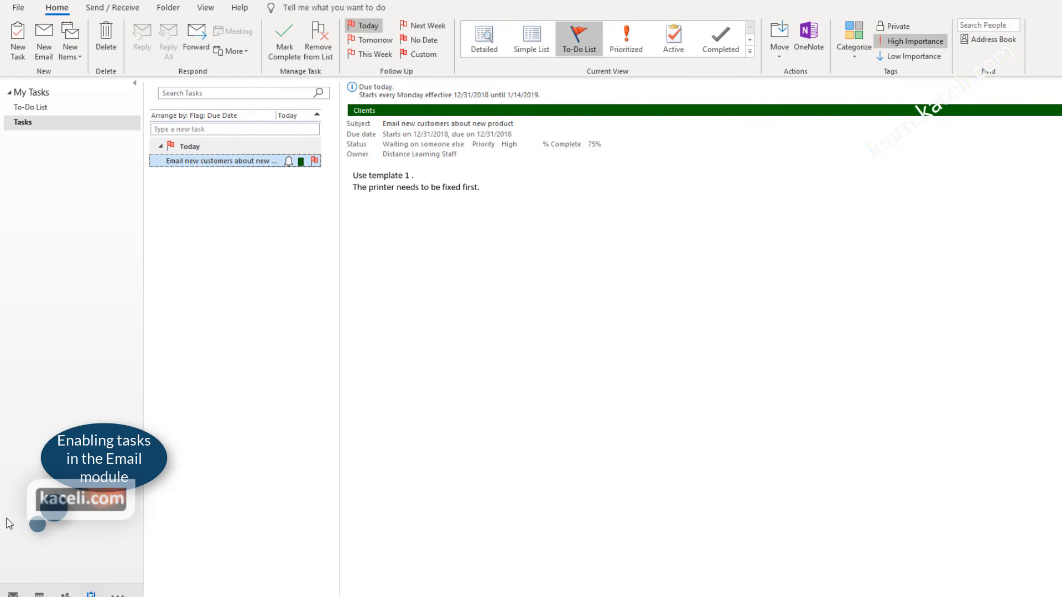
Switch to the mail module and turn on the Tasks section of the To-Do Bar.
{"action": "left_click", "coordinate": [15, 595]}
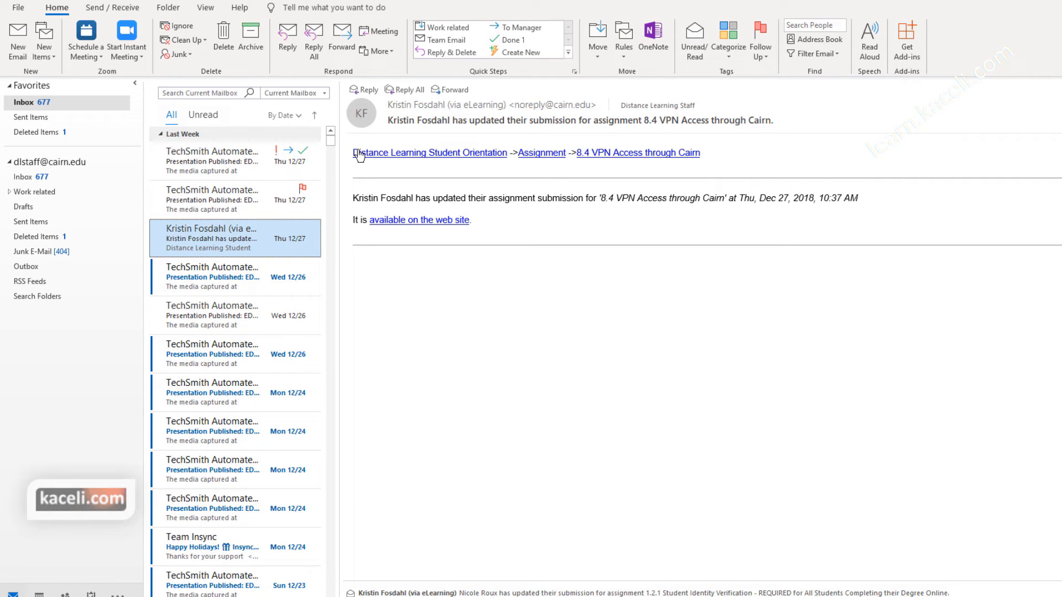
{"action": "left_click", "coordinate": [206, 7]}
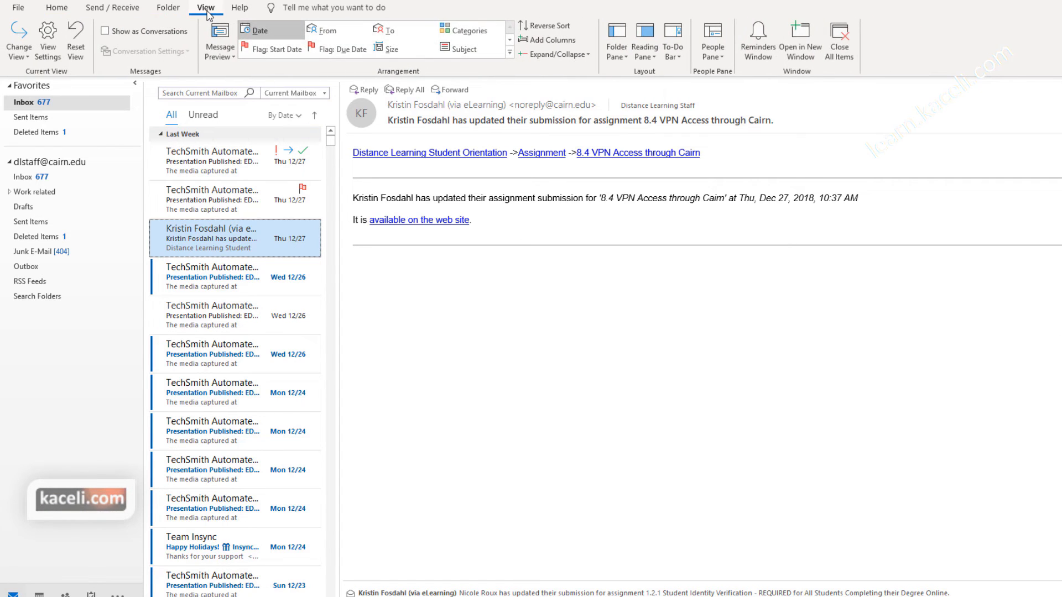
{"action": "left_click", "coordinate": [686, 61]}
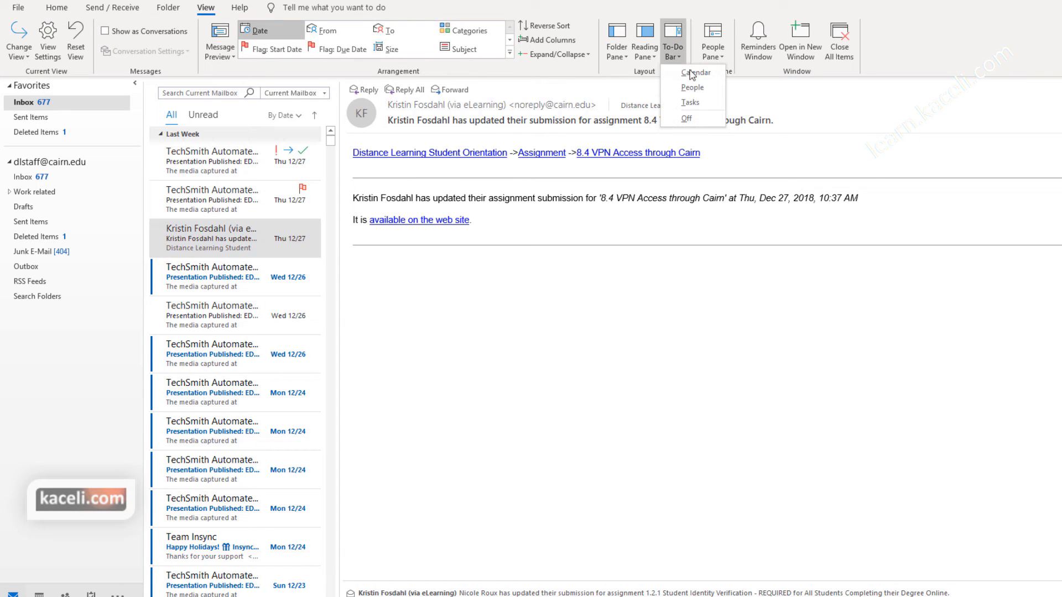
{"action": "left_click", "coordinate": [692, 103]}
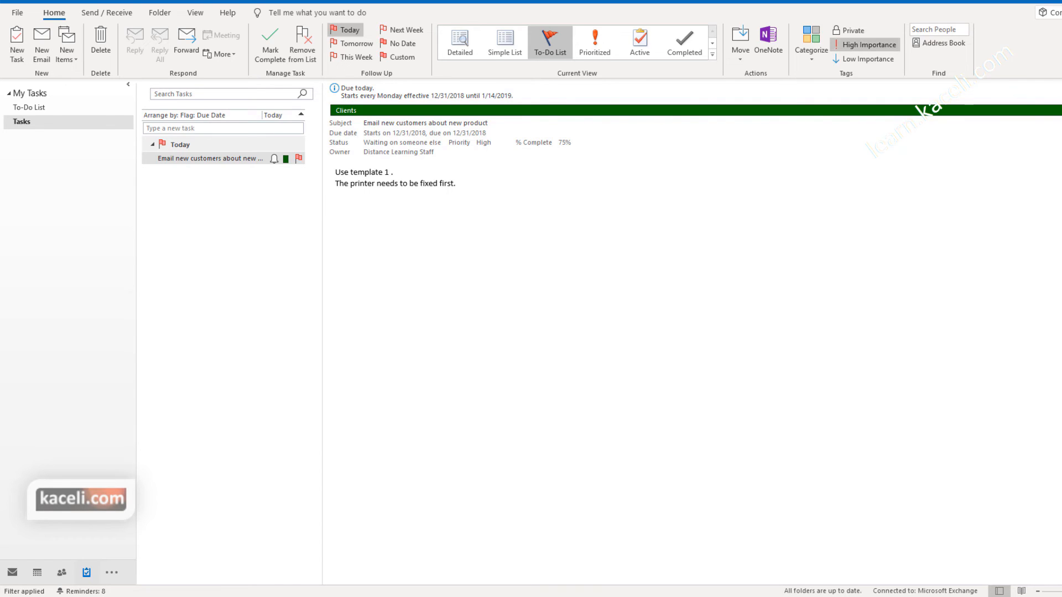
Create a new task titled "Send monthly update" that starts on 12/31/2018 and is due on 7/24/2019.
{"action": "left_click", "coordinate": [257, 374]}
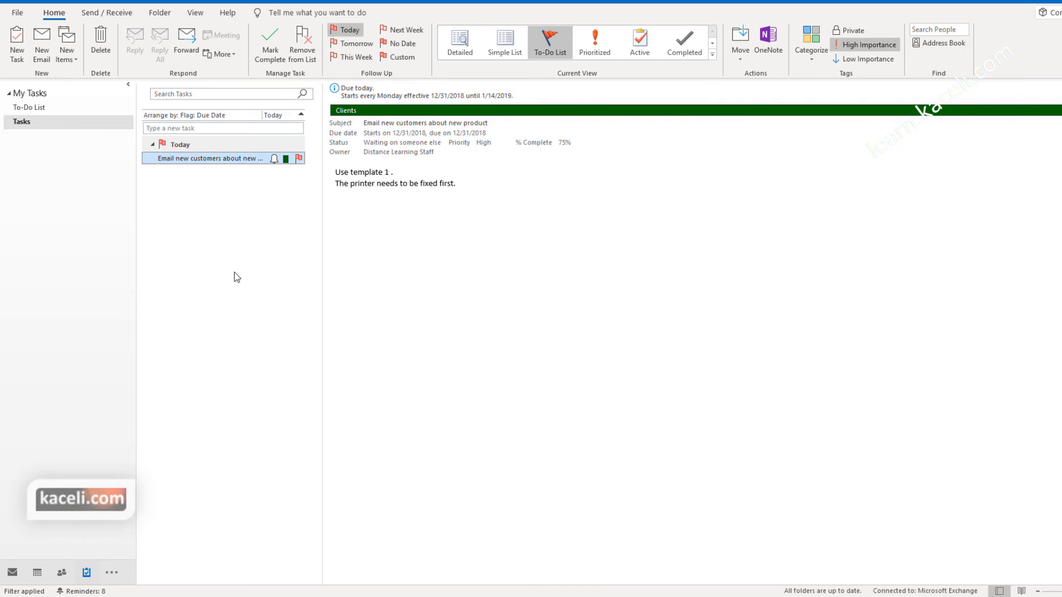
{"action": "left_click", "coordinate": [16, 47]}
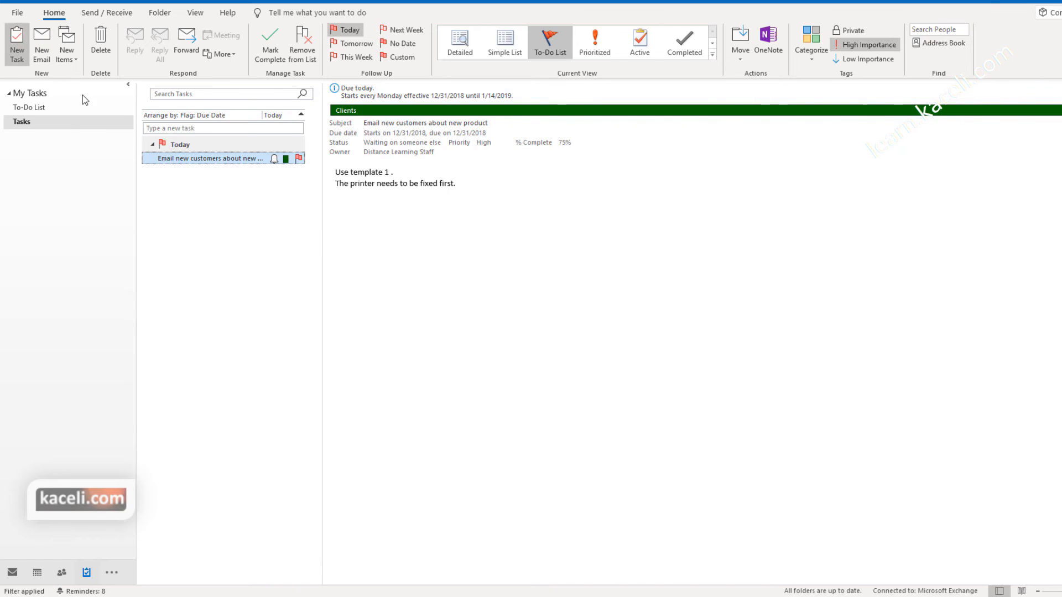
{"action": "type", "text": "Send monthly update"}
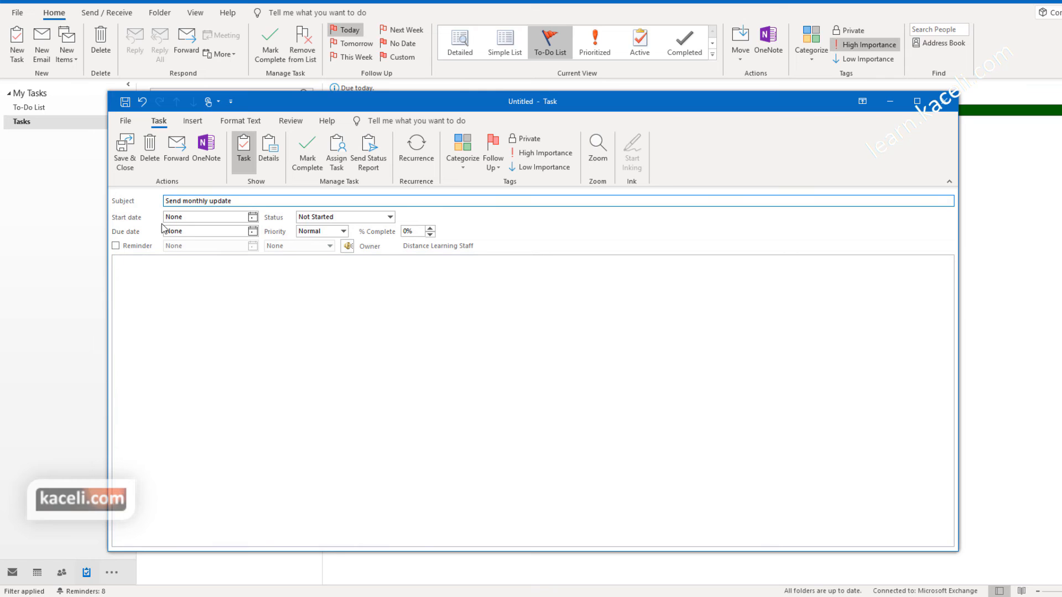
{"action": "left_click", "coordinate": [253, 218]}
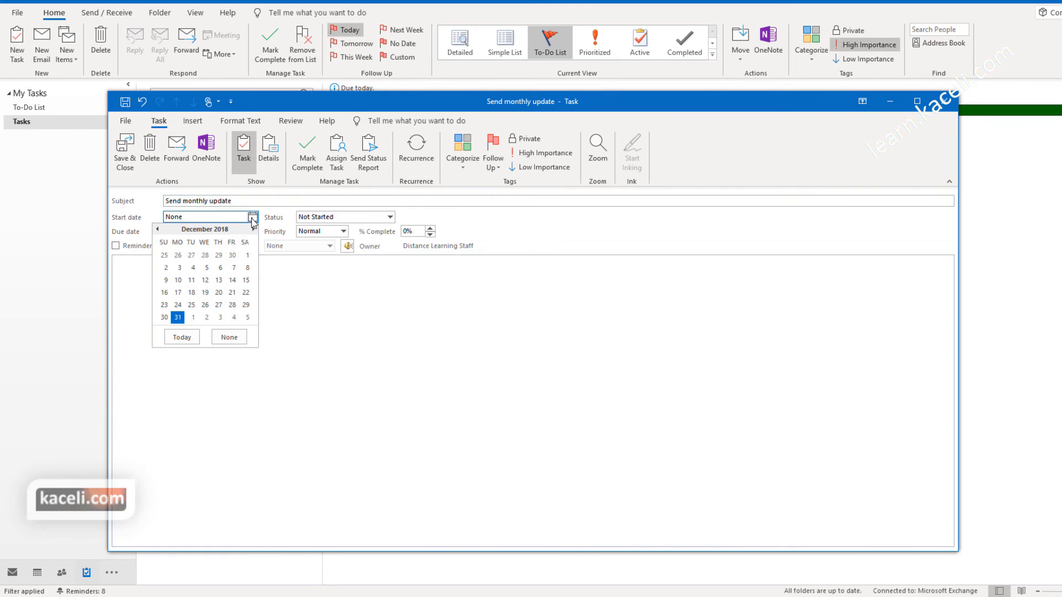
{"action": "left_click", "coordinate": [178, 317]}
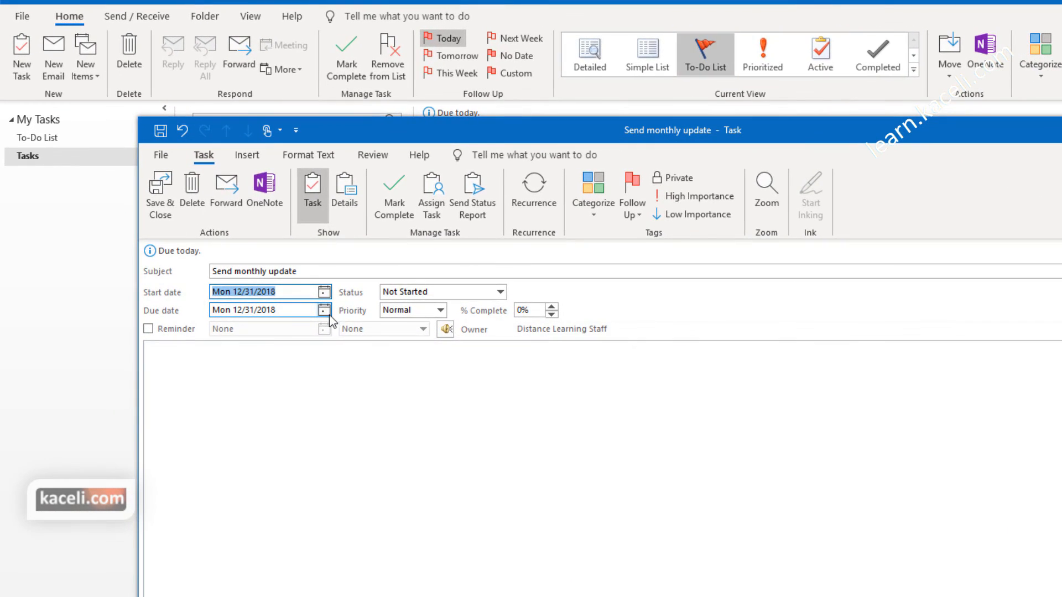
{"action": "left_click", "coordinate": [298, 284]}
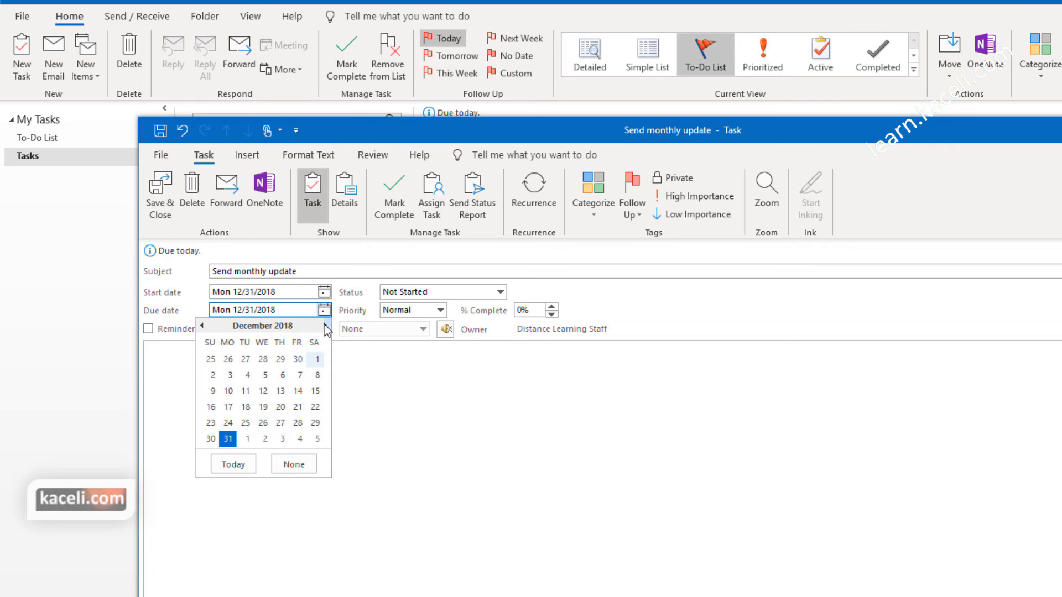
{"action": "left_click", "coordinate": [326, 327]}
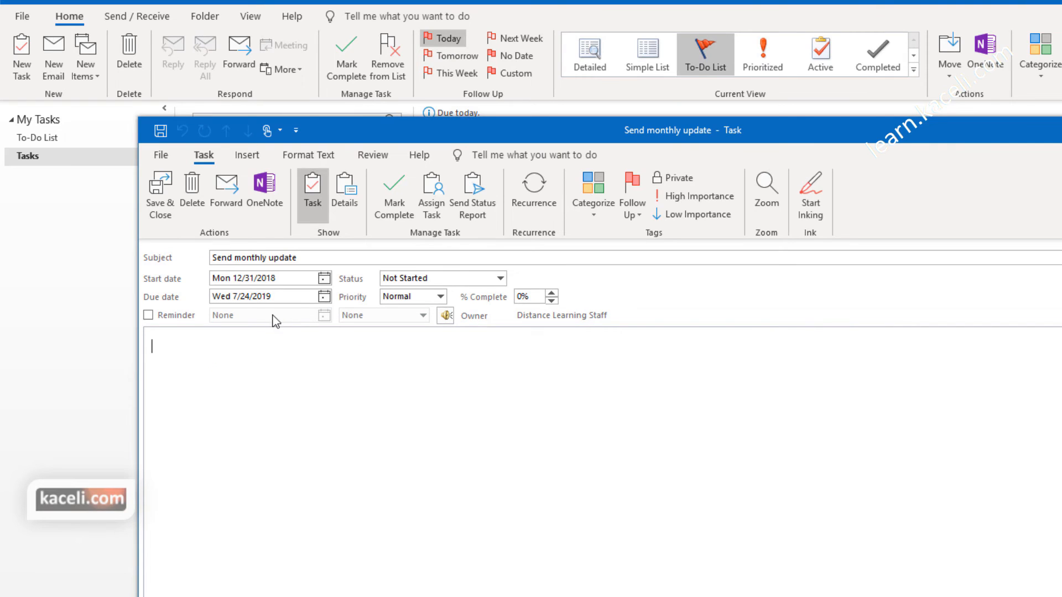
Turn on the task's reminder with its default time and set the priority to High.
{"action": "left_click", "coordinate": [149, 315]}
{"action": "left_click", "coordinate": [435, 332]}
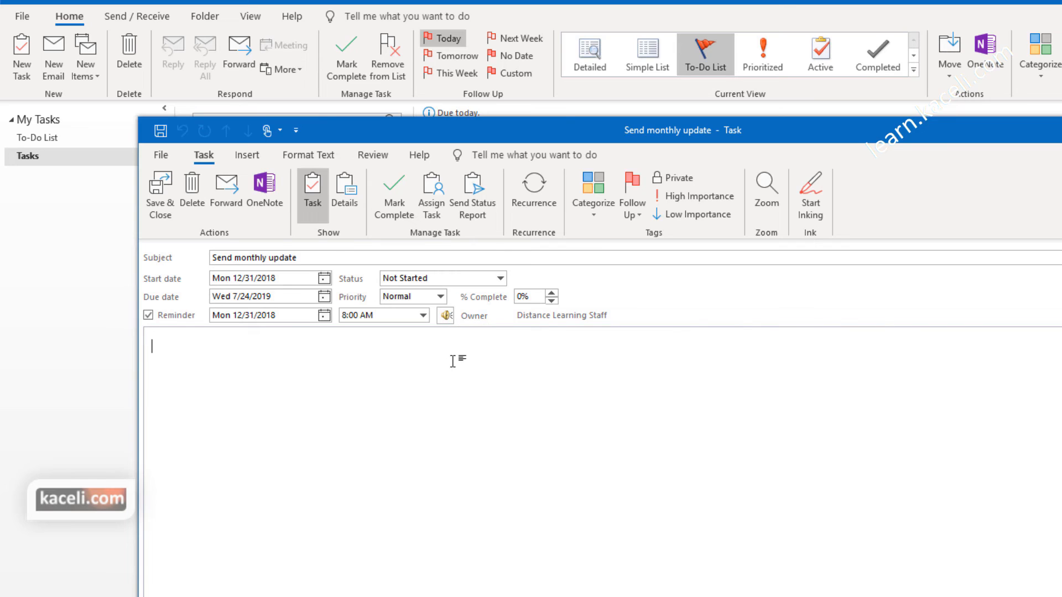
{"action": "left_click", "coordinate": [440, 297]}
{"action": "left_click", "coordinate": [412, 327]}
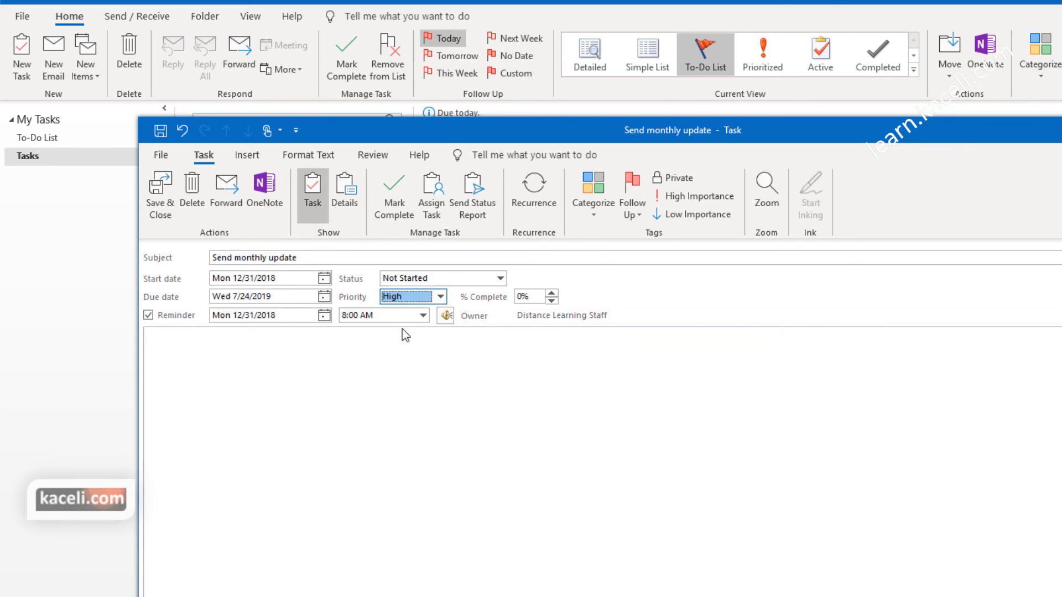
Add the description "Details and requirements here." to the task and check its recurrence options without changing them.
{"action": "left_click", "coordinate": [503, 433]}
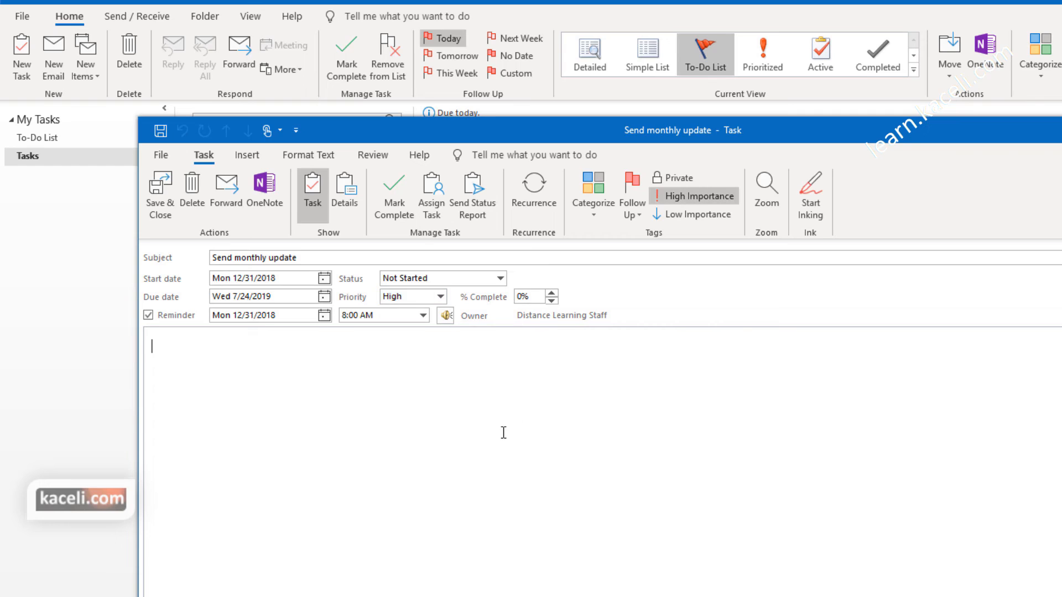
{"action": "type", "text": "Details and requirements here."}
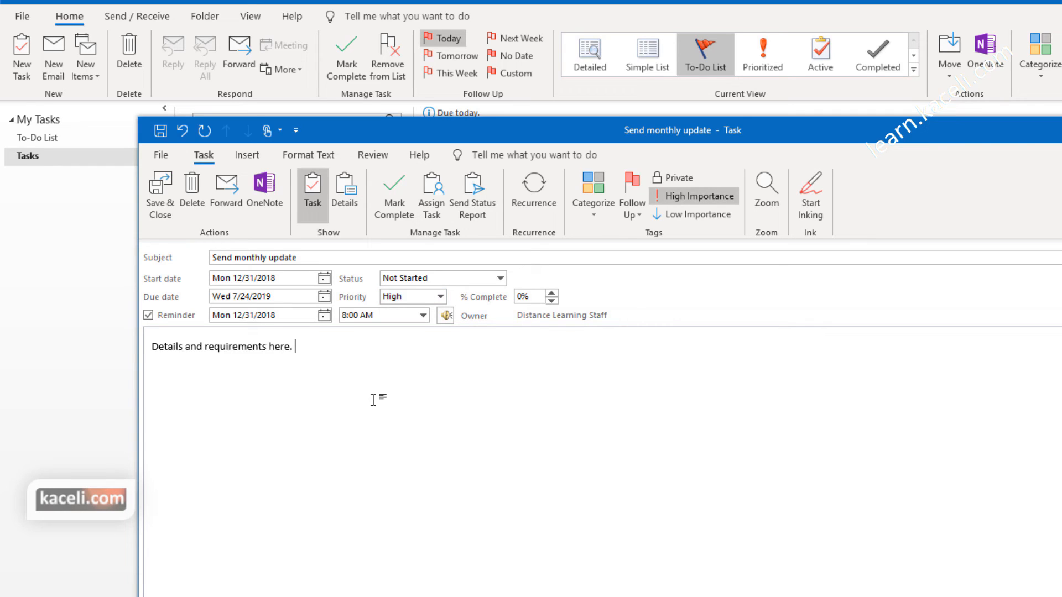
{"action": "left_click", "coordinate": [534, 200]}
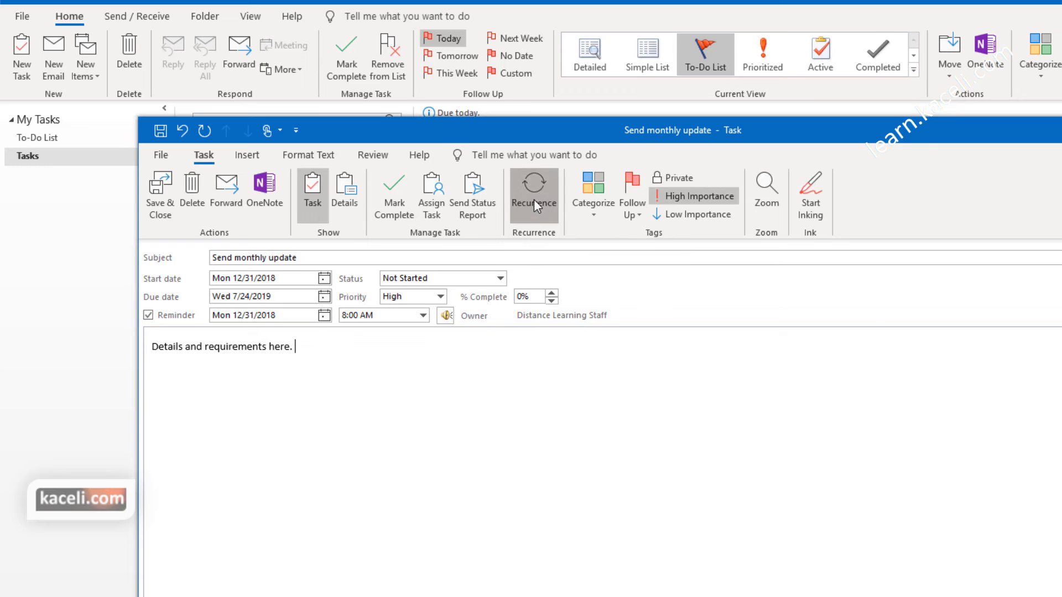
{"action": "left_click", "coordinate": [603, 510]}
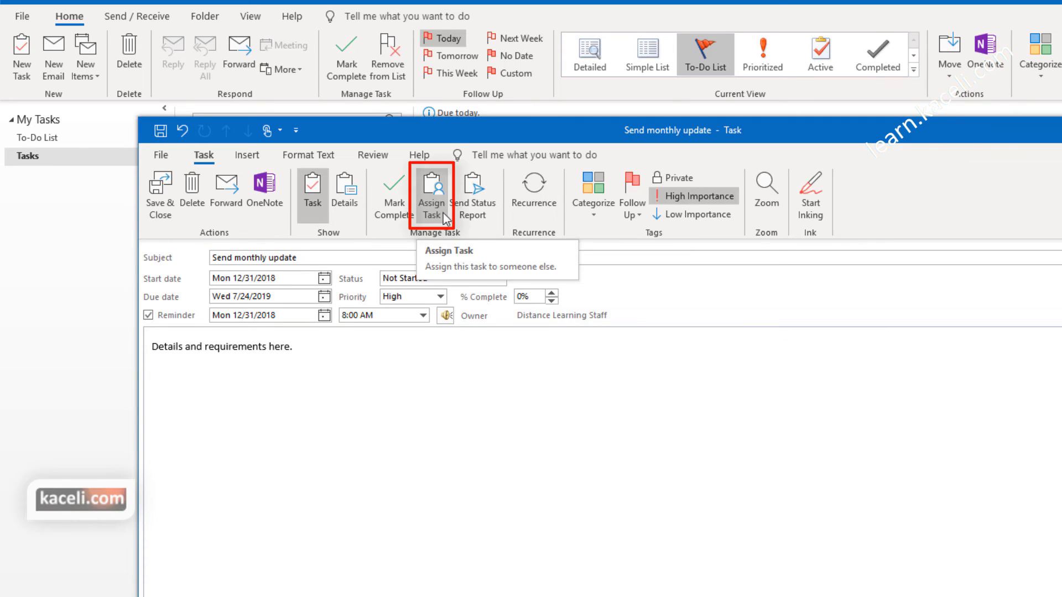
Assign the "Send monthly update" task to the first suggested recent contact and send it, accepting that the reminder is turned off.
{"action": "left_click", "coordinate": [438, 209]}
{"action": "left_click", "coordinate": [261, 255]}
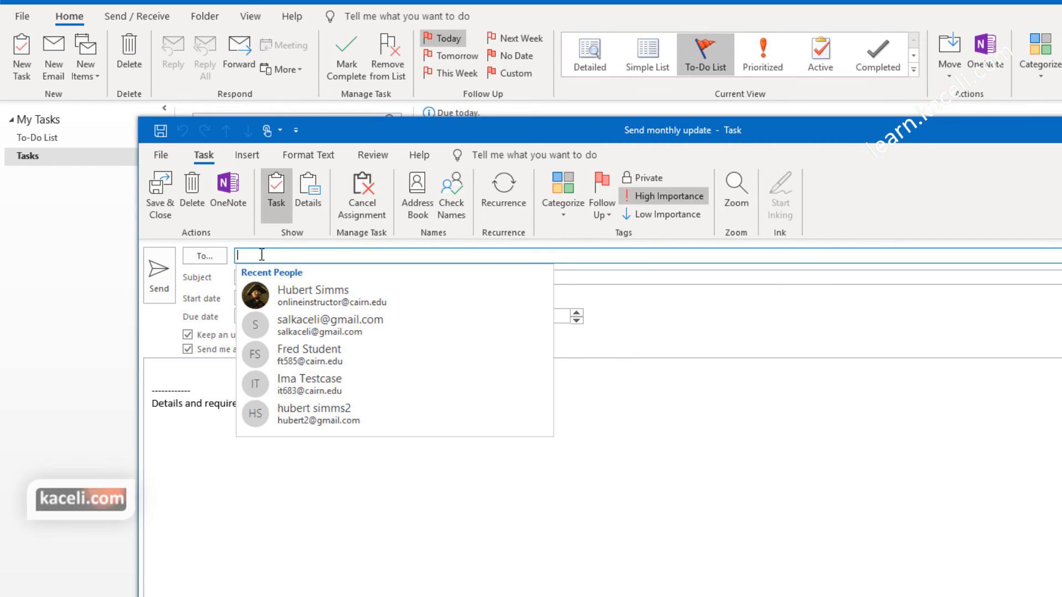
{"action": "left_click", "coordinate": [307, 298]}
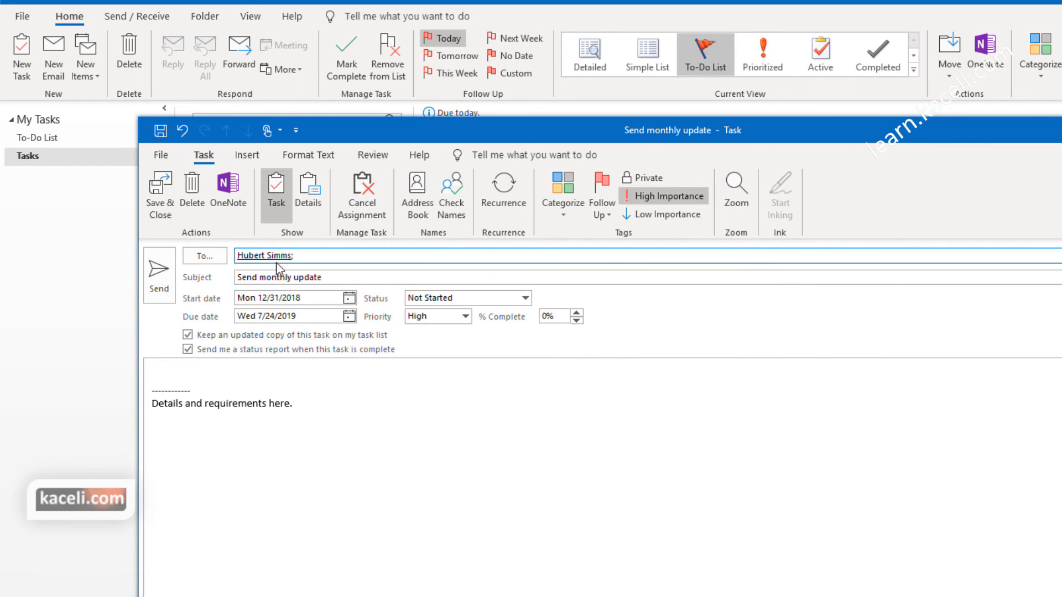
{"action": "left_click", "coordinate": [327, 281]}
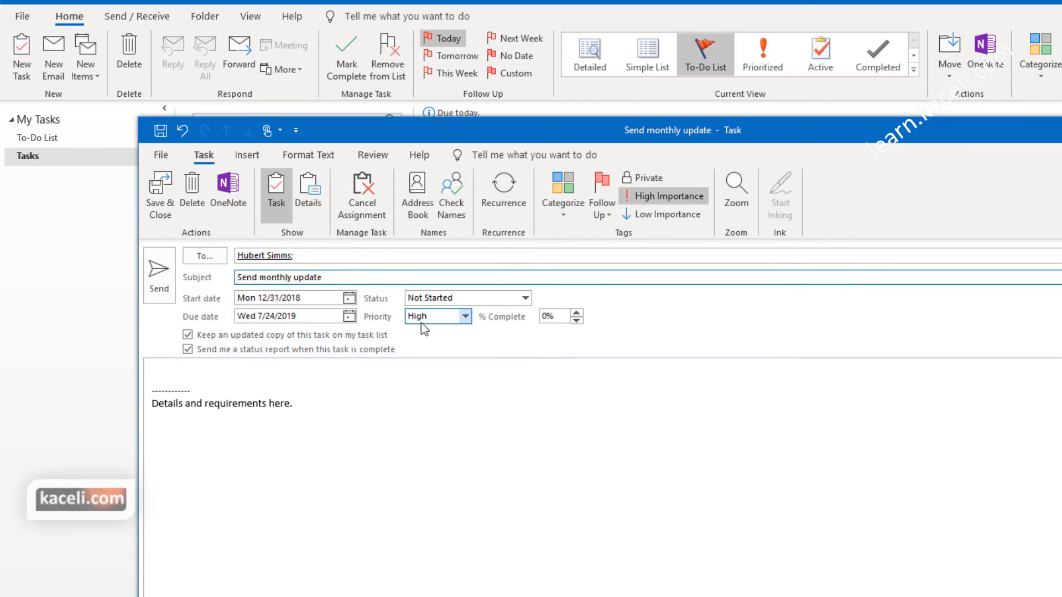
{"action": "left_click", "coordinate": [317, 419]}
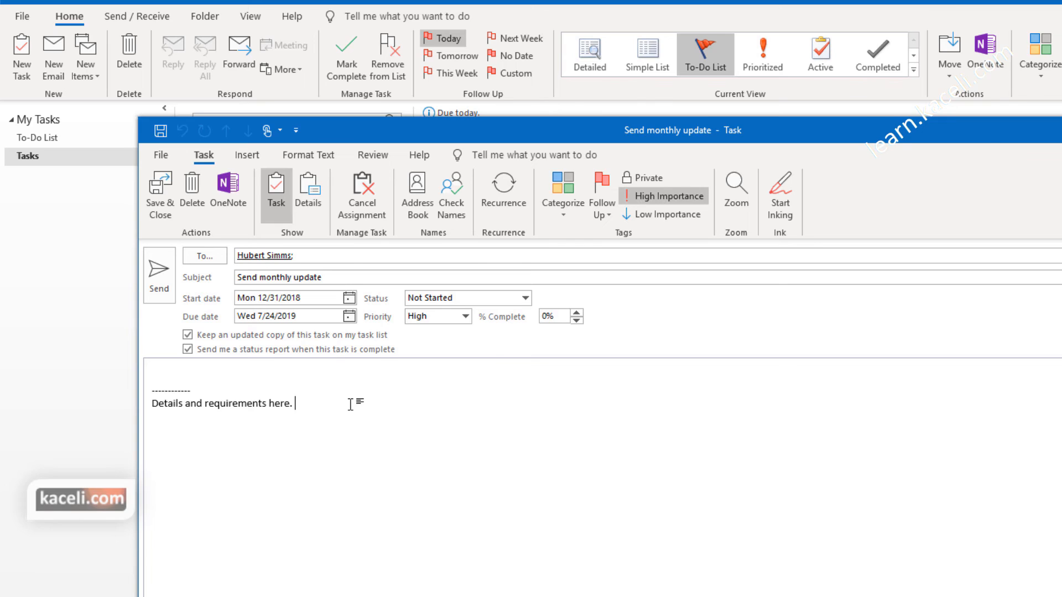
{"action": "left_click", "coordinate": [165, 274]}
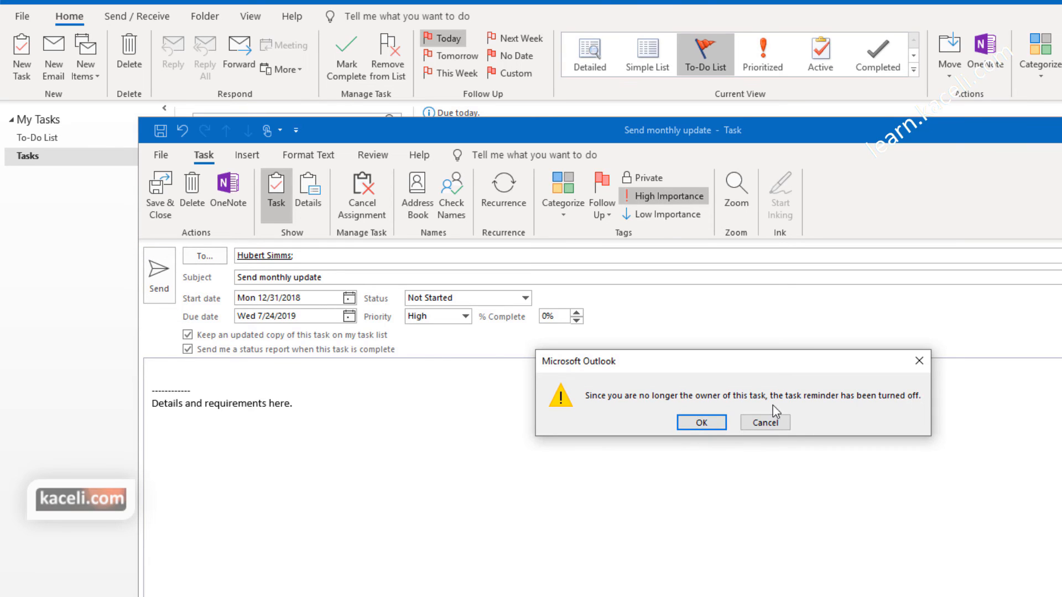
{"action": "left_click", "coordinate": [701, 422]}
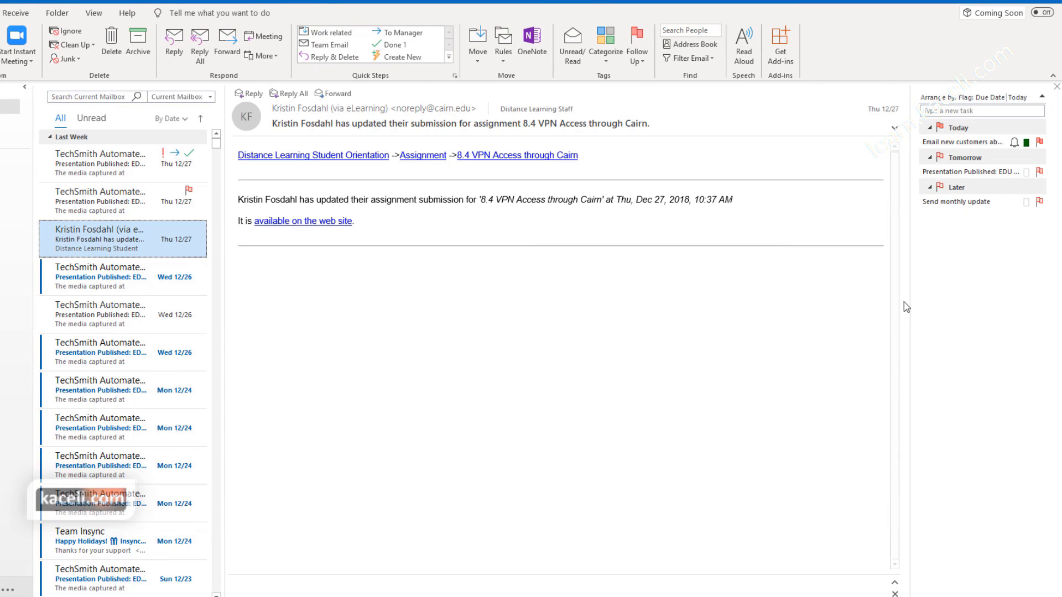
Find the assigned "Send monthly update" task in the To-Do Bar and the task list, and open it.
{"action": "mouse_move", "coordinate": [949, 201]}
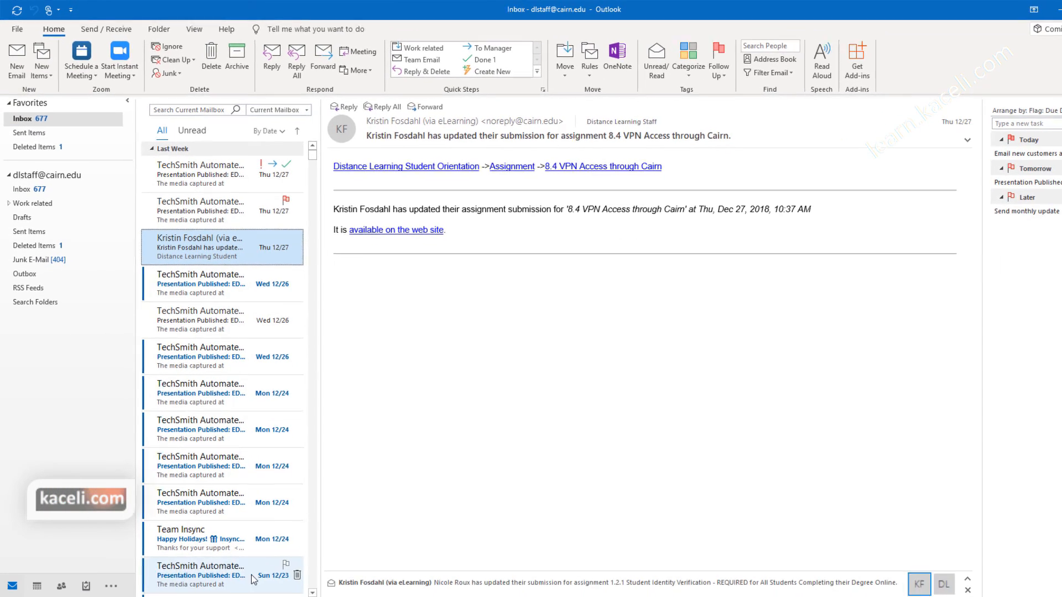
{"action": "left_click", "coordinate": [86, 586]}
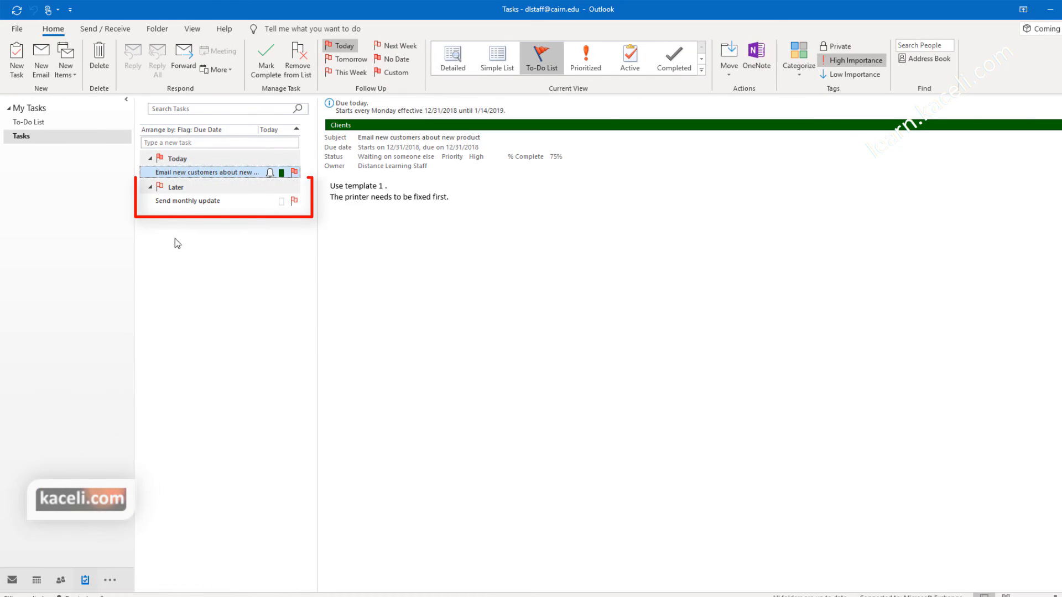
{"action": "left_click", "coordinate": [200, 202]}
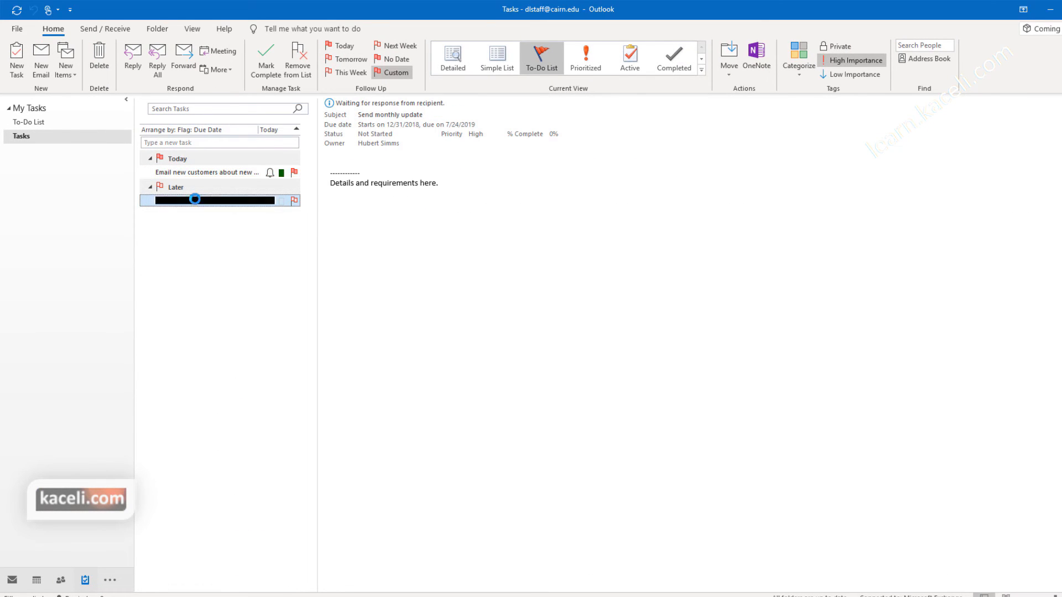
{"action": "double_click", "coordinate": [196, 202]}
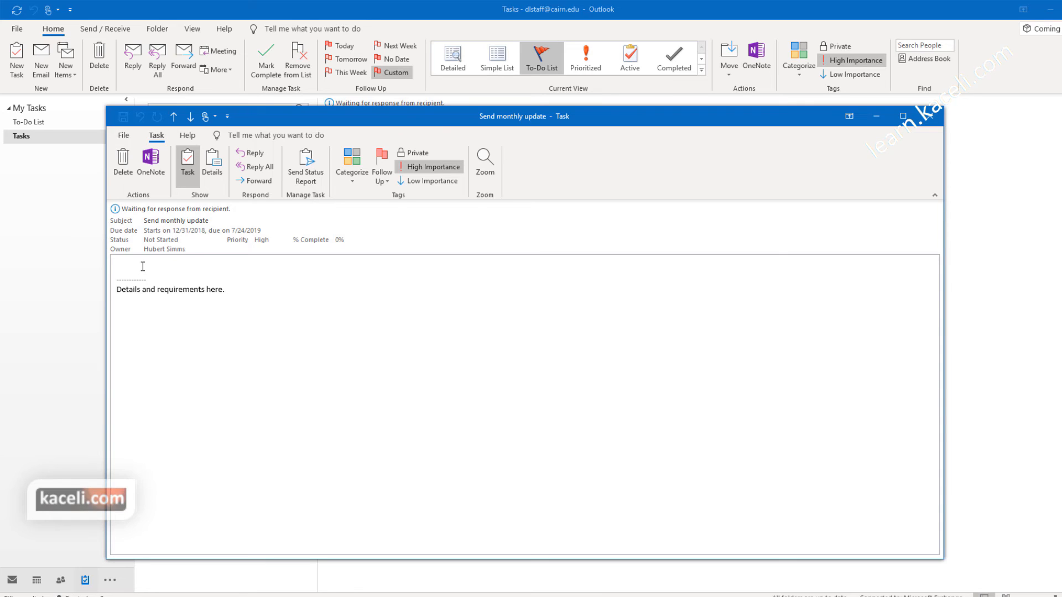
View the status report message for the assigned task, then close it unsent and close the task.
{"action": "left_click", "coordinate": [309, 171]}
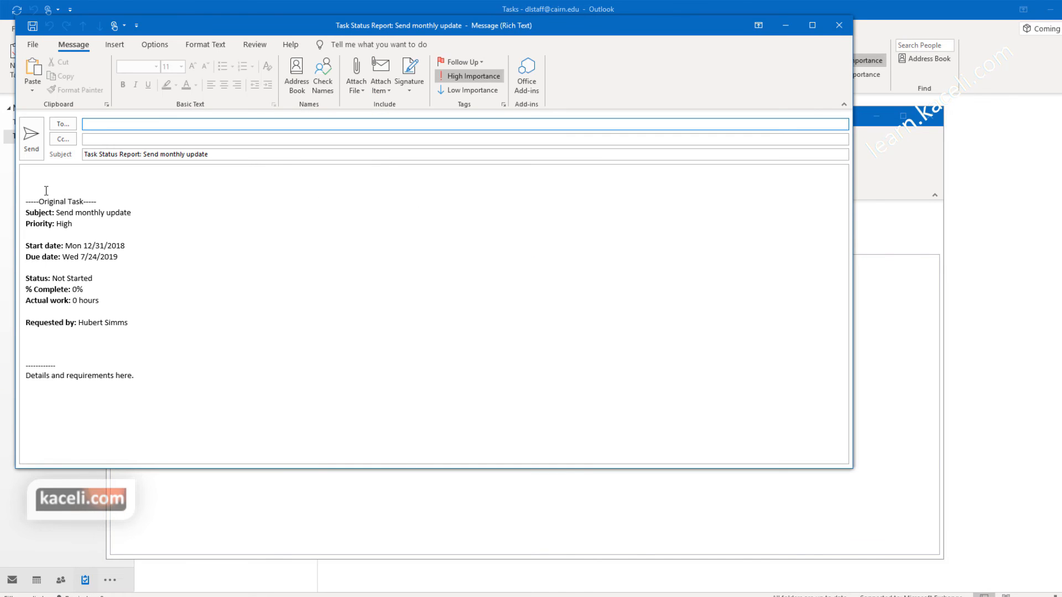
{"action": "left_click", "coordinate": [85, 169]}
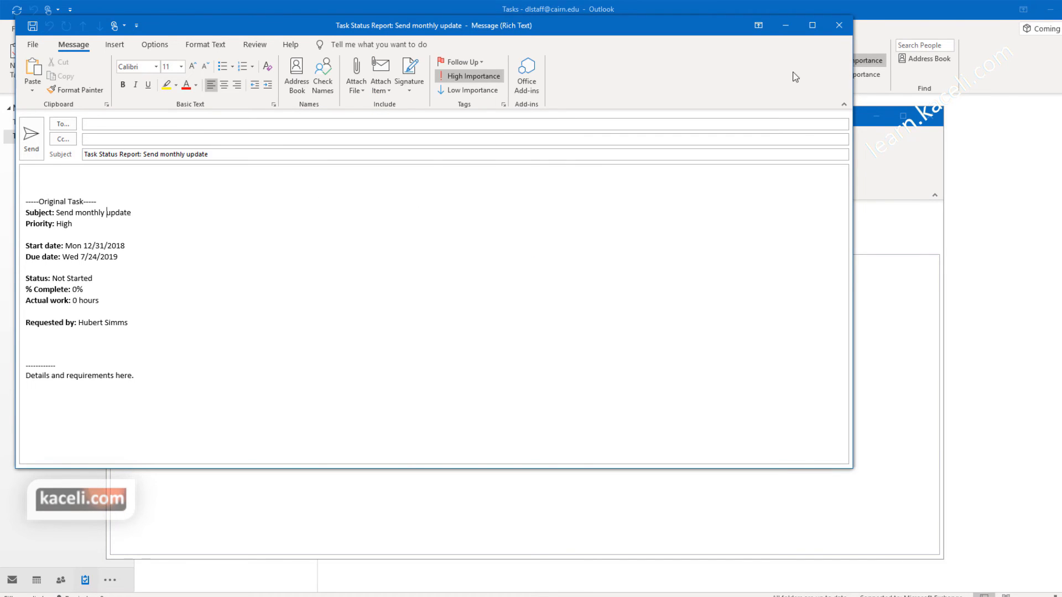
{"action": "left_click", "coordinate": [839, 26]}
{"action": "left_click", "coordinate": [565, 344]}
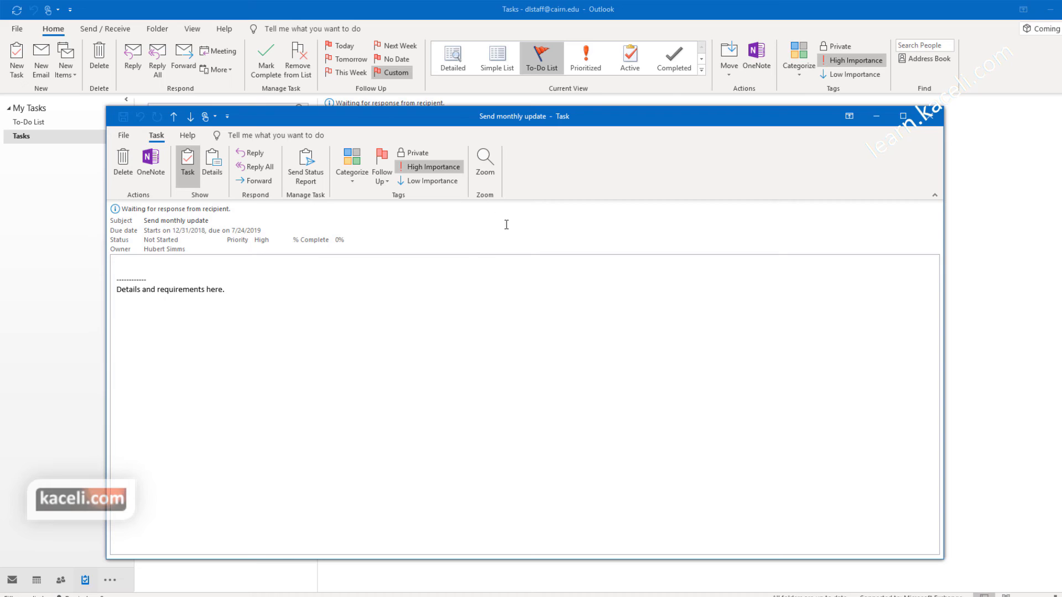
{"action": "left_click", "coordinate": [930, 116]}
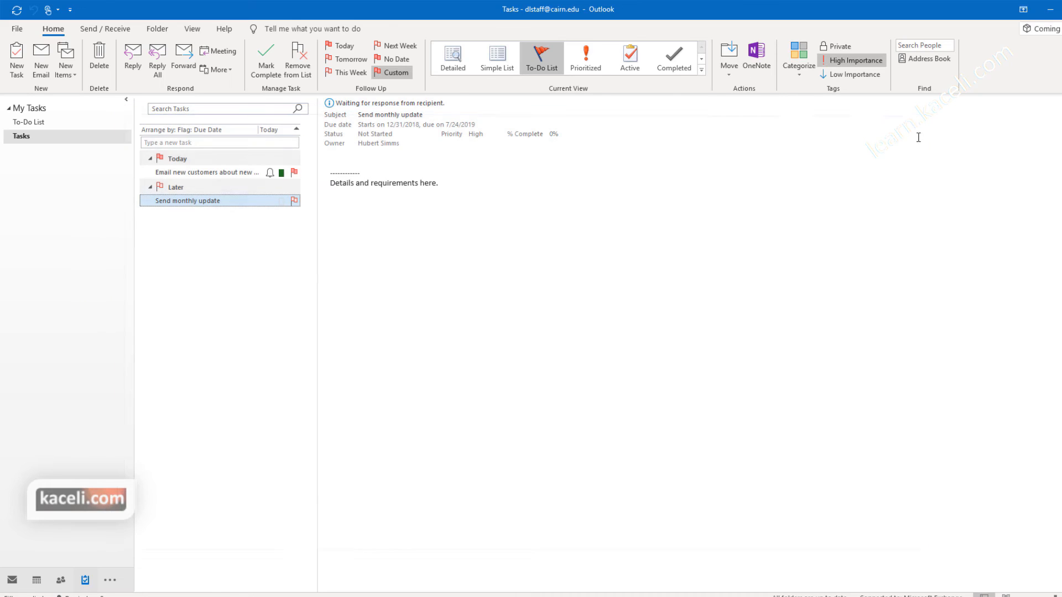
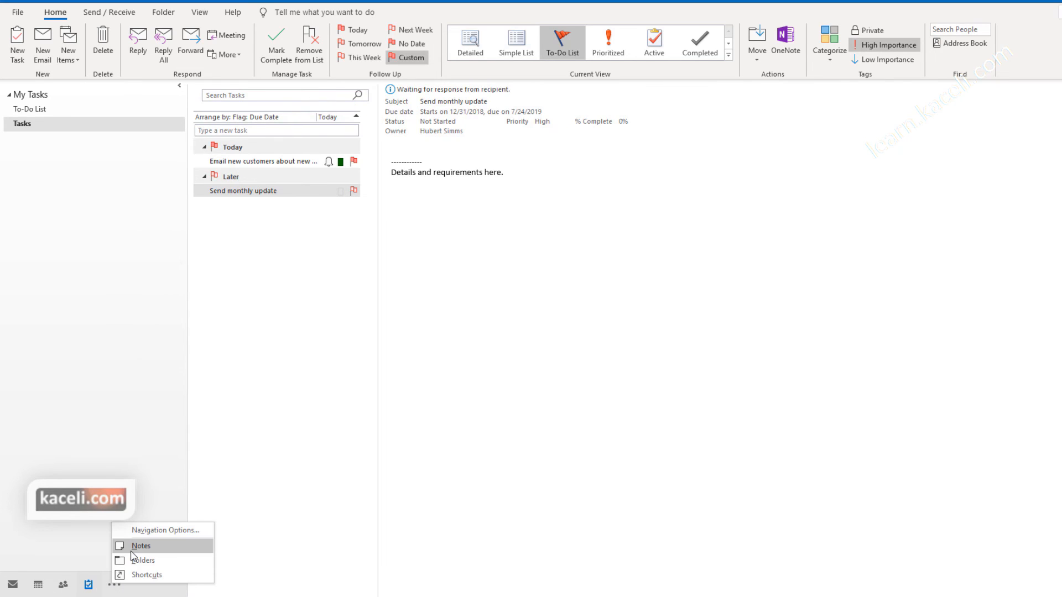
Open the Notes module and set the maximum number of visible navigation items to 6.
{"action": "left_click", "coordinate": [138, 546]}
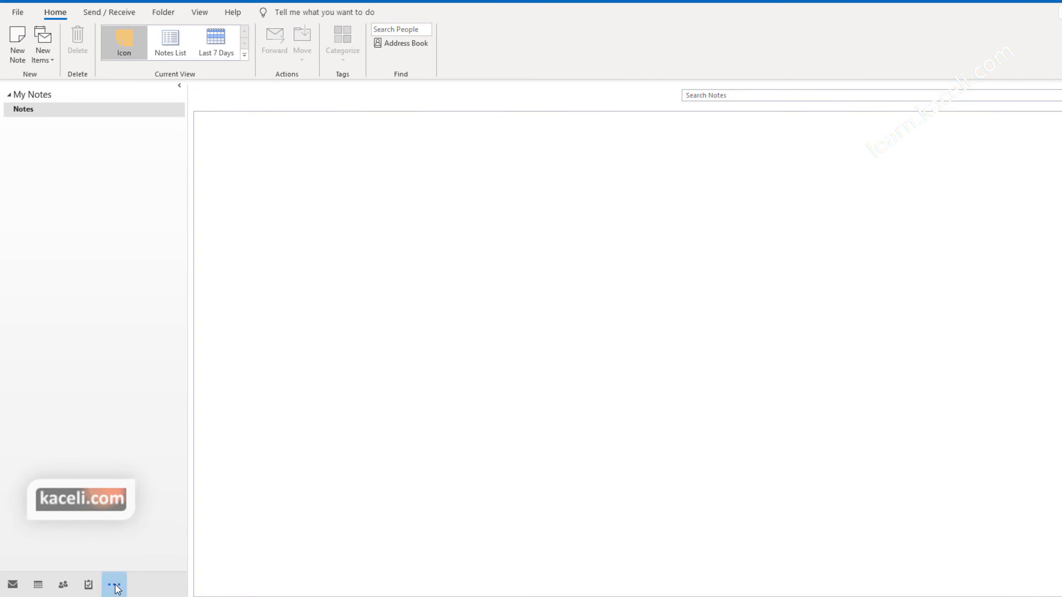
{"action": "left_click", "coordinate": [113, 589]}
{"action": "left_click", "coordinate": [166, 538]}
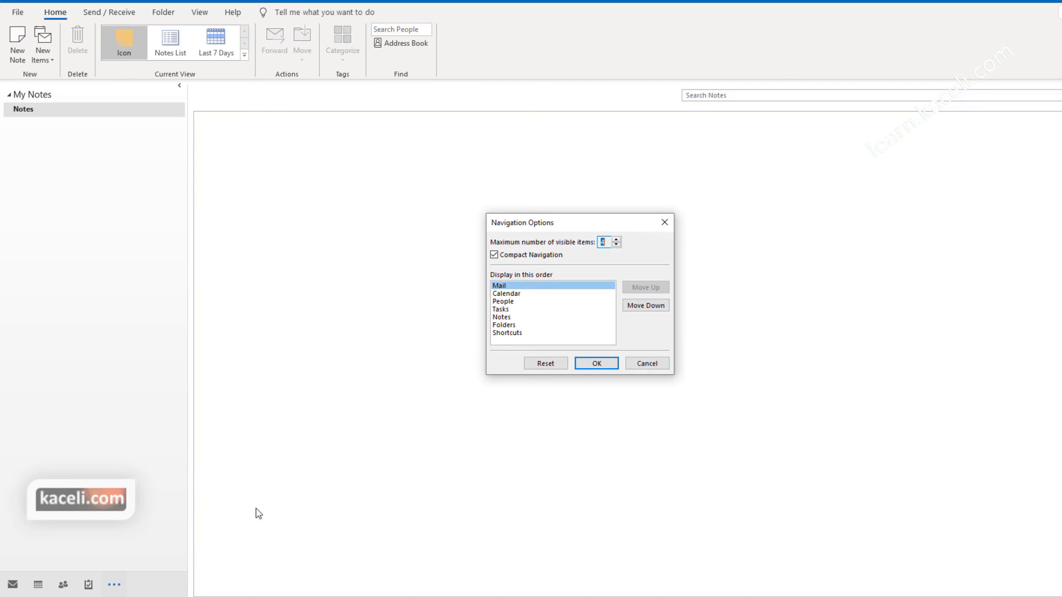
{"action": "left_click", "coordinate": [616, 239]}
{"action": "left_click", "coordinate": [616, 239]}
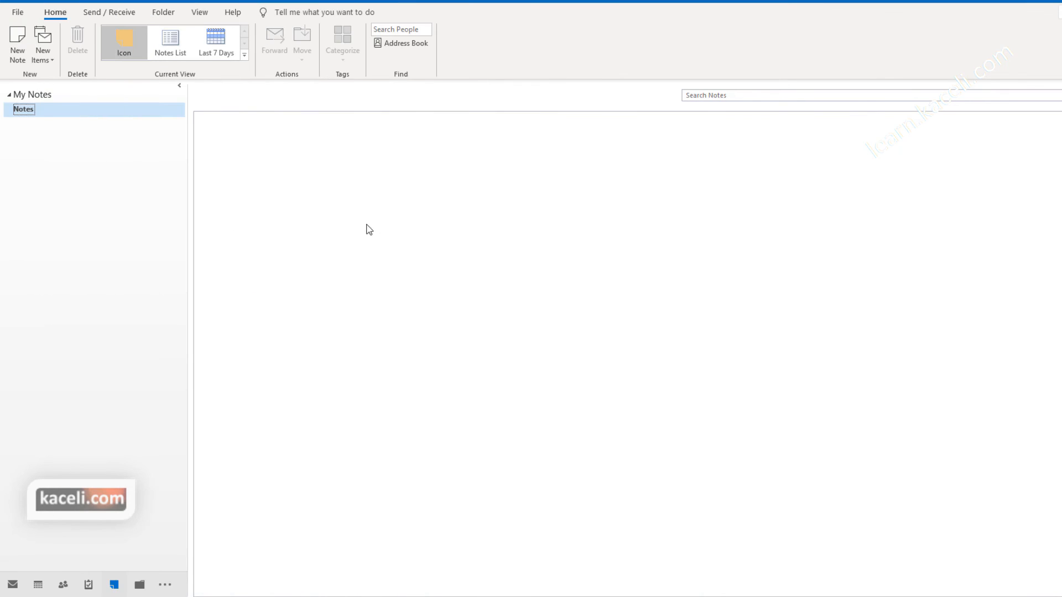
{"action": "left_click", "coordinate": [364, 225]}
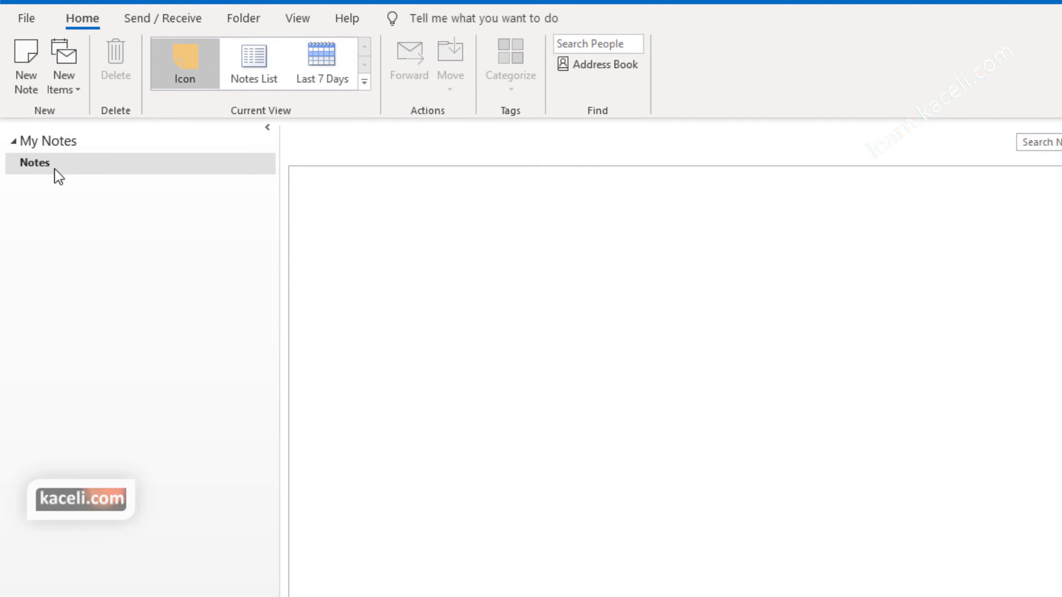
{"action": "left_click", "coordinate": [78, 91]}
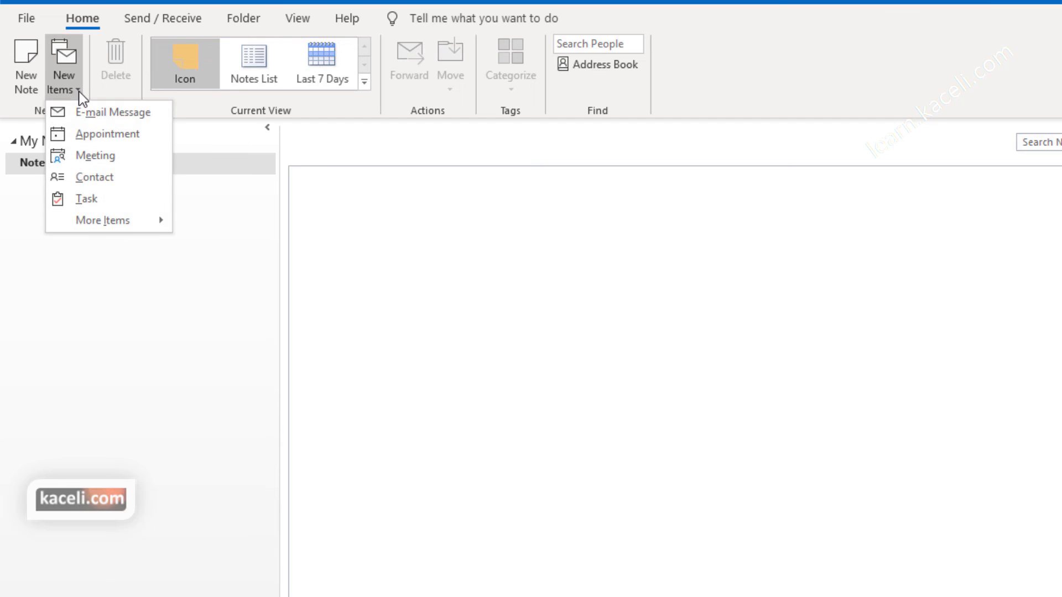
{"action": "left_click", "coordinate": [80, 92]}
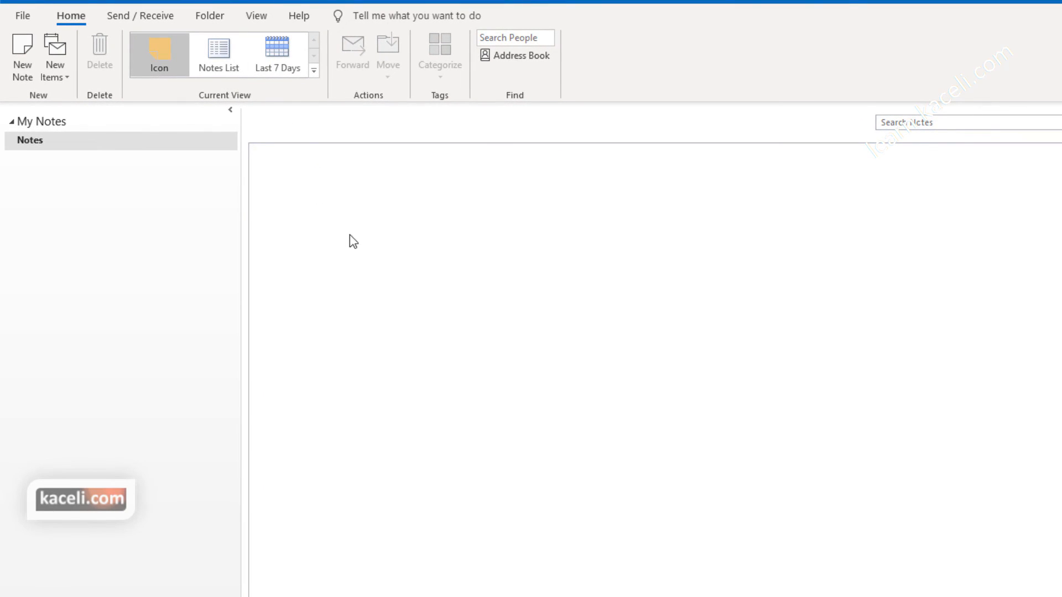
Preview the notes folder in the Notes List and Last 7 Days views and return it to Icon view.
{"action": "left_click", "coordinate": [216, 56]}
{"action": "left_click", "coordinate": [163, 61]}
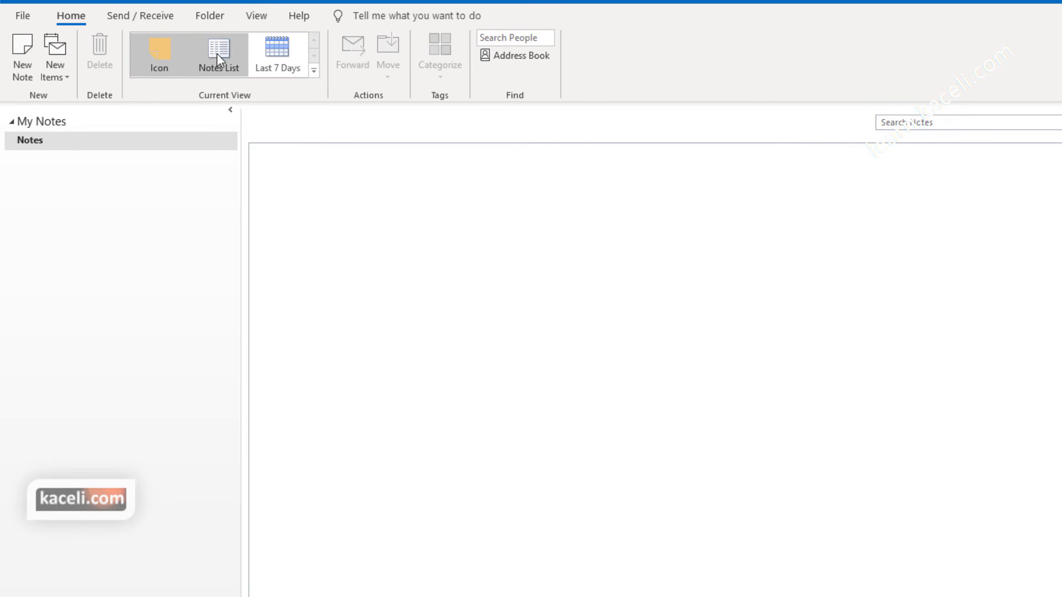
{"action": "left_click", "coordinate": [294, 52]}
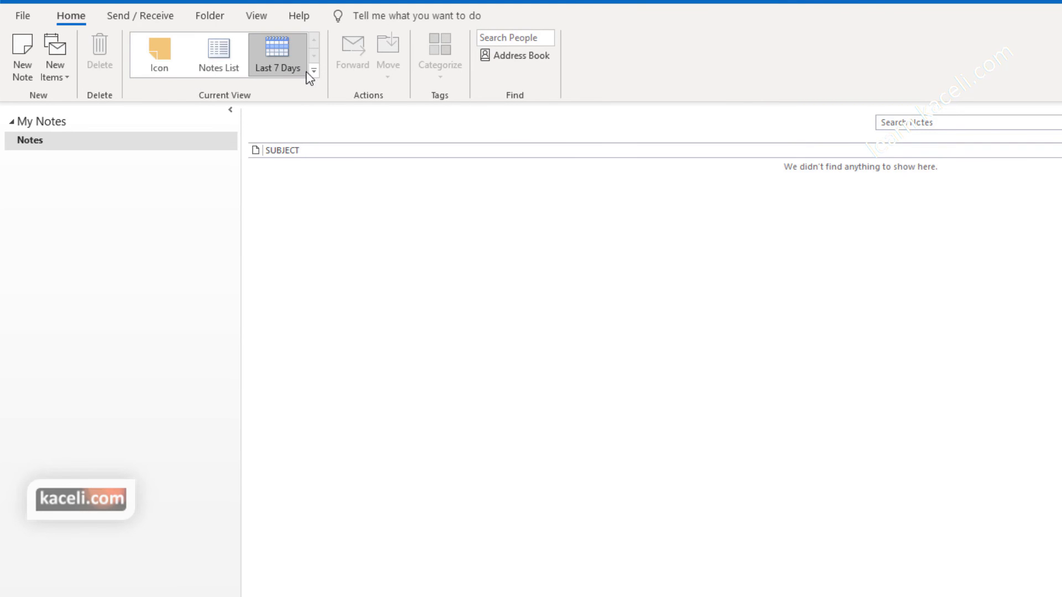
{"action": "left_click", "coordinate": [313, 70]}
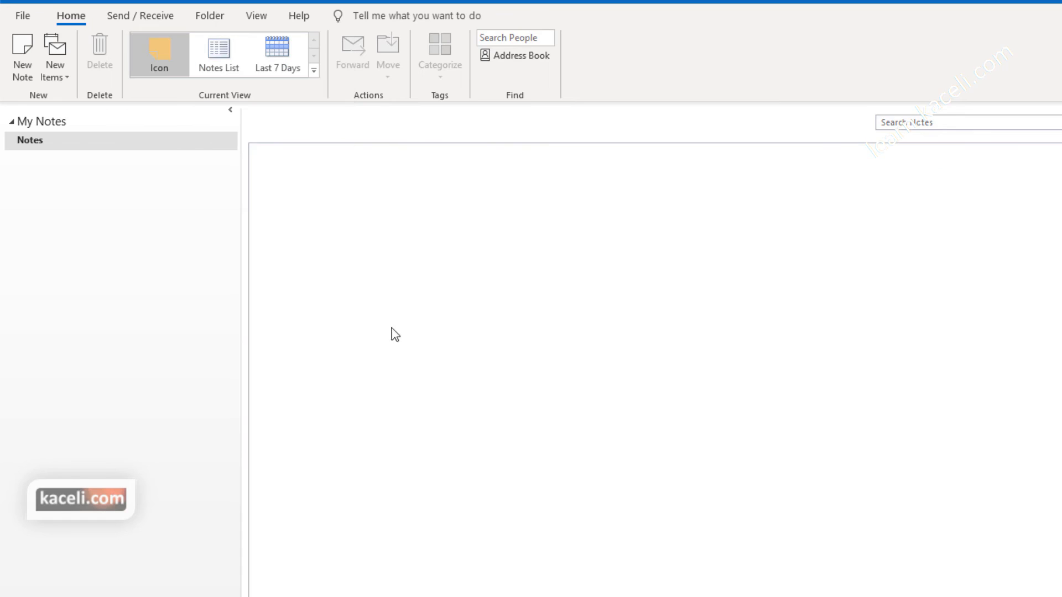
Create a note reading "New note." and "Using Microsoft Outlook Tutorial", and close it.
{"action": "left_click", "coordinate": [21, 51]}
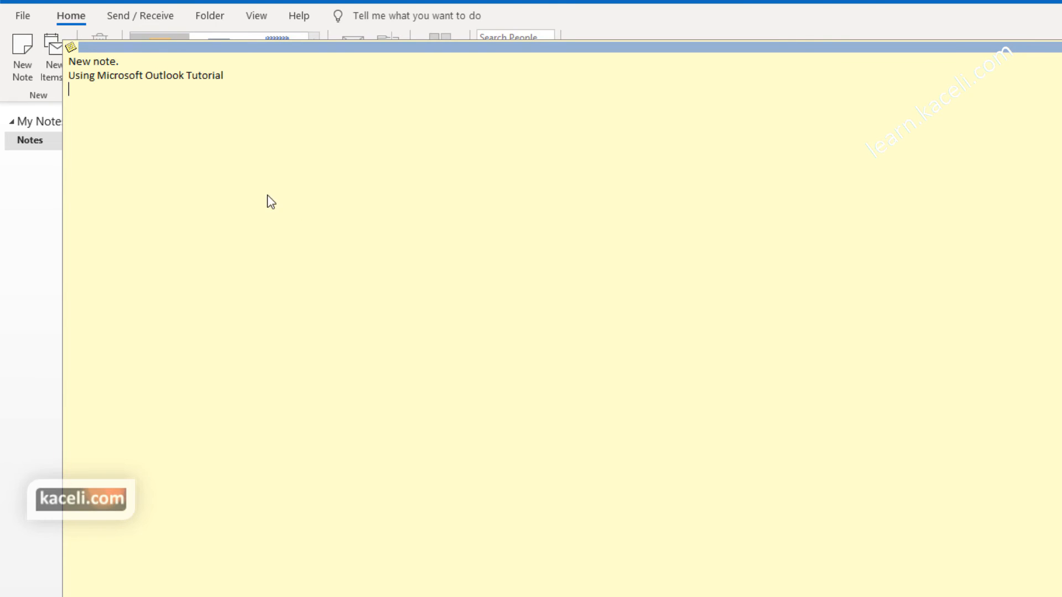
{"action": "left_click", "coordinate": [60, 228]}
{"action": "left_click", "coordinate": [279, 163]}
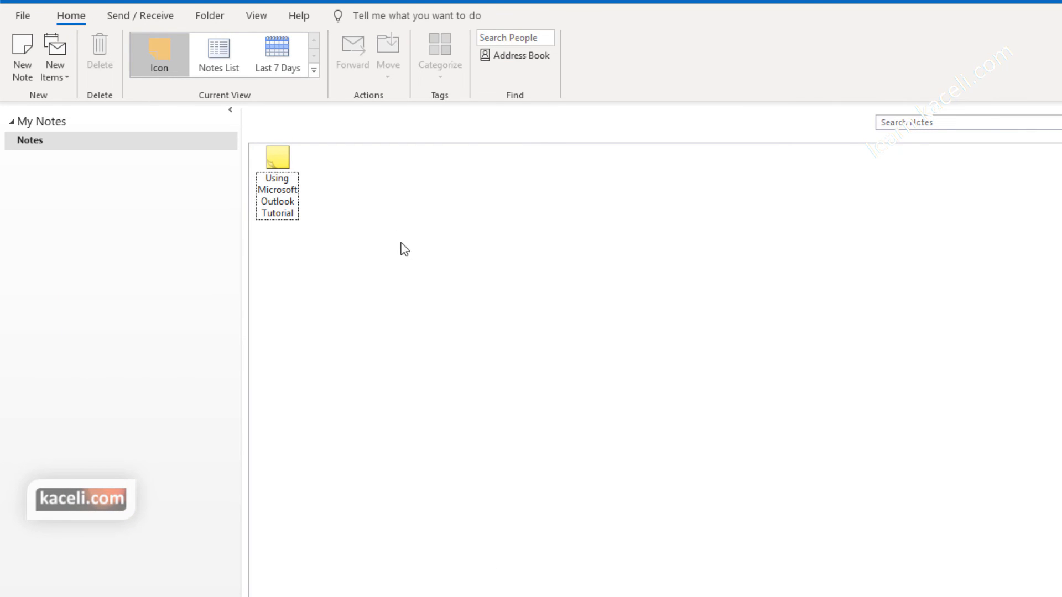
Create a second note reading "Note 2", narrowing and moving its window, and close it.
{"action": "left_click", "coordinate": [26, 56]}
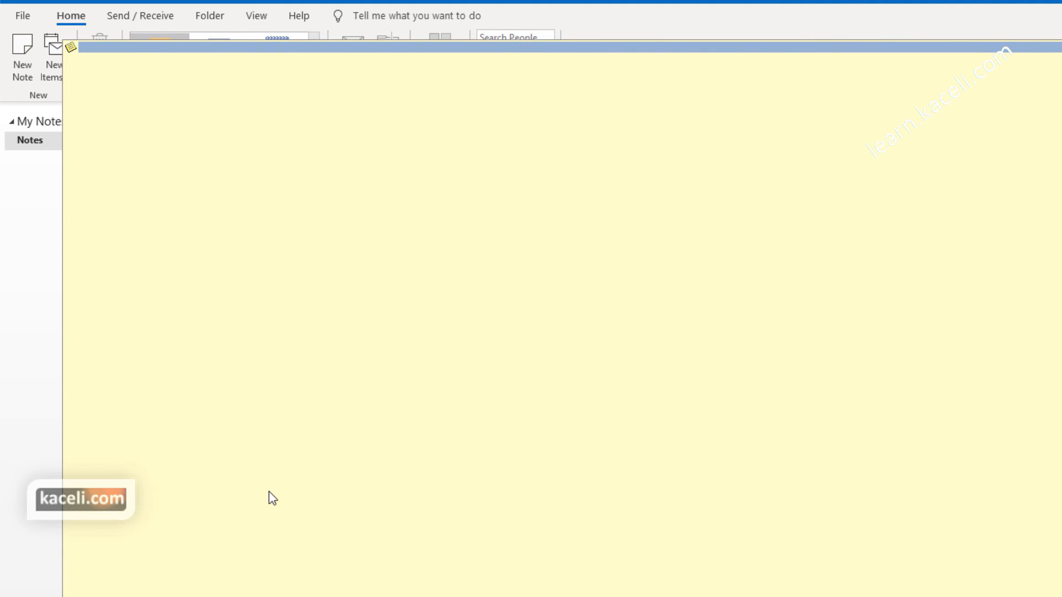
{"action": "left_click_drag", "start_coordinate": [63, 308], "coordinate": [374, 346]}
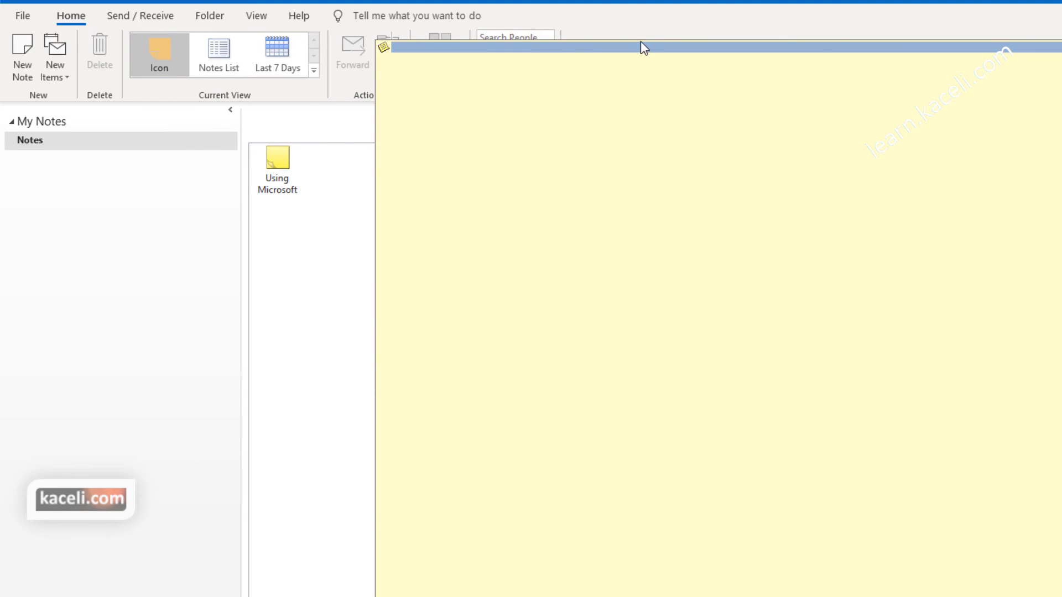
{"action": "left_click_drag", "start_coordinate": [642, 42], "coordinate": [643, 73]}
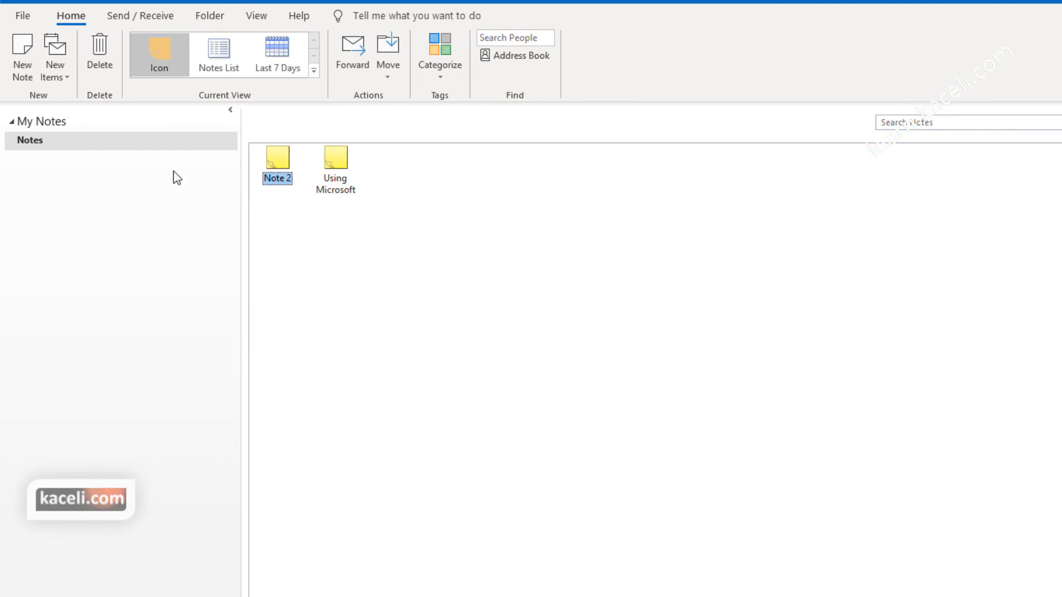
Start a sharing invitation for the Notes folder.
{"action": "right_click", "coordinate": [57, 141]}
{"action": "mouse_move", "coordinate": [114, 303]}
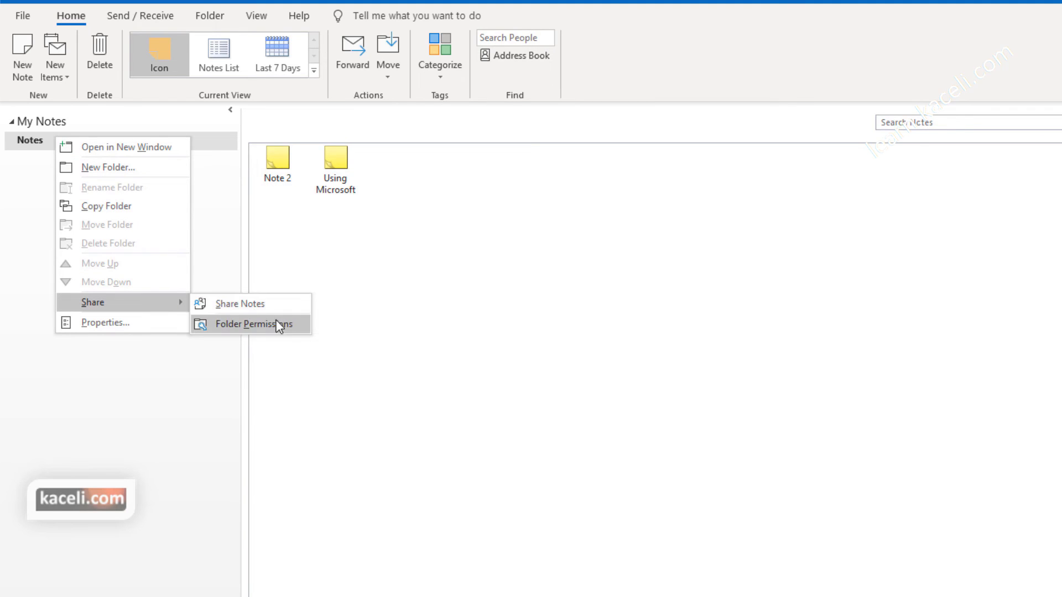
{"action": "left_click", "coordinate": [250, 305]}
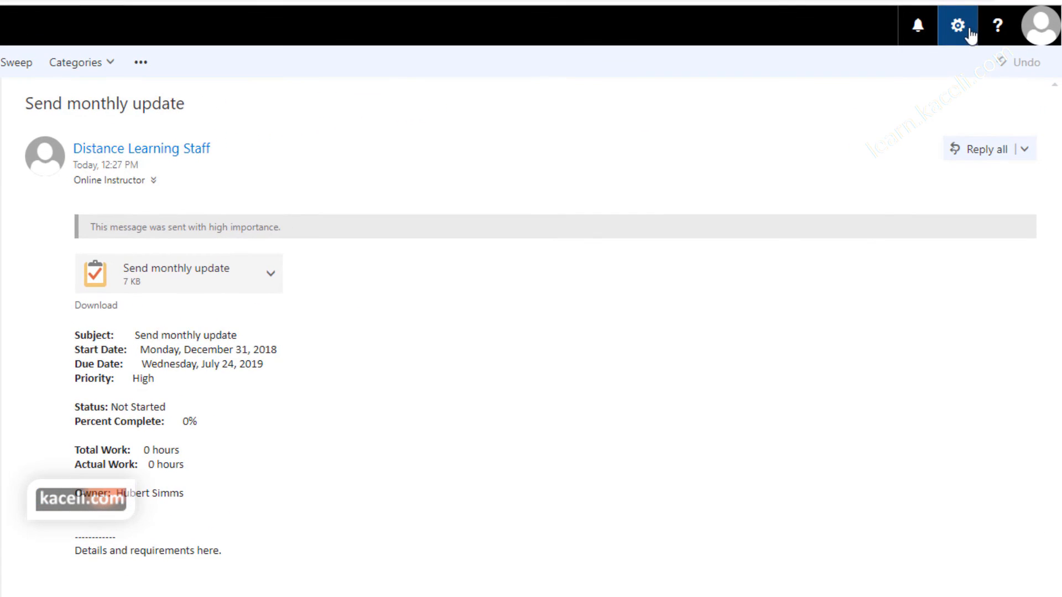
Switch to Outlook on the web and start an inbox rule named "Forward email" that applies to all messages.
{"action": "left_click", "coordinate": [968, 39]}
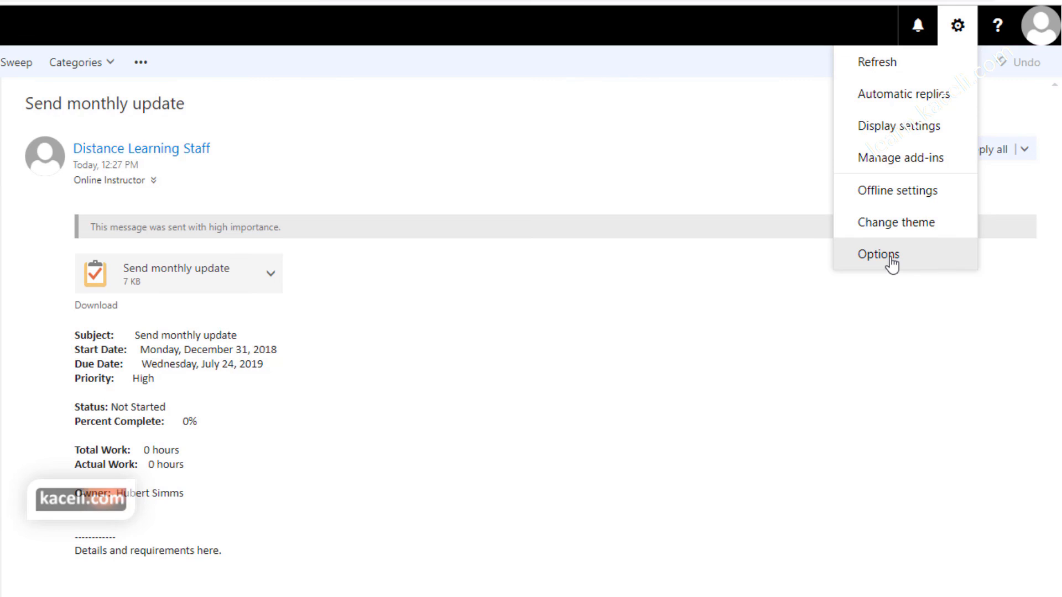
{"action": "left_click", "coordinate": [893, 266]}
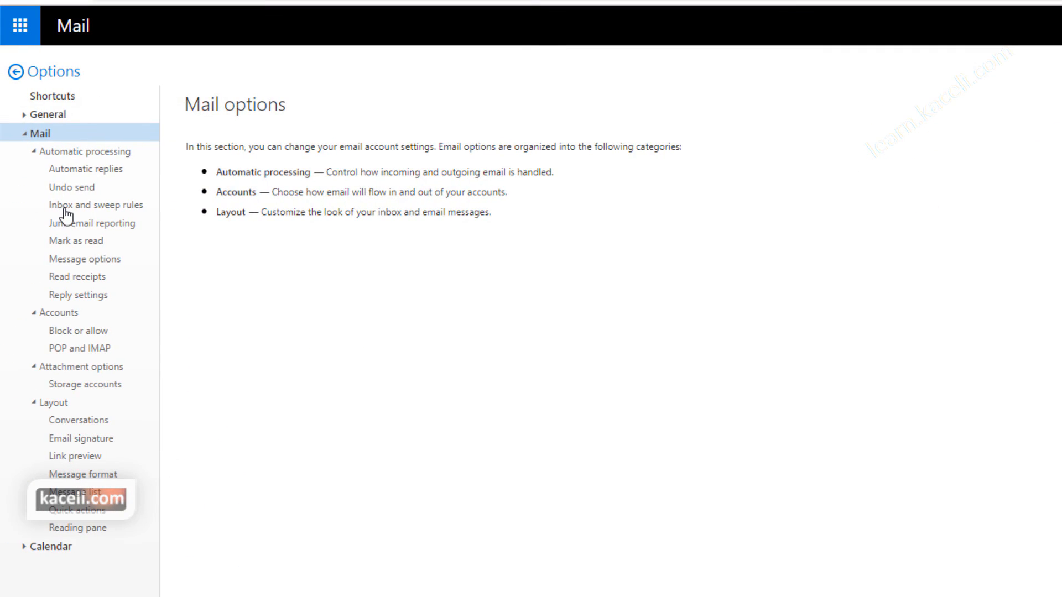
{"action": "left_click", "coordinate": [66, 210]}
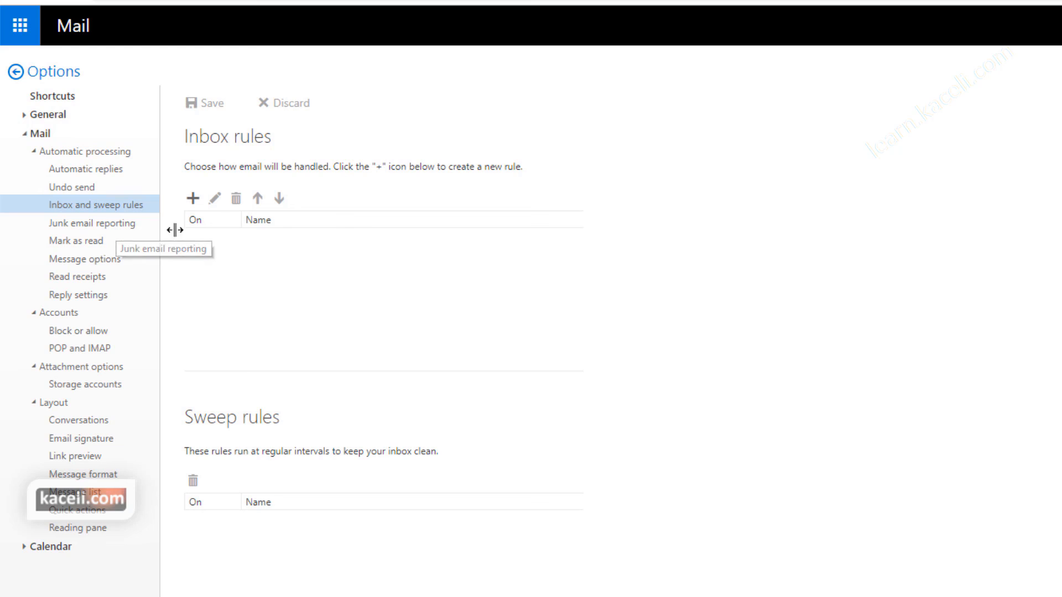
{"action": "left_click", "coordinate": [193, 202]}
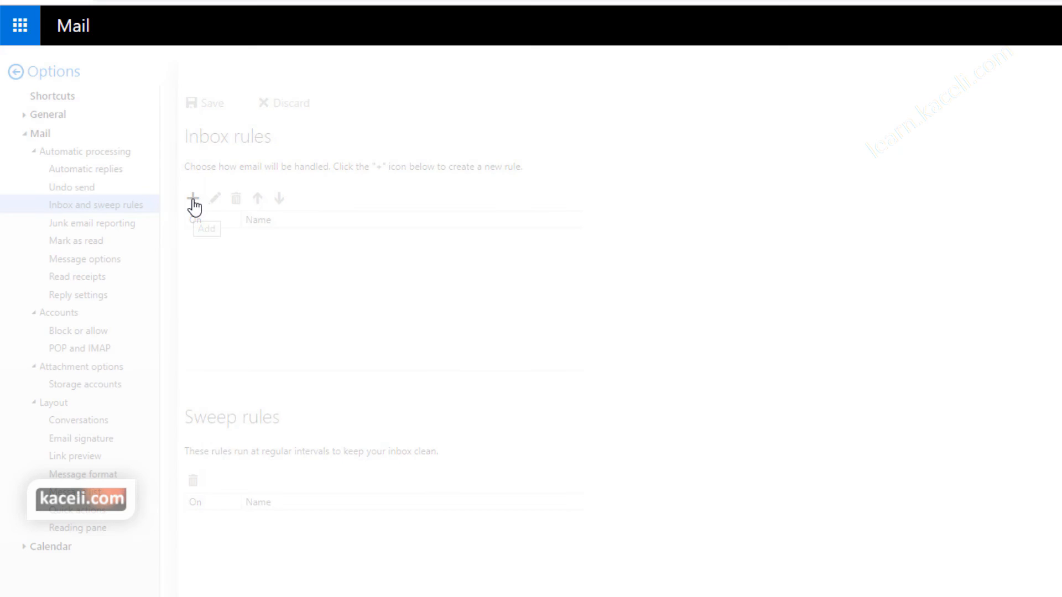
{"action": "type", "text": "Forward email"}
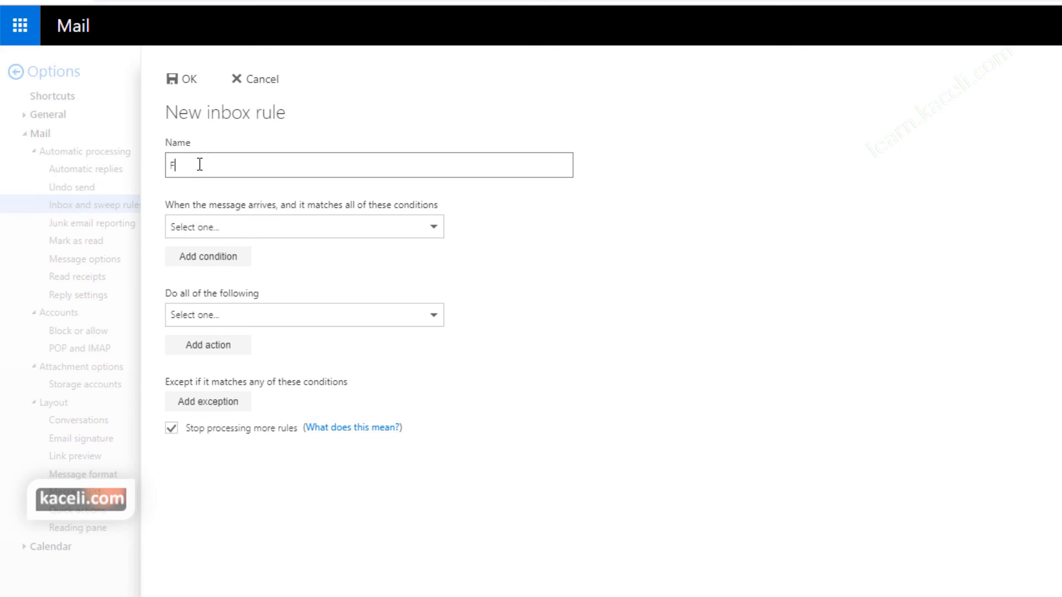
{"action": "left_click", "coordinate": [254, 232]}
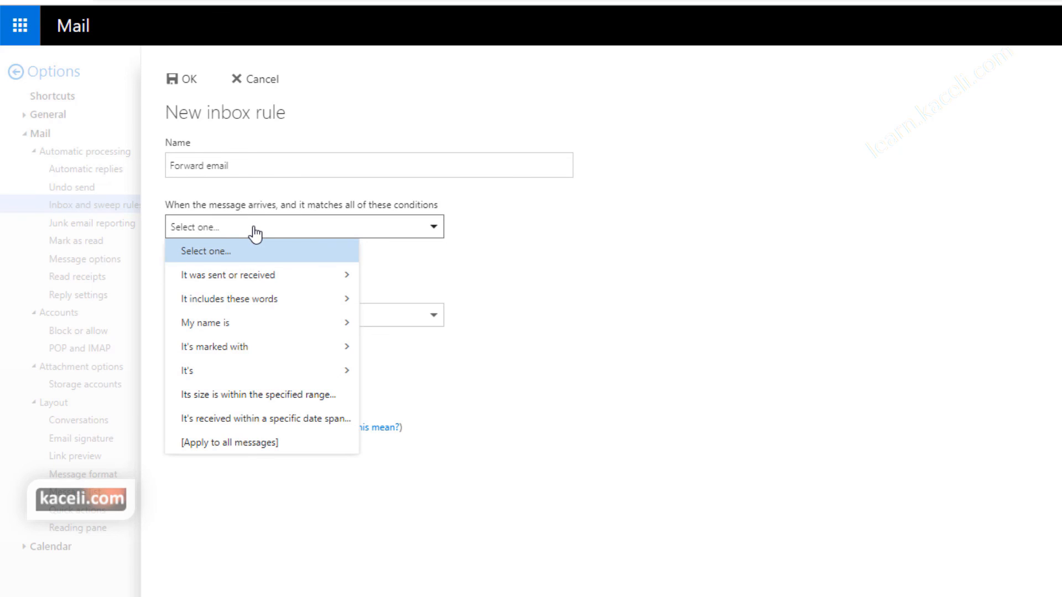
{"action": "left_click", "coordinate": [228, 446]}
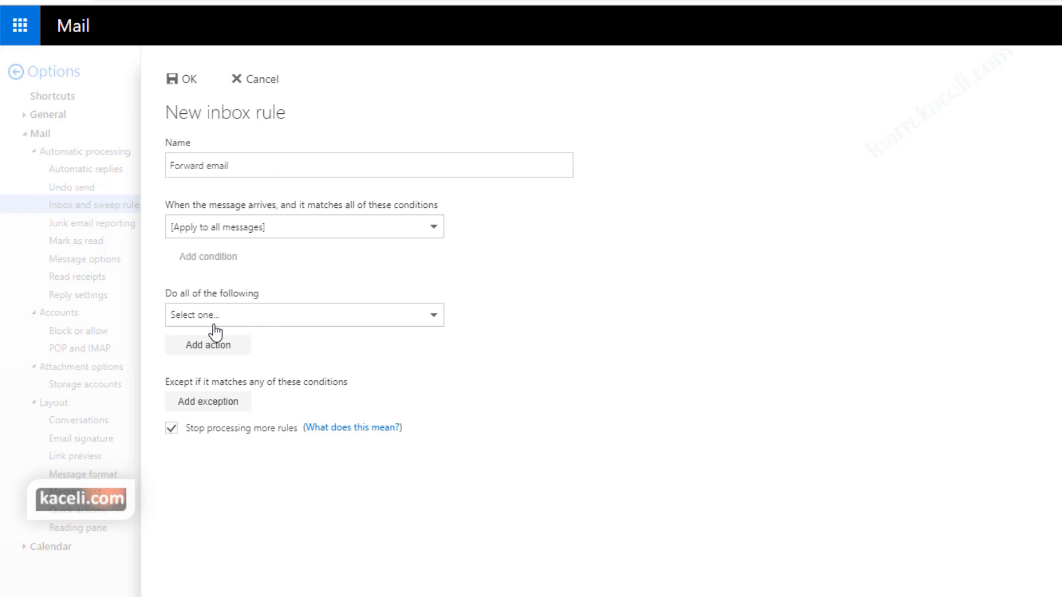
Set the rule's action to forward the message to Distance Learning Staff and confirm the new rule.
{"action": "left_click", "coordinate": [255, 323]}
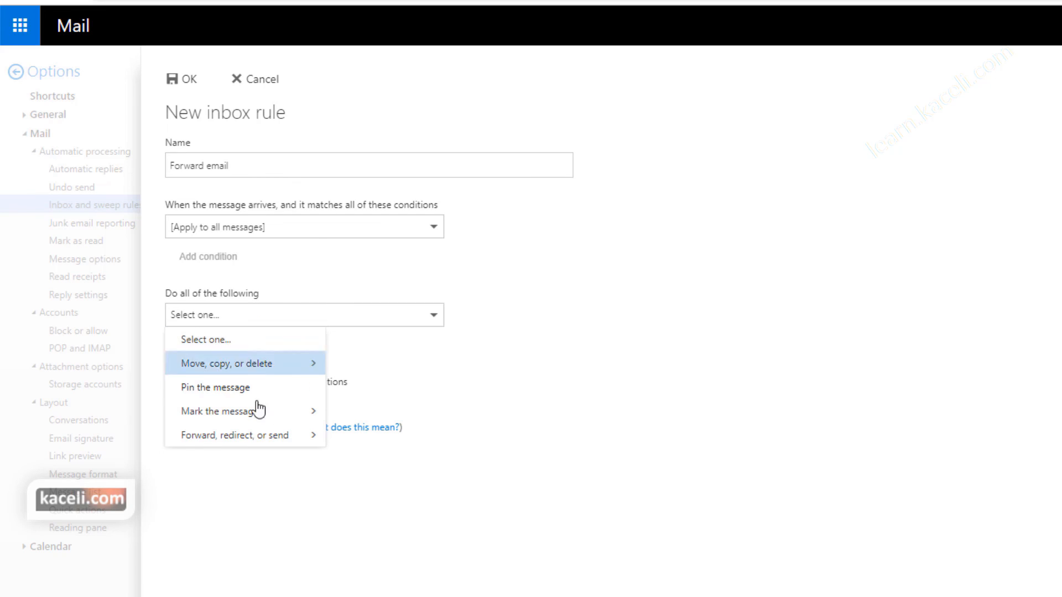
{"action": "mouse_move", "coordinate": [258, 440]}
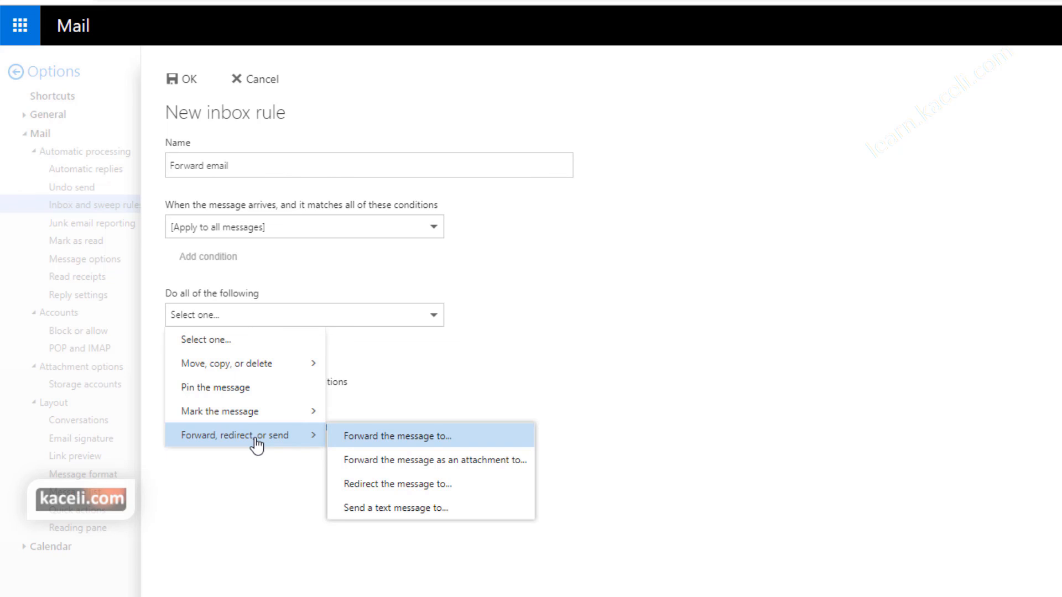
{"action": "left_click", "coordinate": [385, 441]}
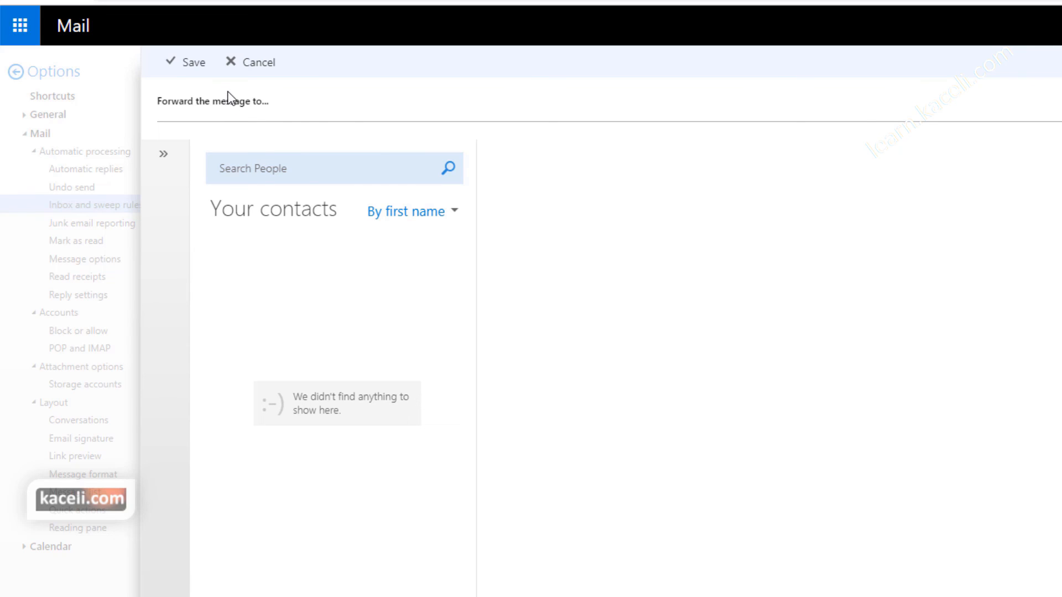
{"action": "left_click", "coordinate": [303, 99]}
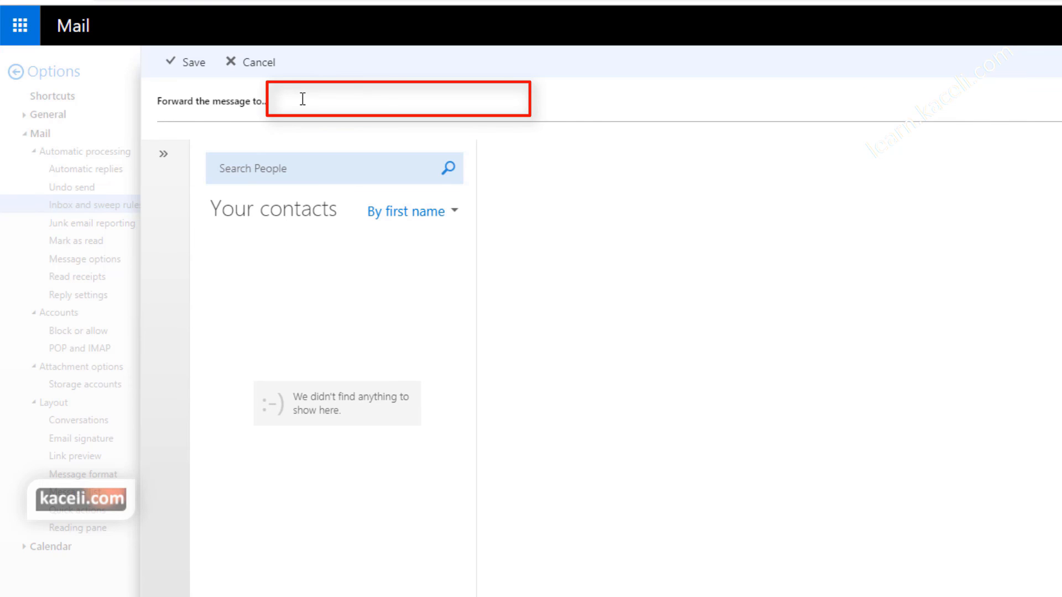
{"action": "type", "text": "dl"}
{"action": "key", "text": "Return"}
{"action": "left_click", "coordinate": [187, 62]}
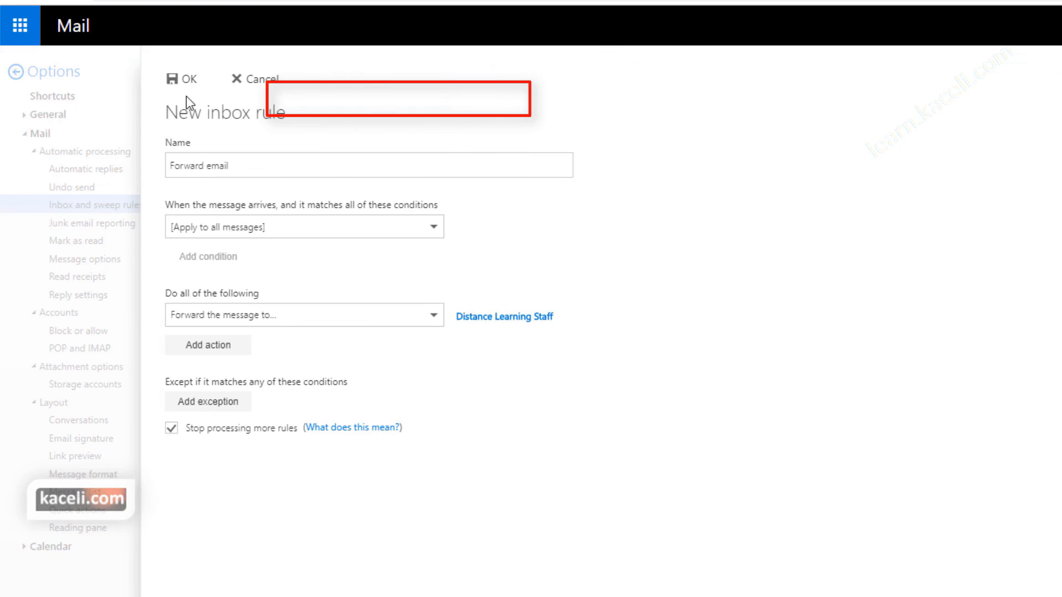
{"action": "left_click", "coordinate": [187, 83]}
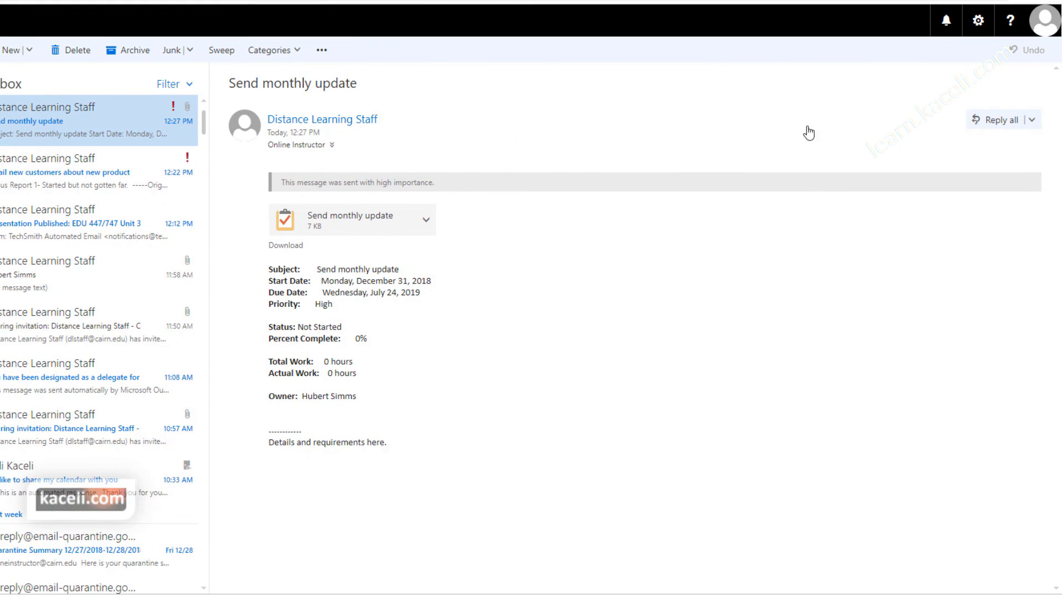
Reopen the inbox rules in the mail options, turn off the "Forward email" rule and save.
{"action": "left_click", "coordinate": [977, 21]}
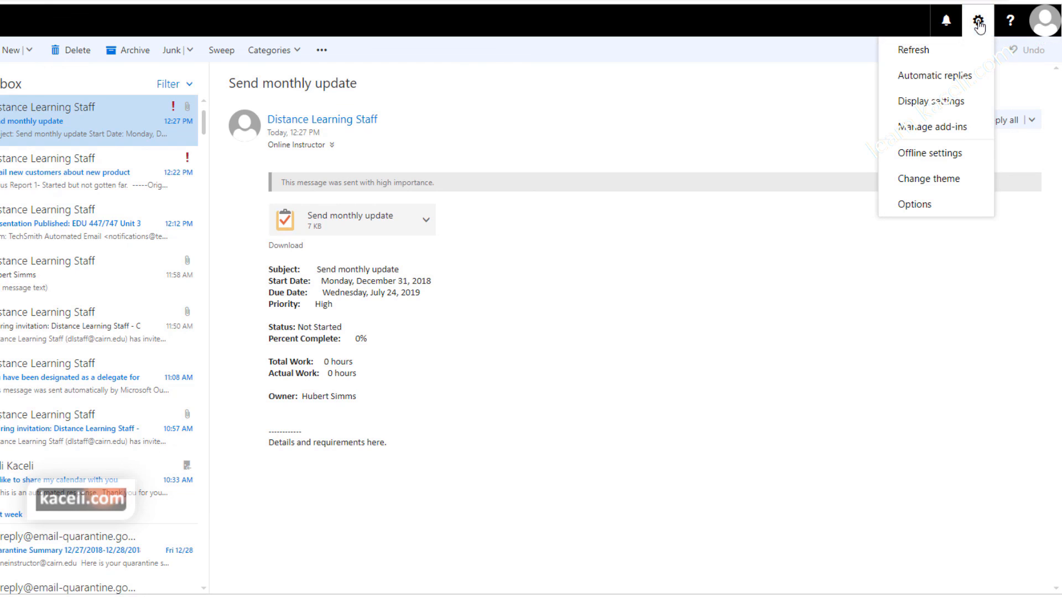
{"action": "left_click", "coordinate": [915, 204]}
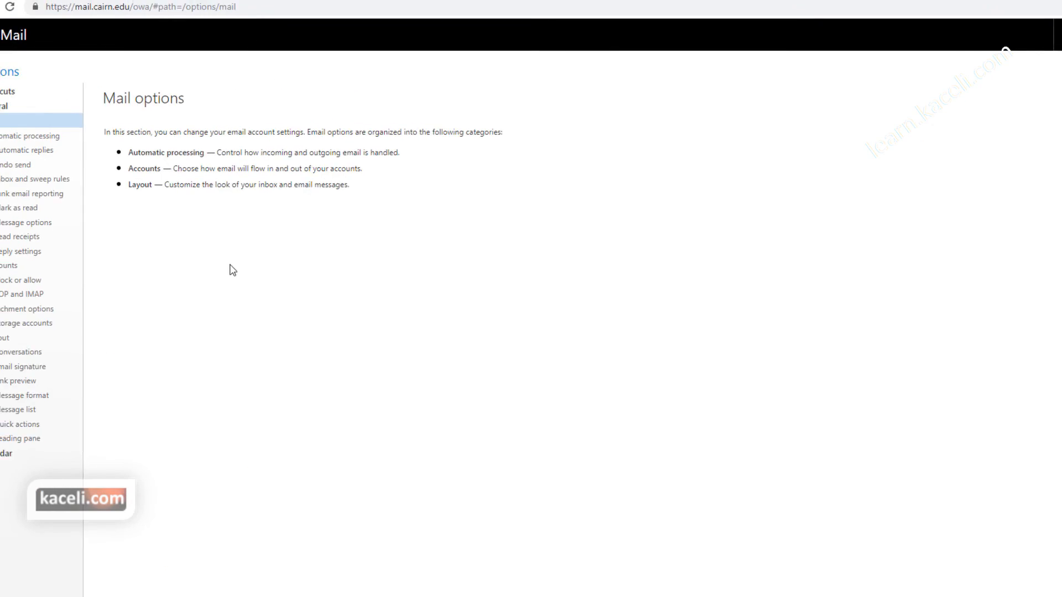
{"action": "left_click", "coordinate": [28, 182]}
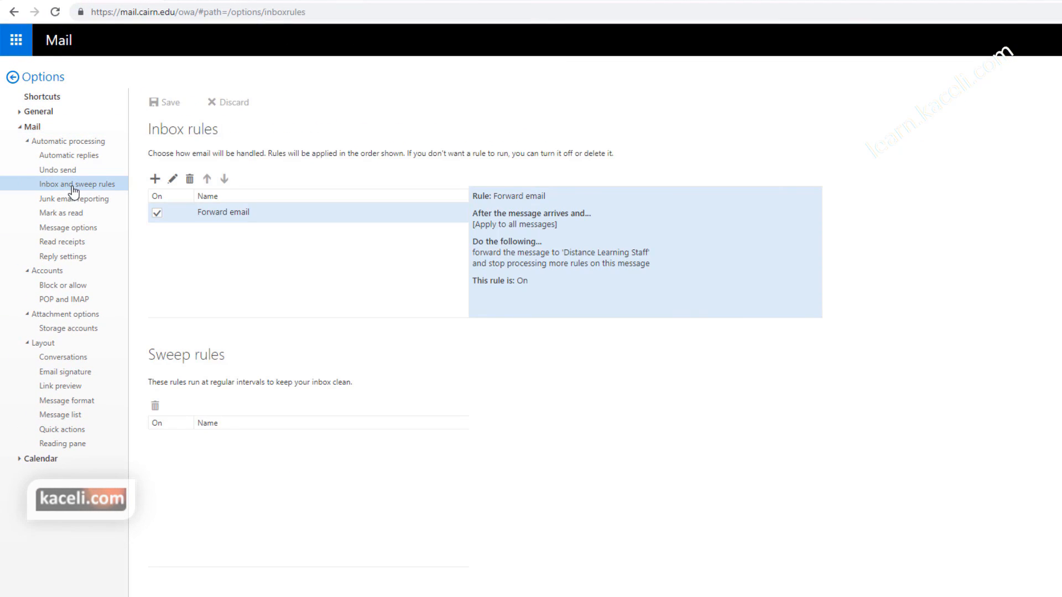
{"action": "left_click", "coordinate": [158, 214]}
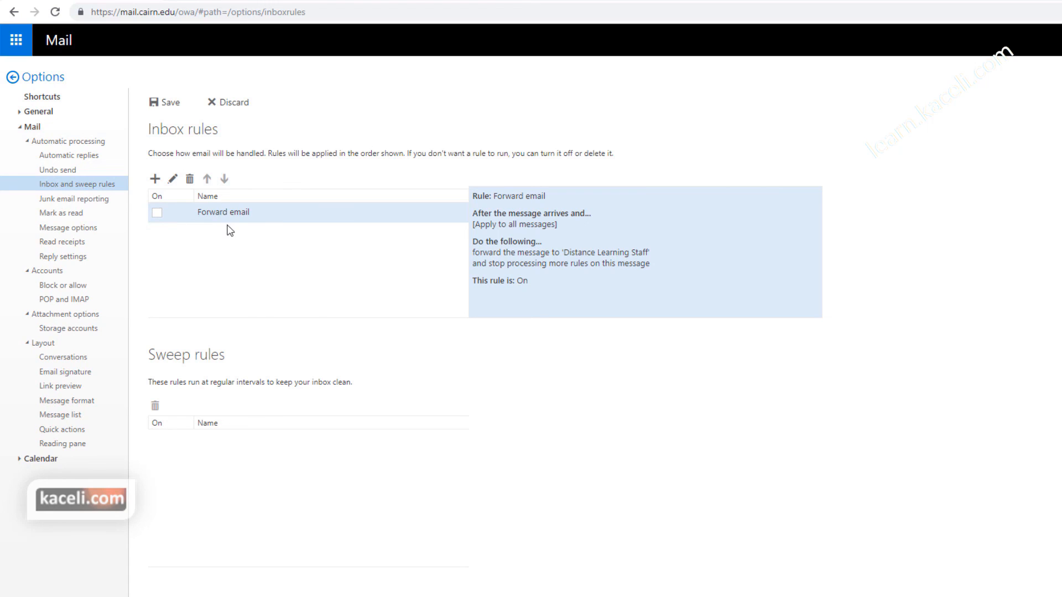
{"action": "left_click", "coordinate": [169, 109]}
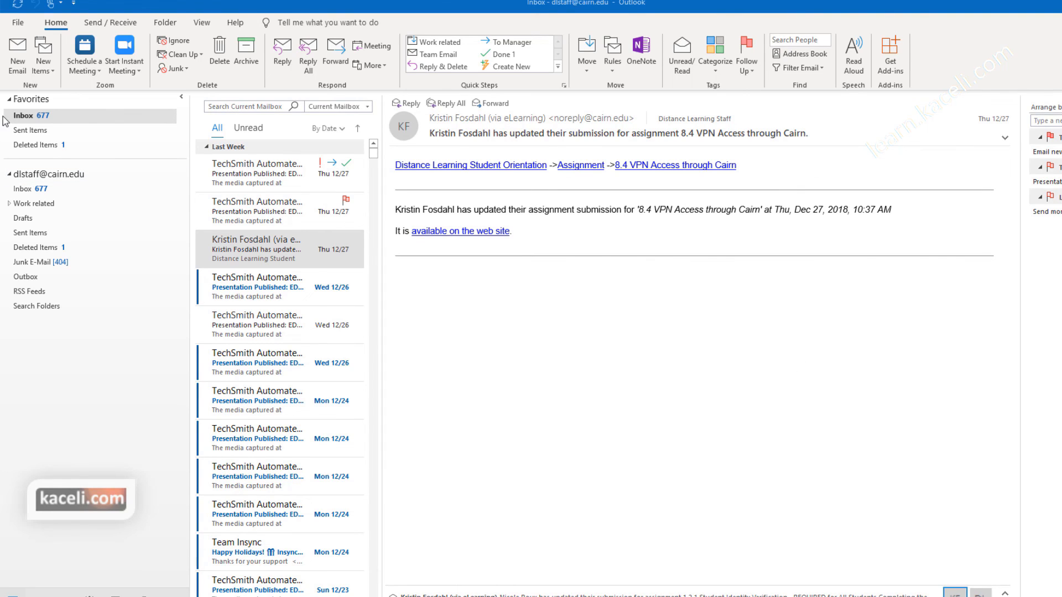
Start an export to a file in the Import and Export Wizard, using the Outlook Data File (.pst) type.
{"action": "left_click", "coordinate": [18, 25]}
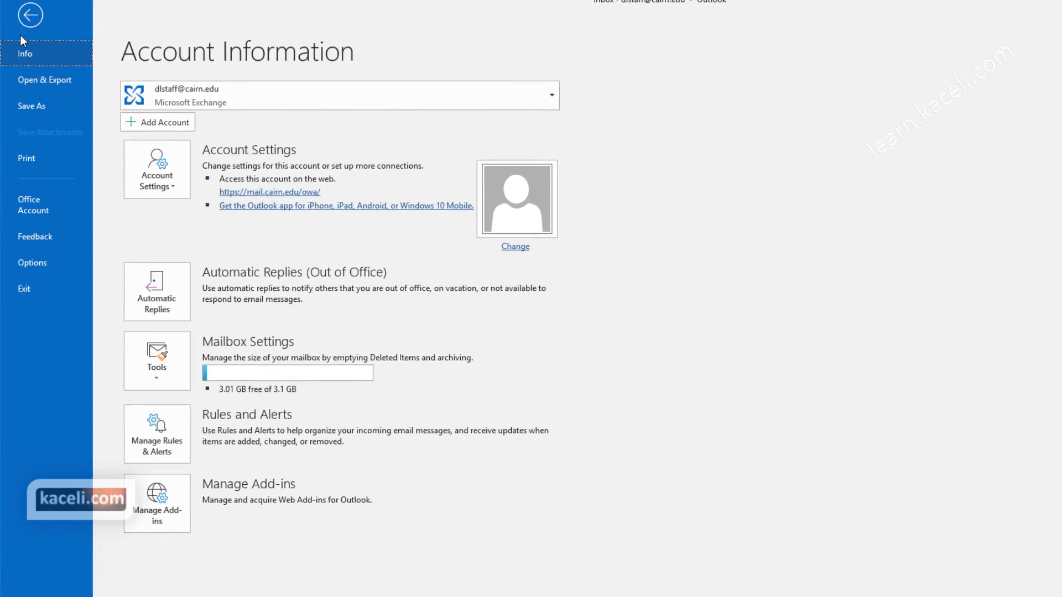
{"action": "left_click", "coordinate": [76, 25]}
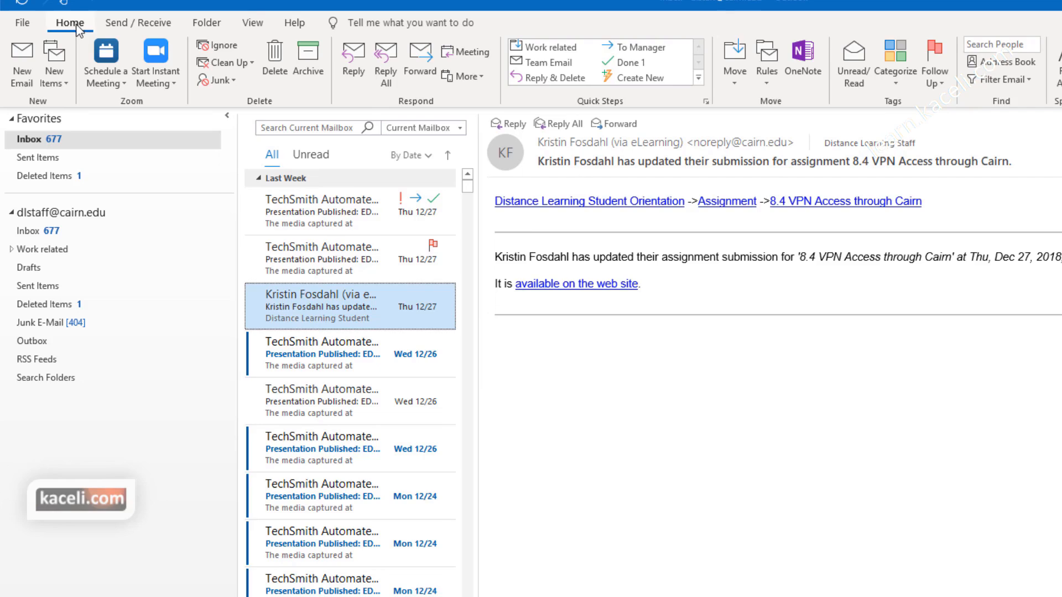
{"action": "left_click", "coordinate": [19, 25]}
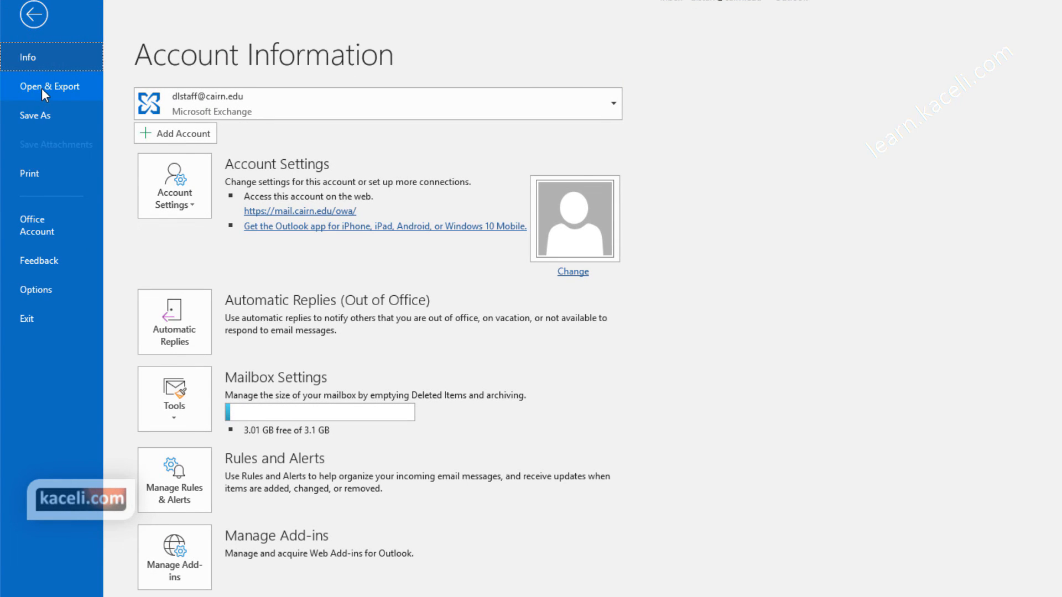
{"action": "left_click", "coordinate": [42, 88]}
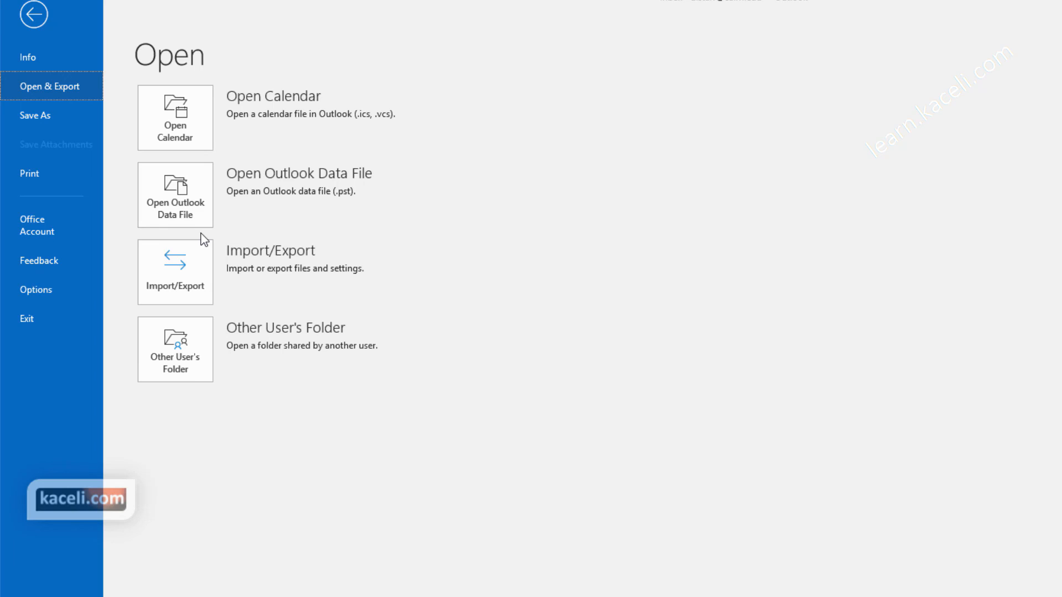
{"action": "left_click", "coordinate": [193, 296]}
{"action": "left_click", "coordinate": [724, 319]}
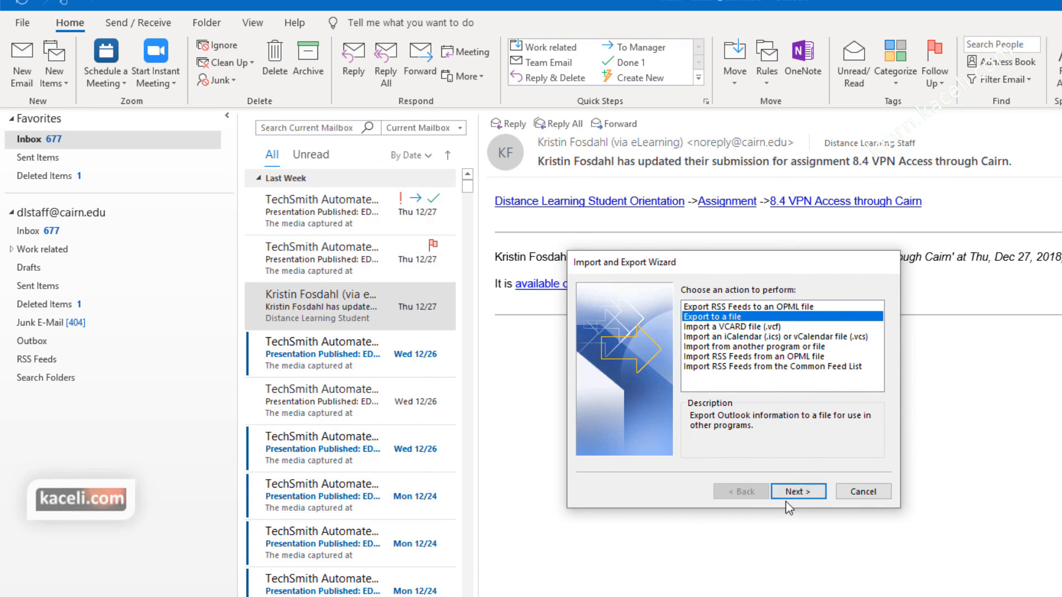
{"action": "left_click", "coordinate": [800, 495]}
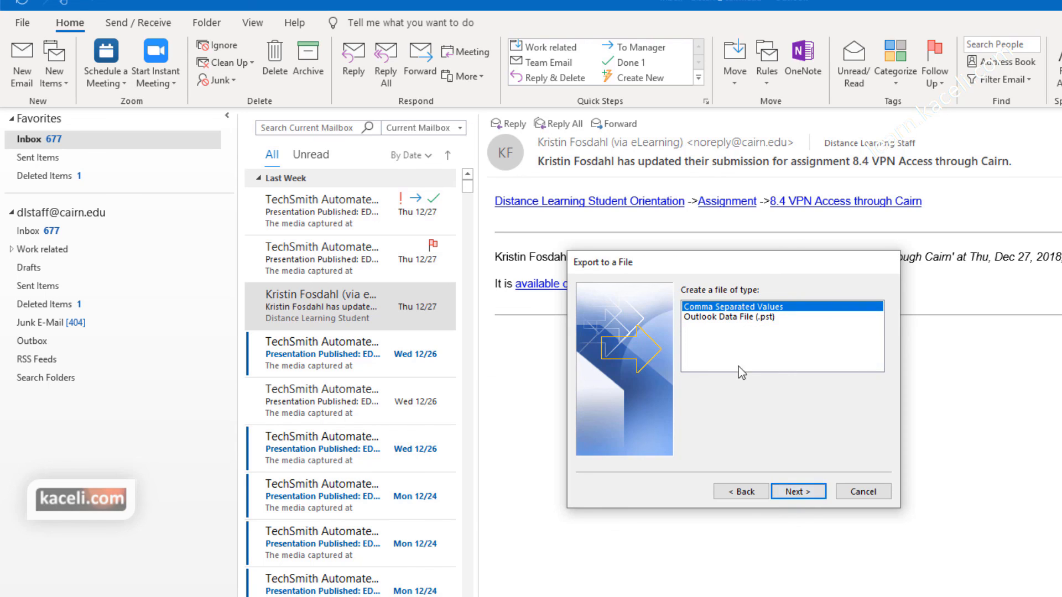
{"action": "left_click", "coordinate": [728, 320]}
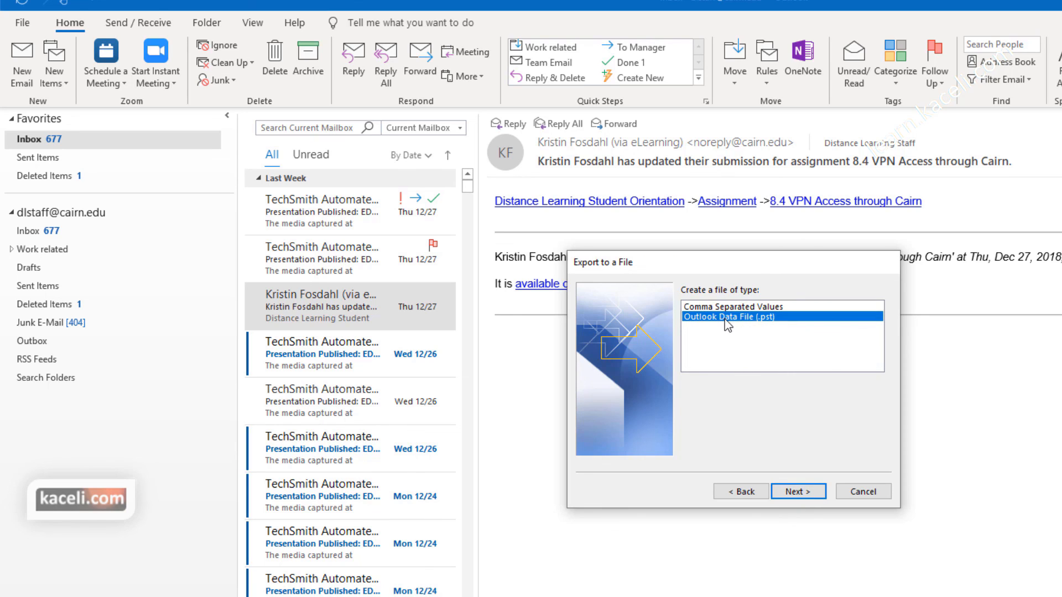
{"action": "left_click", "coordinate": [800, 492]}
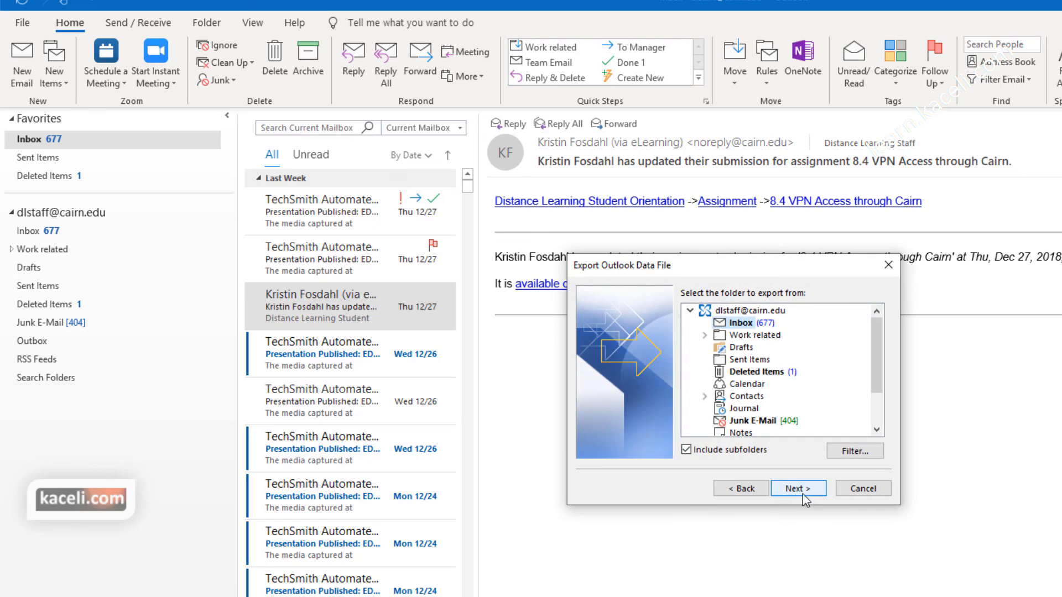
Export the entire mailbox including subfolders to backup.pst, replacing duplicates and leaving the optional password blank.
{"action": "left_click", "coordinate": [739, 312]}
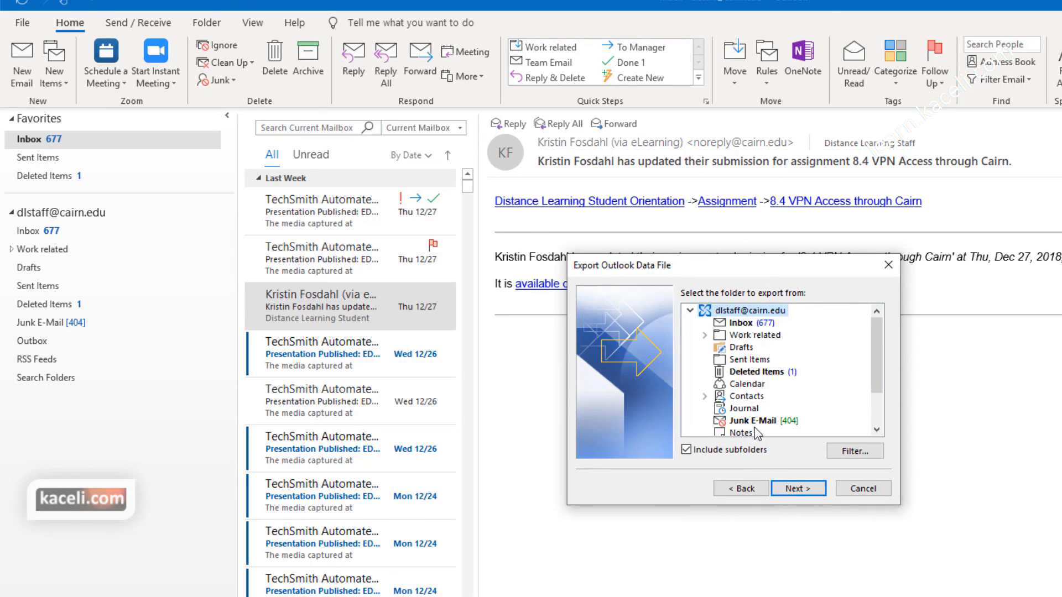
{"action": "left_click", "coordinate": [797, 490]}
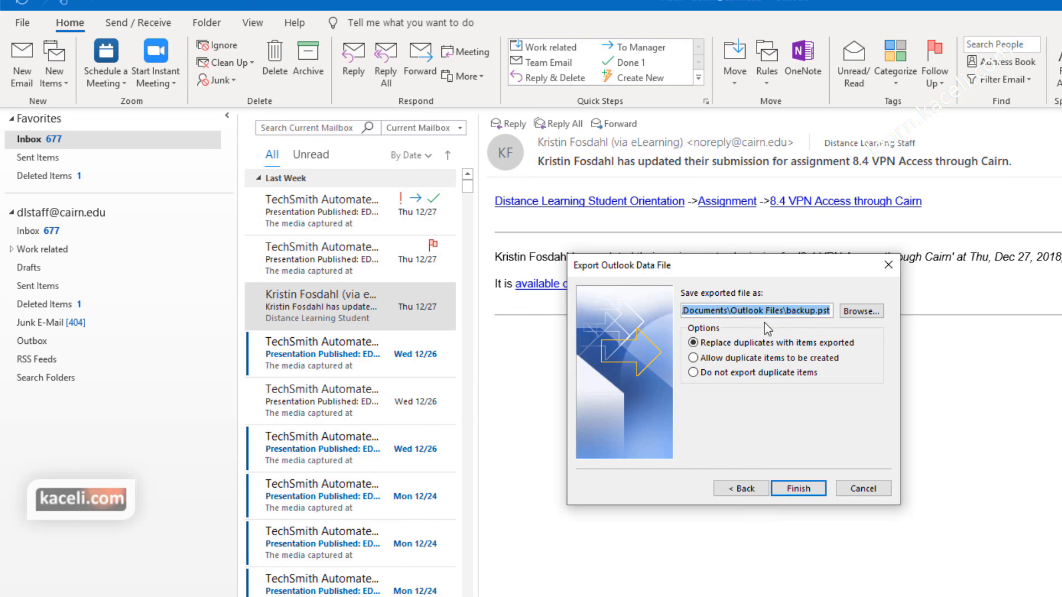
{"action": "left_click", "coordinate": [798, 489]}
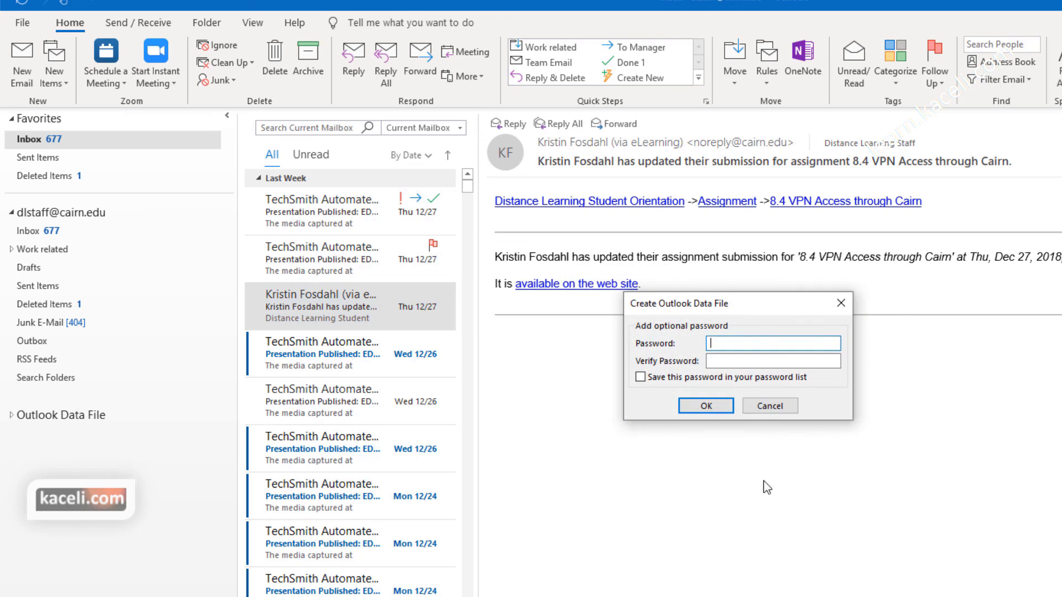
{"action": "left_click", "coordinate": [706, 409]}
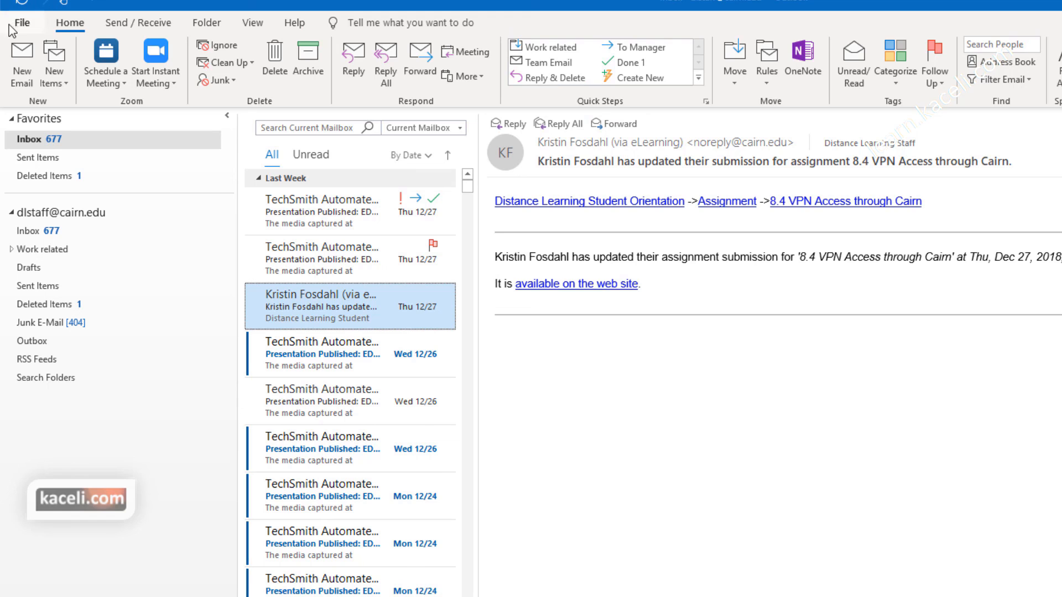
Open the Outlook data file "backup" from the Outlook Files folder.
{"action": "left_click", "coordinate": [23, 23]}
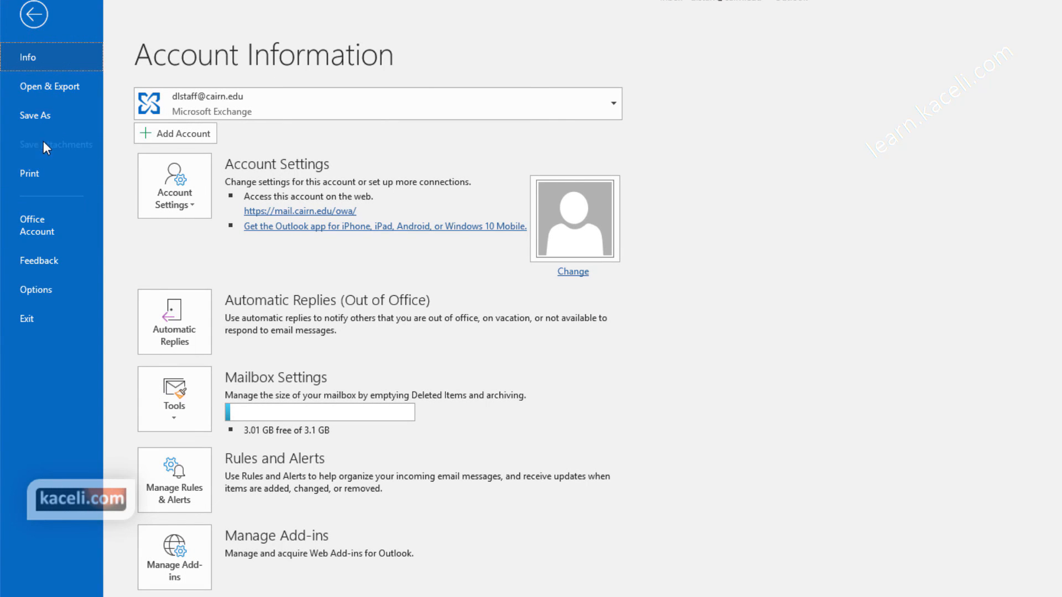
{"action": "left_click", "coordinate": [46, 93]}
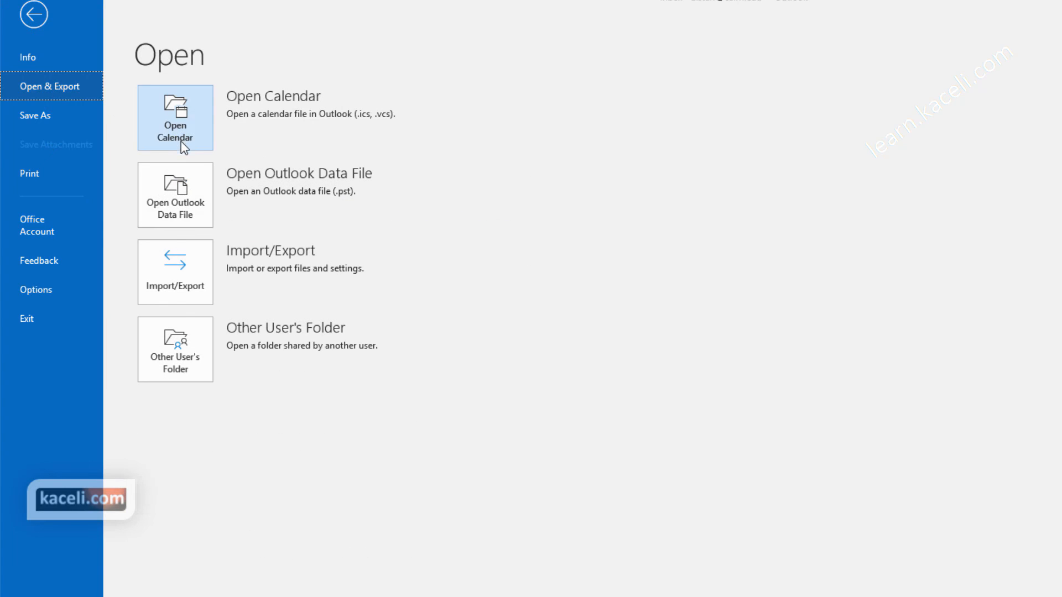
{"action": "left_click", "coordinate": [188, 221]}
{"action": "left_click", "coordinate": [157, 94]}
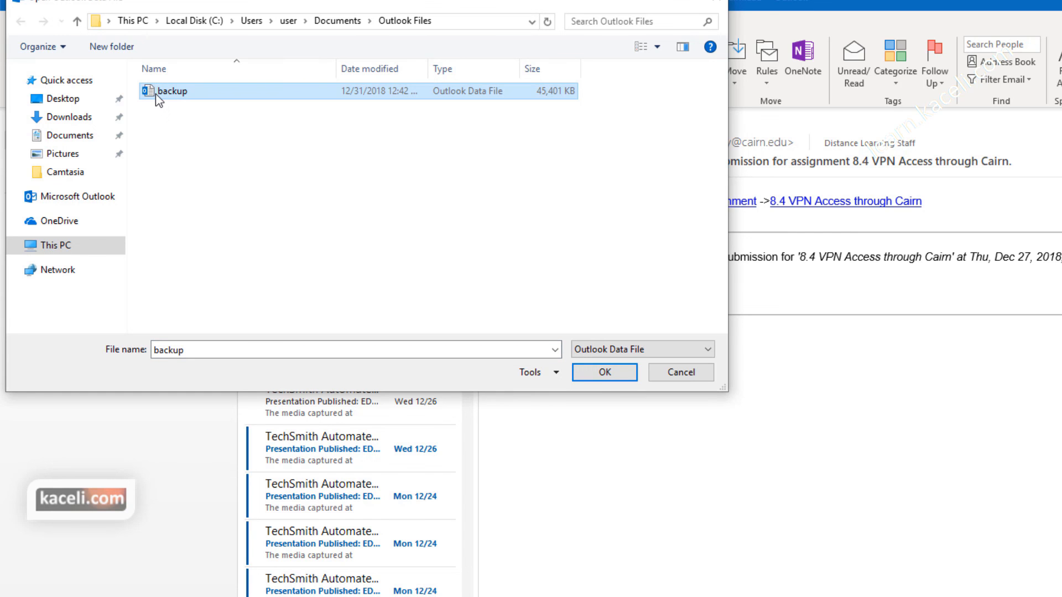
{"action": "left_click", "coordinate": [615, 379]}
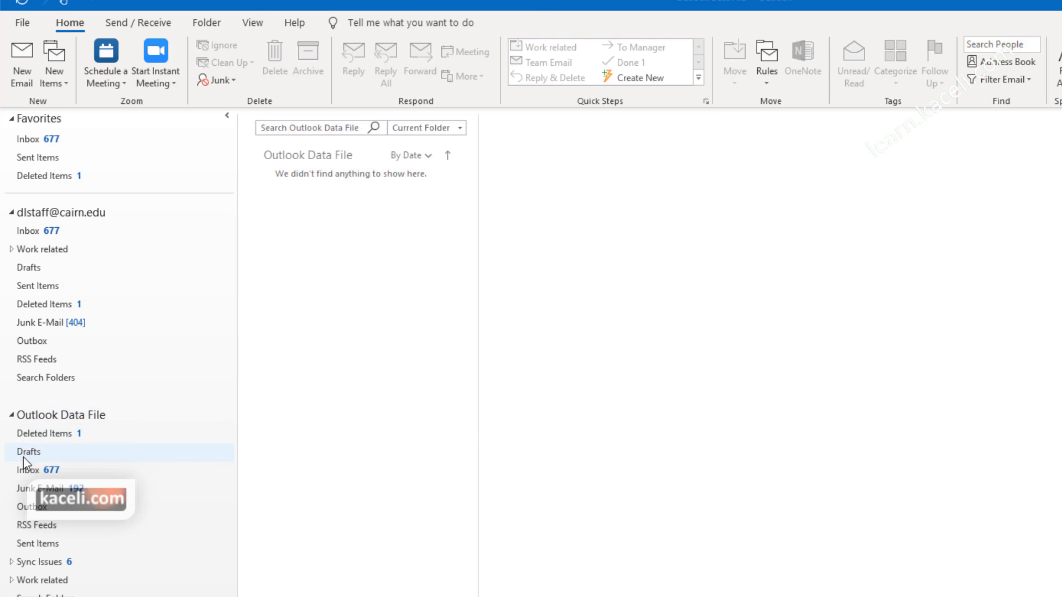
Look through the Inbox and Drafts folders of the opened Outlook Data File and return to its top level.
{"action": "left_click", "coordinate": [26, 471]}
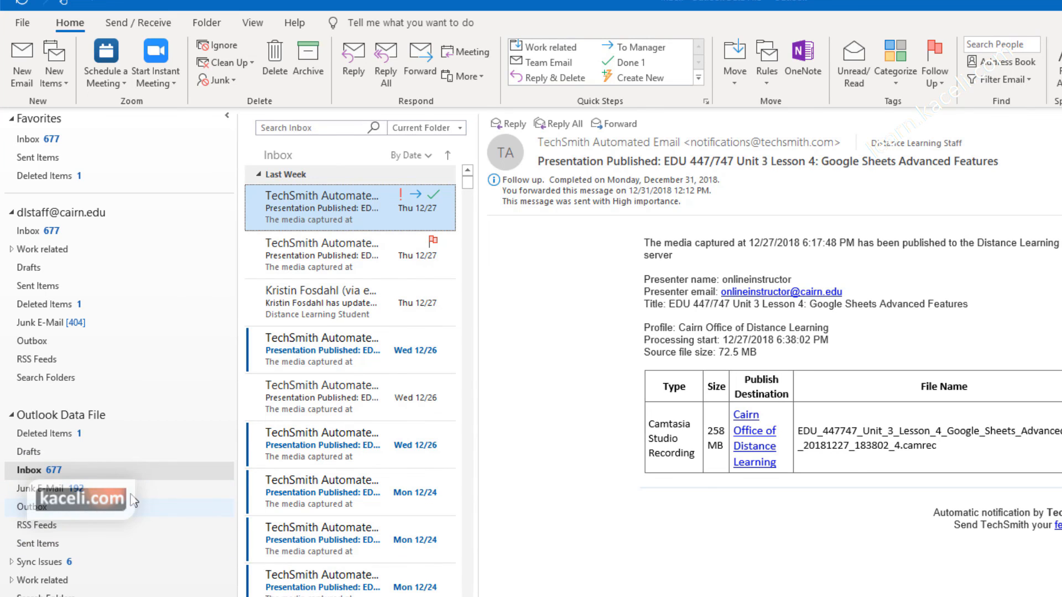
{"action": "left_click", "coordinate": [30, 452]}
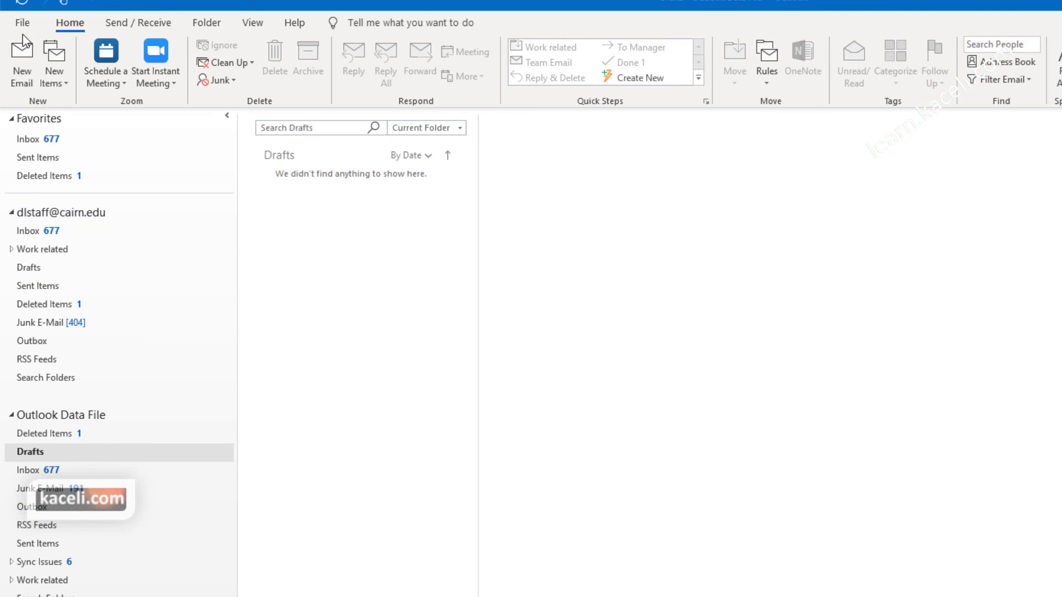
{"action": "left_click", "coordinate": [35, 419]}
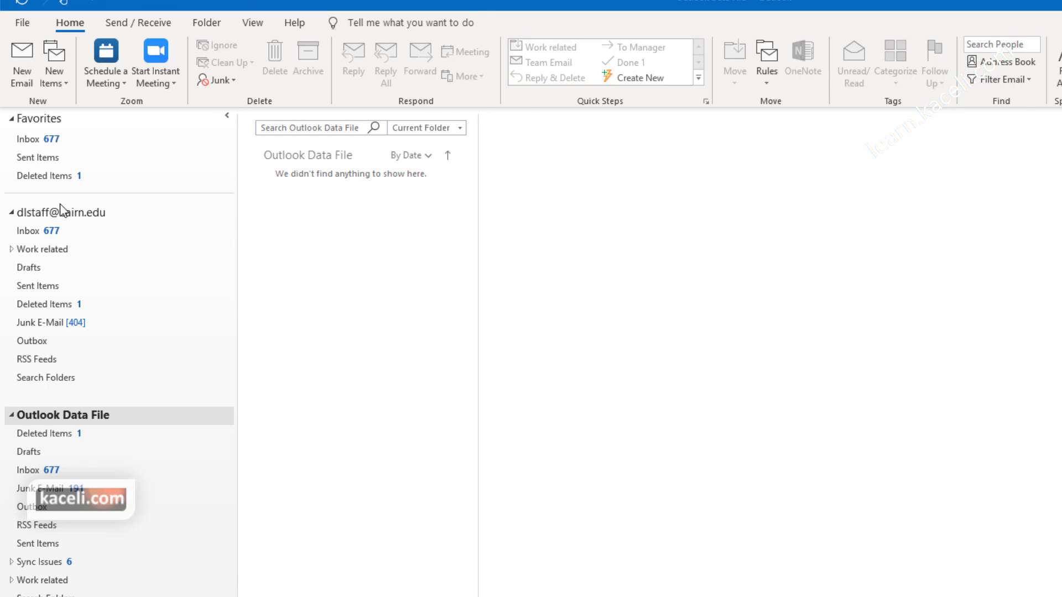
Review the import options for an Outlook Data File (.pst), up to the source file and duplicate handling, and leave without importing.
{"action": "left_click", "coordinate": [20, 21]}
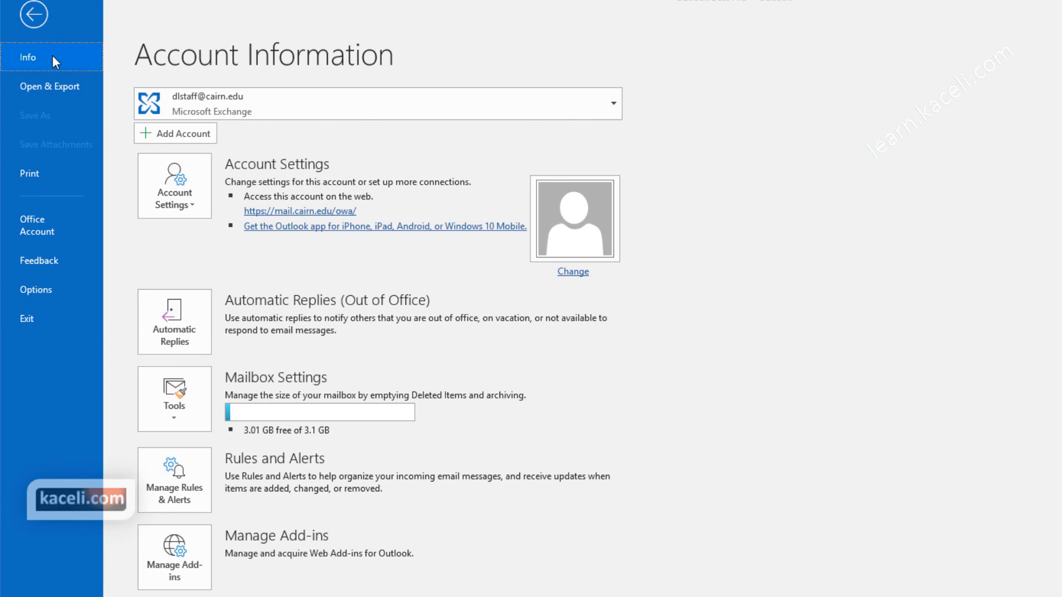
{"action": "left_click", "coordinate": [58, 92]}
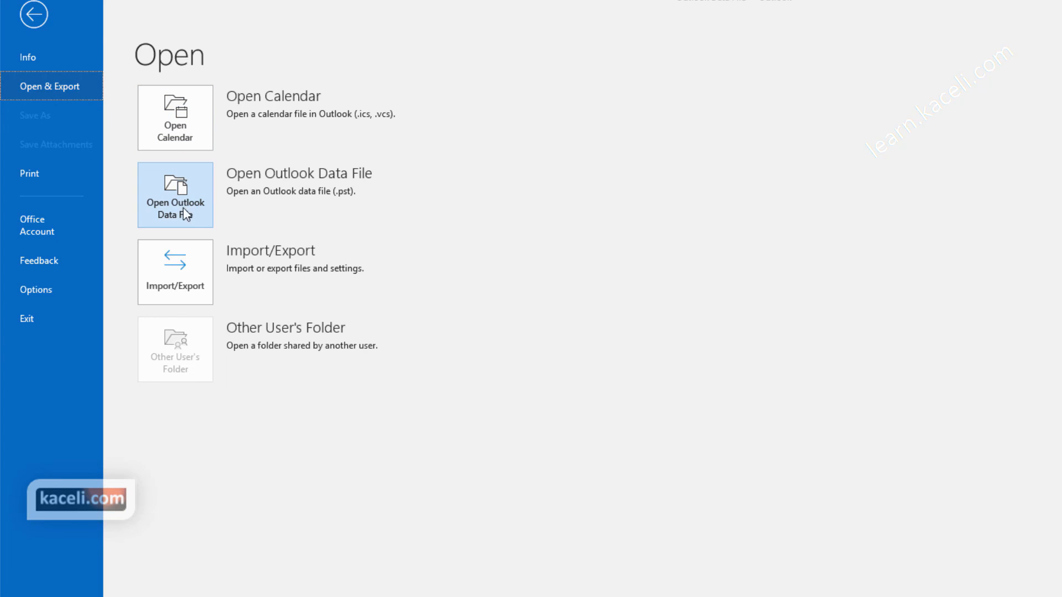
{"action": "left_click", "coordinate": [190, 290]}
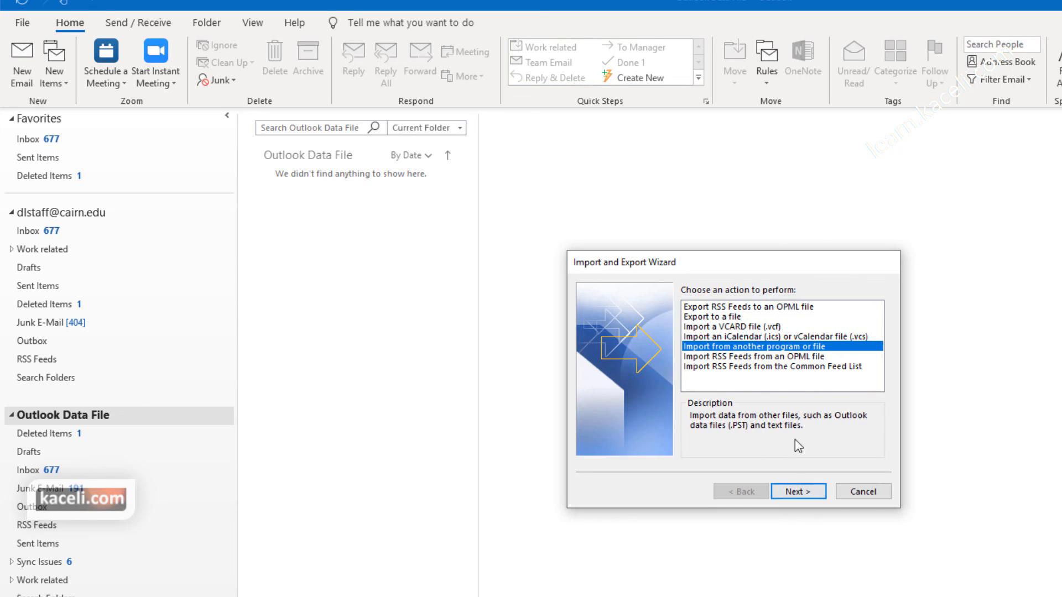
{"action": "left_click", "coordinate": [807, 492]}
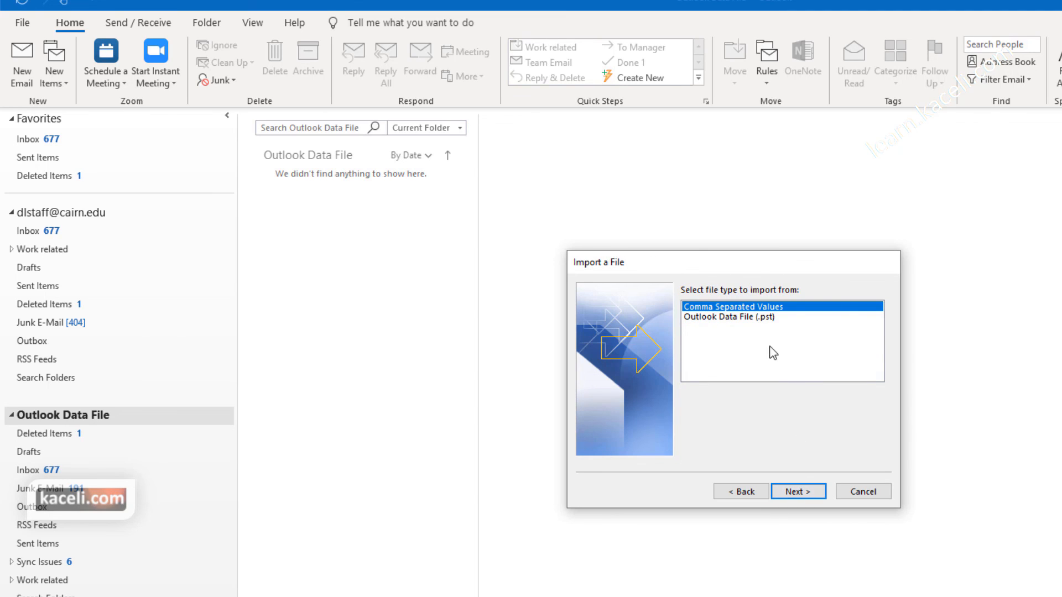
{"action": "left_click", "coordinate": [751, 318]}
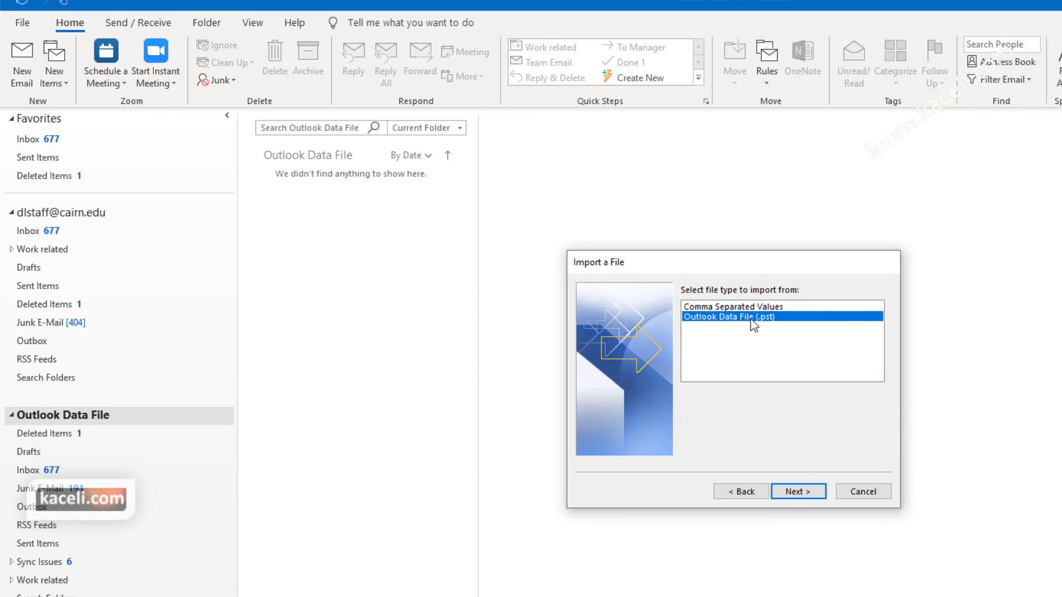
{"action": "left_click", "coordinate": [813, 493]}
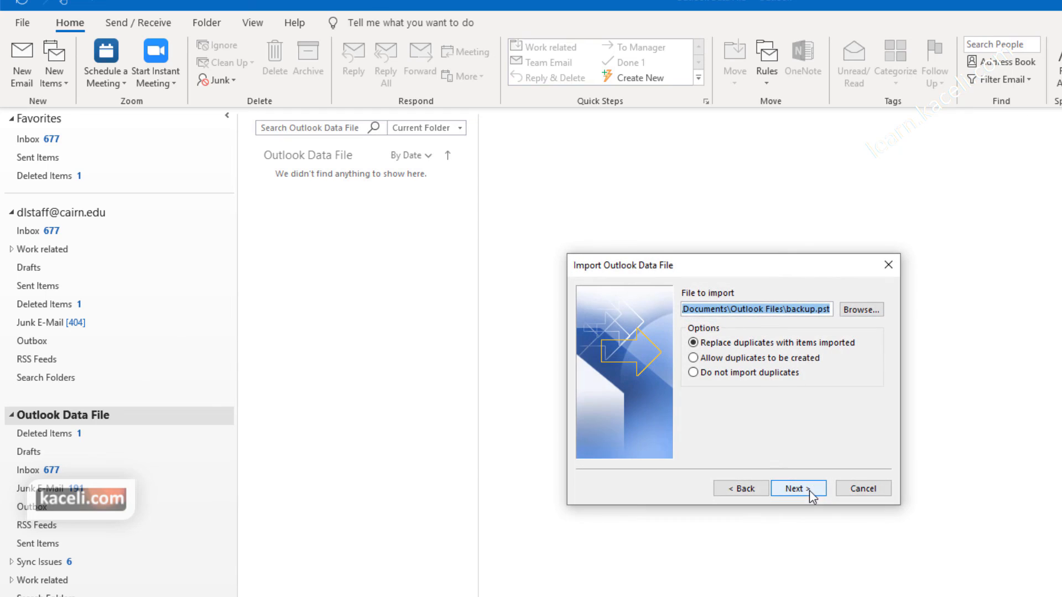
{"action": "left_click", "coordinate": [815, 308]}
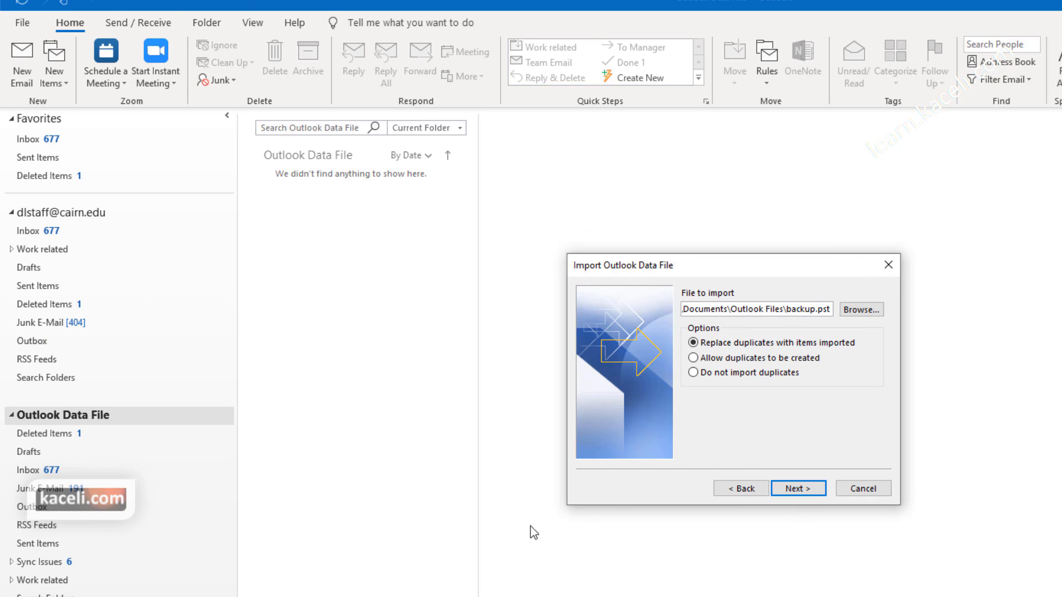
{"action": "left_click", "coordinate": [870, 491]}
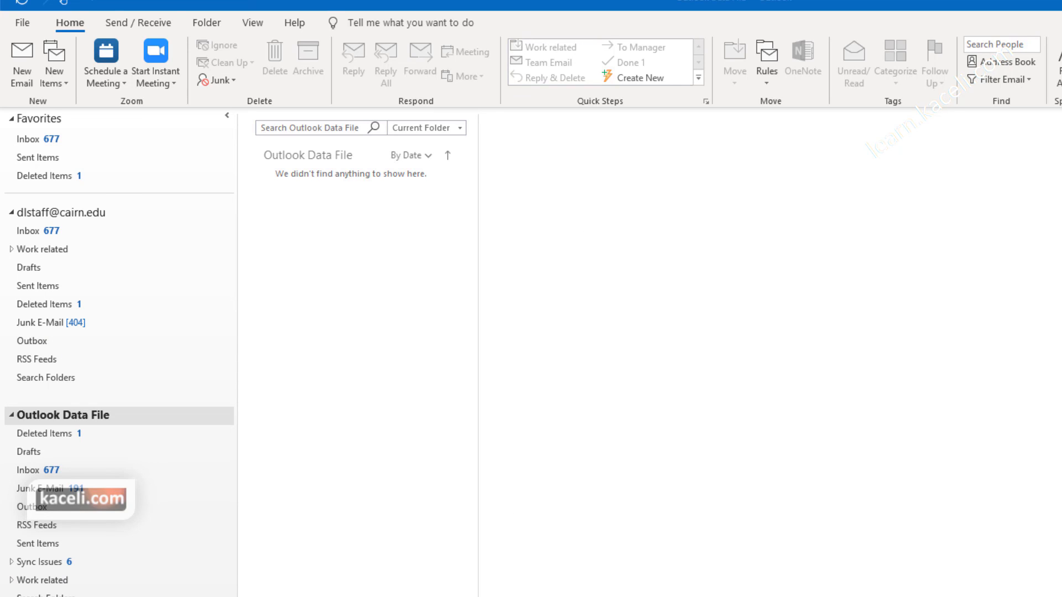
Switch to the contacts view and set up an export of the account's Contacts folder, including subfolders, to an Outlook Data File (.pst).
{"action": "key", "text": "ctrl+3"}
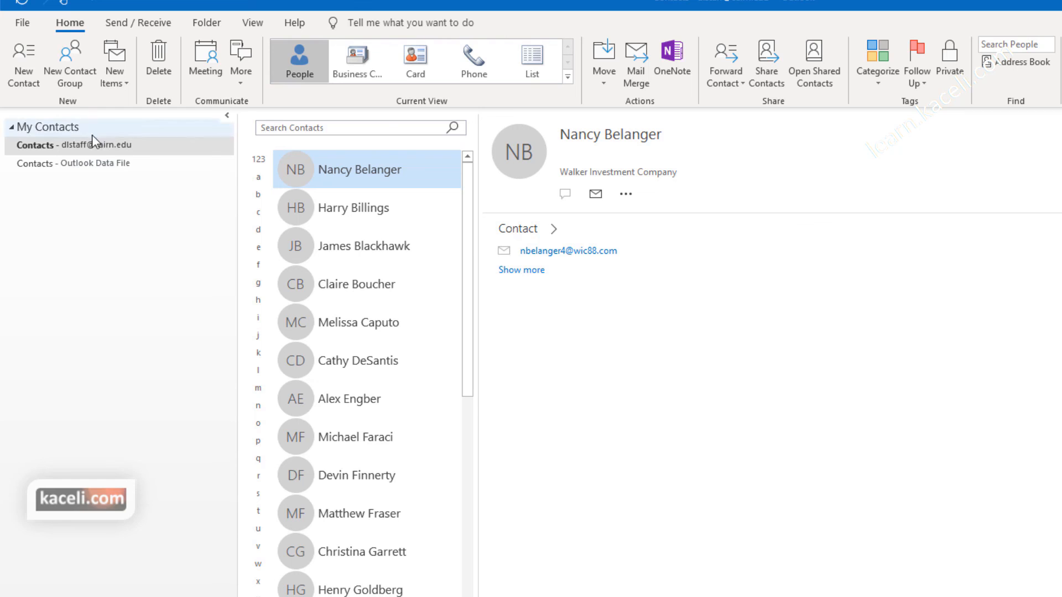
{"action": "left_click", "coordinate": [21, 24]}
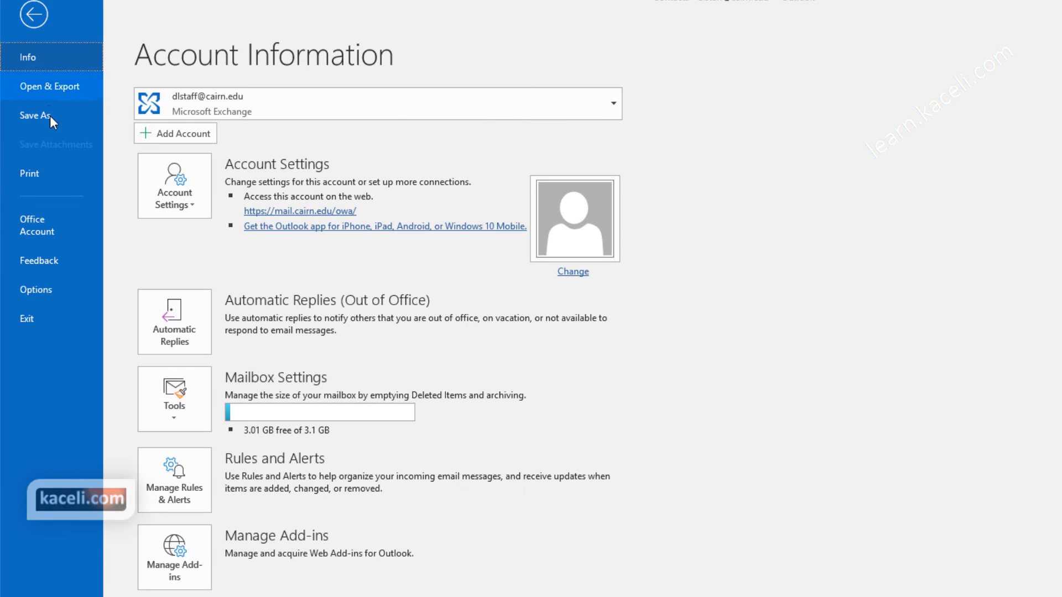
{"action": "left_click", "coordinate": [59, 92]}
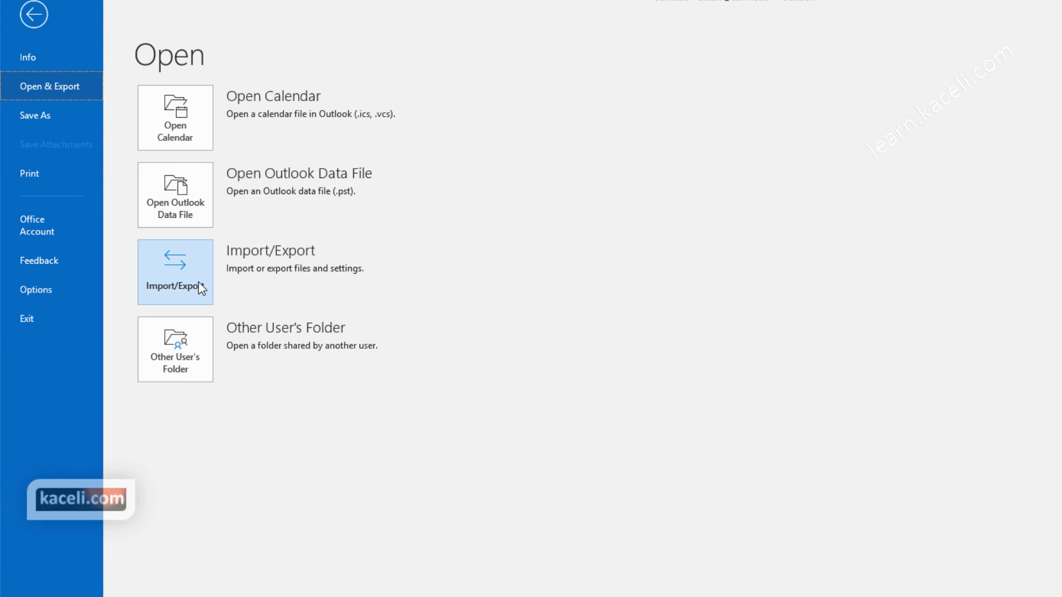
{"action": "left_click", "coordinate": [186, 299]}
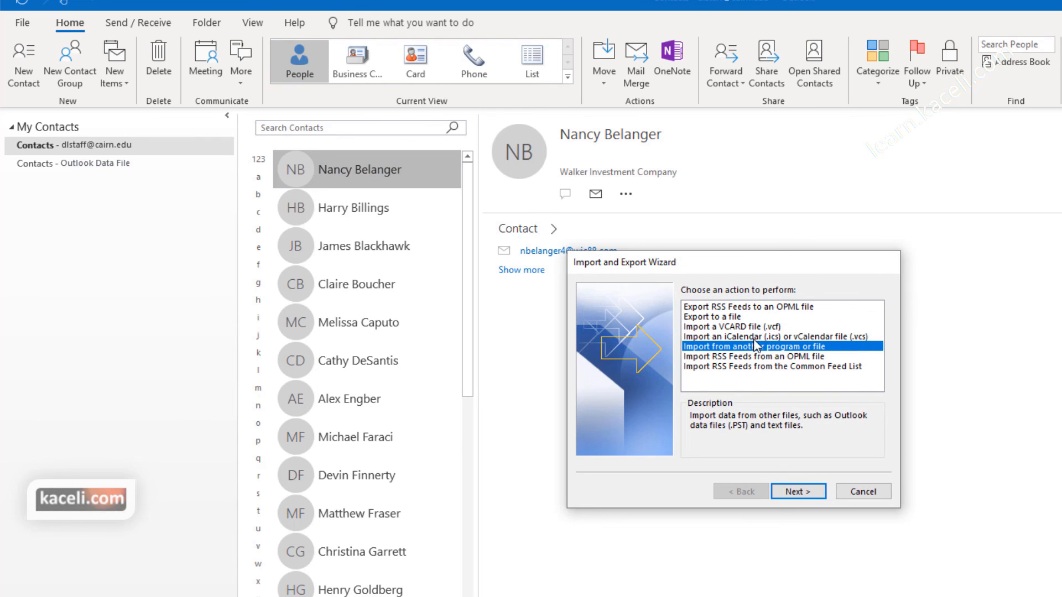
{"action": "left_click", "coordinate": [719, 318]}
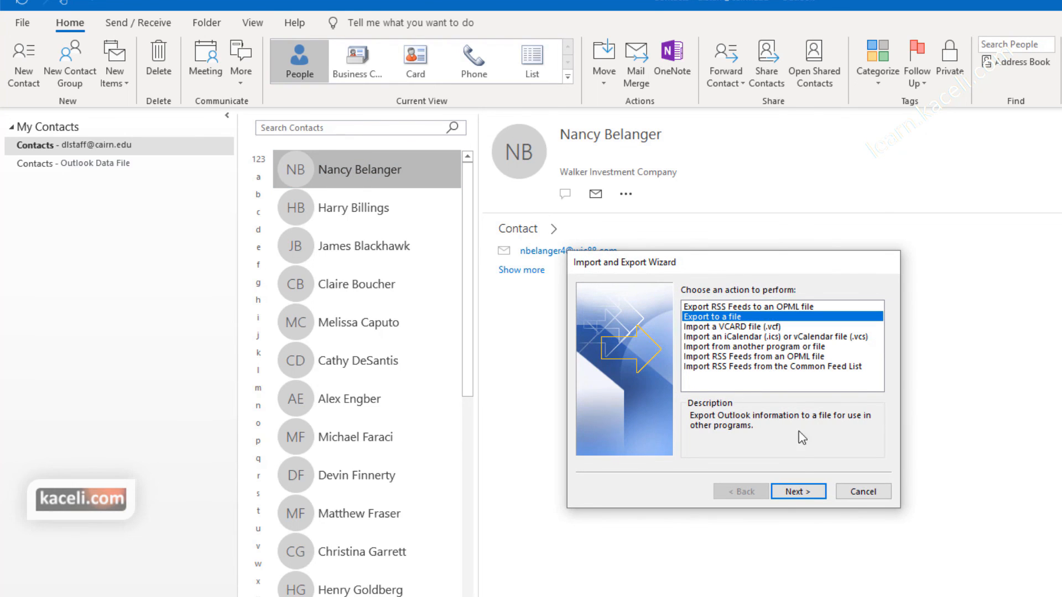
{"action": "left_click", "coordinate": [802, 492]}
{"action": "left_click", "coordinate": [752, 317]}
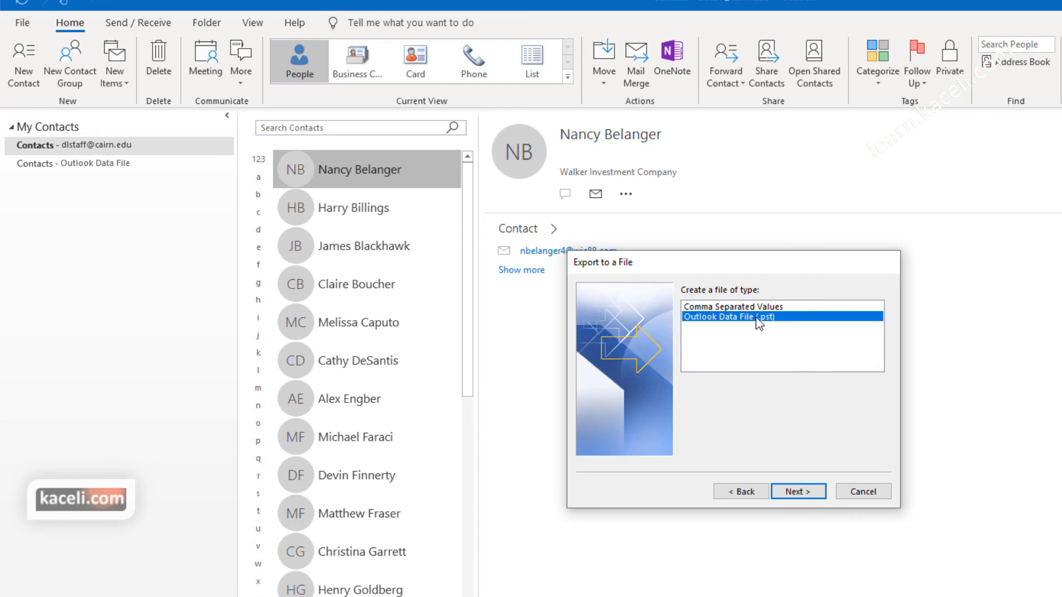
{"action": "left_click", "coordinate": [813, 494]}
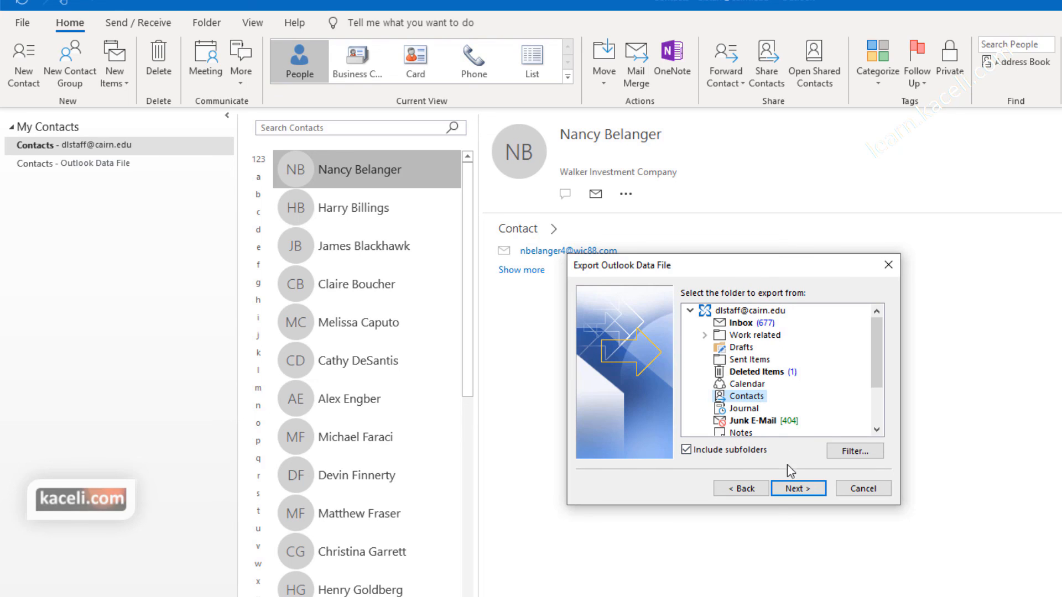
{"action": "left_click", "coordinate": [804, 490]}
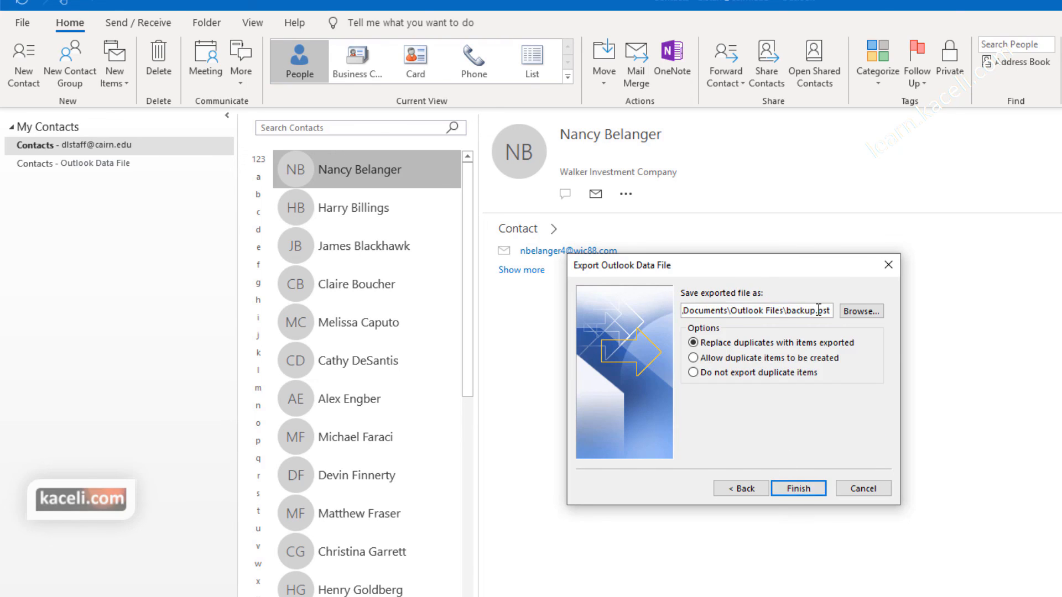
Name the export file contacts.pst in the Outlook Files folder and finish the export, replacing duplicates and setting no password.
{"action": "left_click_drag", "start_coordinate": [816, 310], "coordinate": [790, 311]}
{"action": "type", "text": "contacts"}
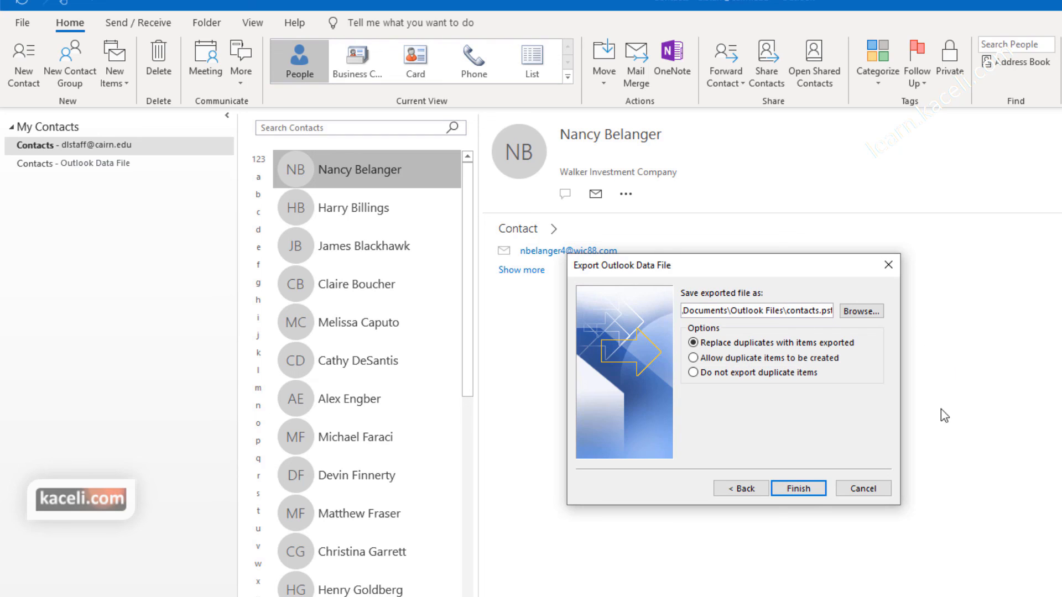
{"action": "left_click", "coordinate": [808, 489]}
{"action": "left_click", "coordinate": [721, 411]}
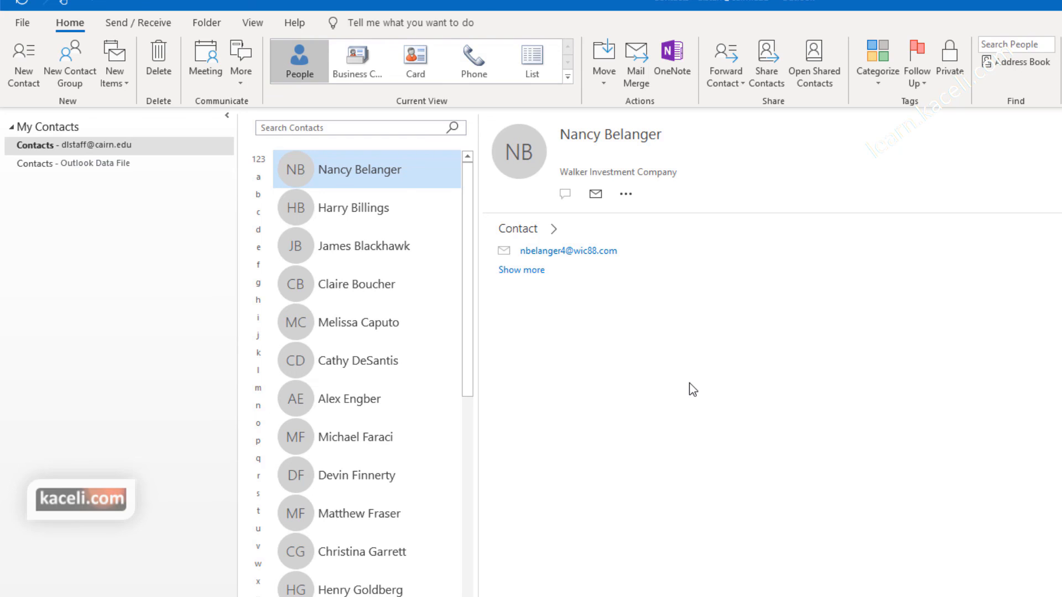
Start an import from another program or file, using Outlook Data File (.pst) as the file type.
{"action": "left_click", "coordinate": [217, 441]}
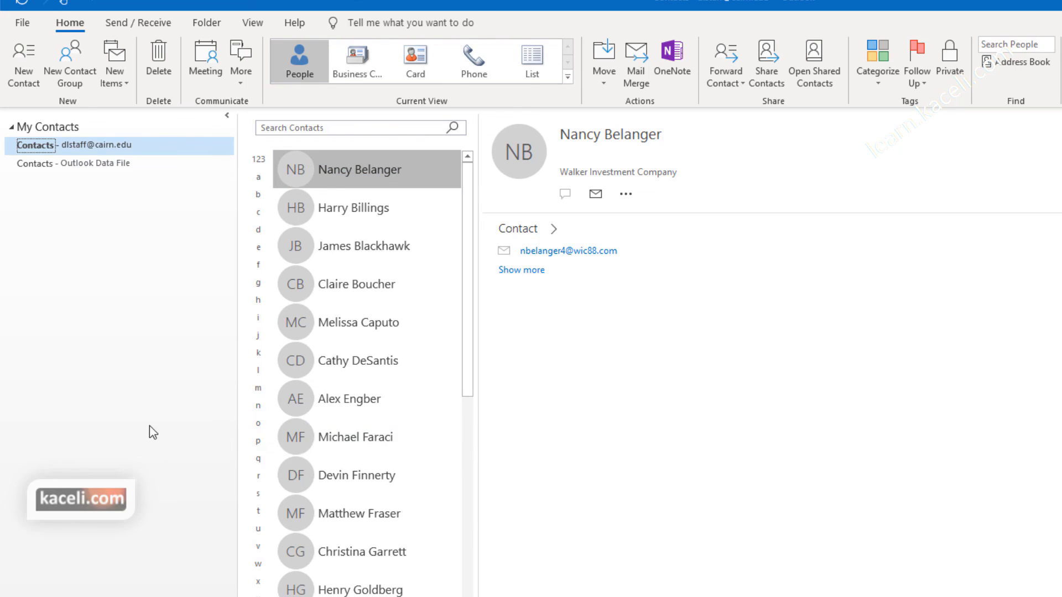
{"action": "left_click", "coordinate": [26, 43]}
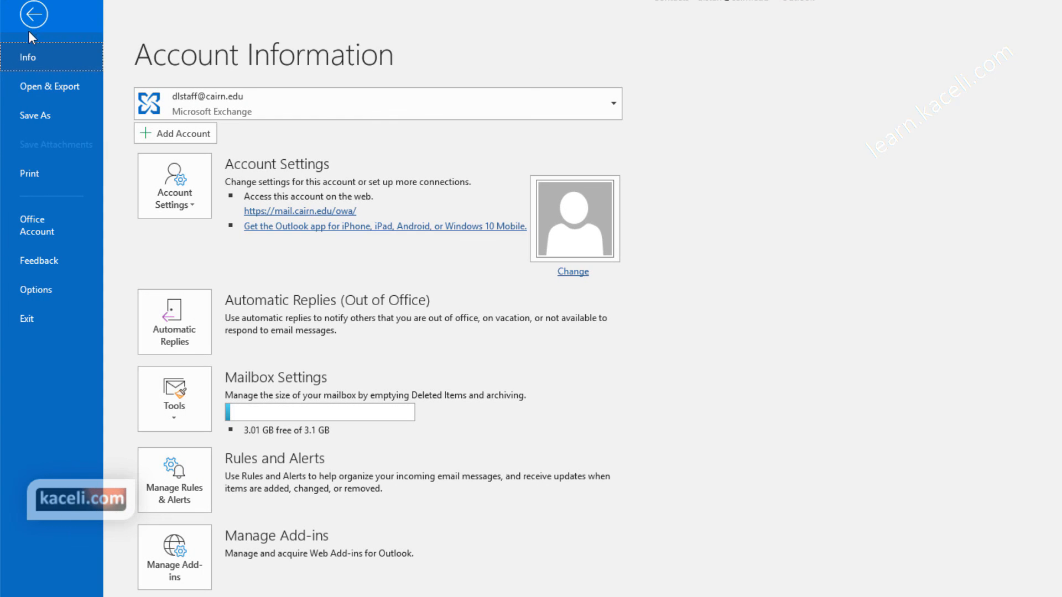
{"action": "left_click", "coordinate": [53, 89]}
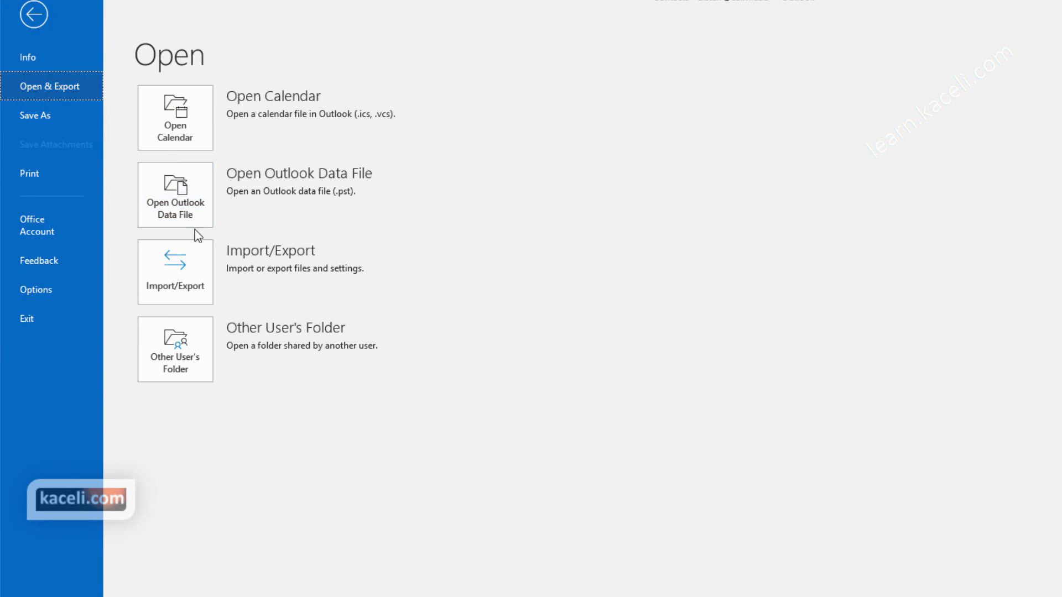
{"action": "left_click", "coordinate": [191, 255]}
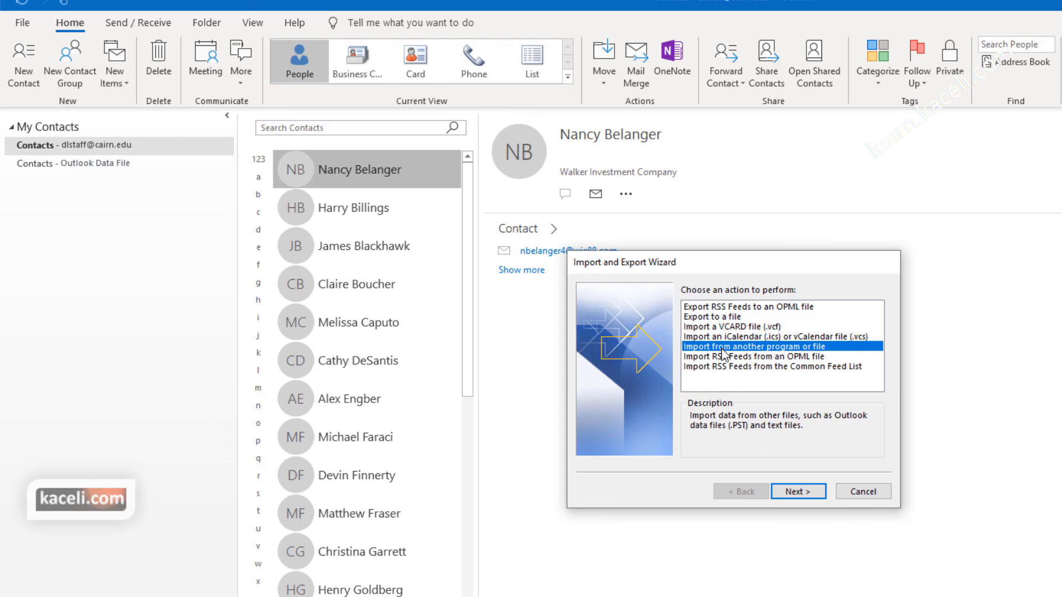
{"action": "left_click", "coordinate": [811, 491]}
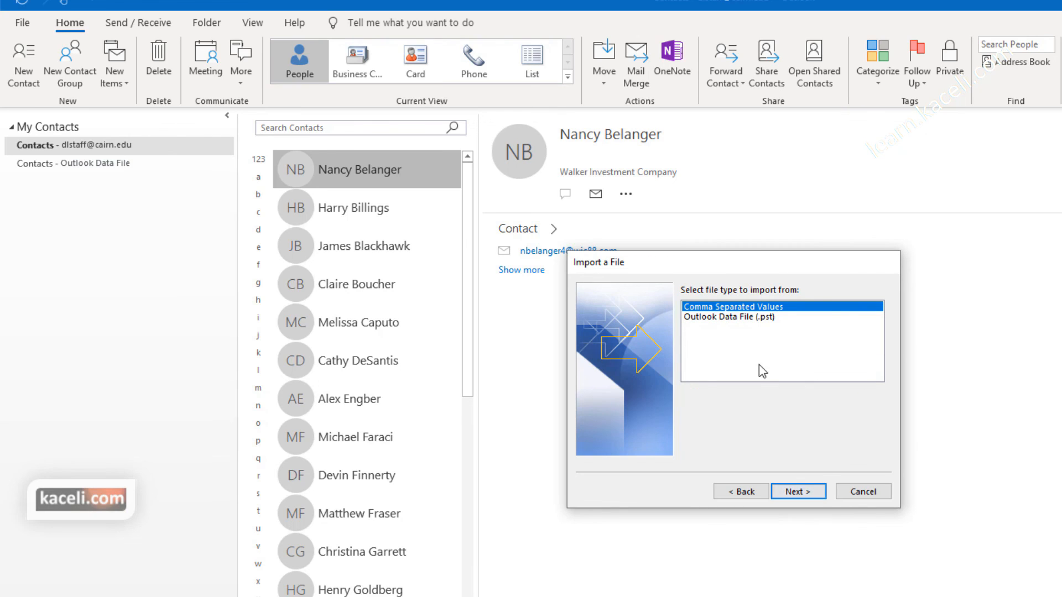
{"action": "left_click", "coordinate": [756, 317]}
{"action": "left_click", "coordinate": [815, 490]}
Choose the contacts data file as the import source, replacing duplicates, and keep the mailbox account as the same-folder destination.
{"action": "left_click", "coordinate": [856, 311]}
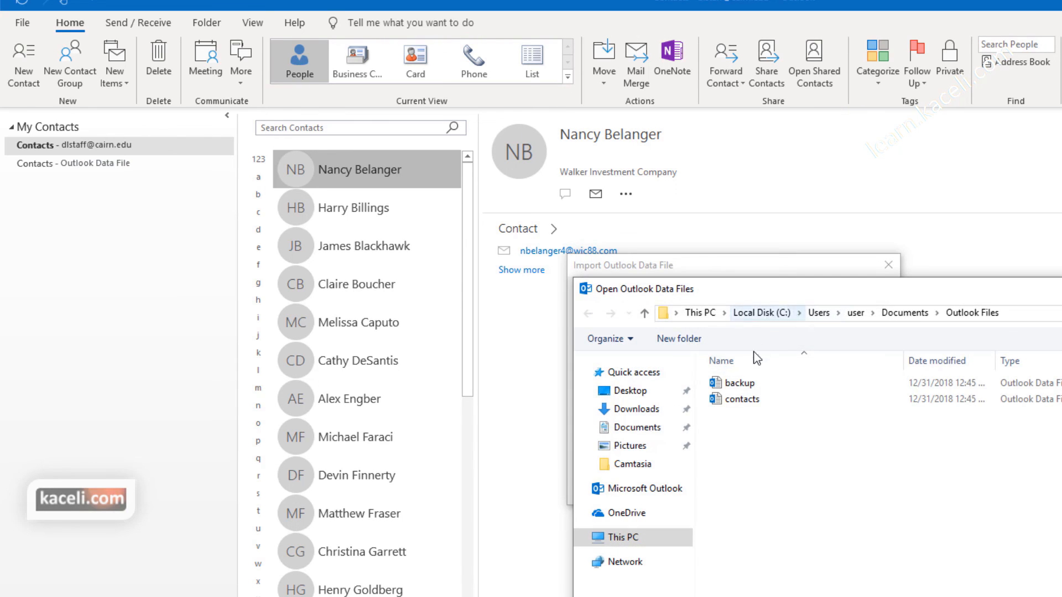
{"action": "double_click", "coordinate": [741, 399]}
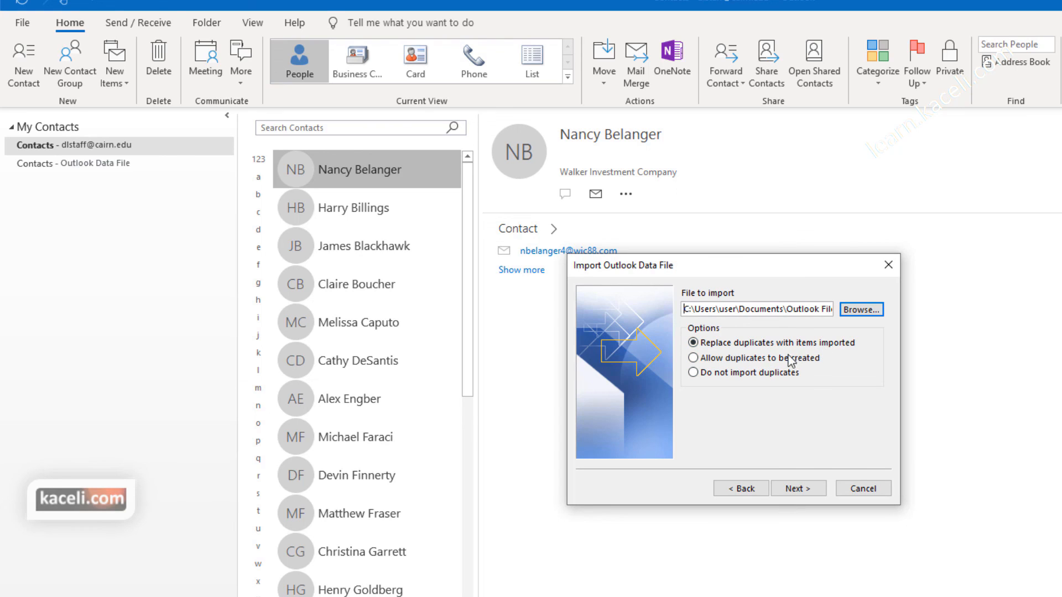
{"action": "left_click", "coordinate": [796, 493]}
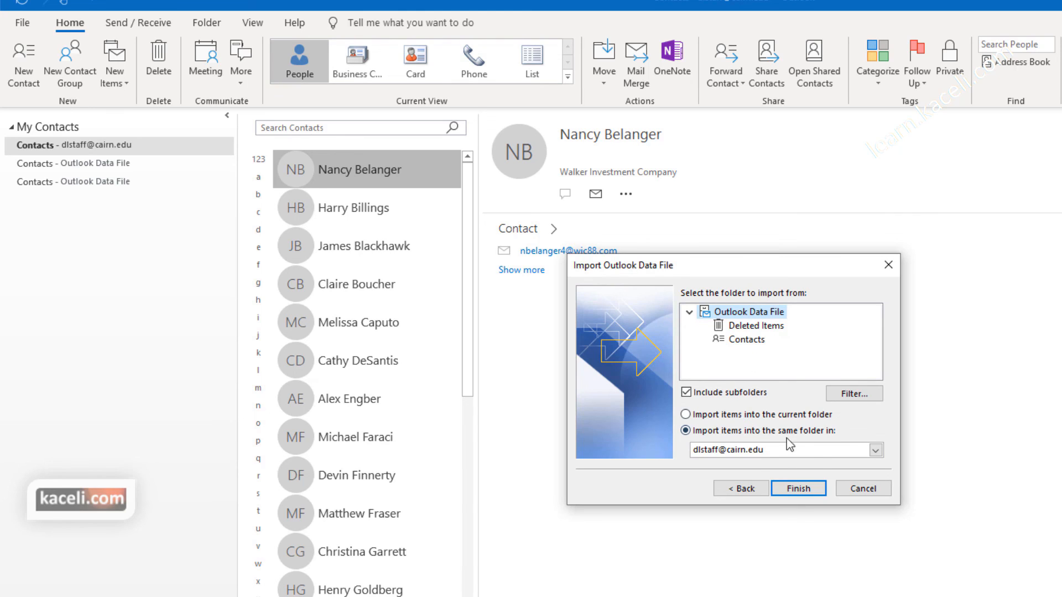
{"action": "left_click", "coordinate": [822, 451]}
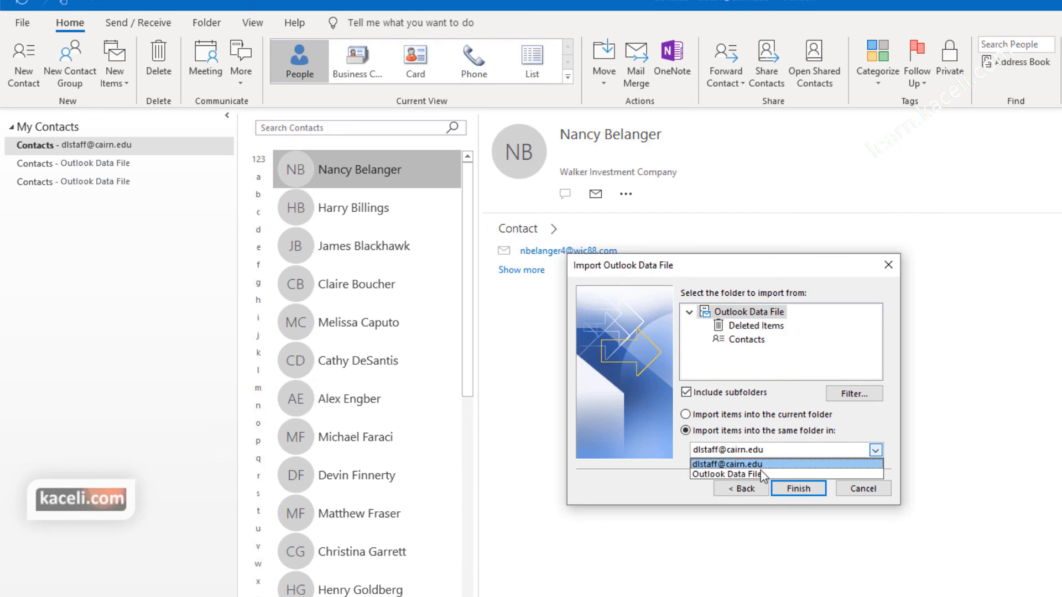
{"action": "left_click", "coordinate": [624, 494]}
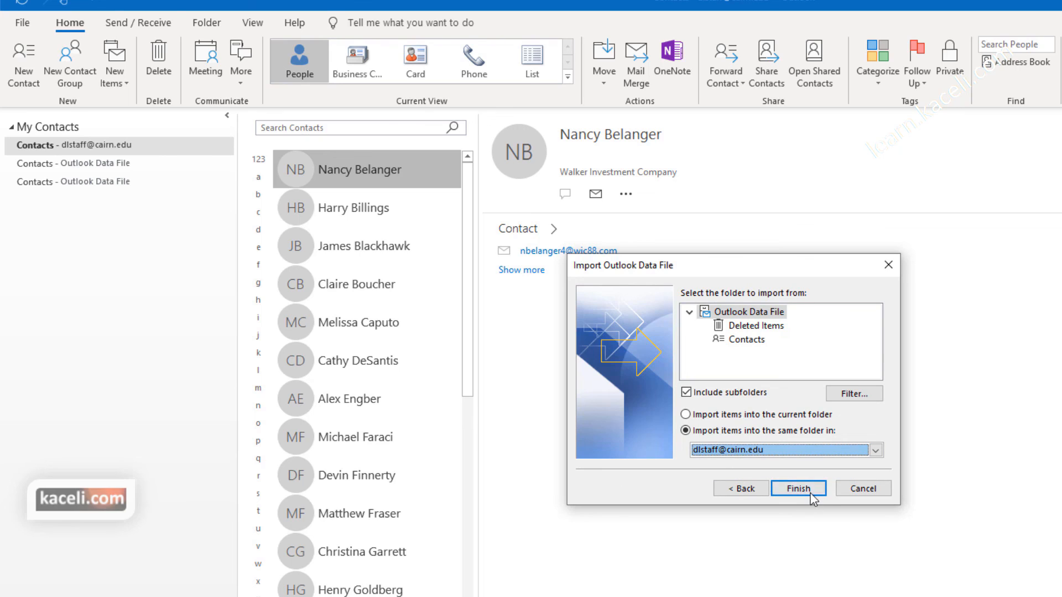